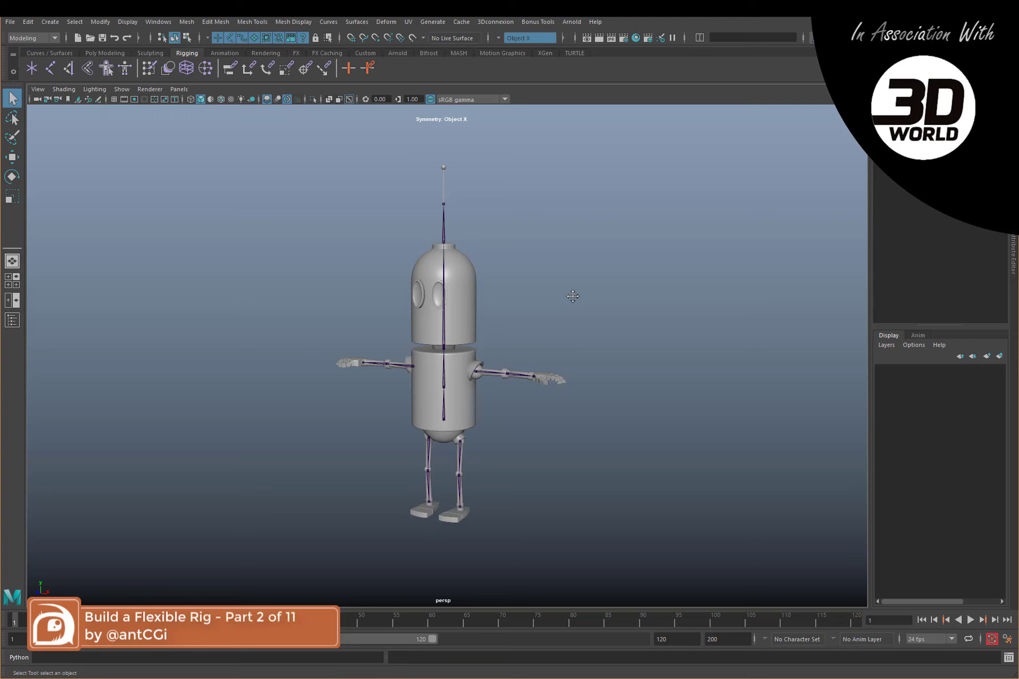
Test-rotate the character's left shoulder joint and undo the rotation
alt+right_drag(571, 293, 410, 301)
click(348, 285)
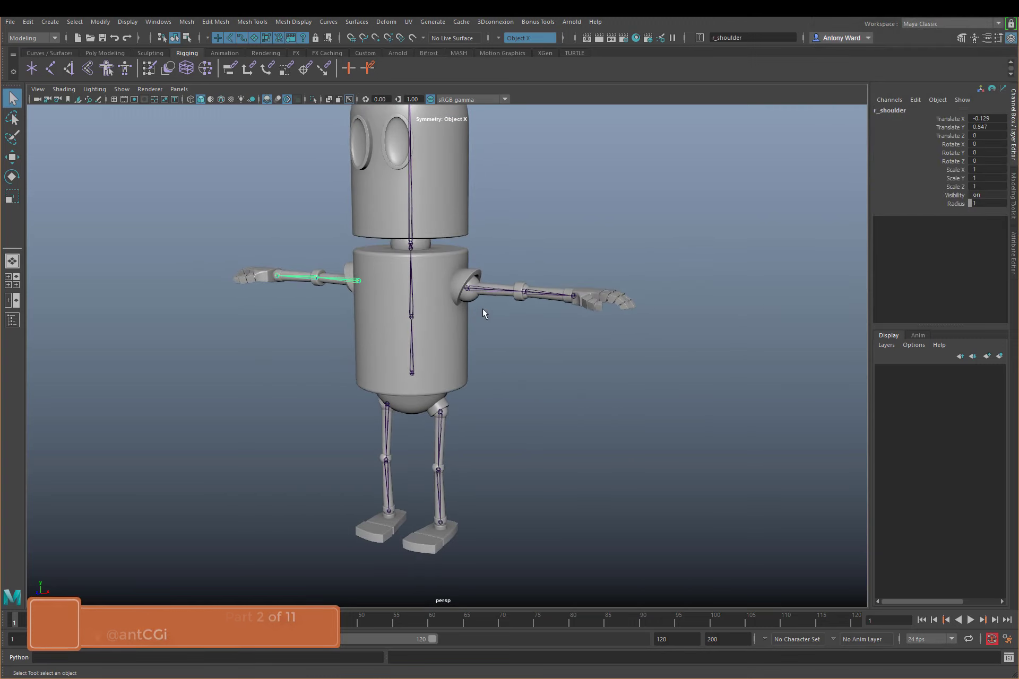
click(485, 286)
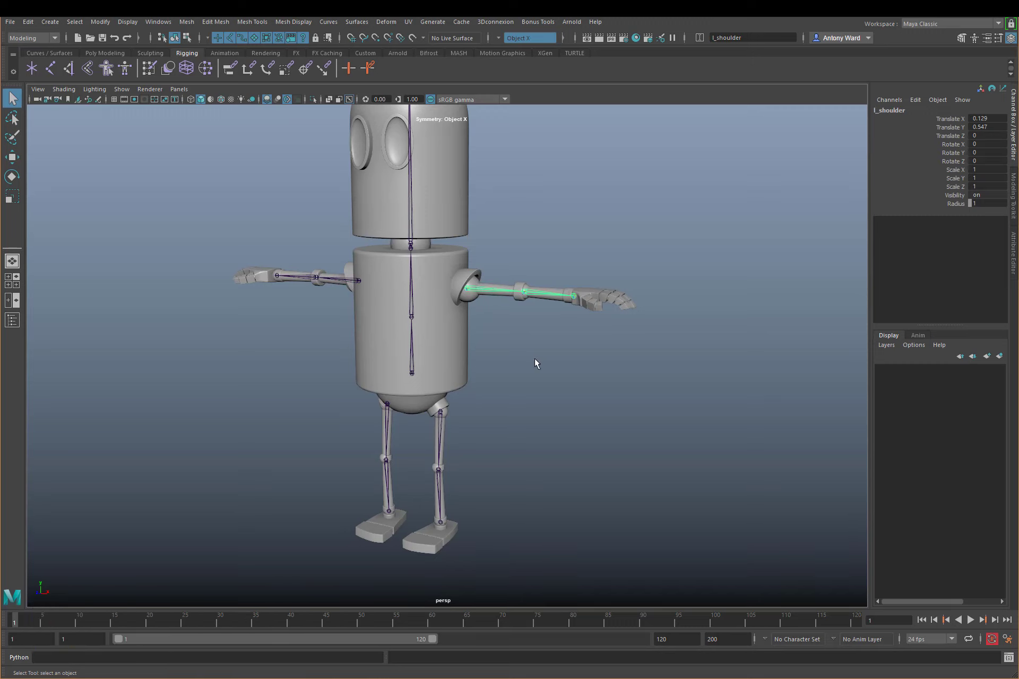
key(e)
drag(527, 221, 558, 313)
key(ctrl+z)
key(ctrl+z)
click(667, 403)
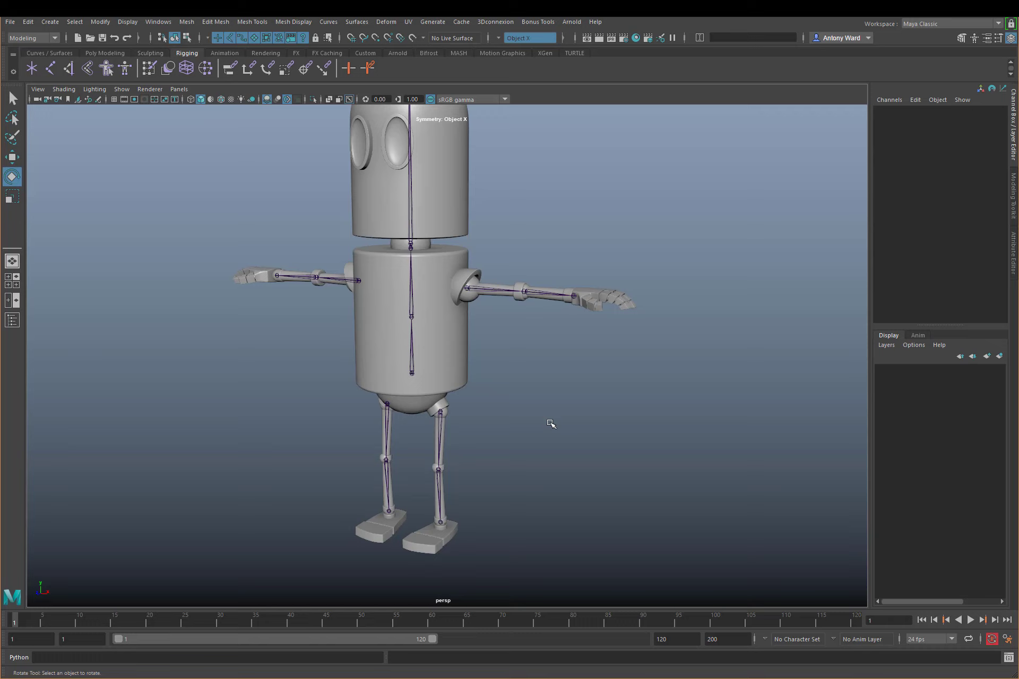
alt+drag(564, 368, 552, 357)
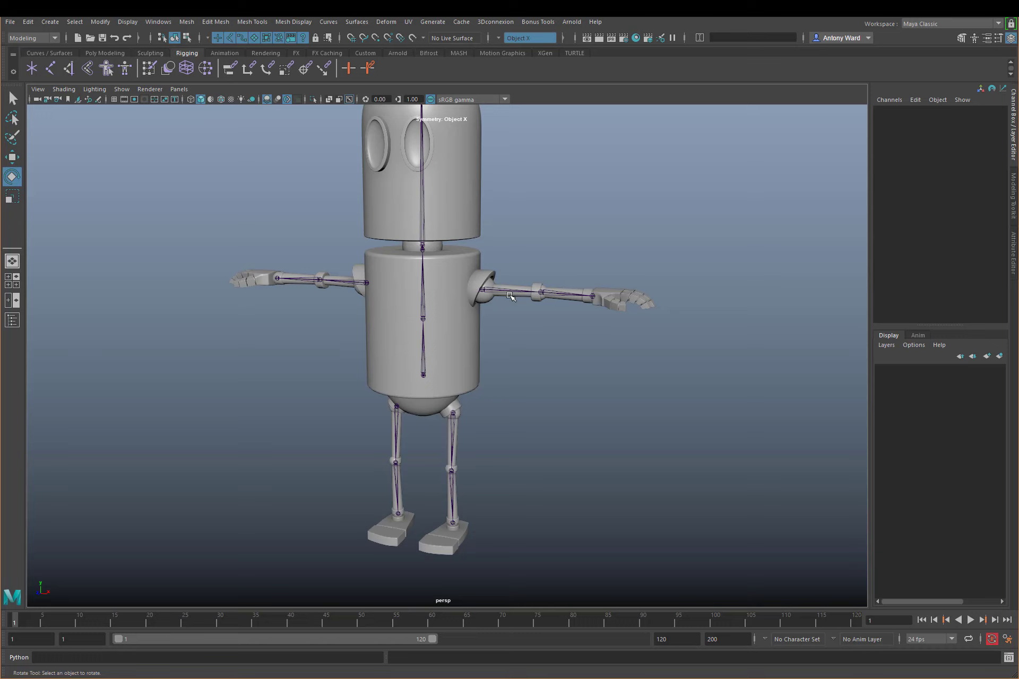
scroll(492, 338, up, 3)
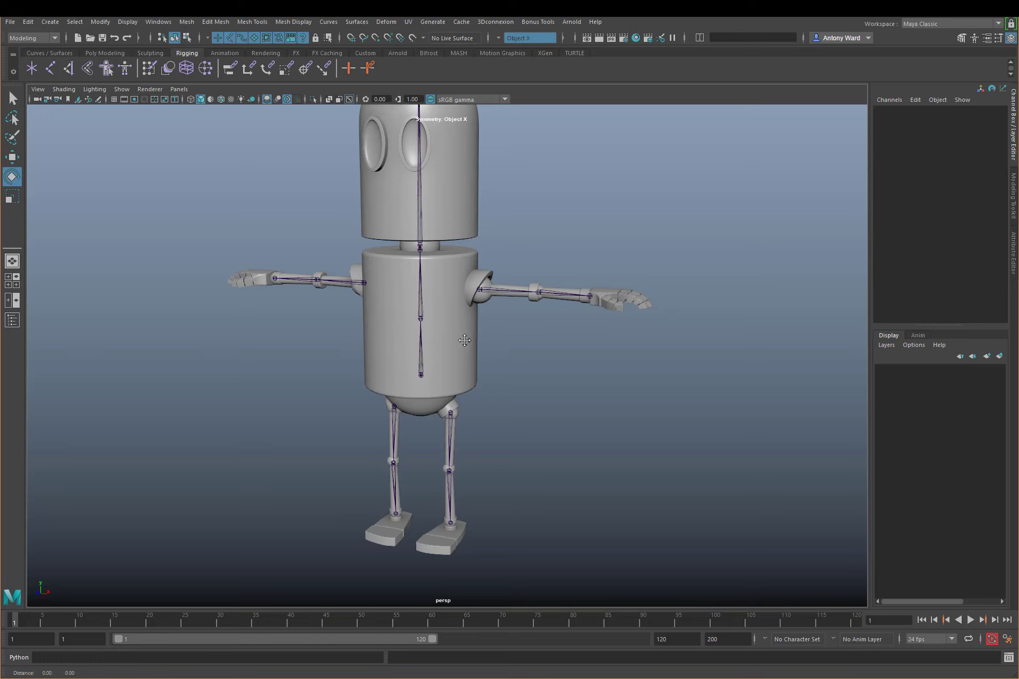
scroll(493, 337, up, 1)
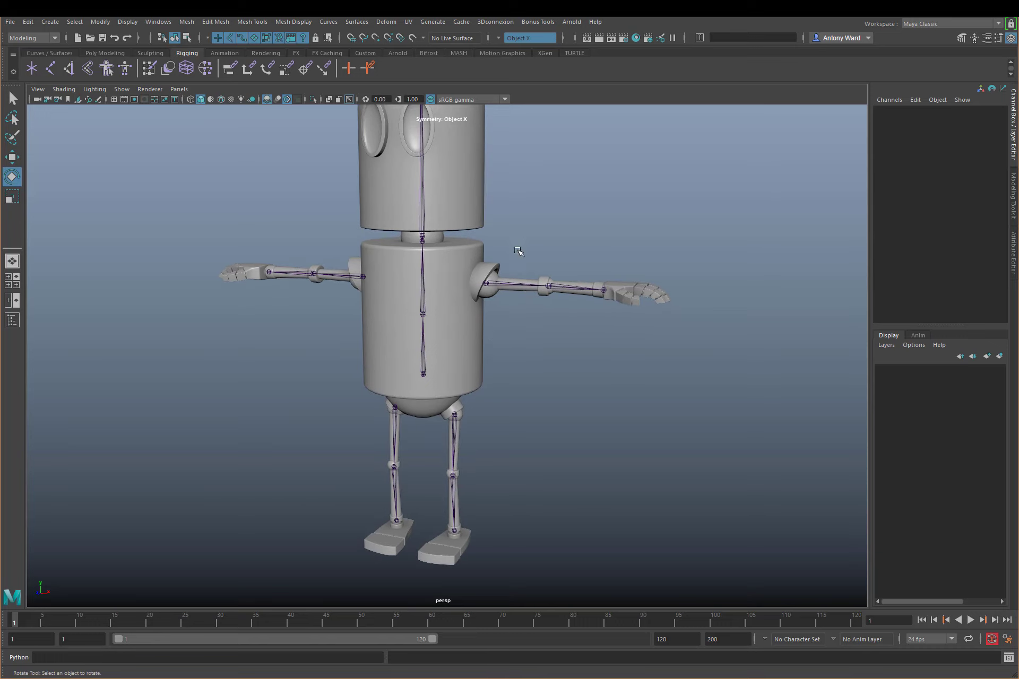
click(500, 284)
click(698, 313)
click(353, 274)
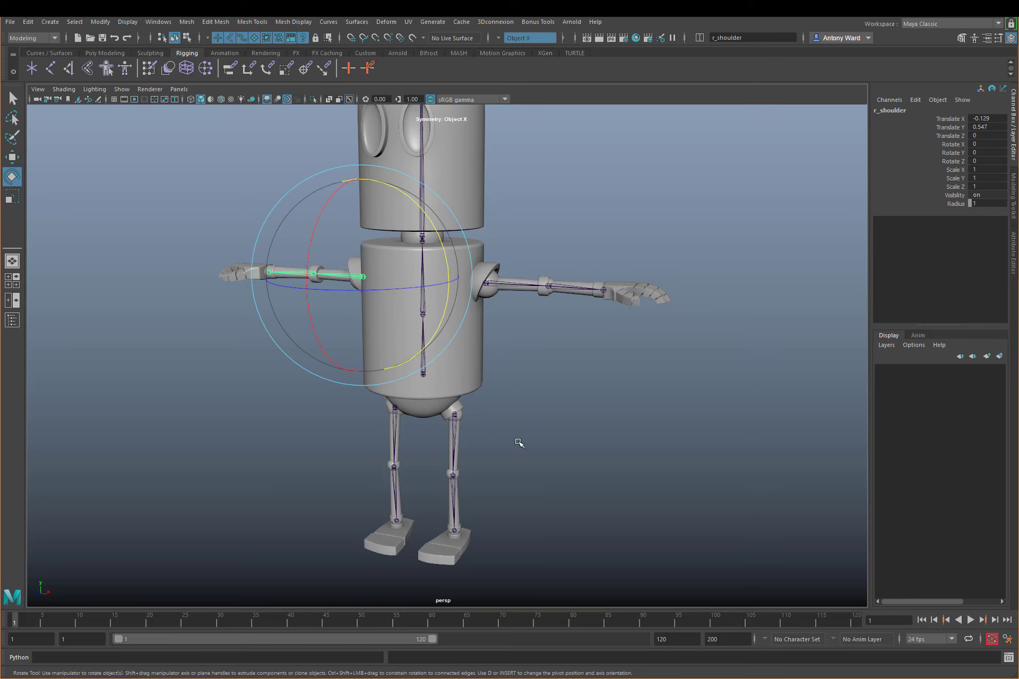
click(209, 206)
Open the Outliner and hide the root, r_shoulder, l_thigh and r_thigh joint chains
click(154, 21)
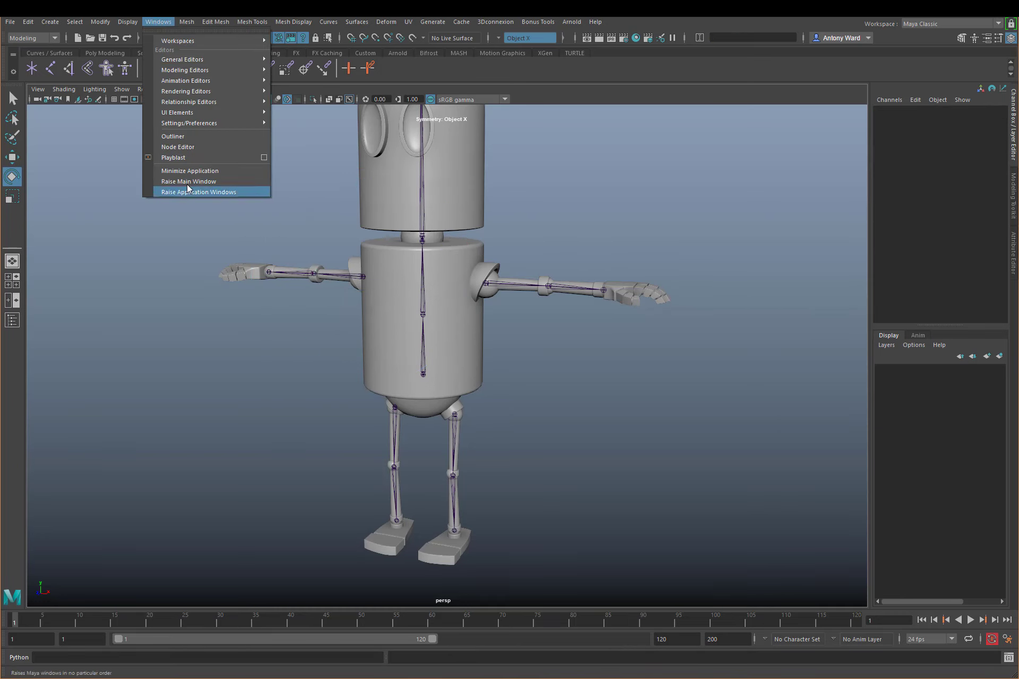
click(186, 139)
drag(118, 110, 131, 144)
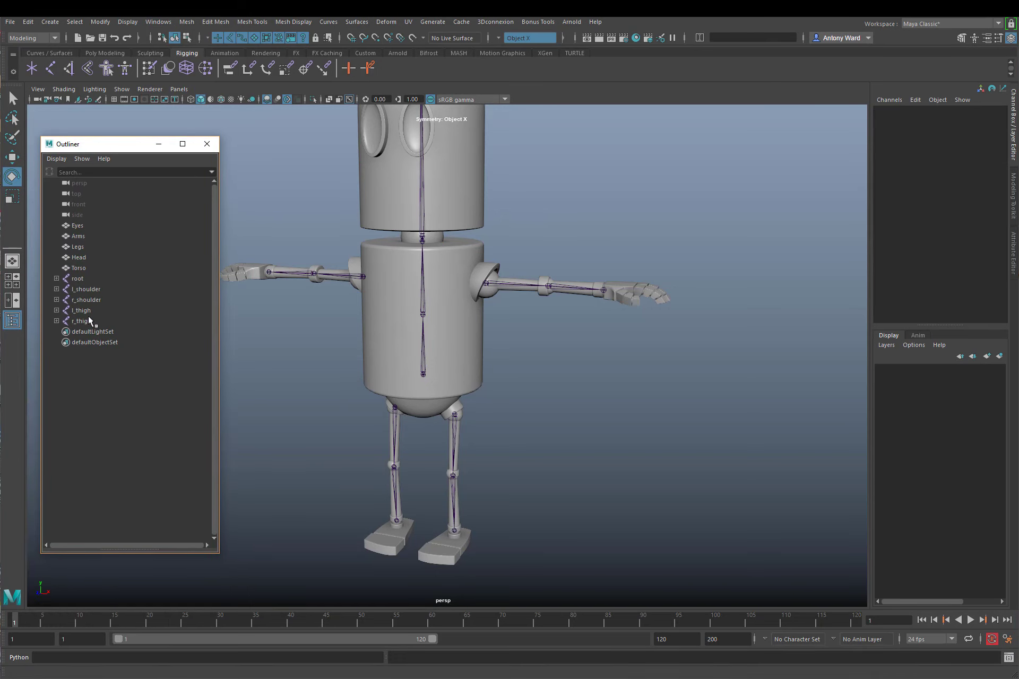
click(91, 278)
ctrl+click(94, 299)
ctrl+click(94, 310)
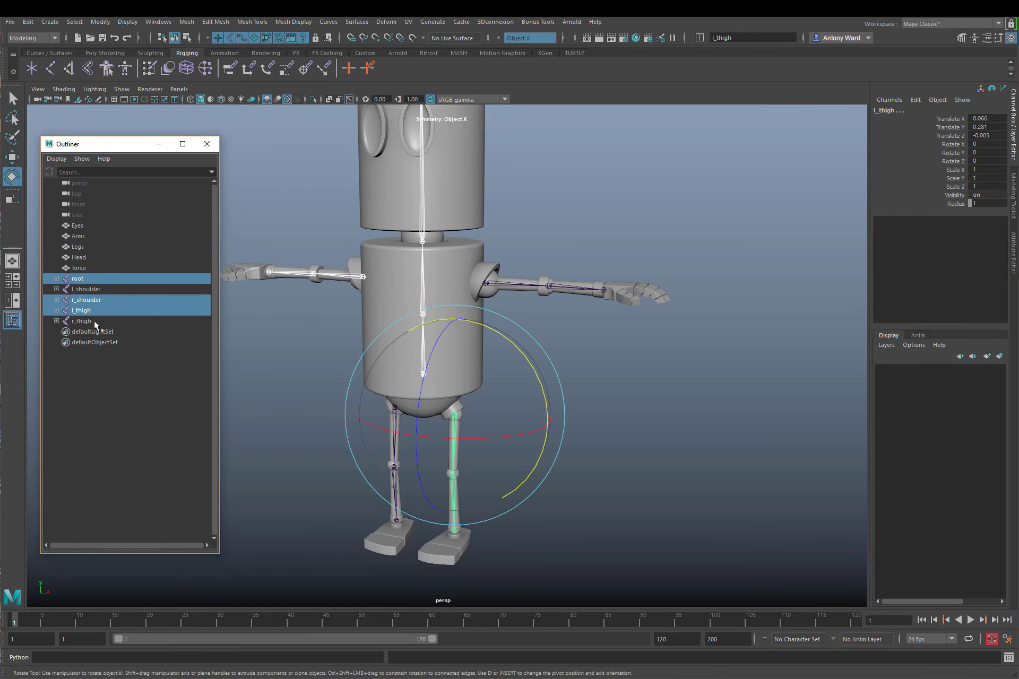
ctrl+click(94, 320)
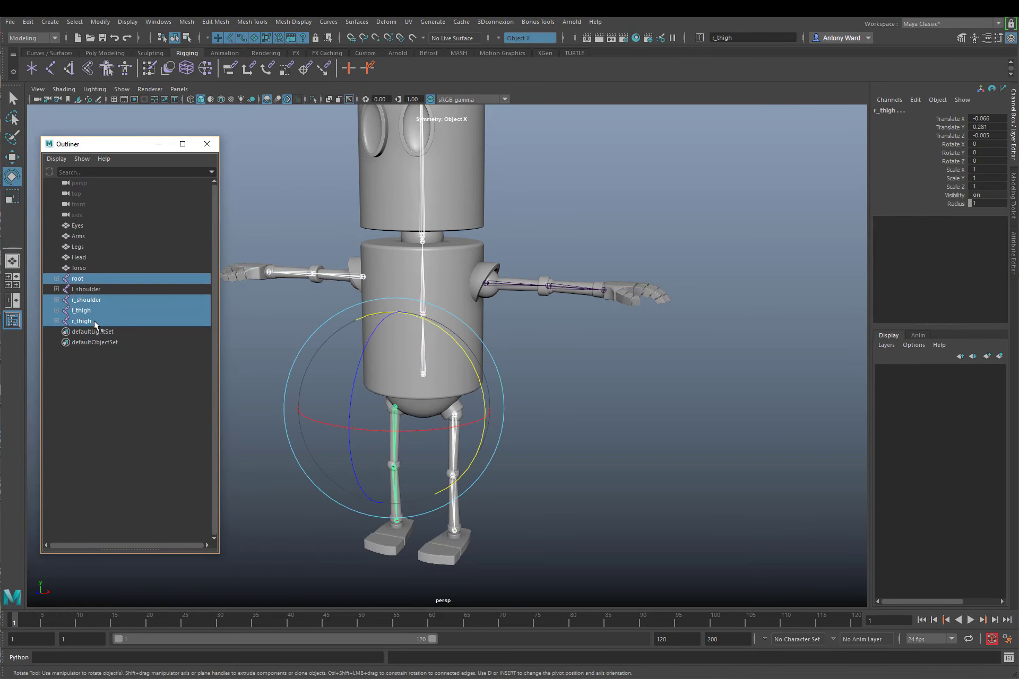
key(ctrl+h)
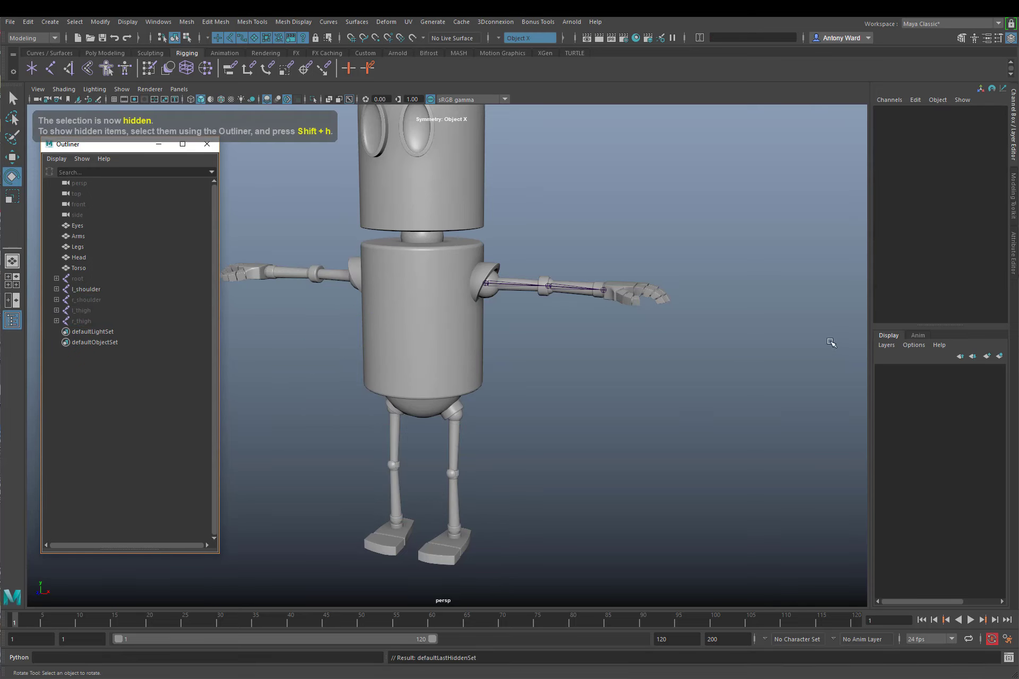
Reorder the l_shoulder chain in the Outliner so it sits directly below r_thigh
scroll(523, 359, up, 6)
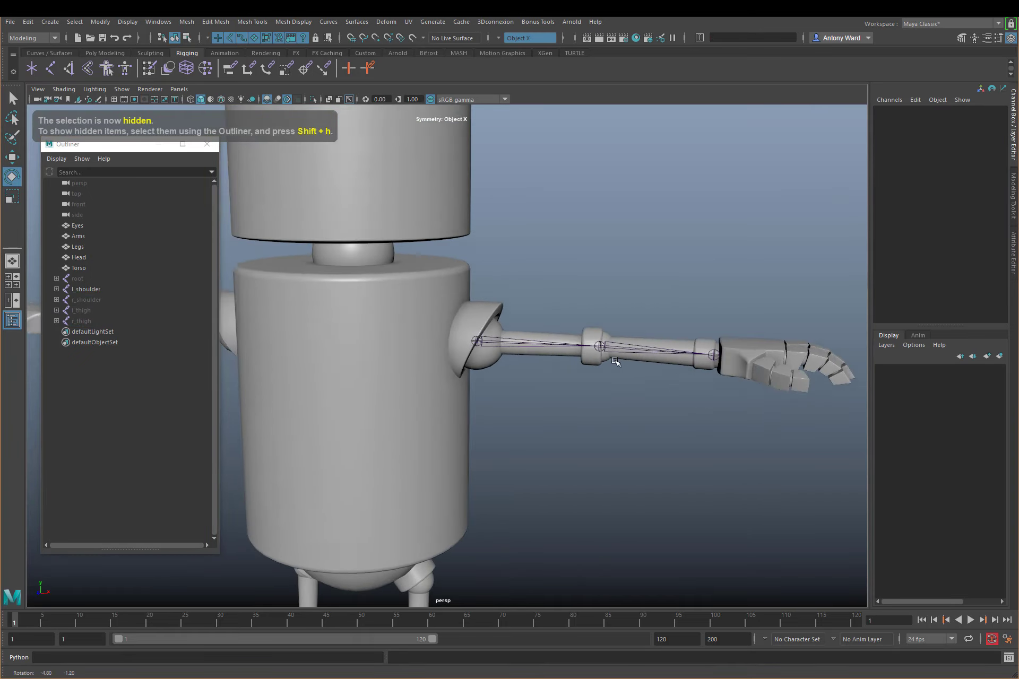
scroll(590, 367, up, 2)
click(448, 371)
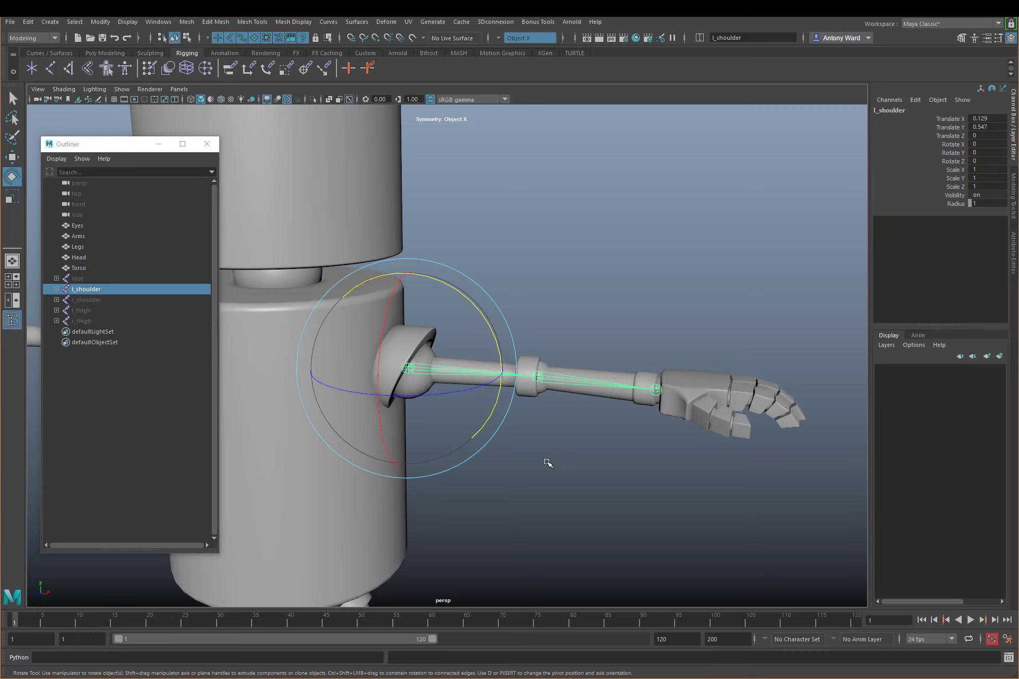
middle_drag(92, 292, 78, 326)
alt+middle_drag(620, 396, 630, 395)
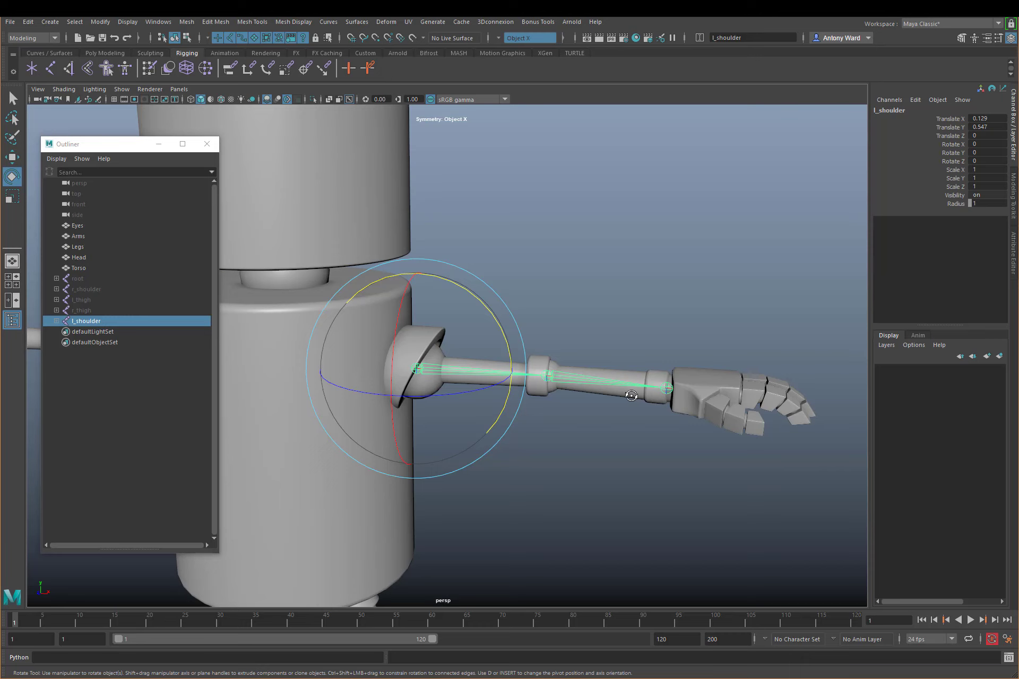
Duplicate the l_shoulder joint chain three times
alt+middle_drag(282, 387, 260, 386)
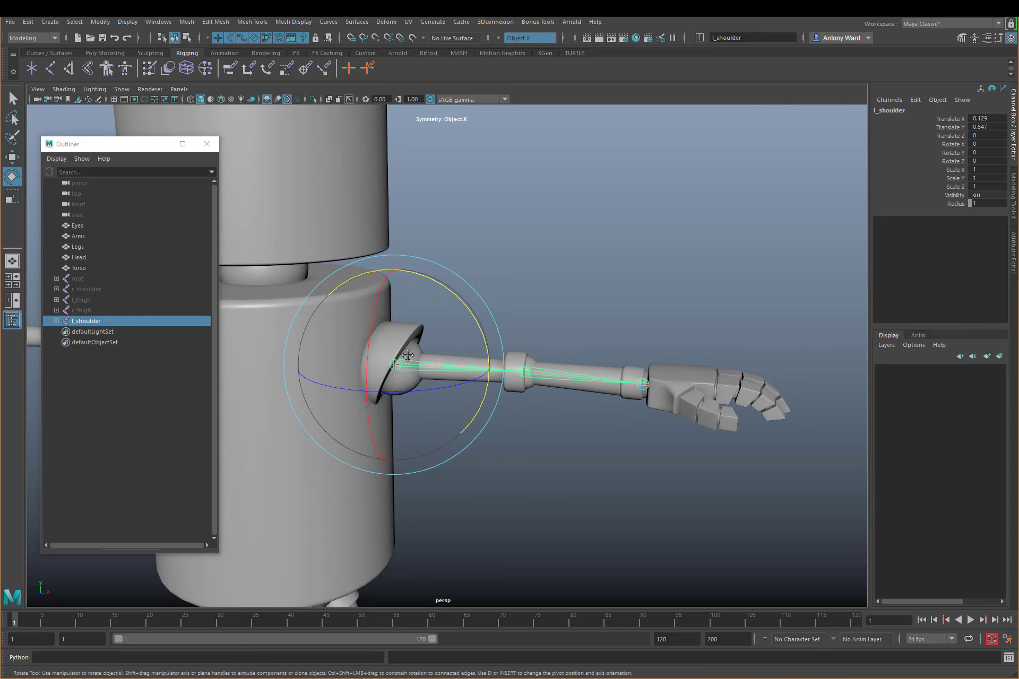
key(ctrl+d)
key(ctrl+d)
key(ctrl+d)
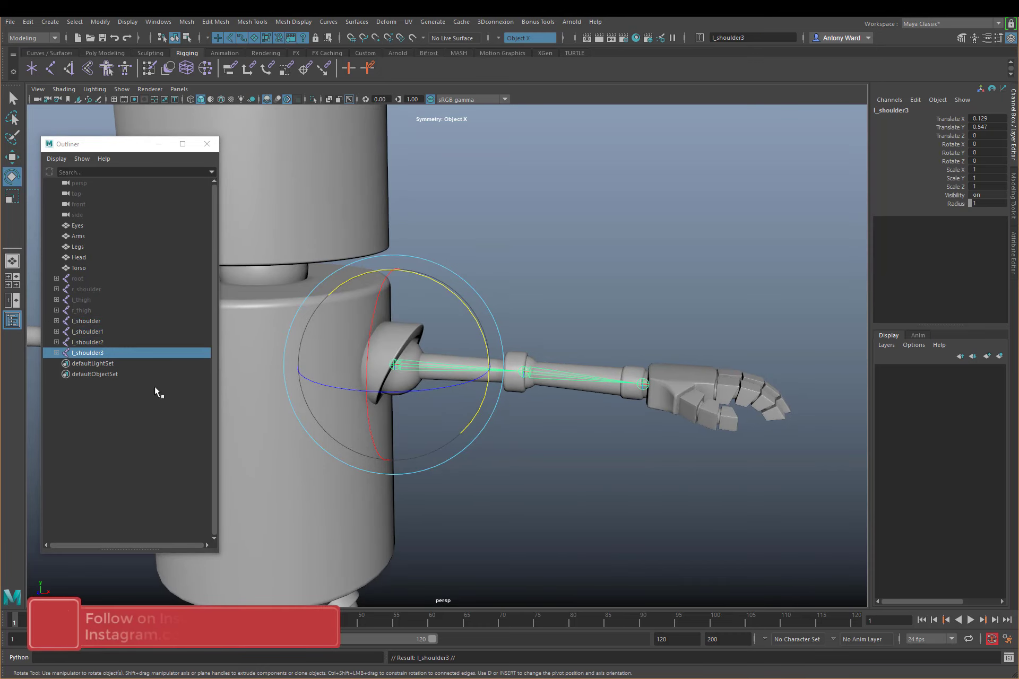
Expand the first duplicated chain and rename its top joint to l_shoulder_ik
click(57, 332)
double_click(93, 332)
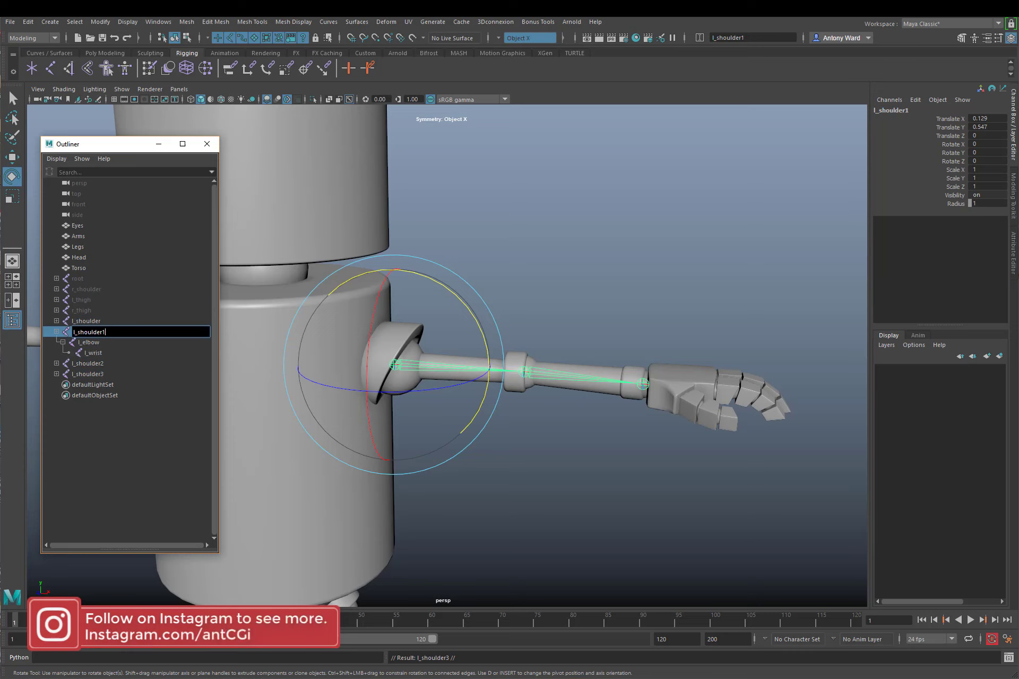
text(_ik)
key(shift+Left)
key(shift+Left)
key(Return)
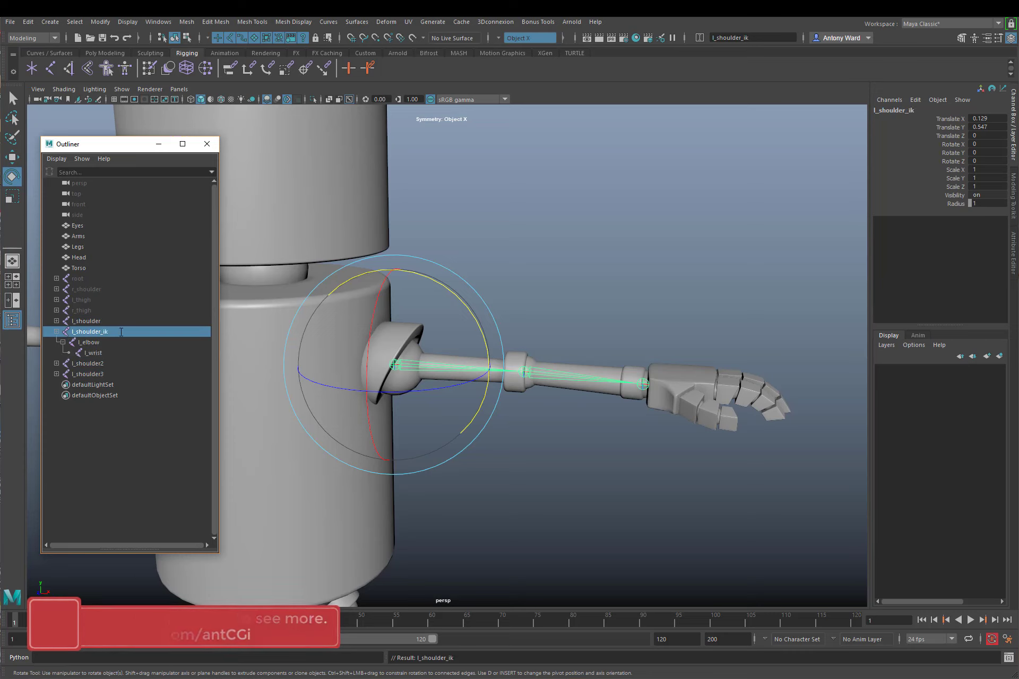
Rename the elbow and wrist joints under l_shoulder_ik to l_elbow_ik and l_wrist_ik
click(114, 342)
double_click(113, 342)
key(Right)
text(_ik)
key(Return)
double_click(118, 351)
key(Right)
text(_ik)
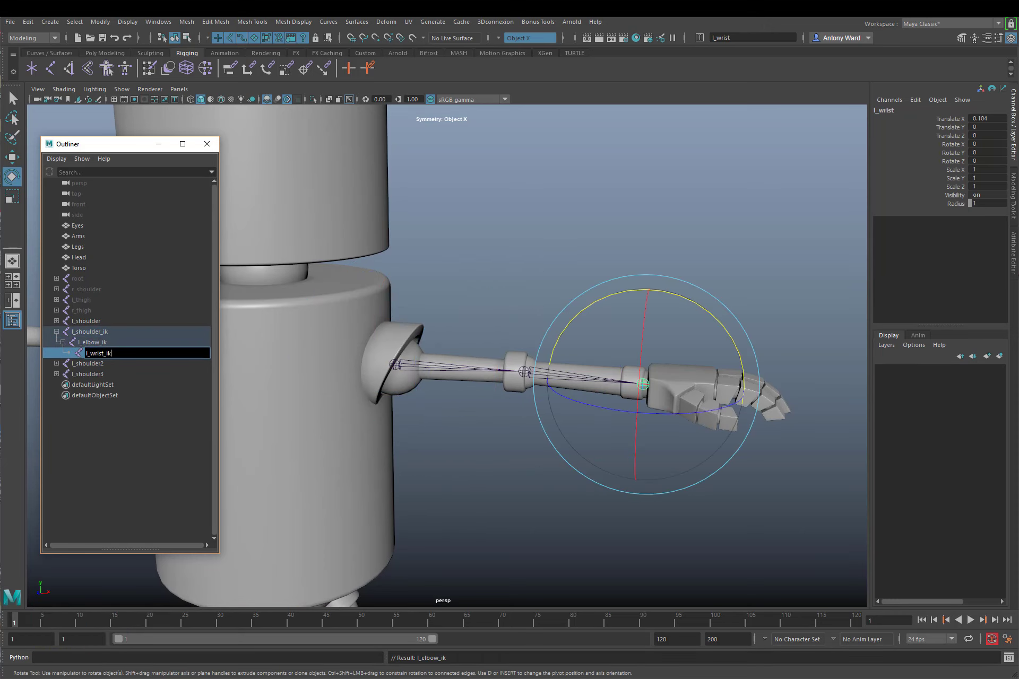
key(Return)
Expand the l_shoulder2 chain and rename its top joint to l_shoulder_fk
click(108, 364)
click(56, 364)
double_click(110, 367)
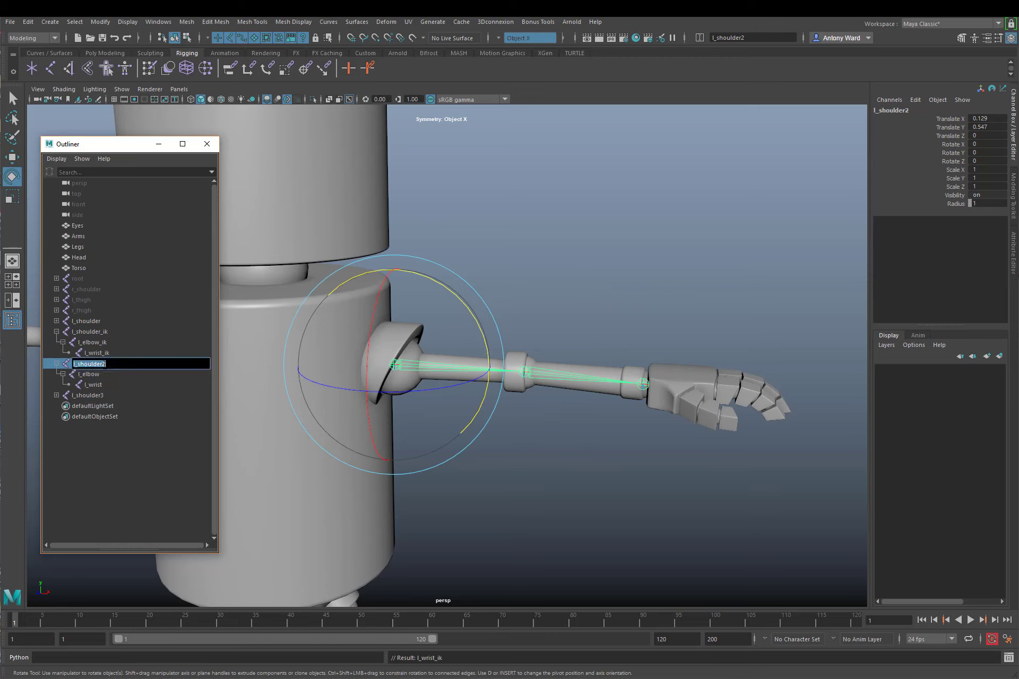
key(Right)
key(shift+Left)
text(_ik)
key(BackSpace)
key(BackSpace)
text(fk)
key(shift+Left)
key(shift+Left)
key(Return)
Rename the elbow and wrist joints under l_shoulder_fk to l_elbow_fk and l_wrist_fk
double_click(107, 373)
text(_fk)
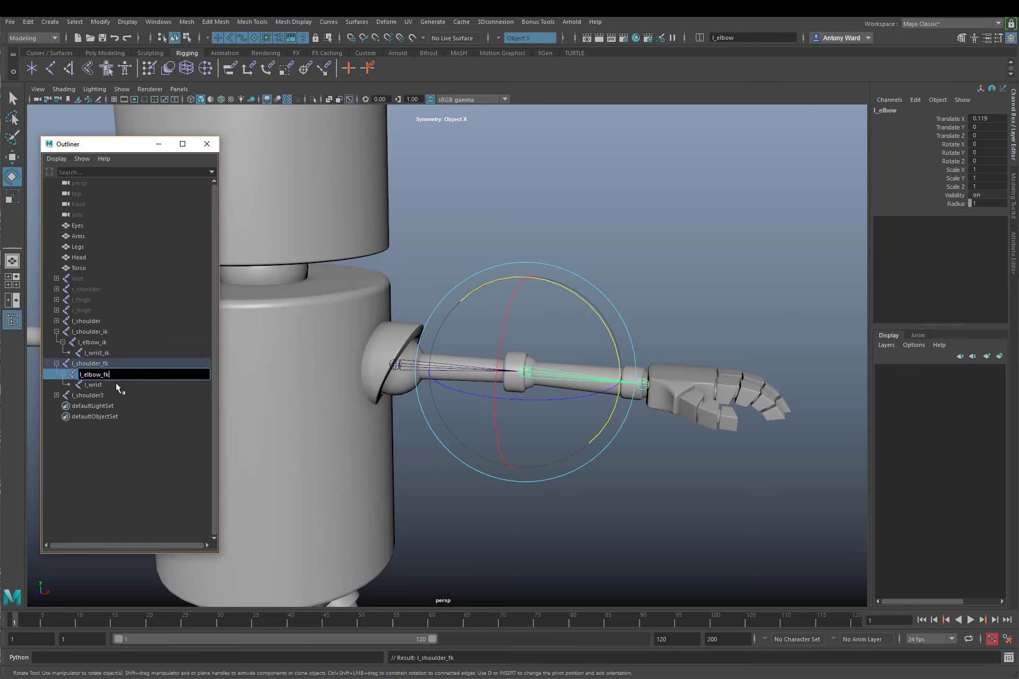
key(Return)
double_click(115, 386)
text(_fk)
Expand the l_shoulder3 chain, rename its top joint to l_shoulder_stretch and copy the "stretch" suffix
click(56, 395)
double_click(110, 395)
text(_stretch)
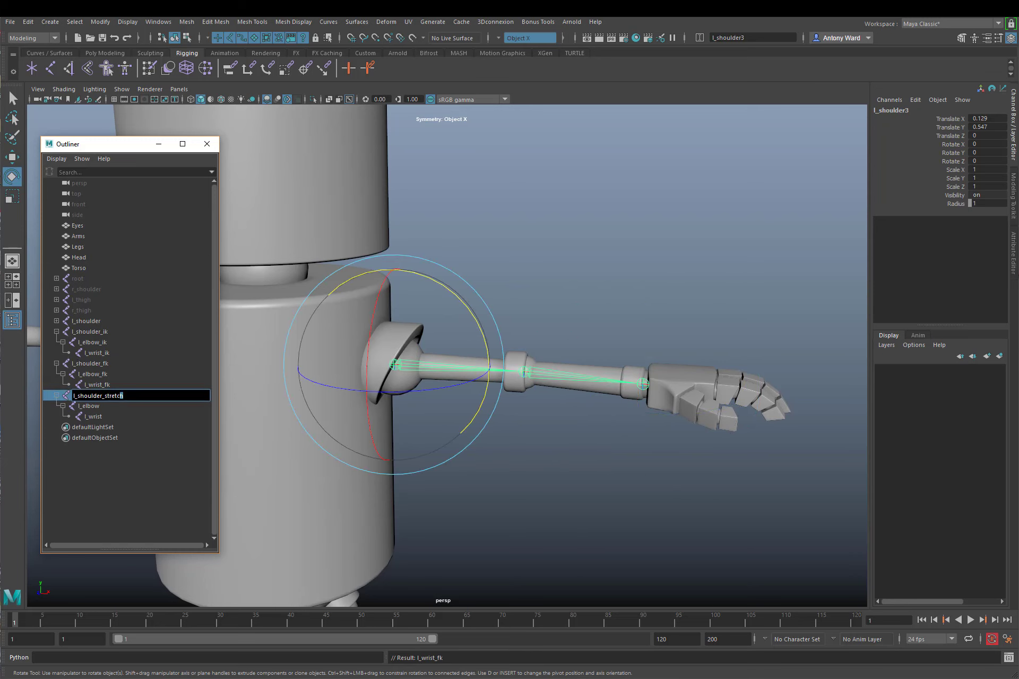
key(shift+Left)
key(shift+Left)
key(shift+Left)
key(shift+Left)
key(shift+Left)
key(shift+Left)
key(ctrl+c)
Rename the elbow and wrist joints under l_shoulder_stretch to l_elbow_stretch and l_wrist_stretch using the copied suffix
double_click(107, 407)
key(End)
key(ctrl+v)
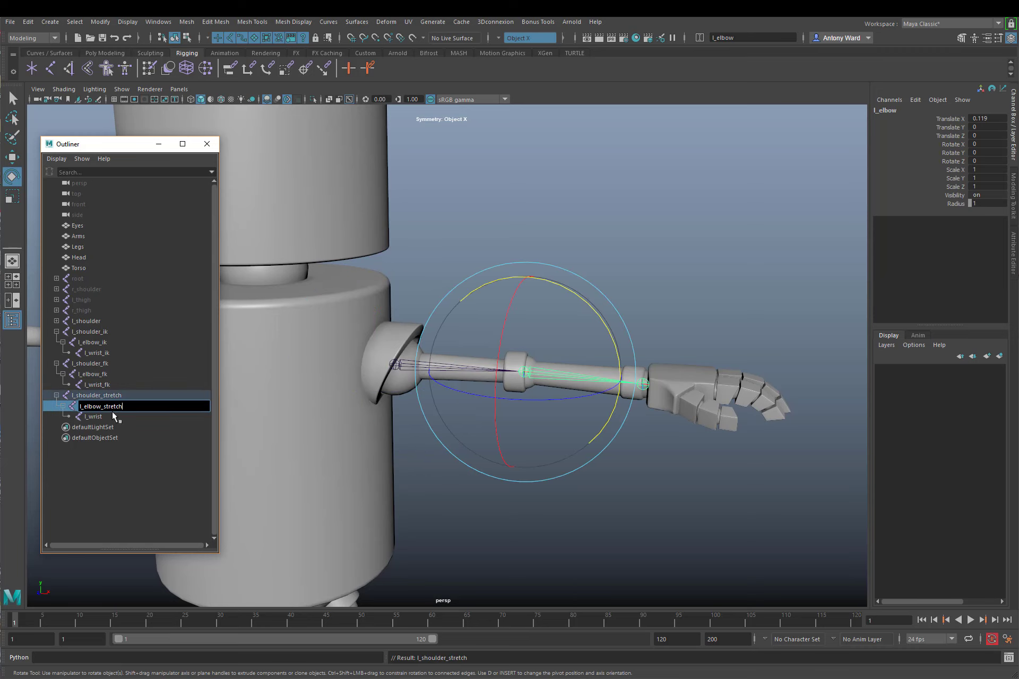
double_click(113, 415)
key(End)
key(ctrl+v)
key(Return)
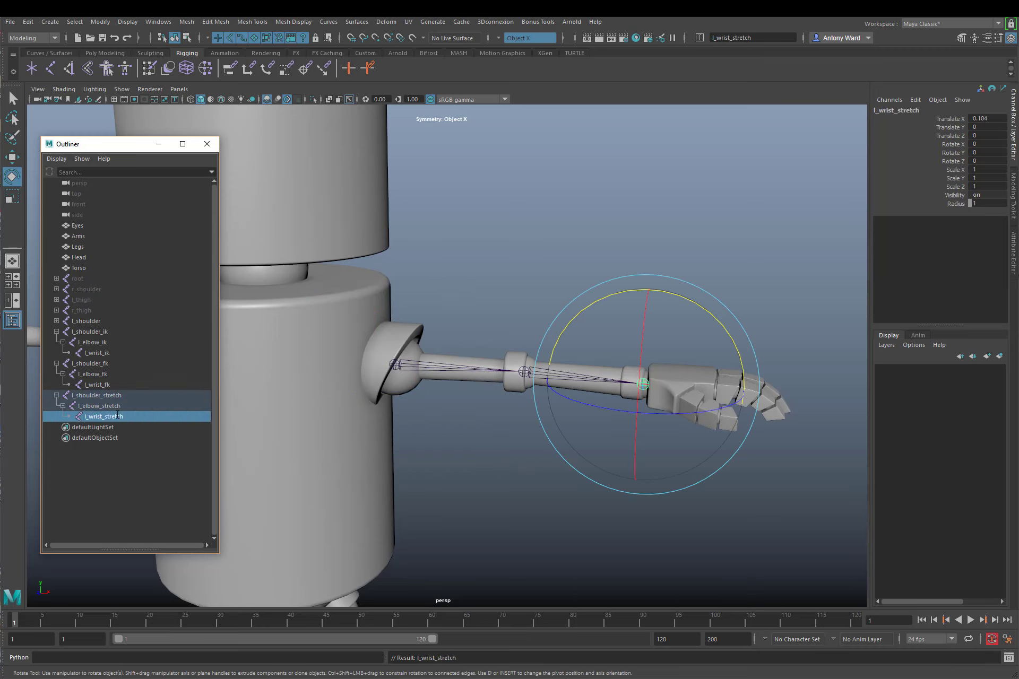
Collapse the three renamed chains and move them together above the arm to a Translate Y of about 0.584
click(57, 394)
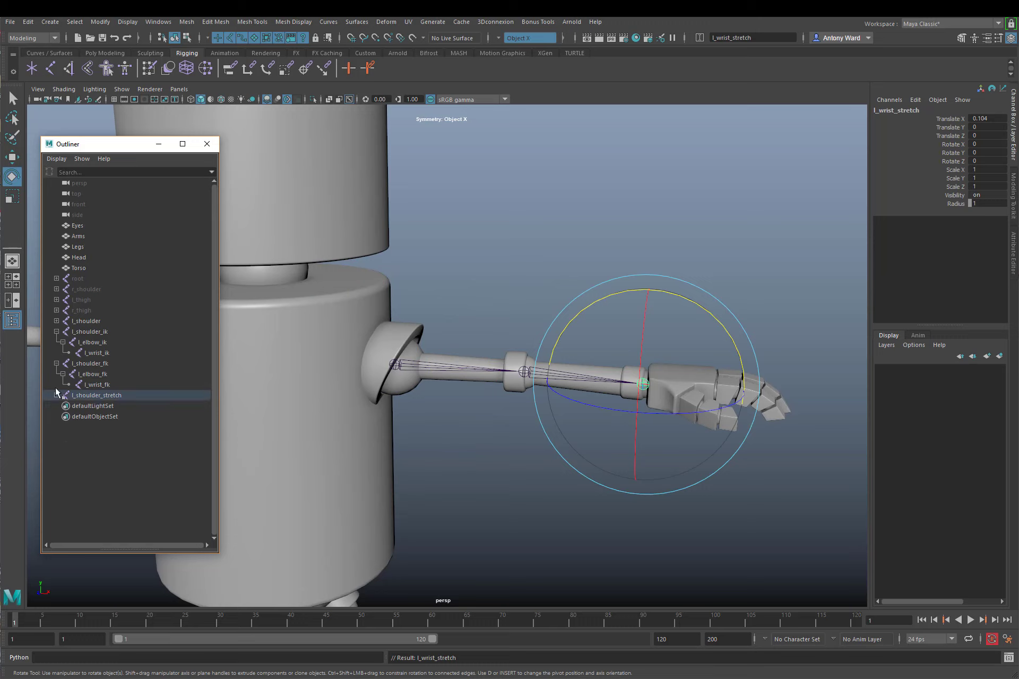
click(56, 362)
click(56, 331)
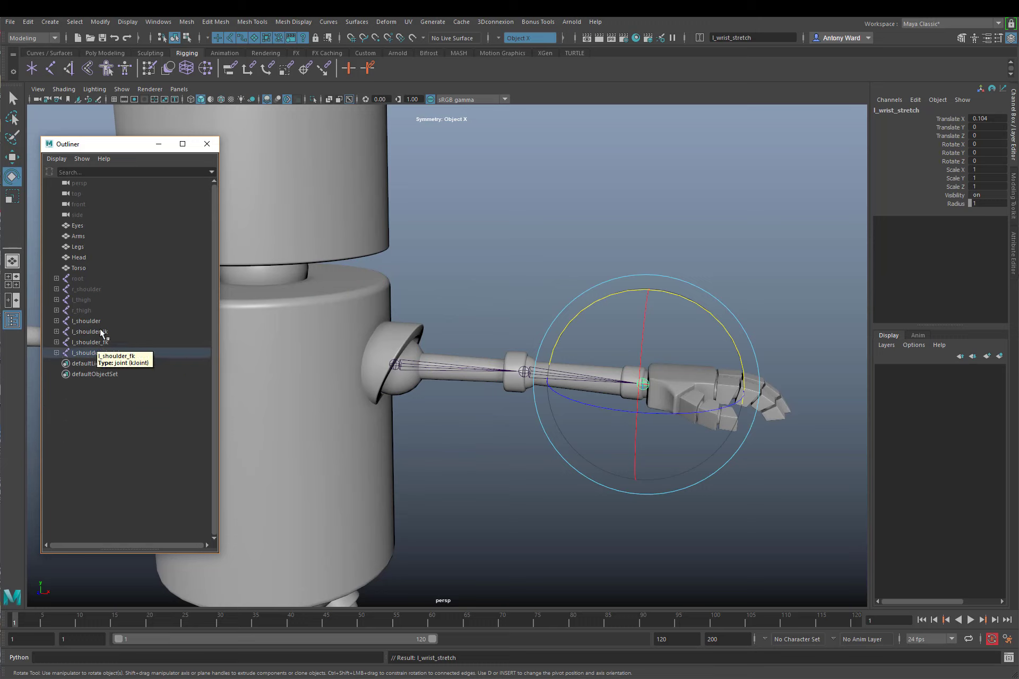
click(100, 333)
shift+click(100, 342)
shift+click(102, 352)
key(w)
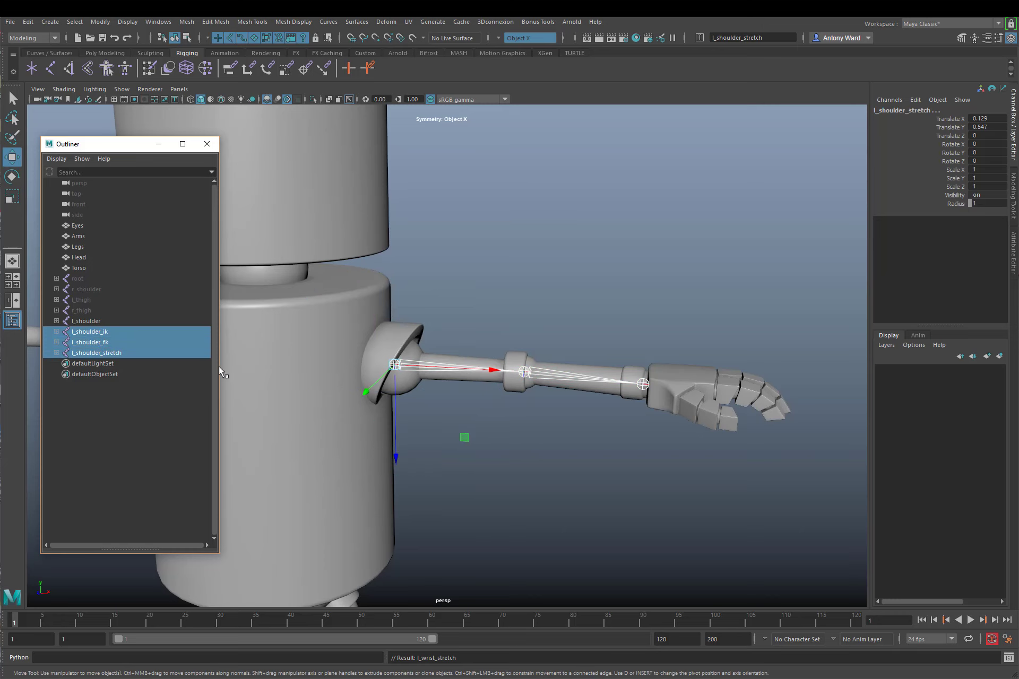
drag(398, 408, 397, 368)
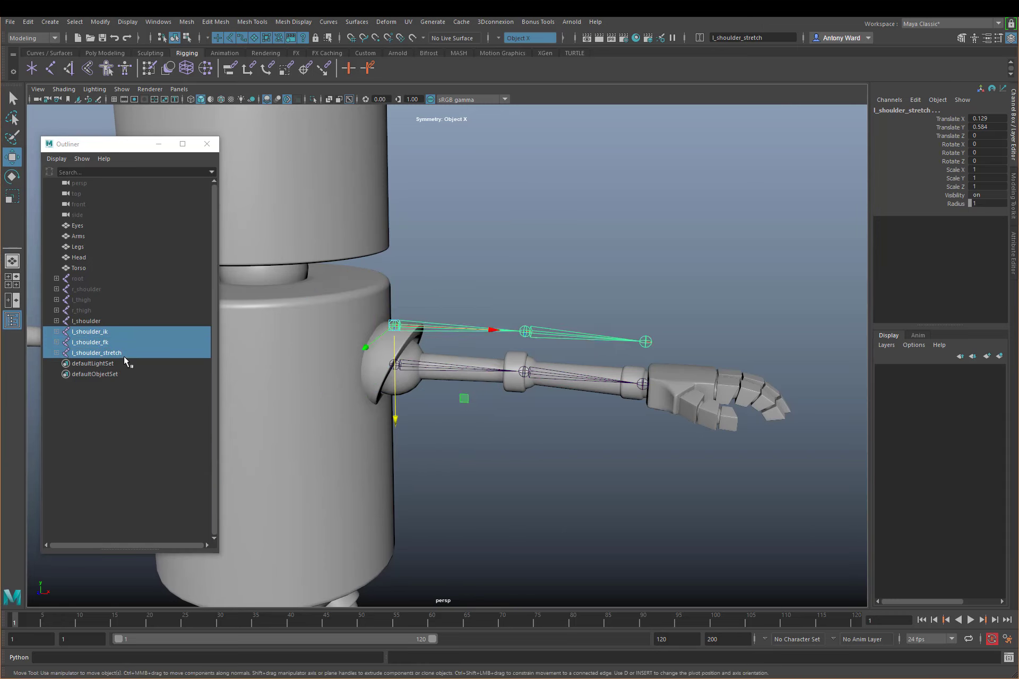
Spread the chains apart vertically, raising l_shoulder_fk to about 0.615 and l_shoulder_stretch to about 0.647 in Translate Y
ctrl+click(110, 332)
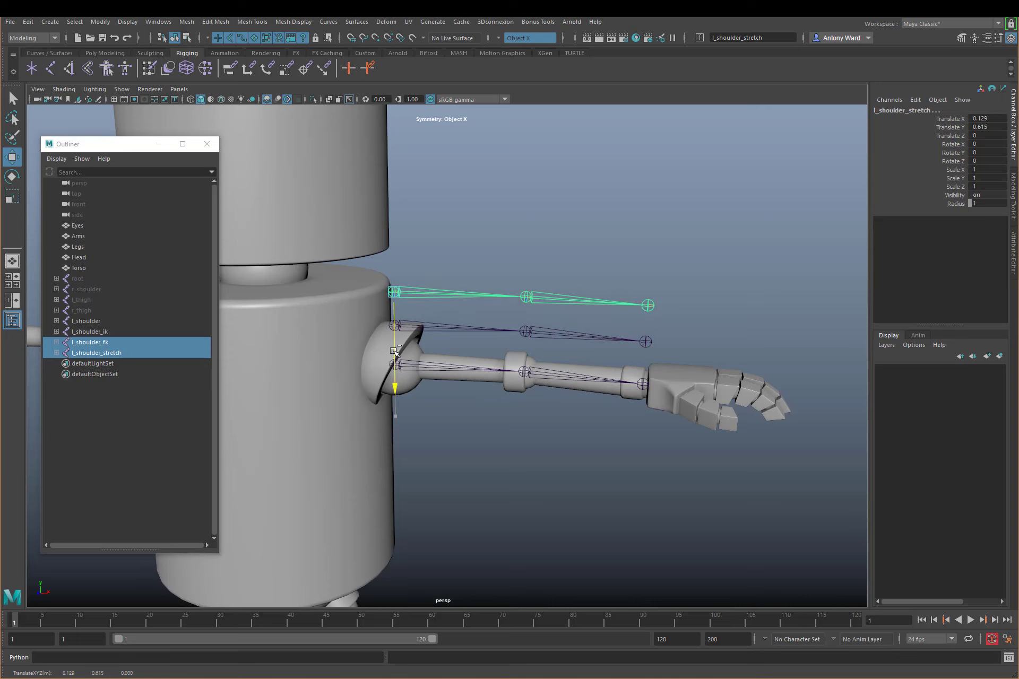
click(123, 350)
drag(393, 367, 394, 331)
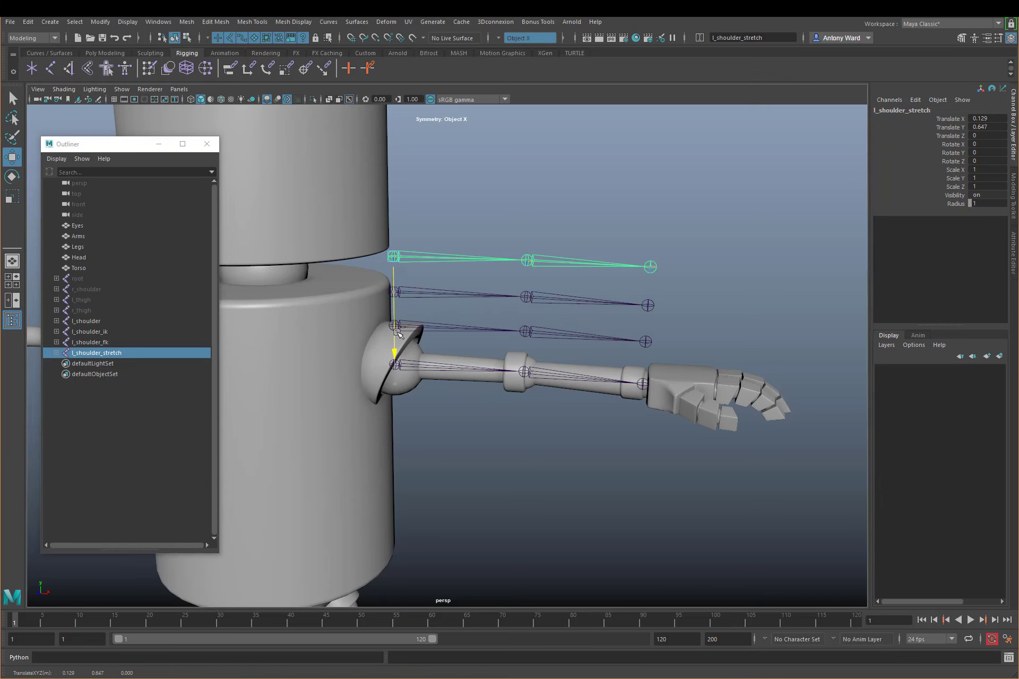
click(625, 180)
Hide polygons in the viewport and snap the IK, FK and stretch chains together back onto l_shoulder at Translate Y 0.547
scroll(530, 361, up, 3)
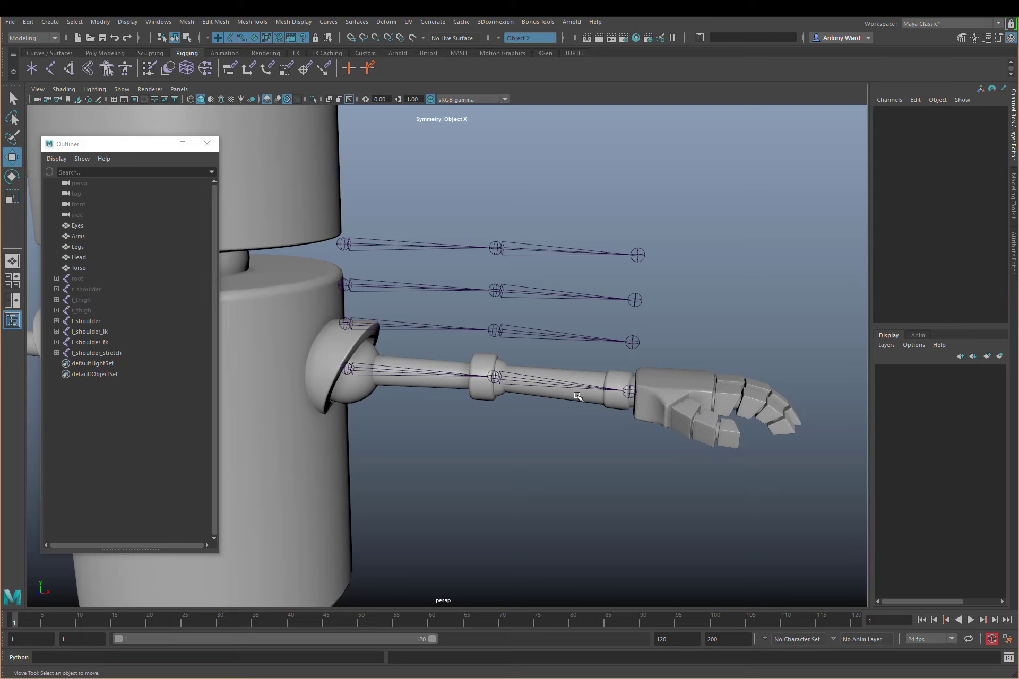
click(132, 353)
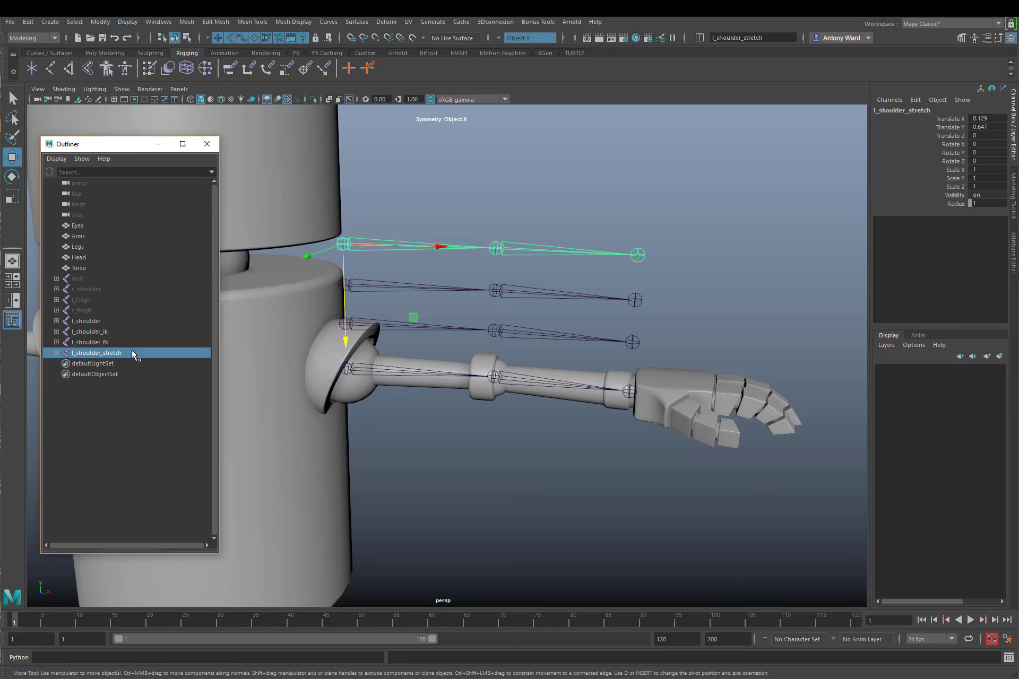
shift+click(101, 331)
middle_click(381, 335)
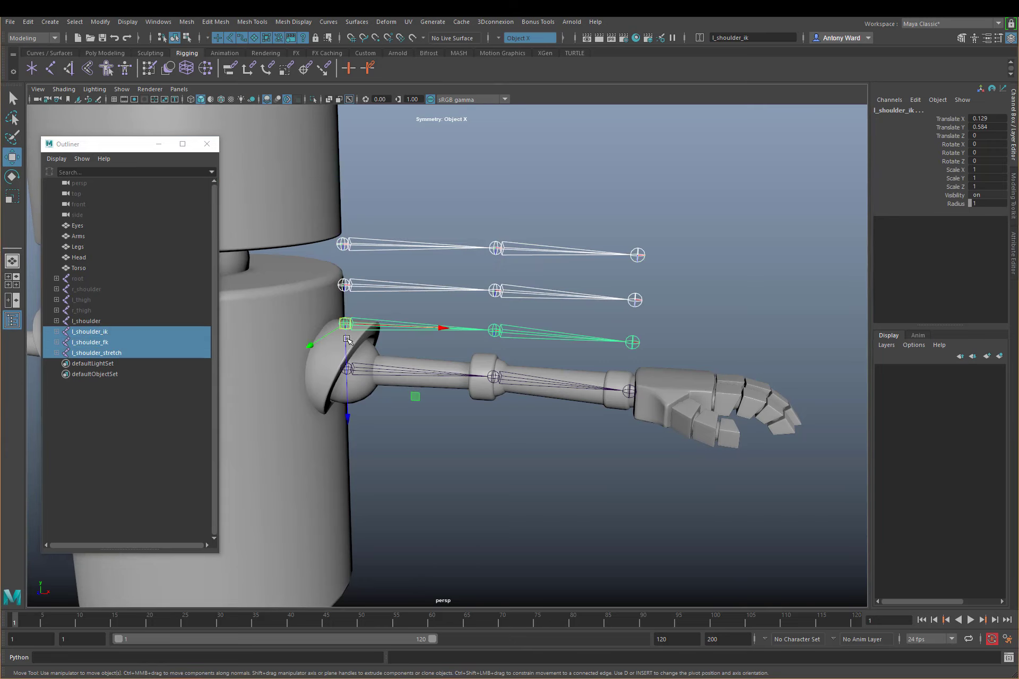
click(121, 89)
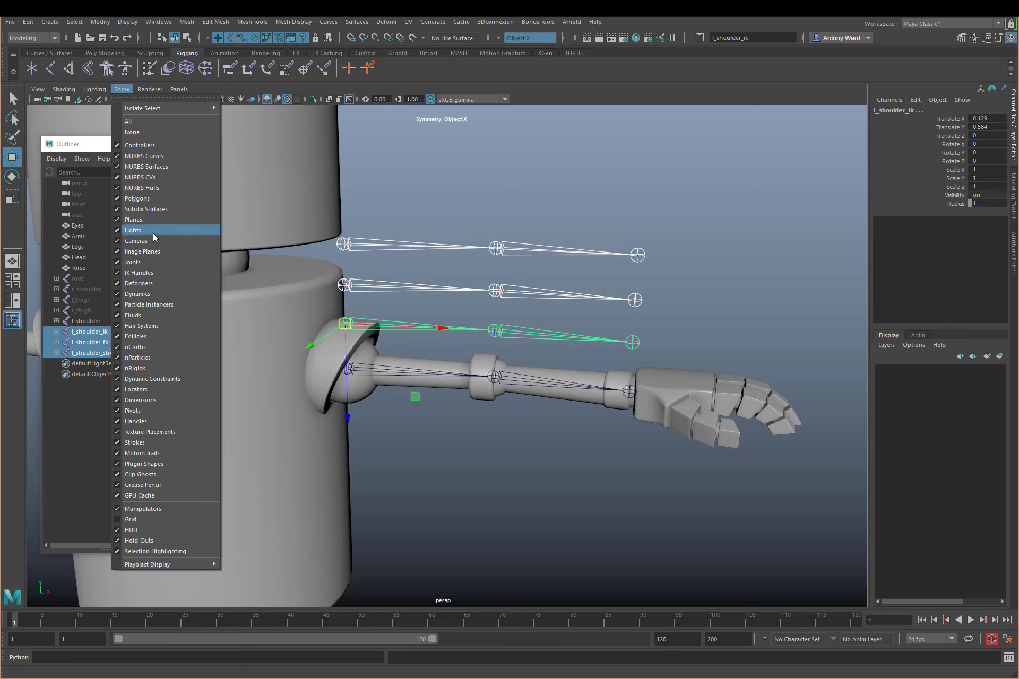
click(159, 202)
middle_drag(375, 372, 374, 373)
alt+drag(505, 455, 532, 404)
Hide the l_shoulder_stretch chain and expand the l_shoulder, l_shoulder_ik and l_shoulder_fk hierarchies in the Outliner
click(125, 354)
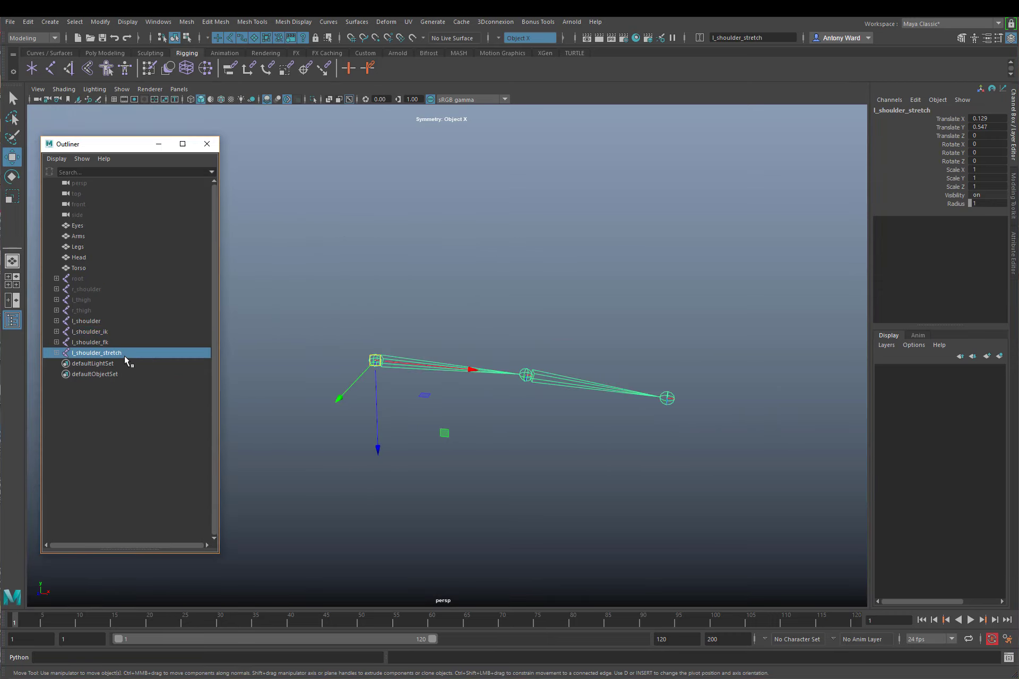
key(ctrl+h)
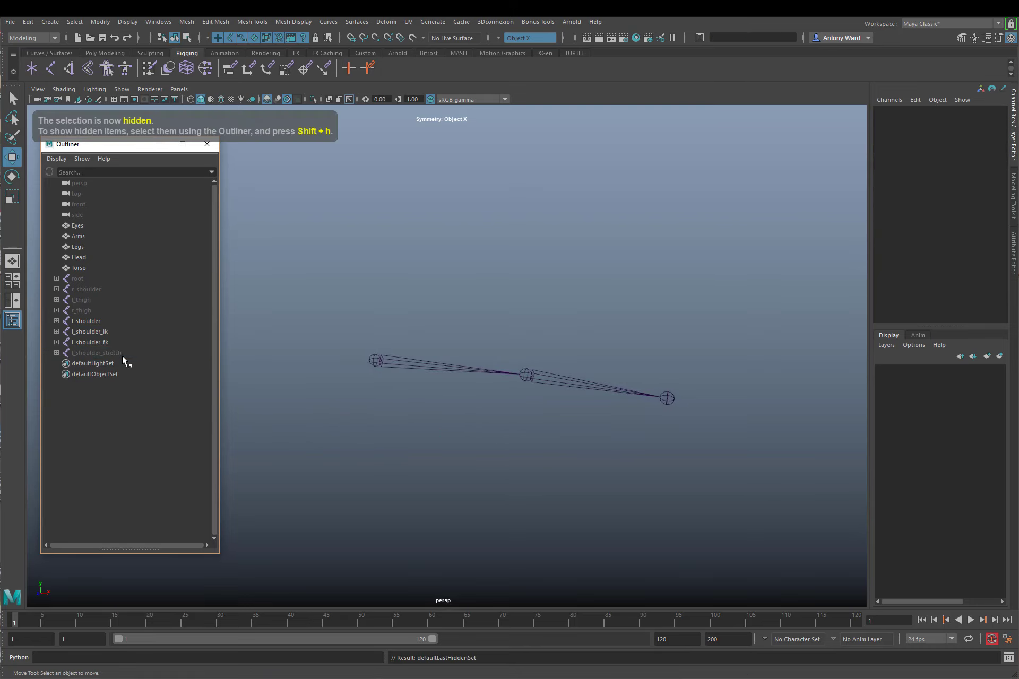
click(57, 342)
click(57, 331)
click(56, 321)
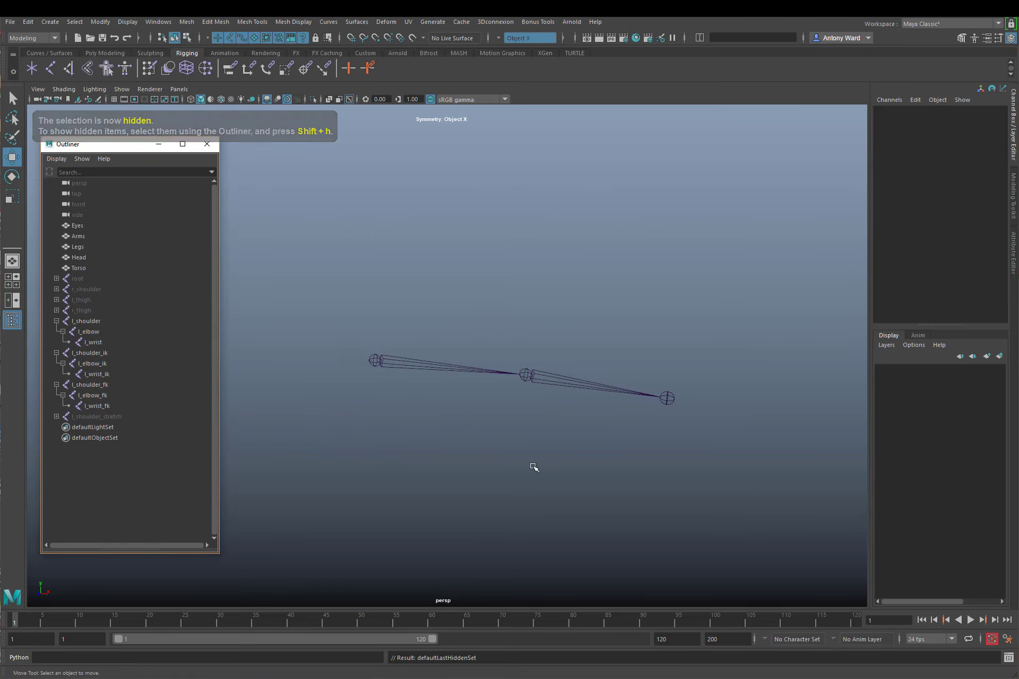
alt+drag(506, 412, 532, 395)
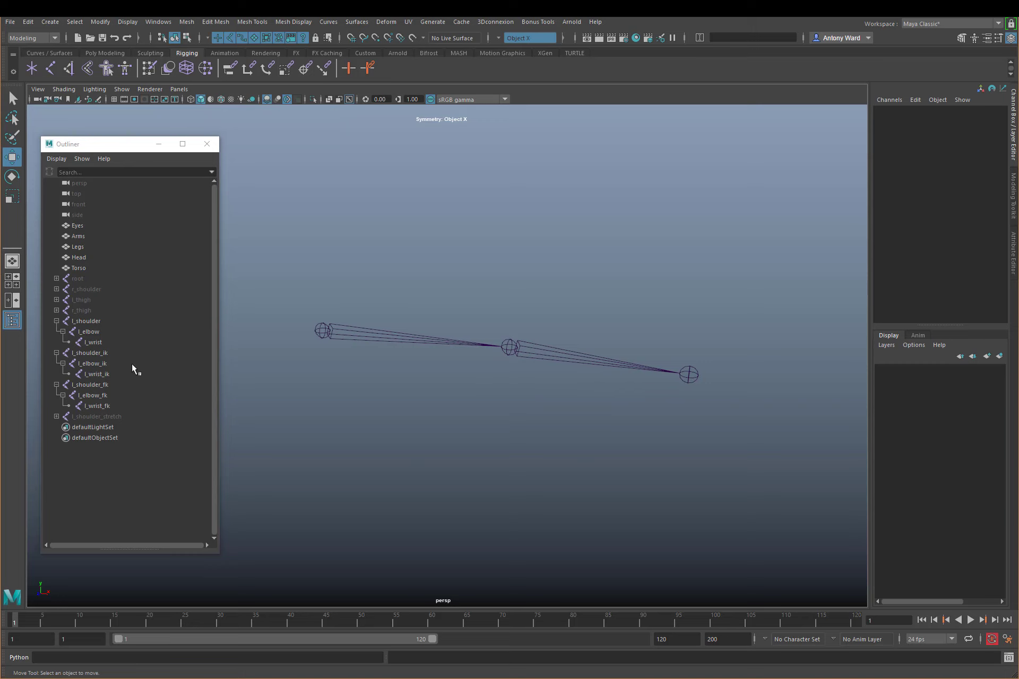
click(113, 352)
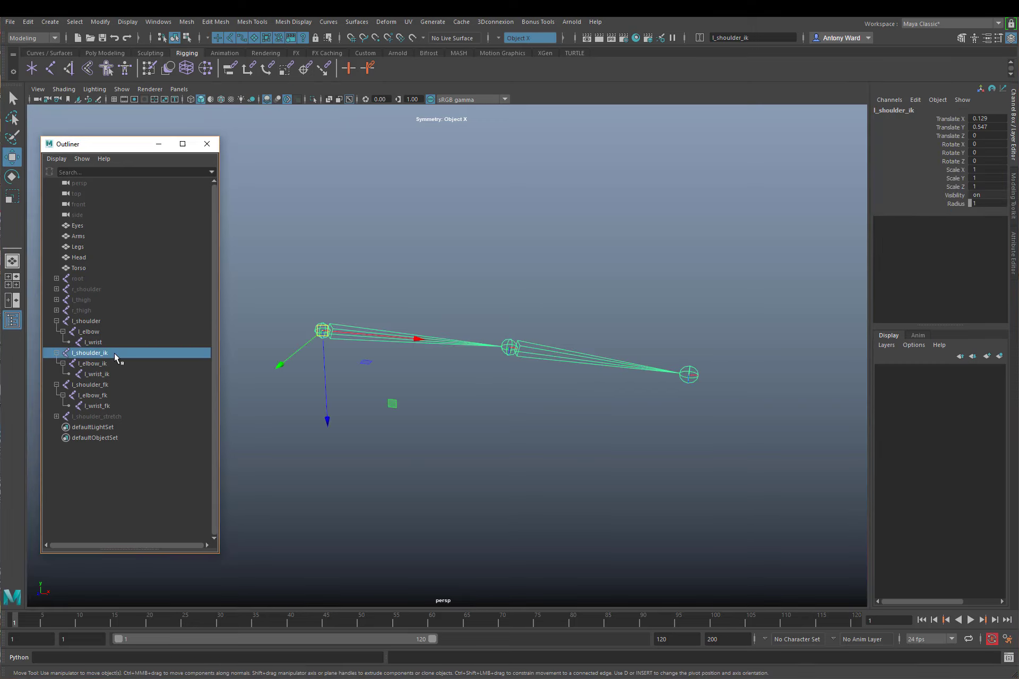
click(100, 320)
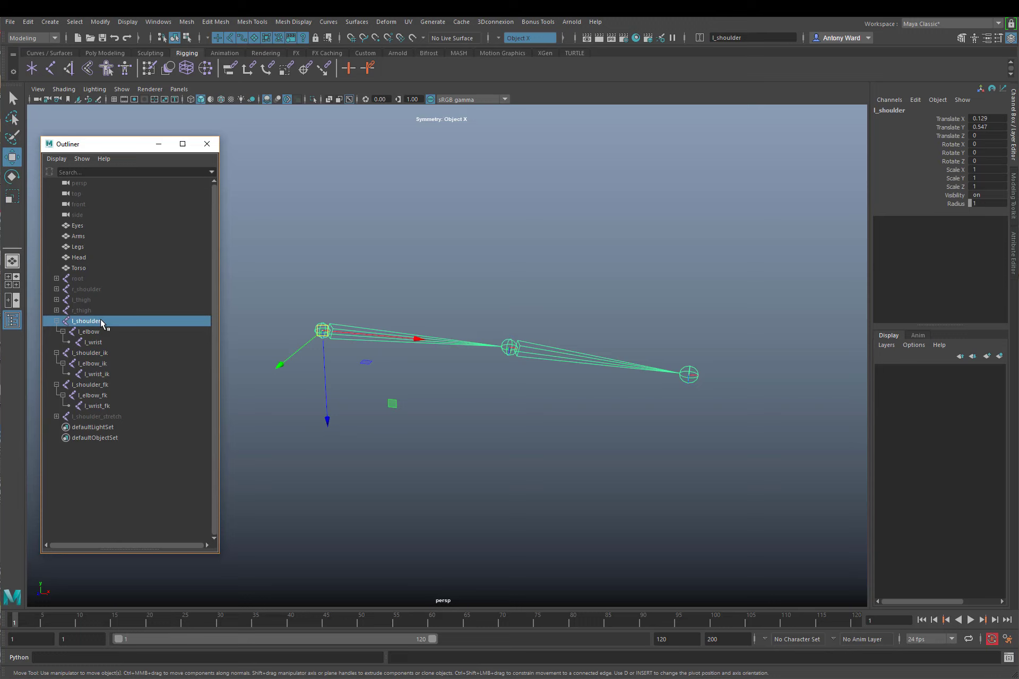
click(116, 387)
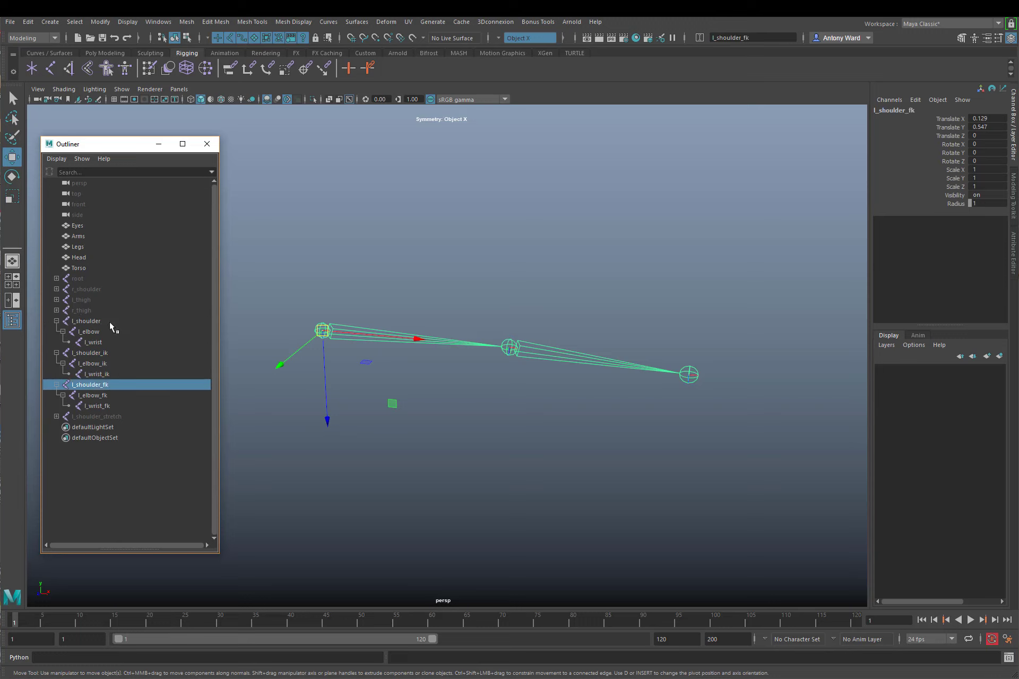
click(120, 352)
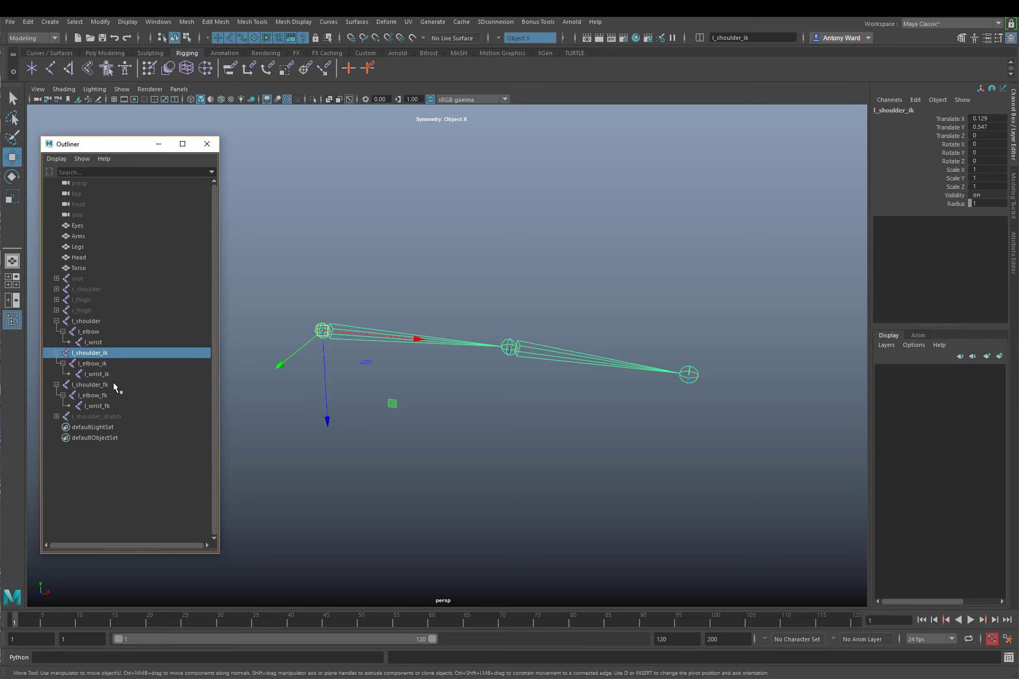
Reorder l_shoulder below l_shoulder_stretch in the Outliner and fully expand the l_shoulder, IK and FK chains
drag(86, 323, 81, 426)
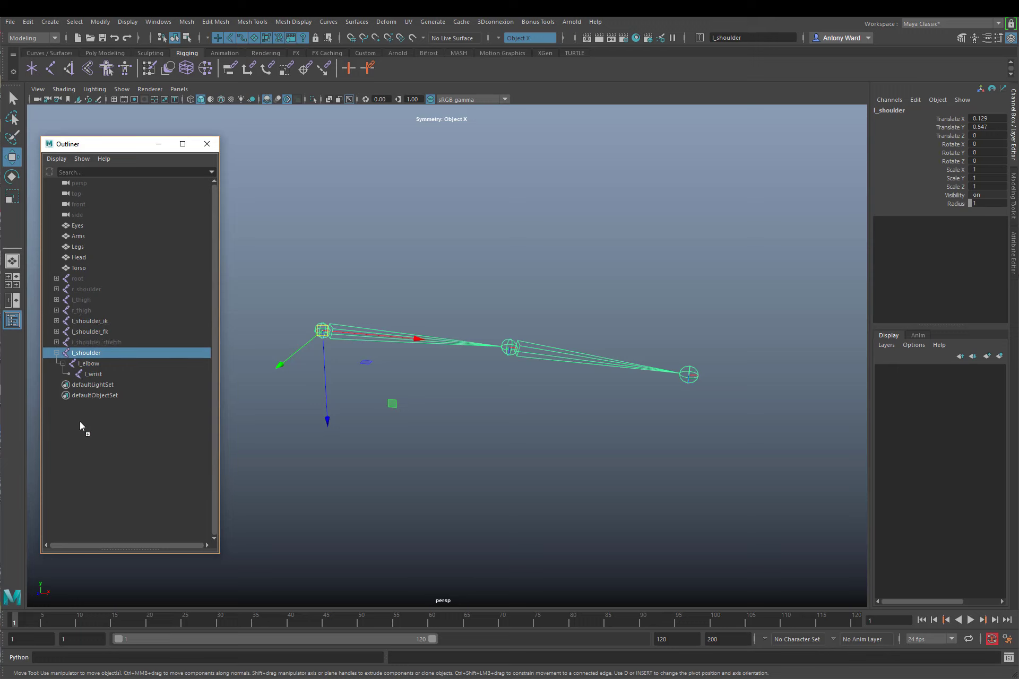
shift+click(57, 353)
shift+click(57, 332)
shift+click(57, 321)
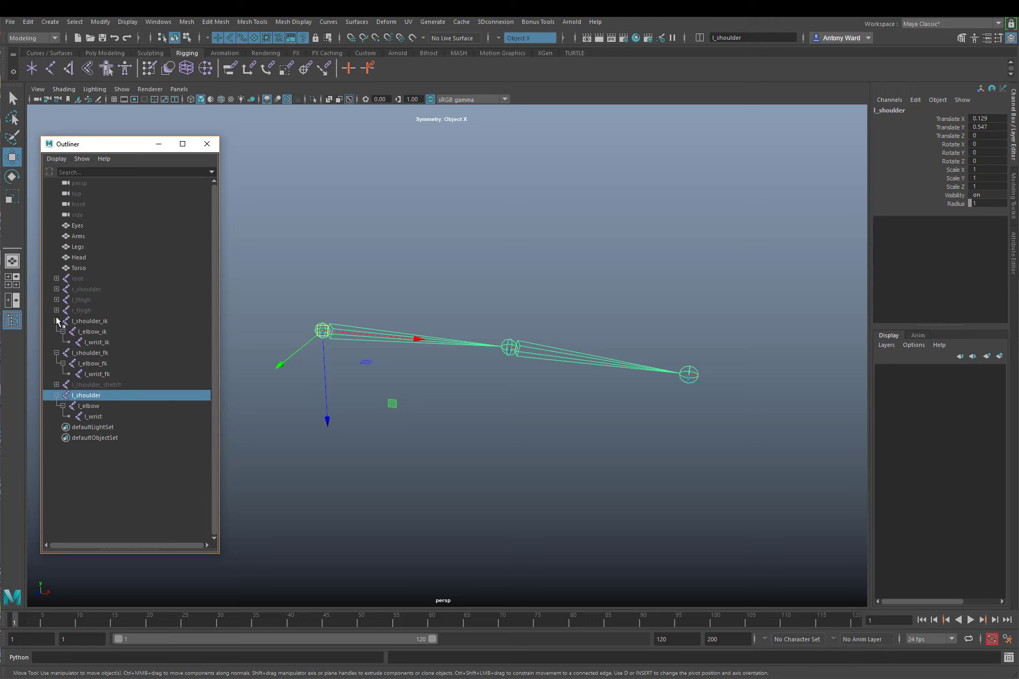
Parent-constrain l_shoulder to both l_shoulder_ik and l_shoulder_fk with Maintain offset off, all translate and rotate axes, and weight 1
click(111, 320)
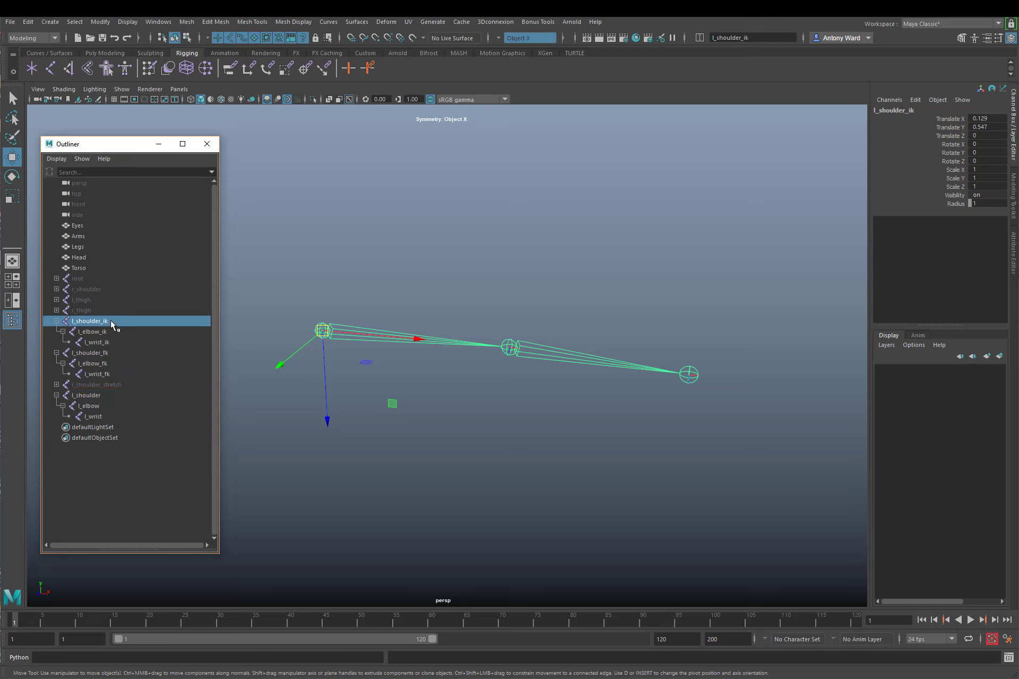
ctrl+click(110, 354)
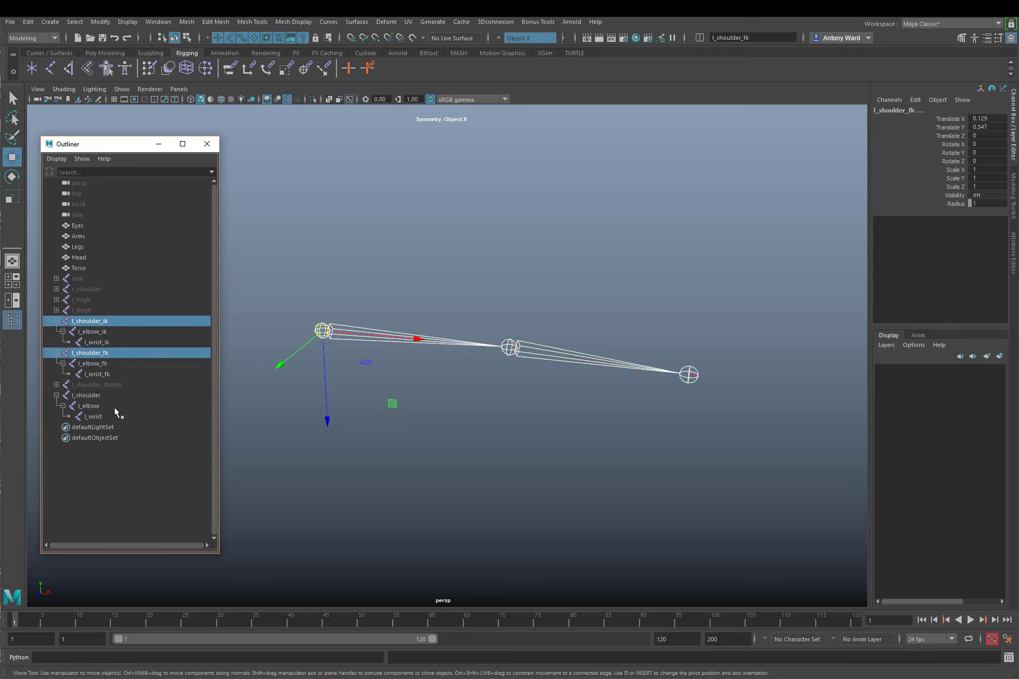
ctrl+click(104, 396)
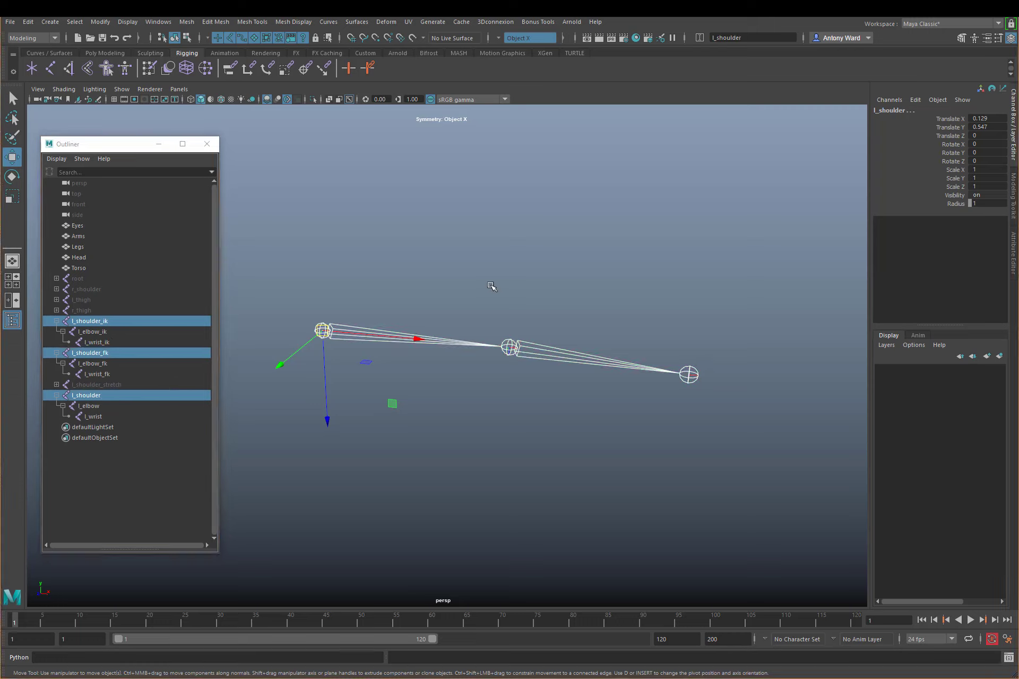
key(space)
drag(511, 325, 570, 361)
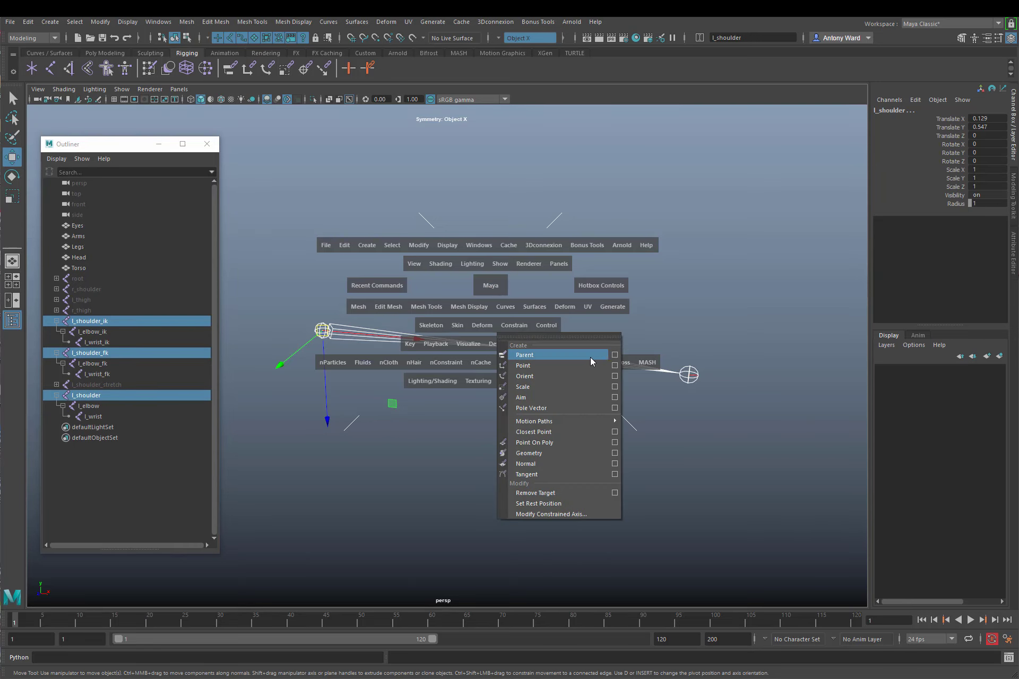
click(614, 355)
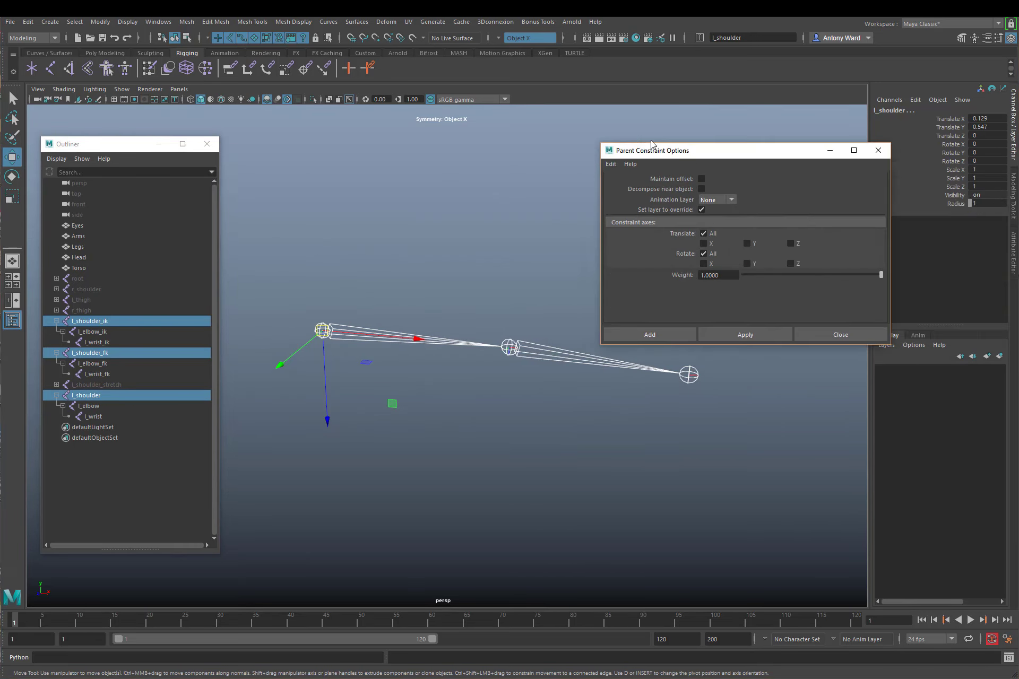
click(647, 164)
alt+middle_drag(403, 304, 386, 323)
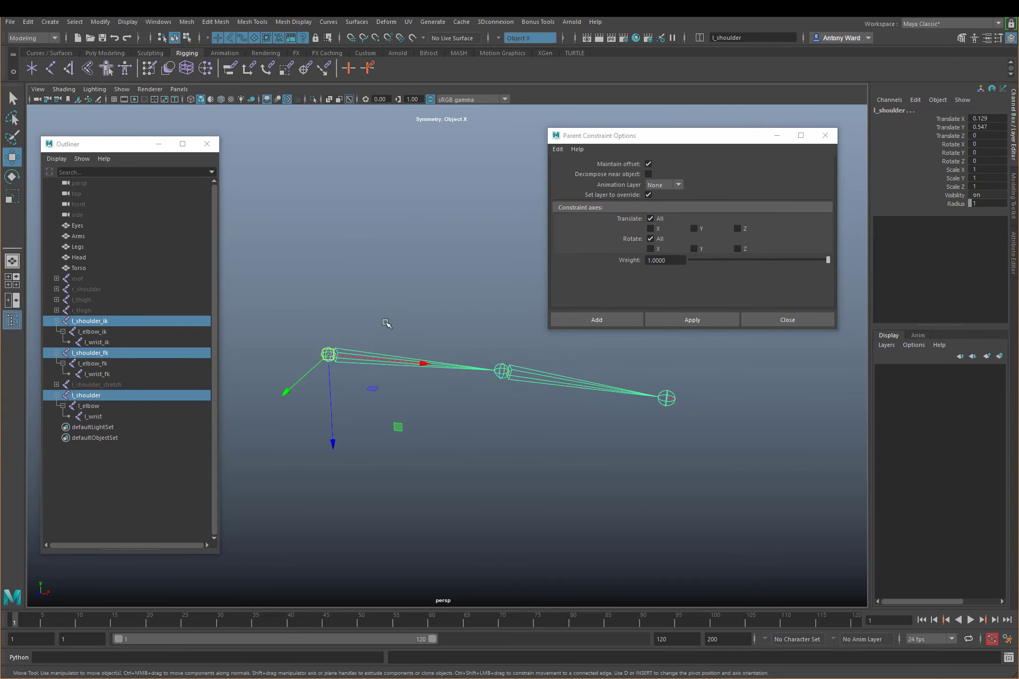
click(648, 164)
alt+middle_drag(438, 347, 429, 348)
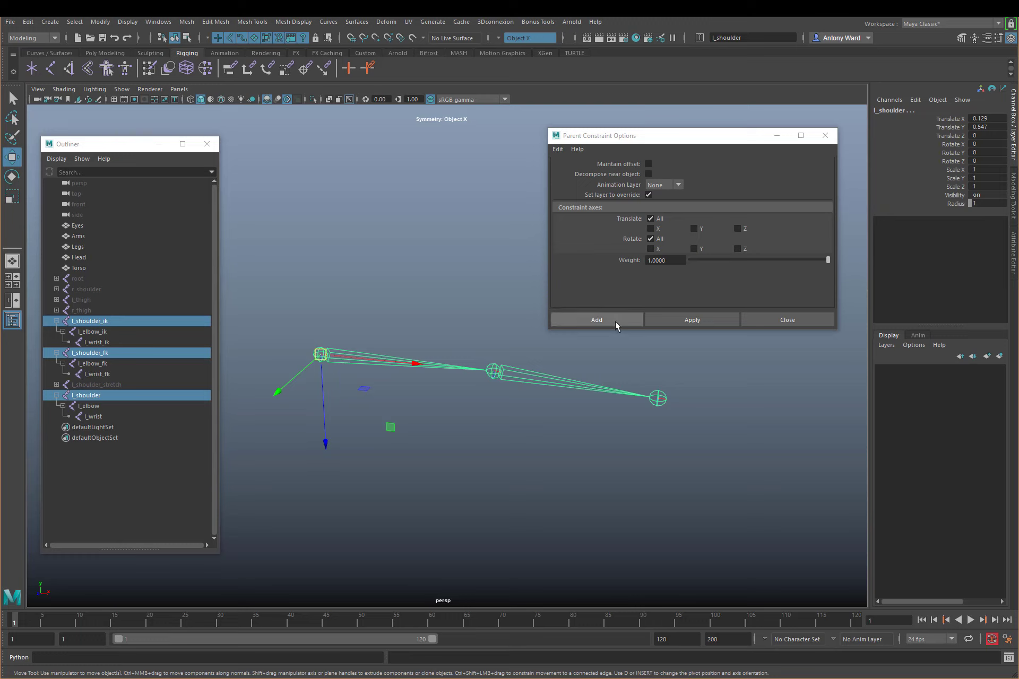
click(616, 321)
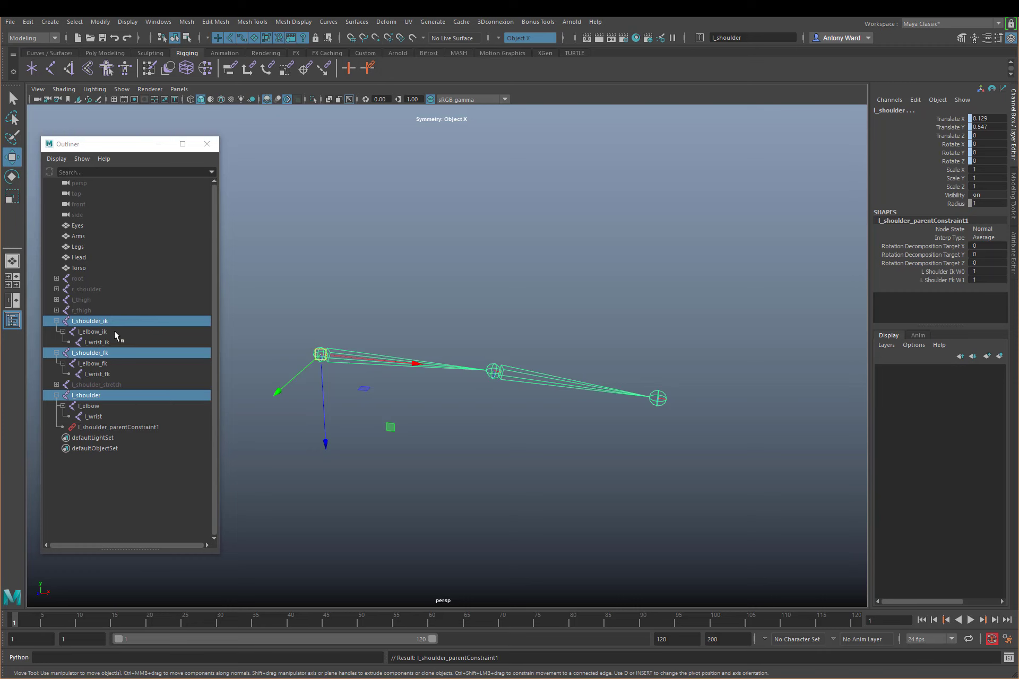
Parent-constrain l_elbow to l_elbow_ik and l_elbow_fk using the same constraint settings
click(100, 331)
ctrl+click(108, 363)
ctrl+click(99, 405)
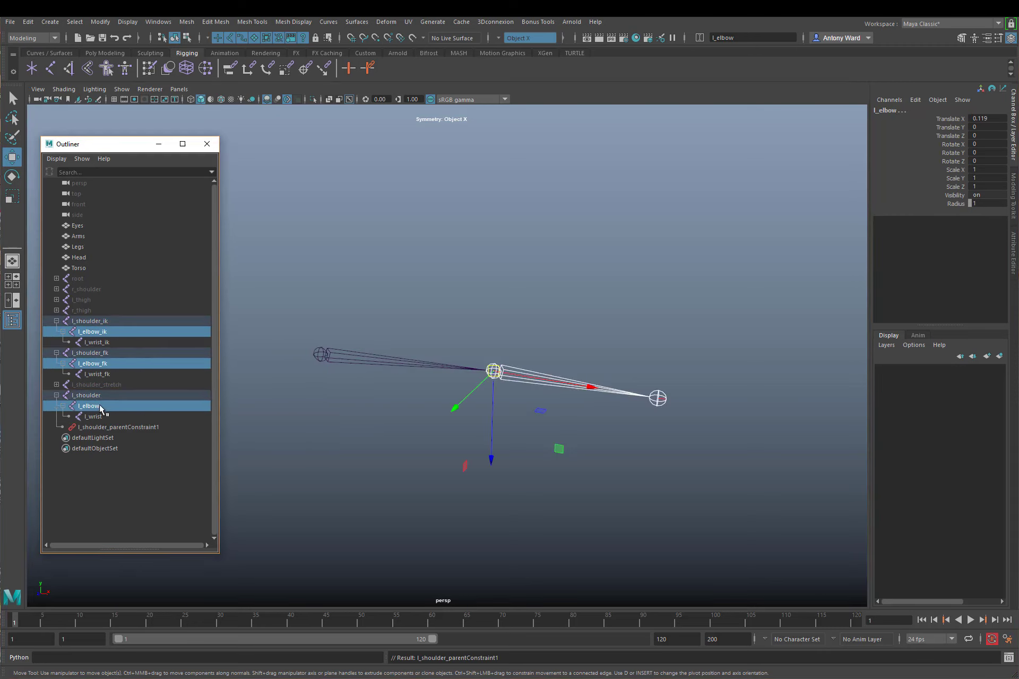
key(g)
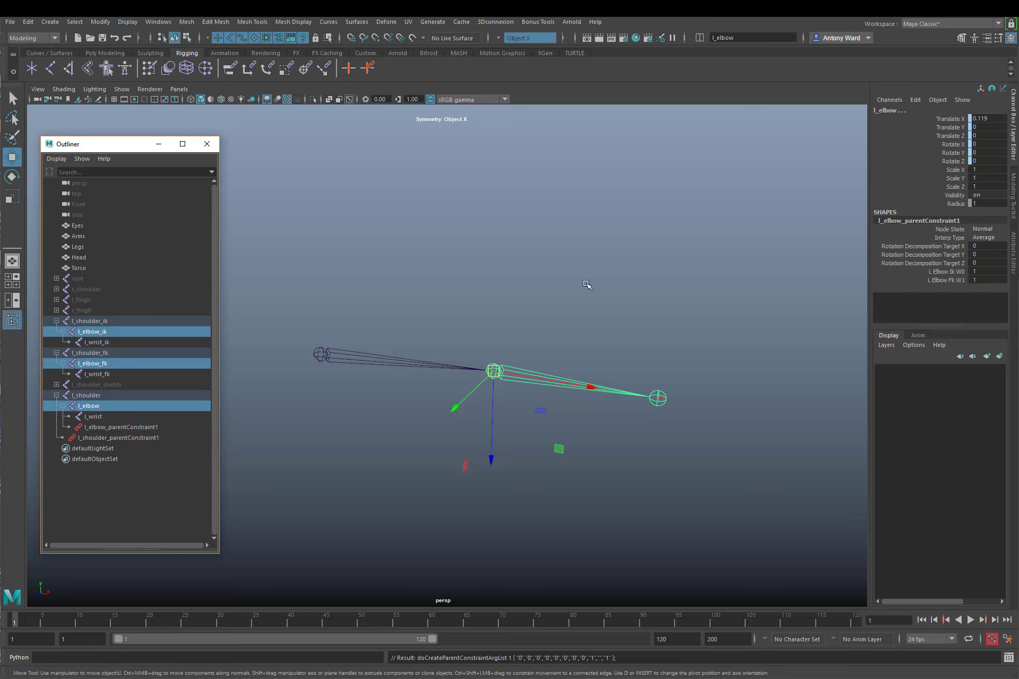
Parent-constrain l_wrist to l_wrist_ik and l_wrist_fk using the same constraint settings
click(116, 341)
ctrl+click(113, 373)
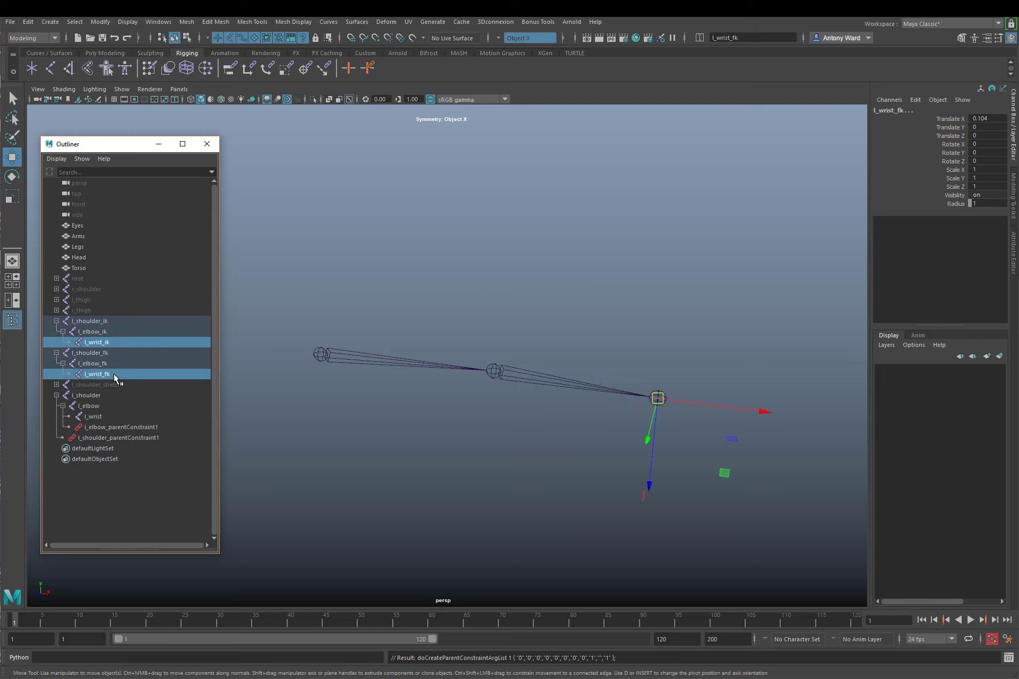
ctrl+click(106, 416)
key(g)
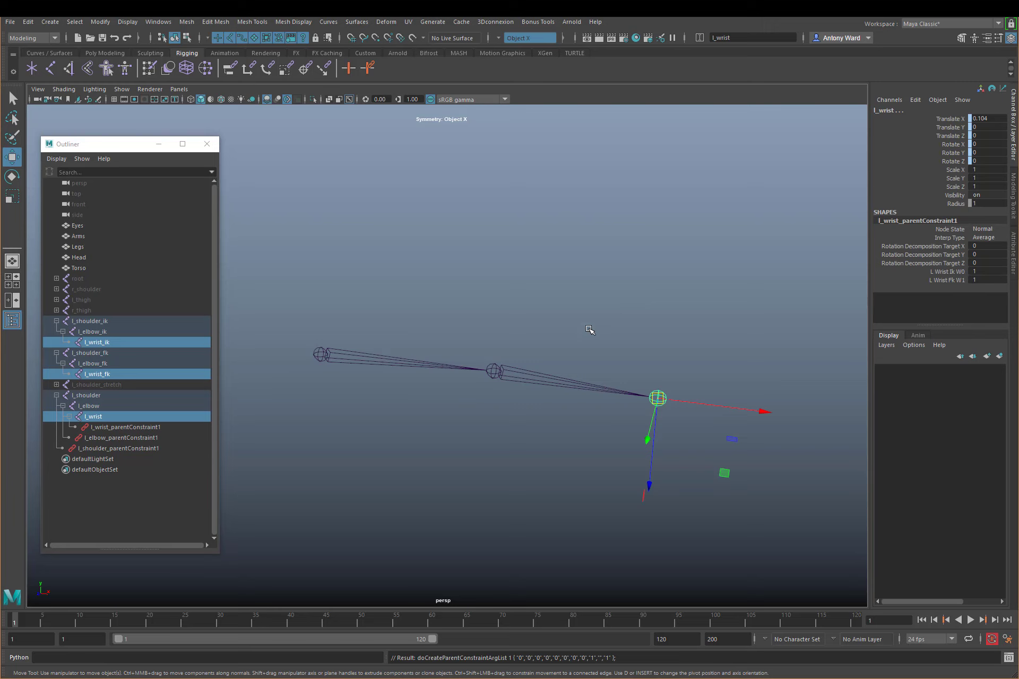
Rotate l_shoulder_fk upward to about 50 degrees in Rotate Y to test the constrained arm chain
click(350, 389)
click(115, 352)
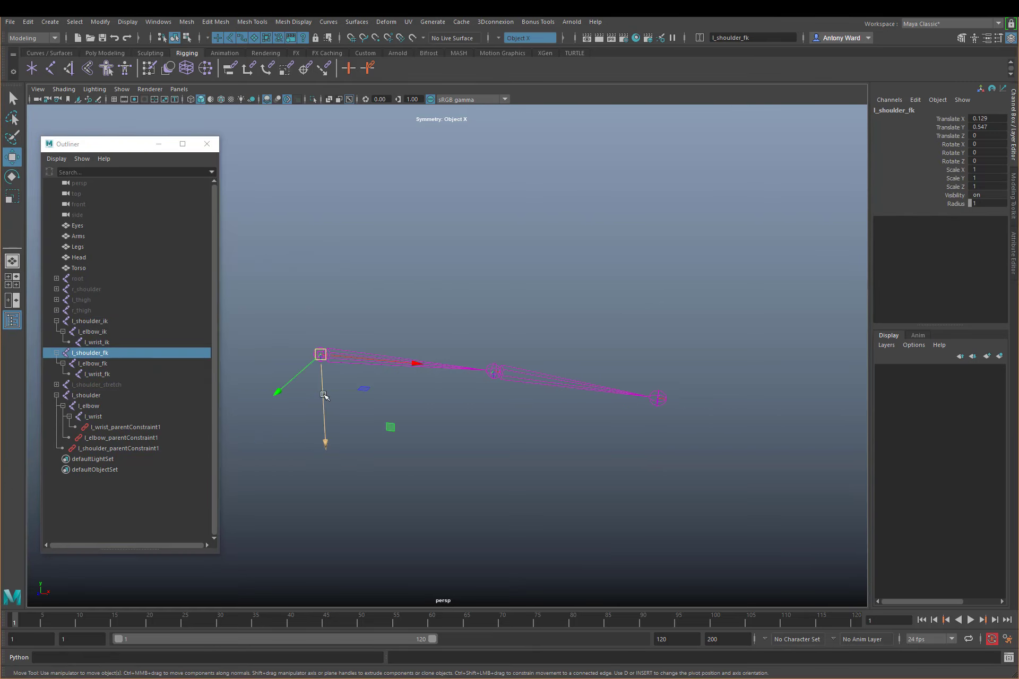
key(e)
drag(405, 334, 329, 278)
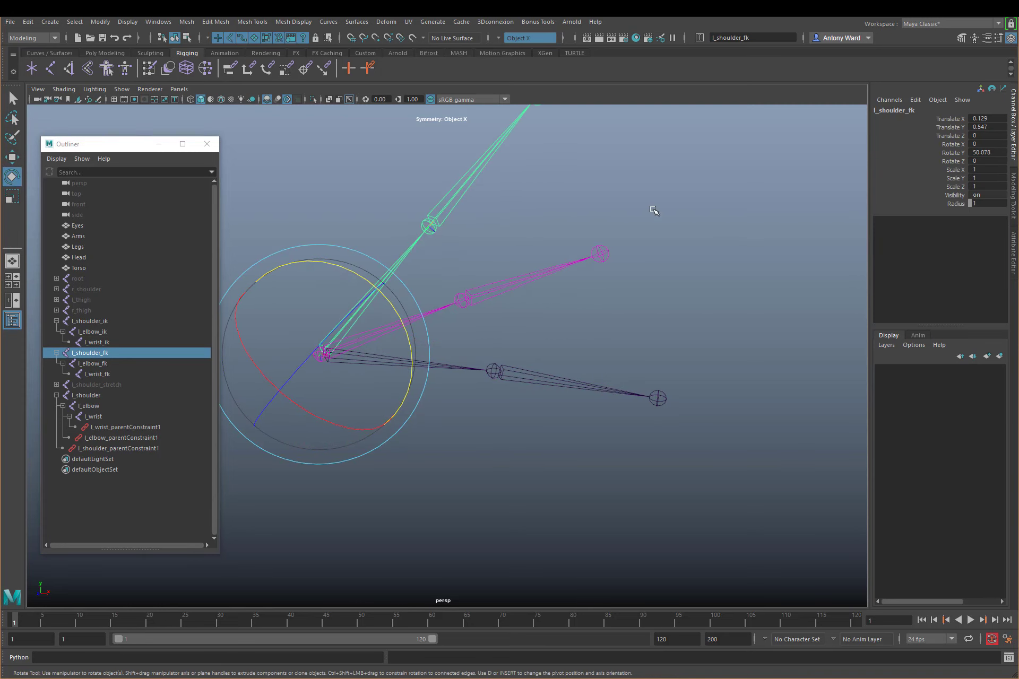
Examine how l_elbow sits relative to l_elbow_fk and l_elbow_ik by selecting each joint in the viewport
click(531, 314)
click(474, 301)
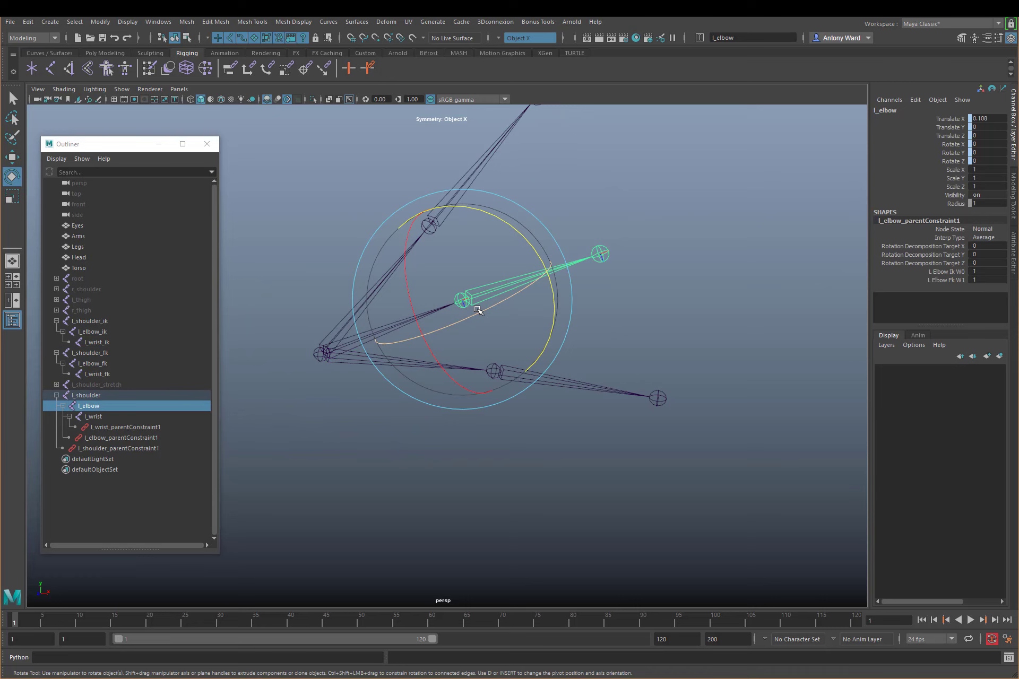
click(694, 298)
click(455, 202)
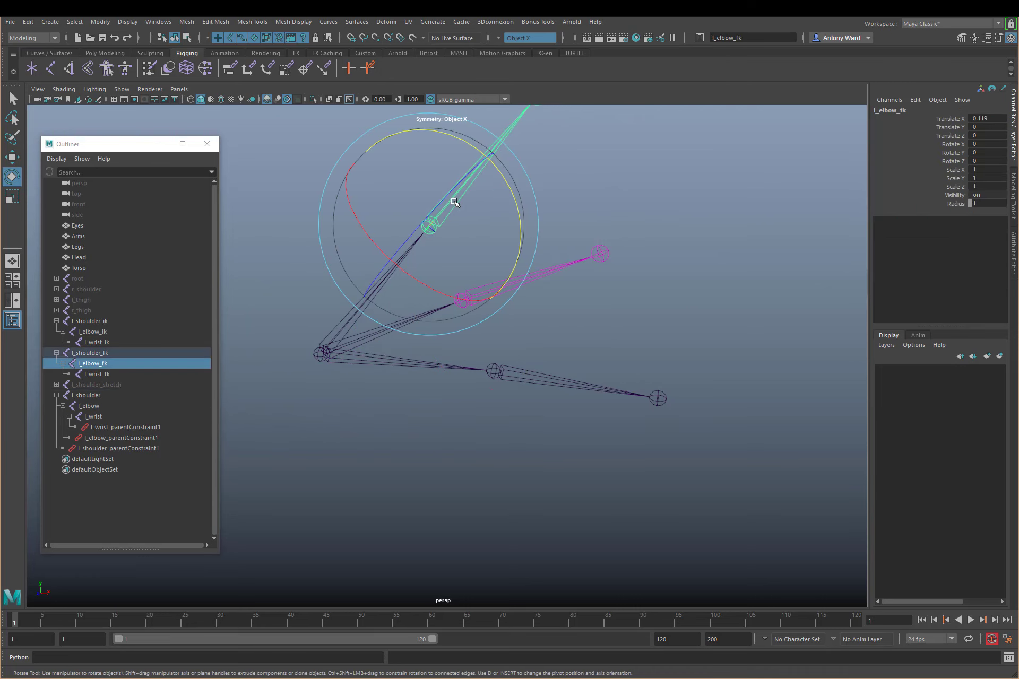
click(531, 375)
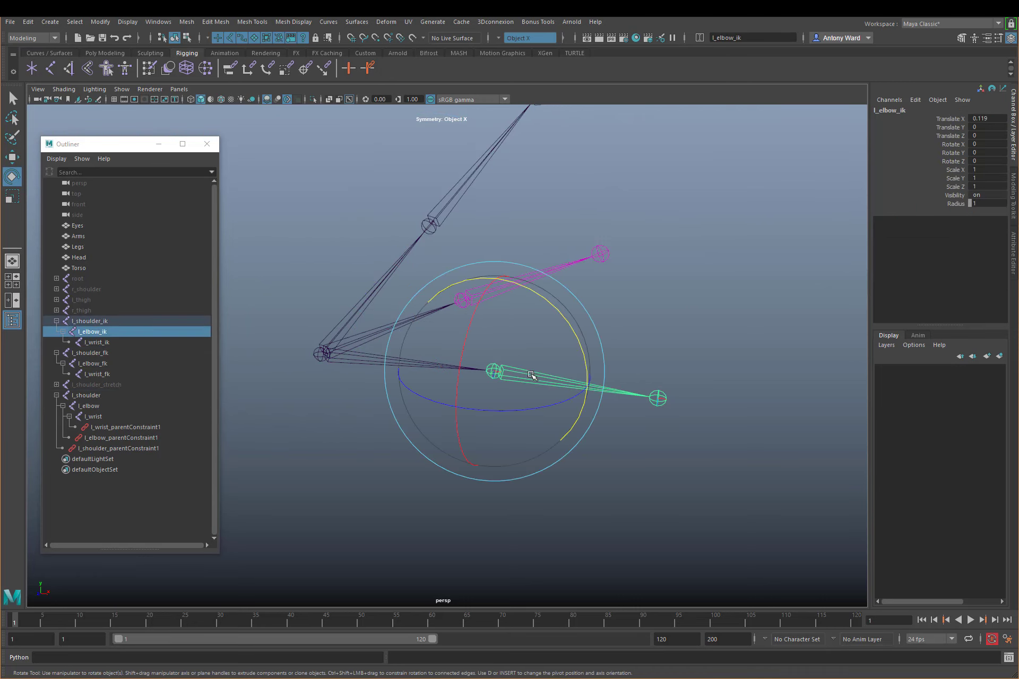
click(698, 302)
Try a value of 0 for L Elbow Ik W0 on l_elbow's parent constraint and undo the change
click(489, 299)
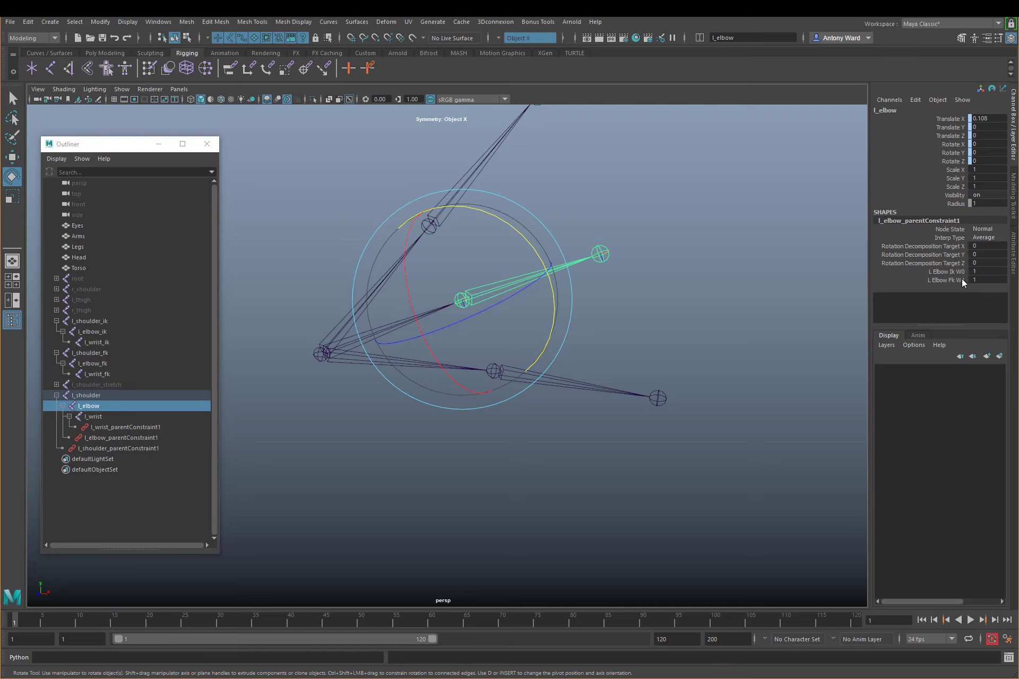
click(981, 272)
click(985, 270)
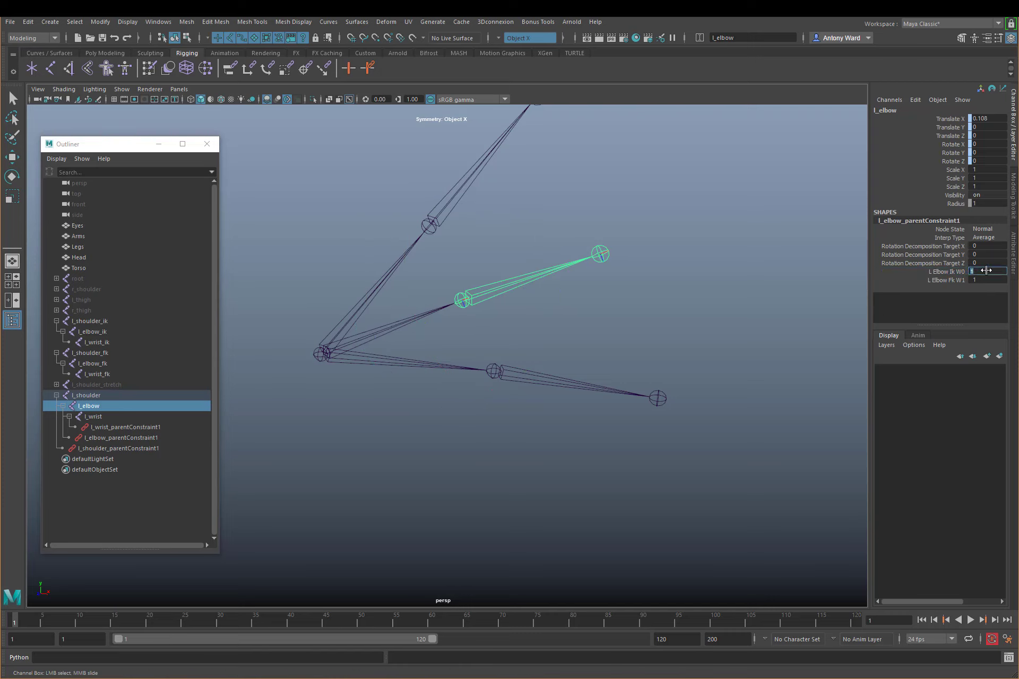
key(Return)
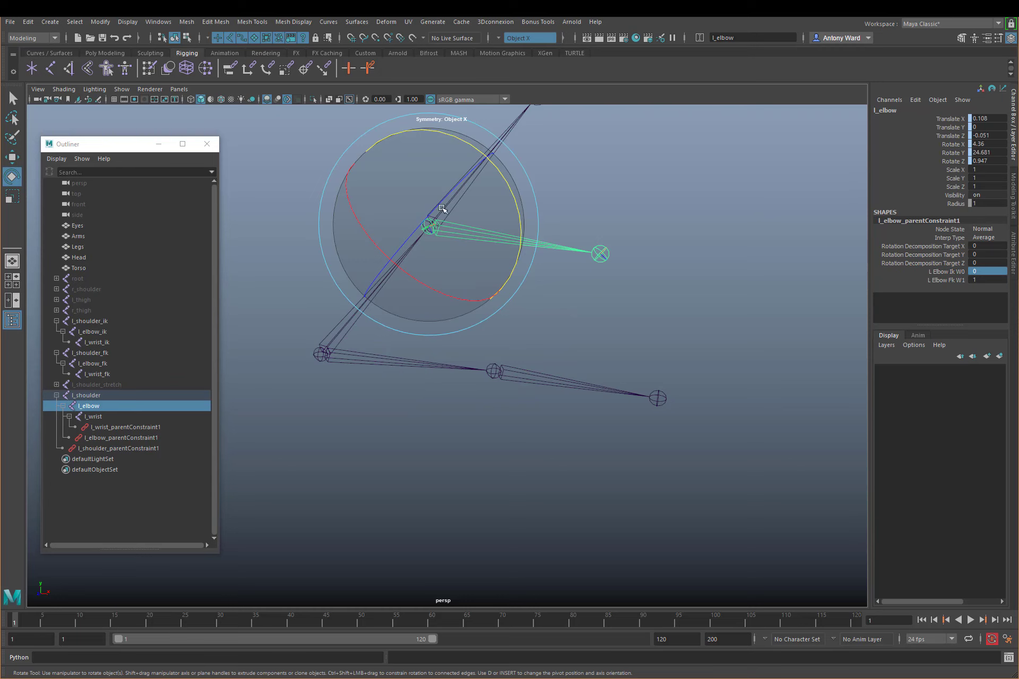
key(ctrl+z)
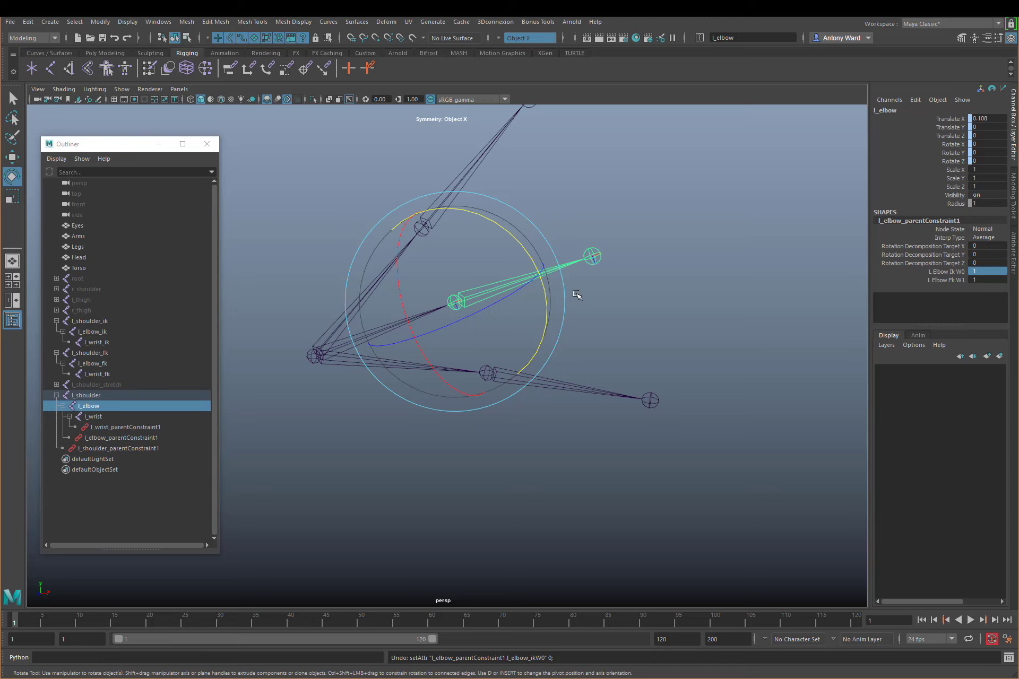
Undo the recent joint selections and the test rotation of l_shoulder_fk
key(ctrl+z)
key(ctrl+z)
key(ctrl+z)
key(ctrl+z)
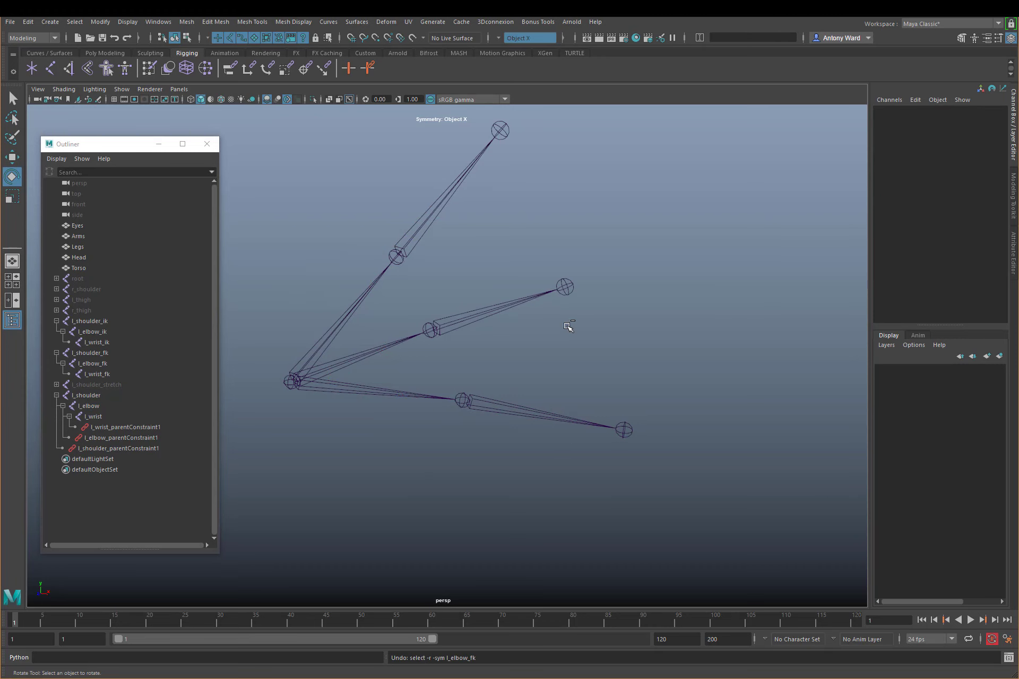
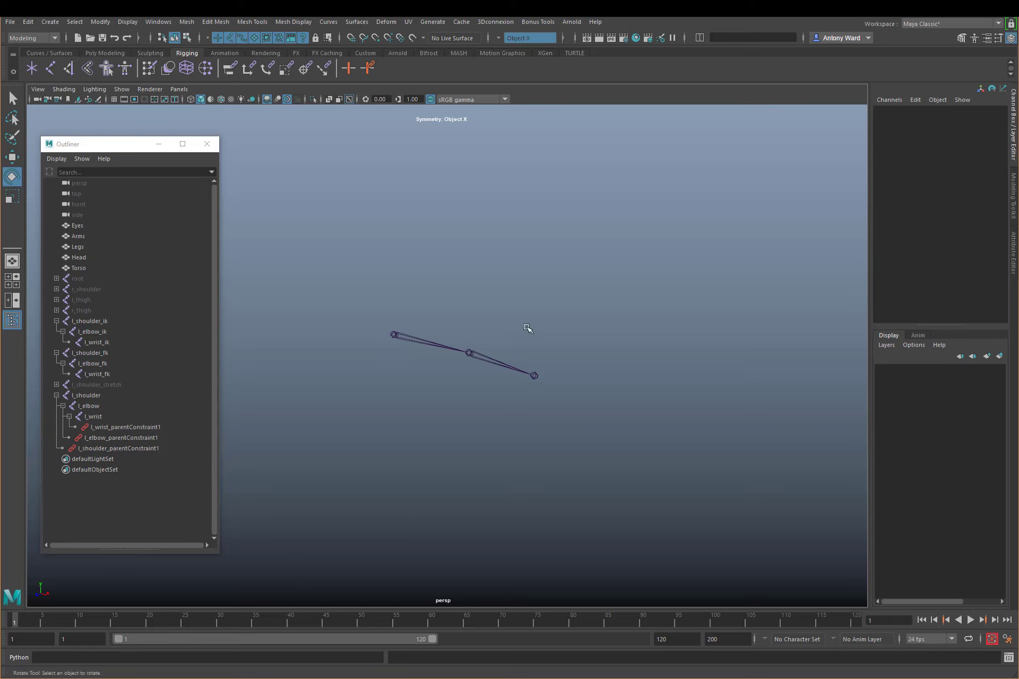
Create a NURBS circle and scale it uniformly to about 0.186
key(space)
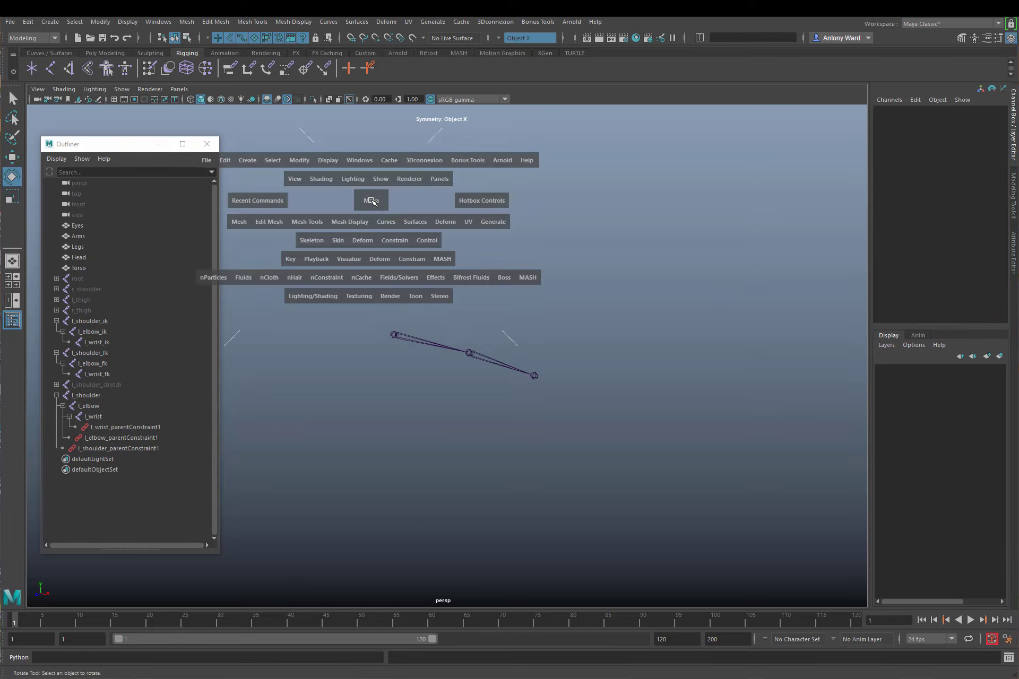
click(245, 158)
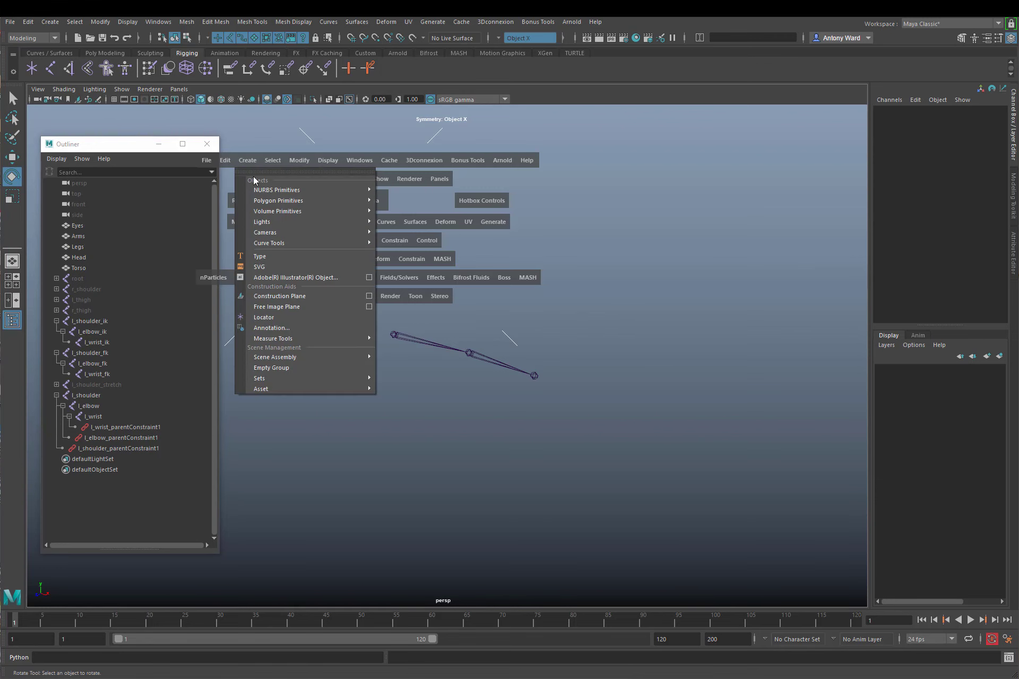
mouse_move(275, 191)
click(403, 260)
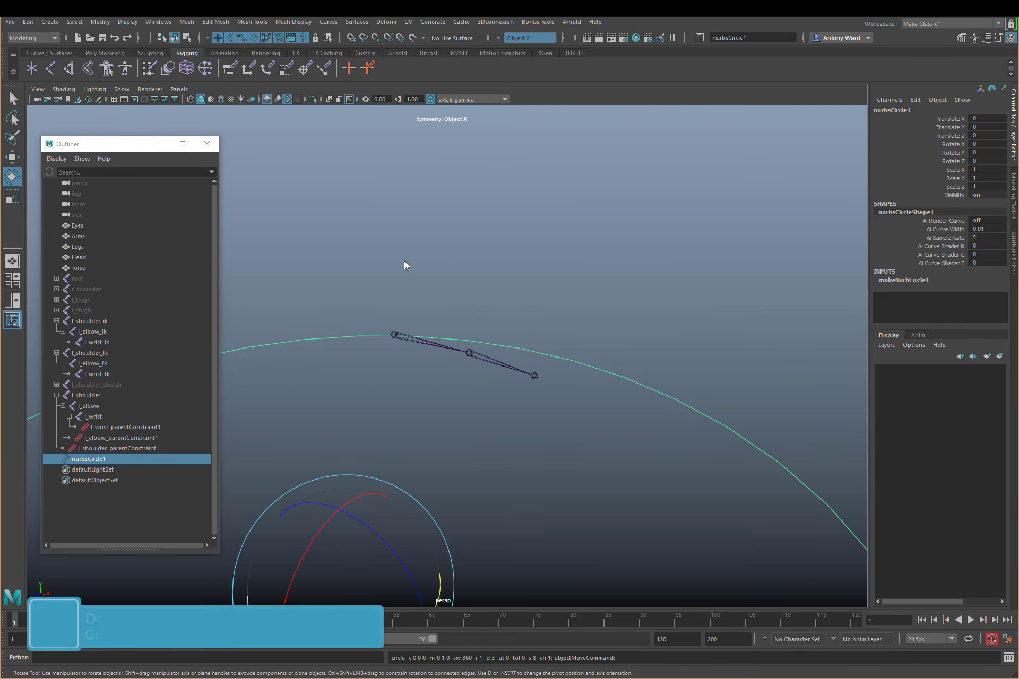
alt+right_drag(718, 491, 566, 375)
scroll(556, 387, down, 3)
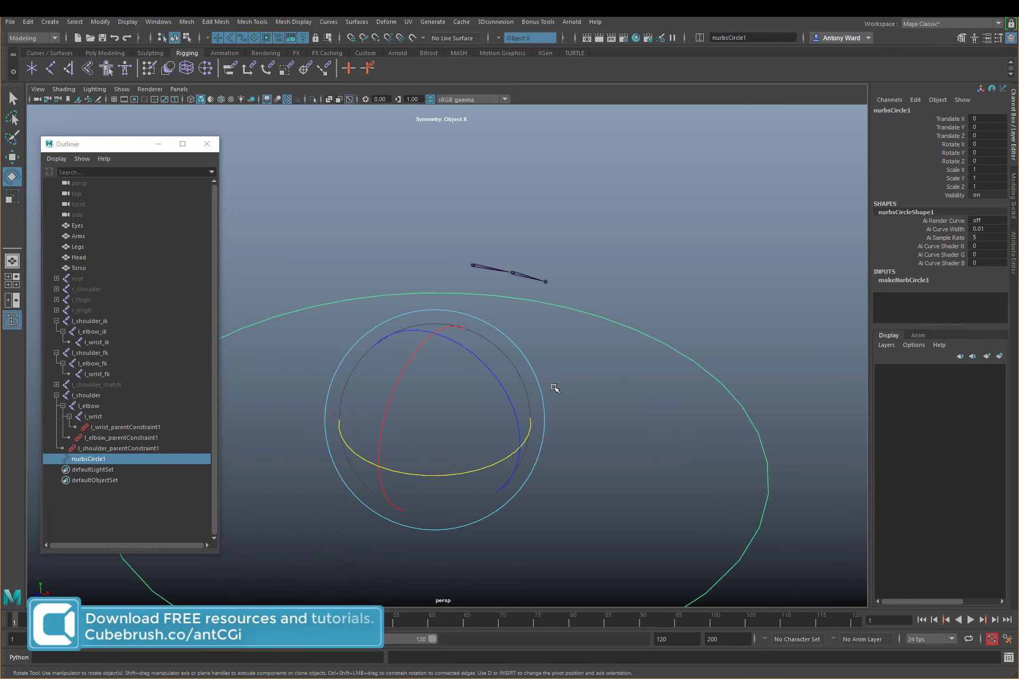
key(r)
drag(439, 413, 66, 435)
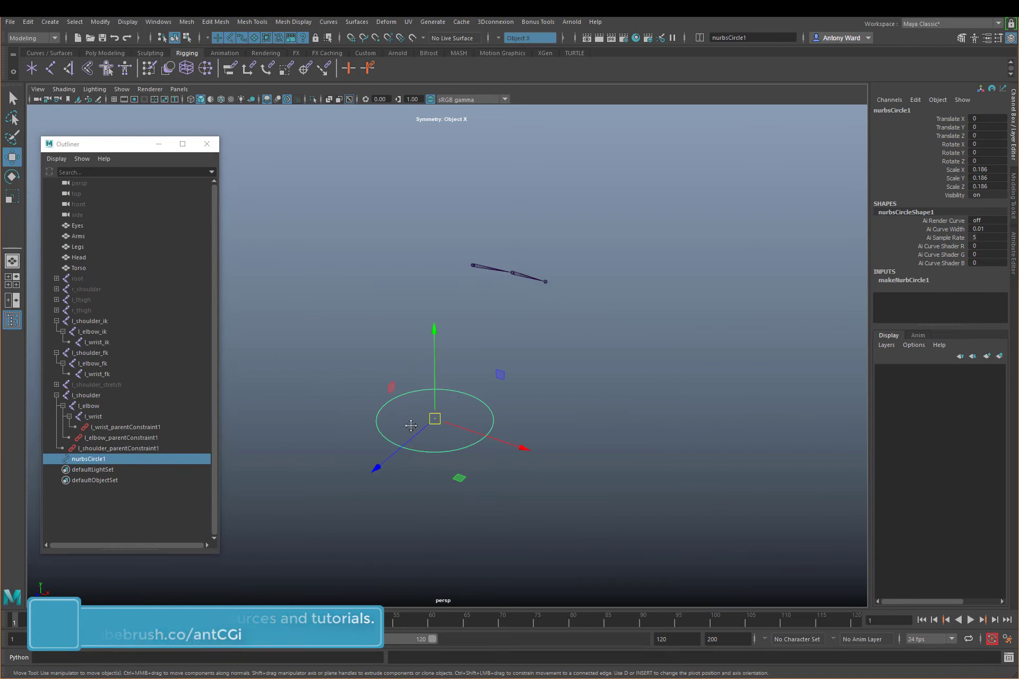
Reshape the circle by moving two opposite control vertices, cv[1] and cv[5], inward along Z
key(w)
alt+right_drag(409, 423, 664, 409)
alt+drag(603, 369, 534, 419)
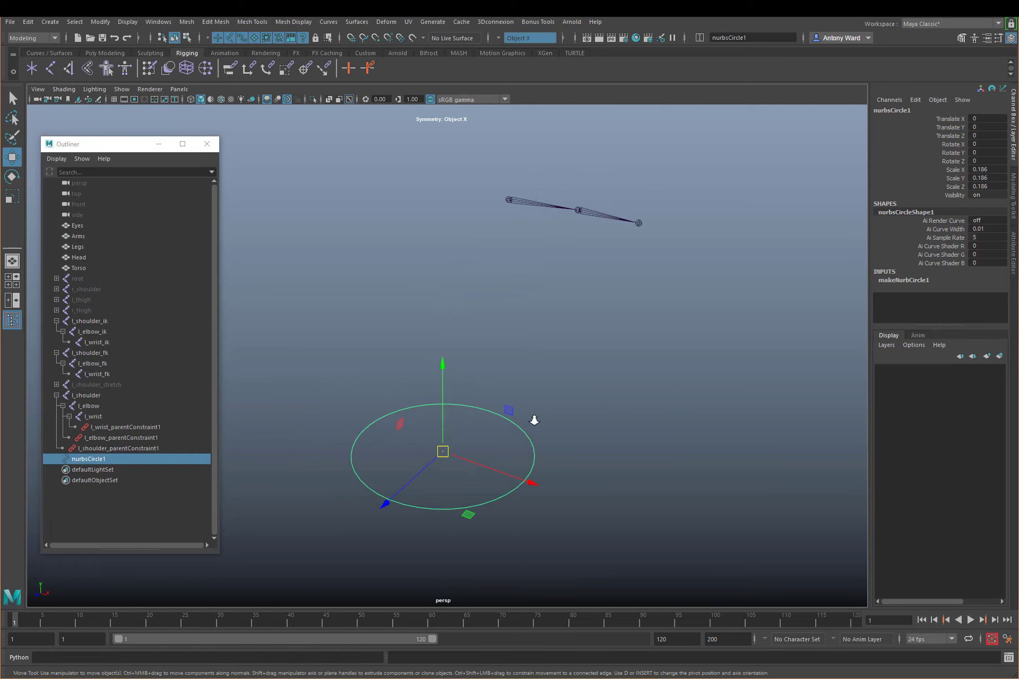
right_drag(529, 431, 456, 431)
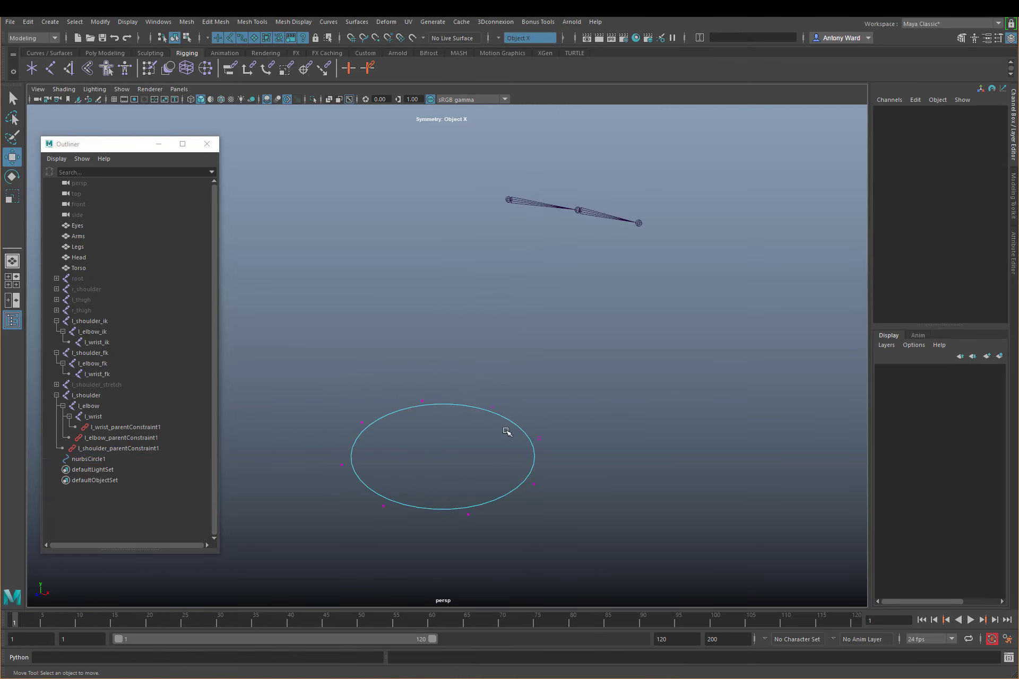
drag(513, 376, 422, 479)
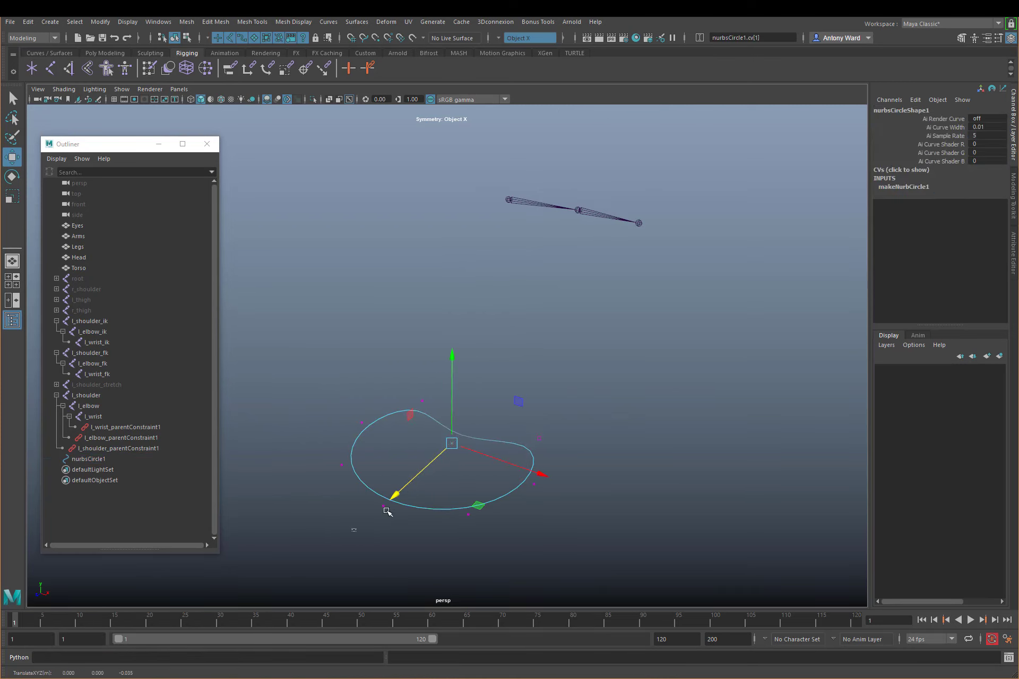
click(383, 506)
drag(348, 541, 403, 491)
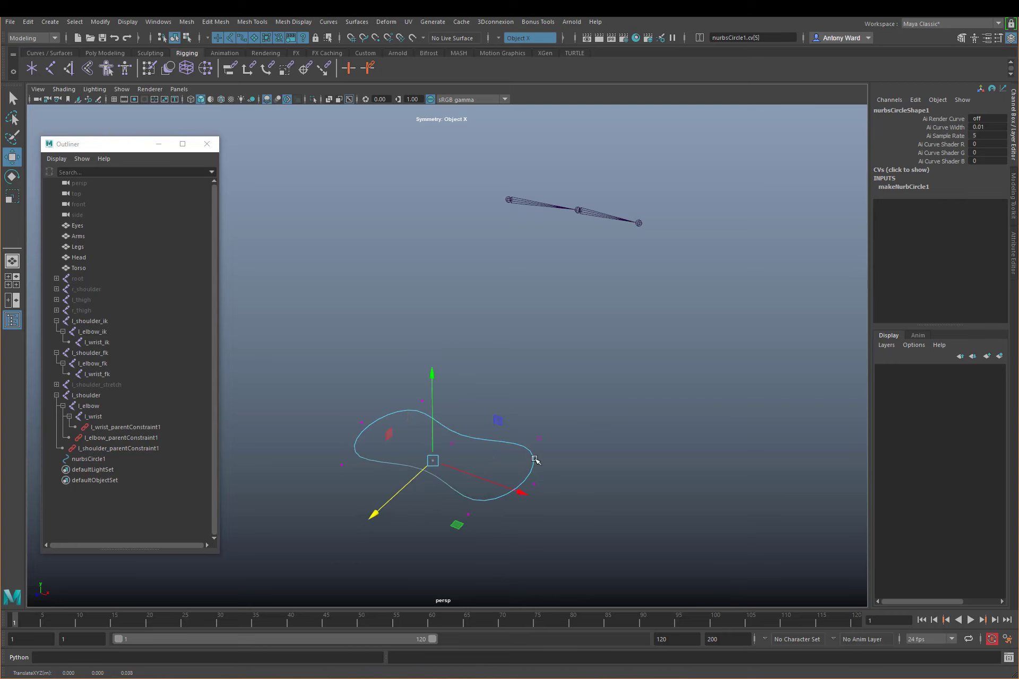
Return the reshaped circle to object mode and delete it from the scene
right_drag(534, 459, 583, 446)
click(680, 414)
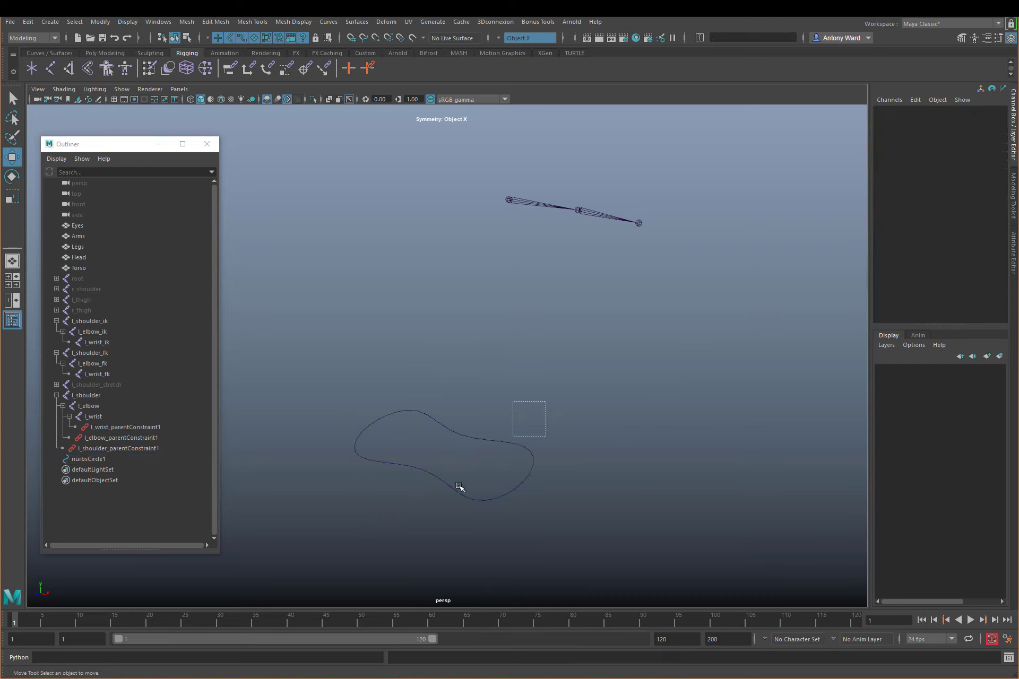
click(438, 496)
key(Delete)
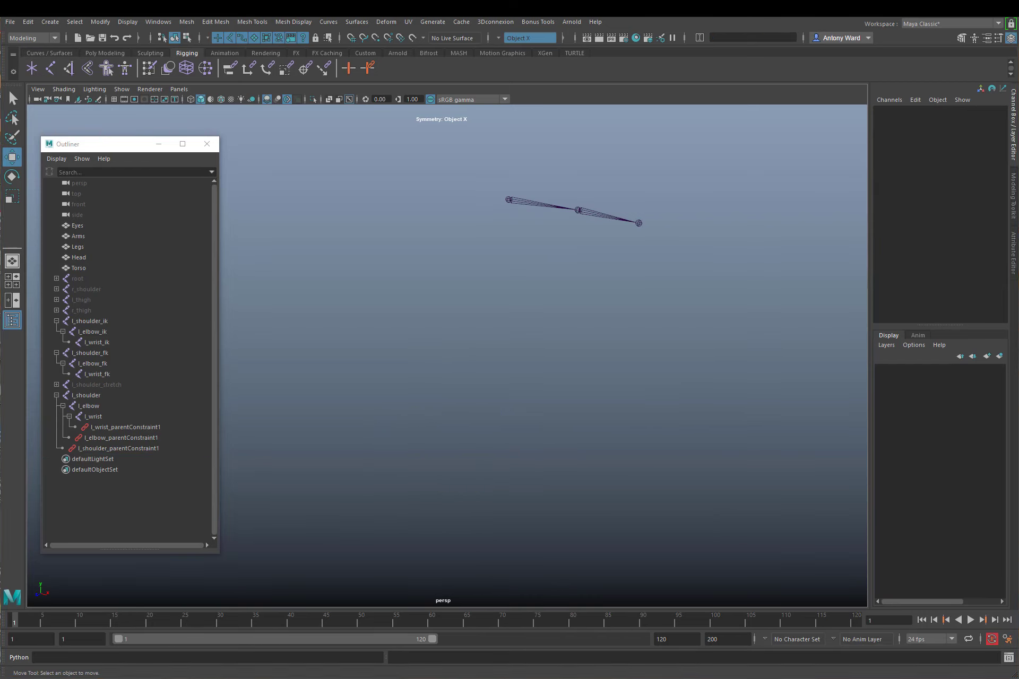
Import the premade control curves into the scene and hide spine_ctrl, cog_ctrl and l_foot_ctrl
drag(1018, 381, 507, 366)
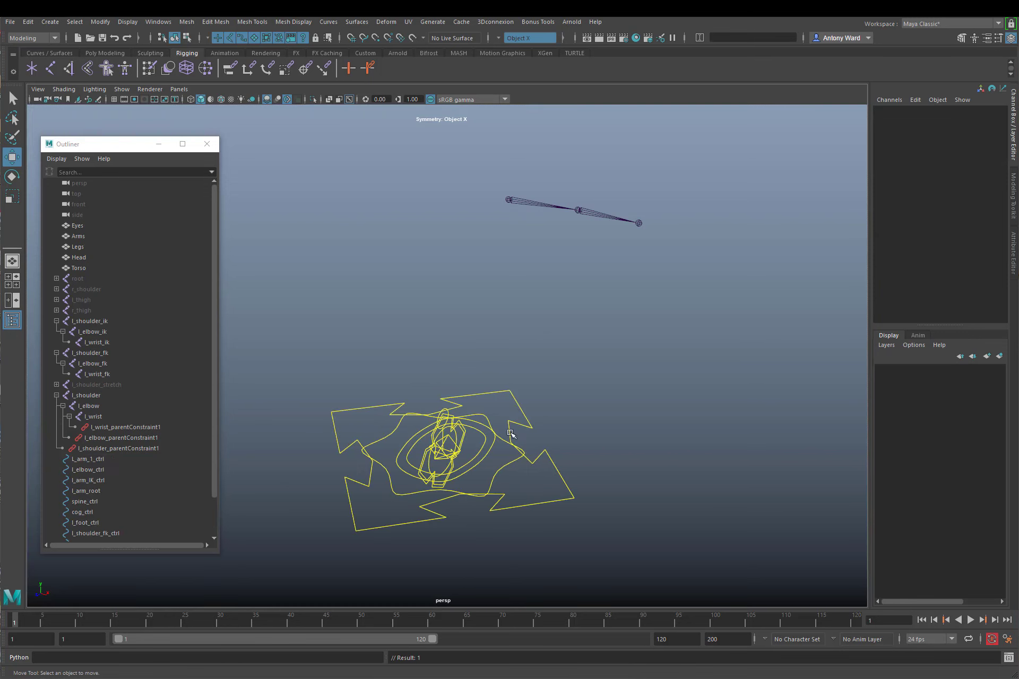
alt+drag(400, 504, 467, 457)
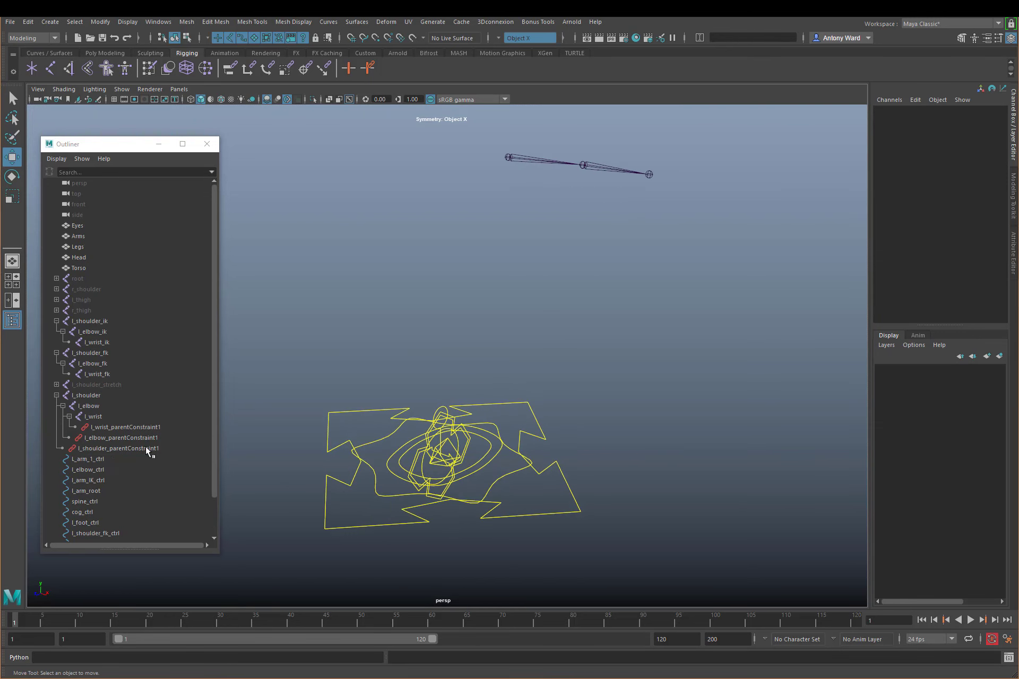
click(57, 395)
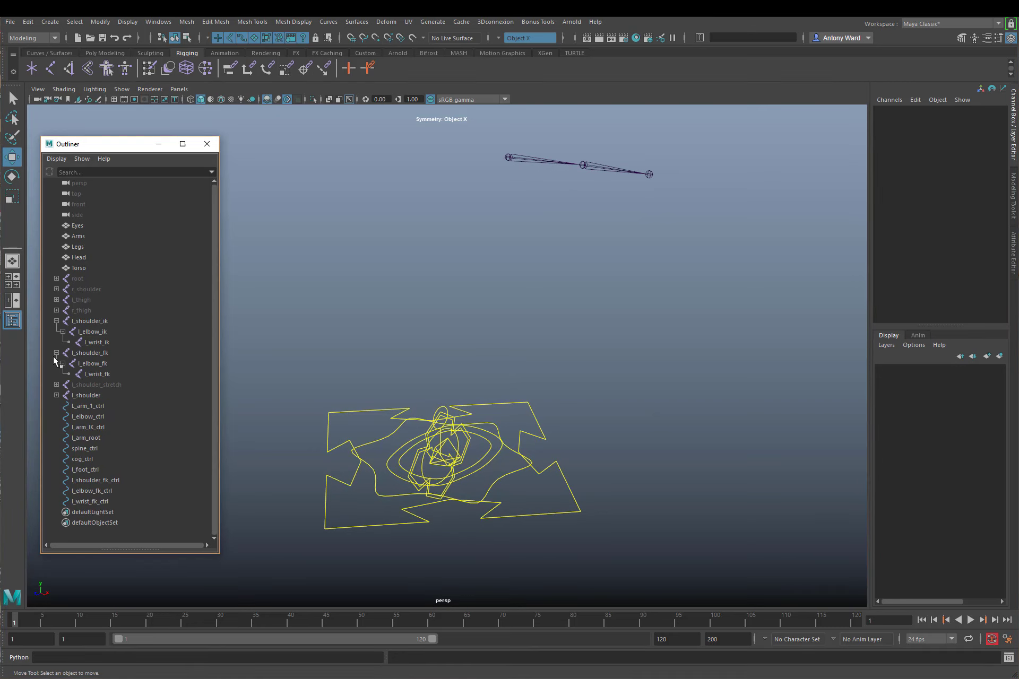
alt+drag(467, 449, 474, 461)
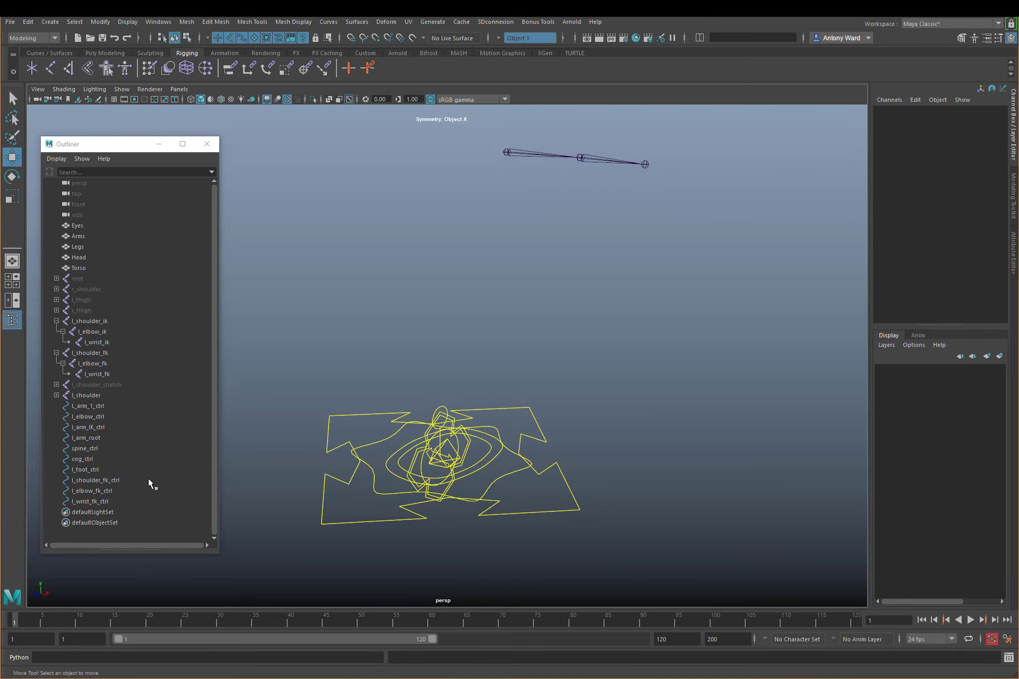
drag(104, 468, 91, 449)
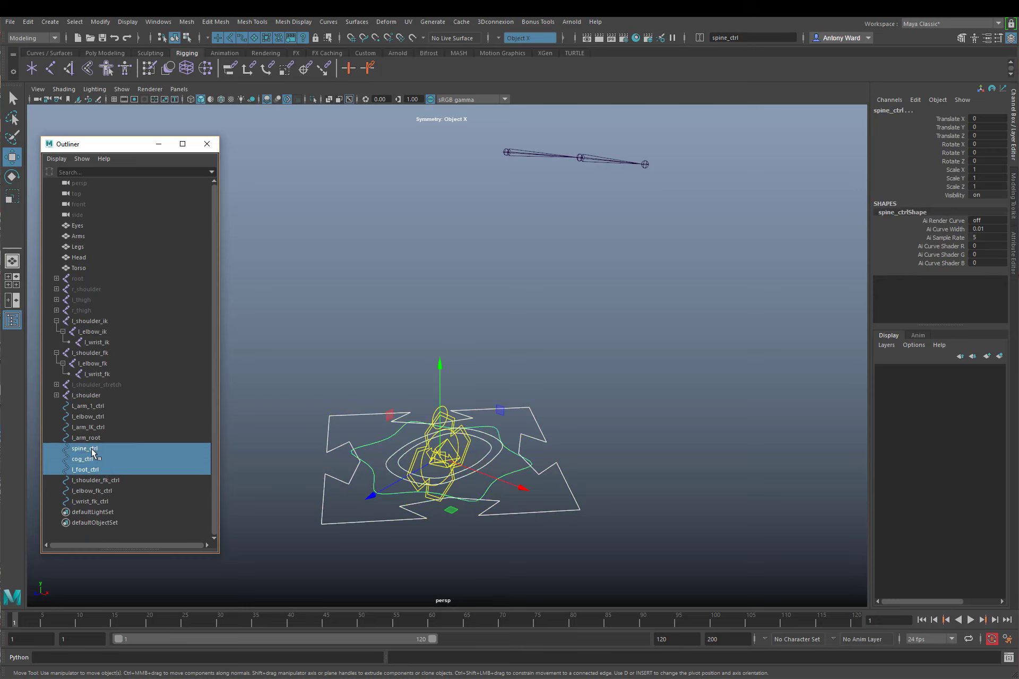
key(ctrl+h)
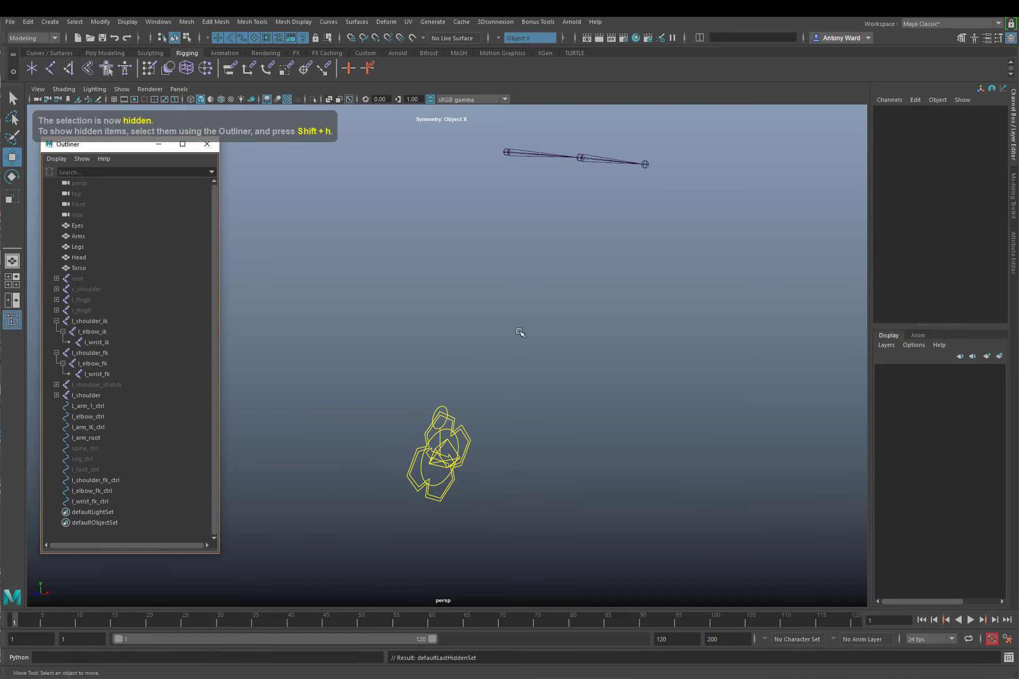
Raise L_arm_1_ctrl to about 0.217 in Translate Y and rename it L_arm_ctrl
alt+click(462, 452)
alt+drag(462, 452, 509, 459)
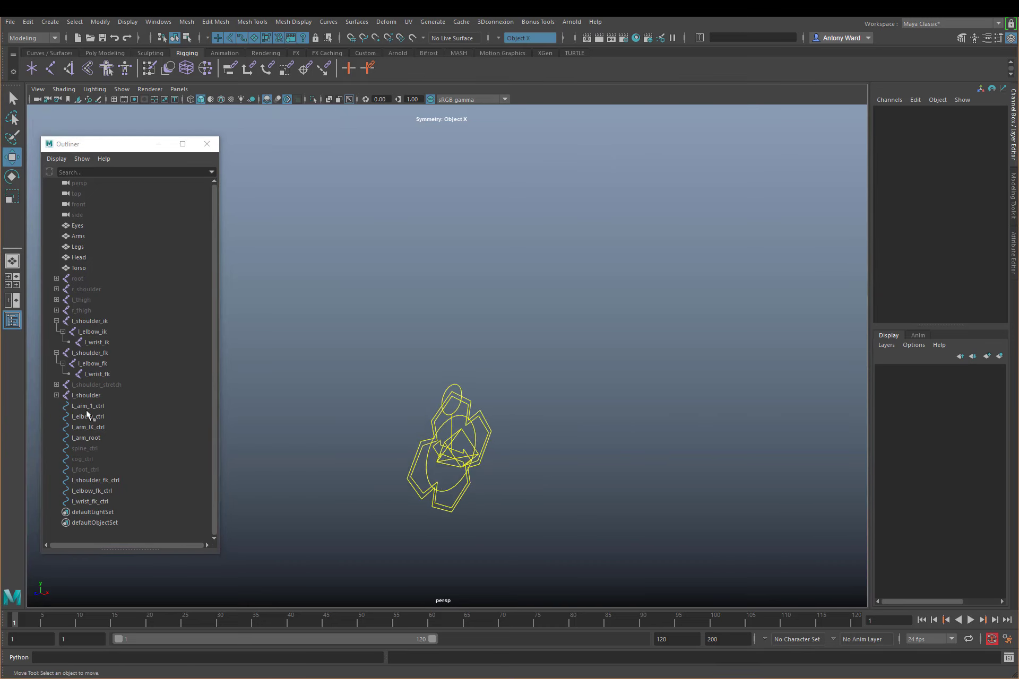
click(123, 405)
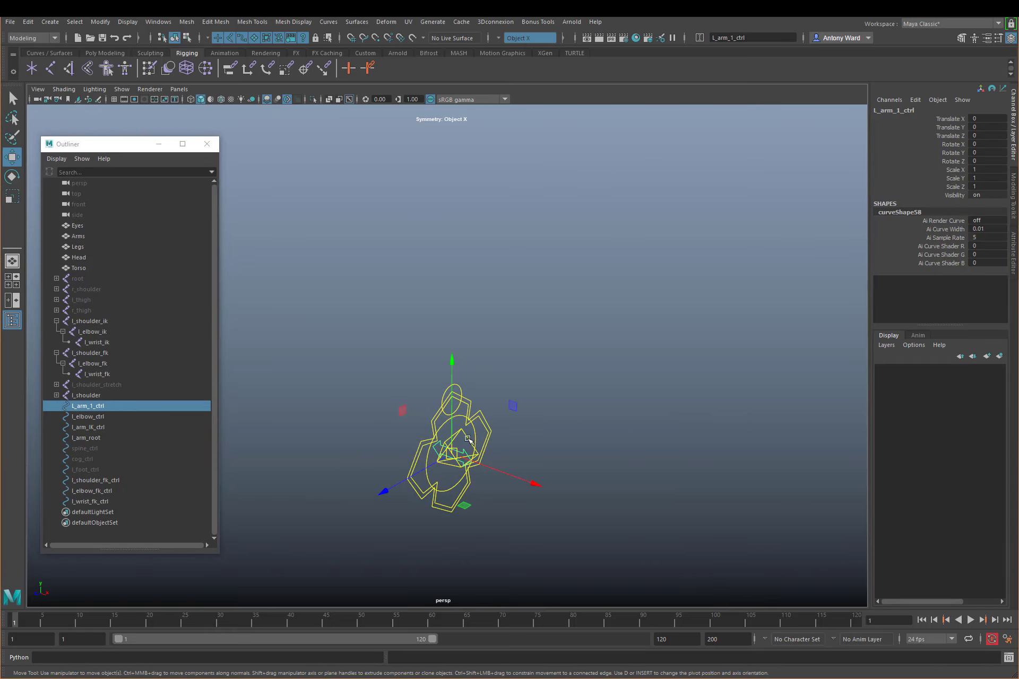
drag(452, 430, 443, 270)
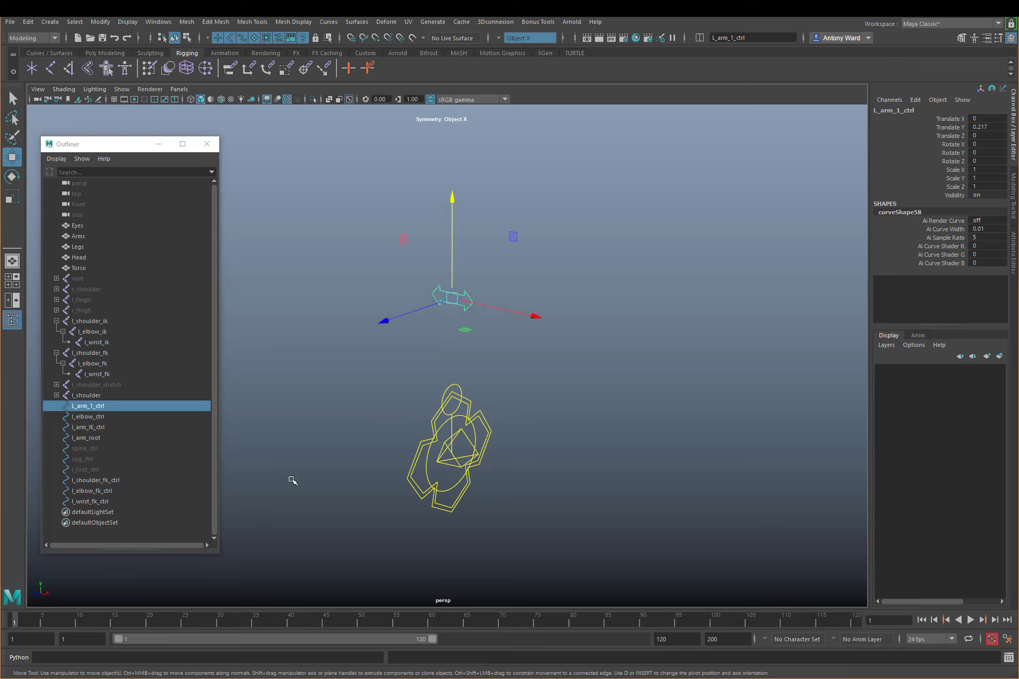
double_click(95, 406)
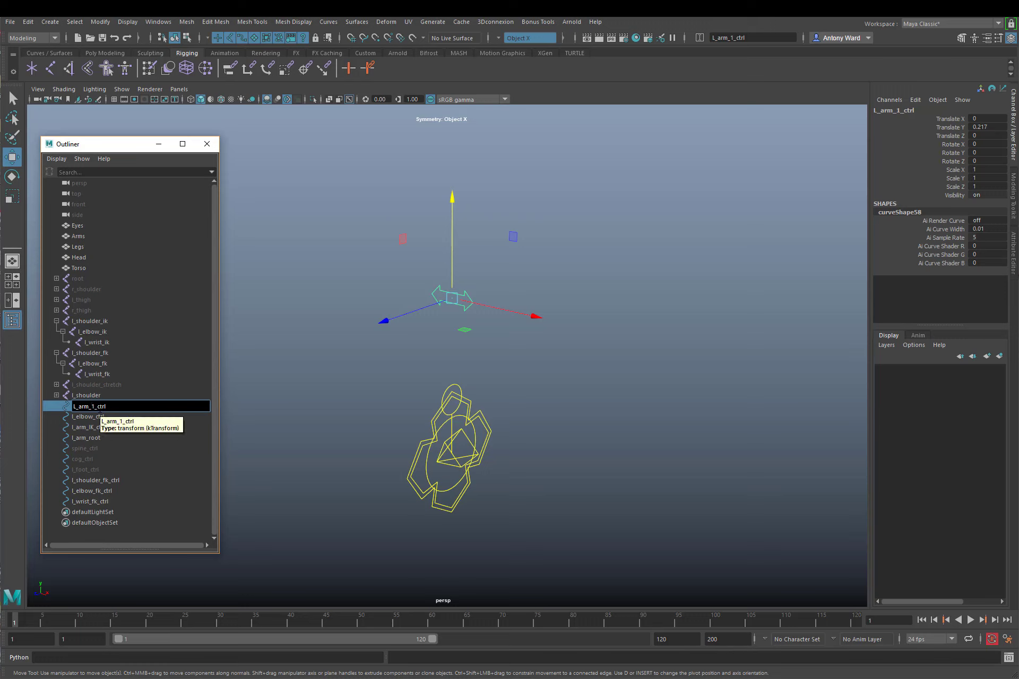
key(BackSpace)
key(BackSpace)
key(Return)
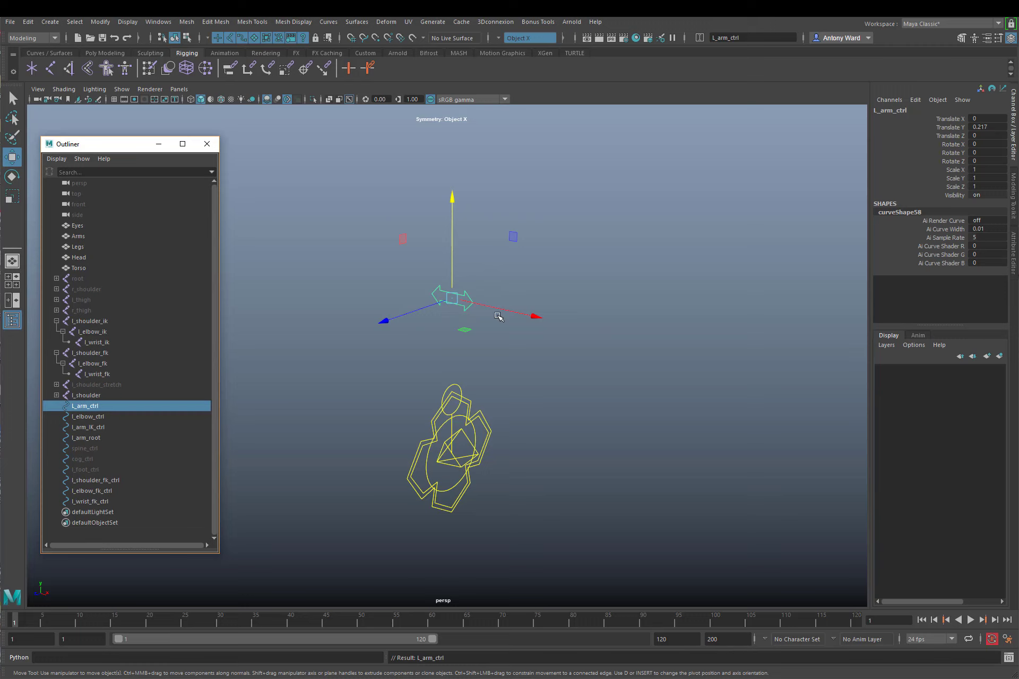
Raise l_elbow_ctrl to about 0.149 in Translate Y and move l_arm_IK_ctrl to about 0.172 in Translate X
click(106, 419)
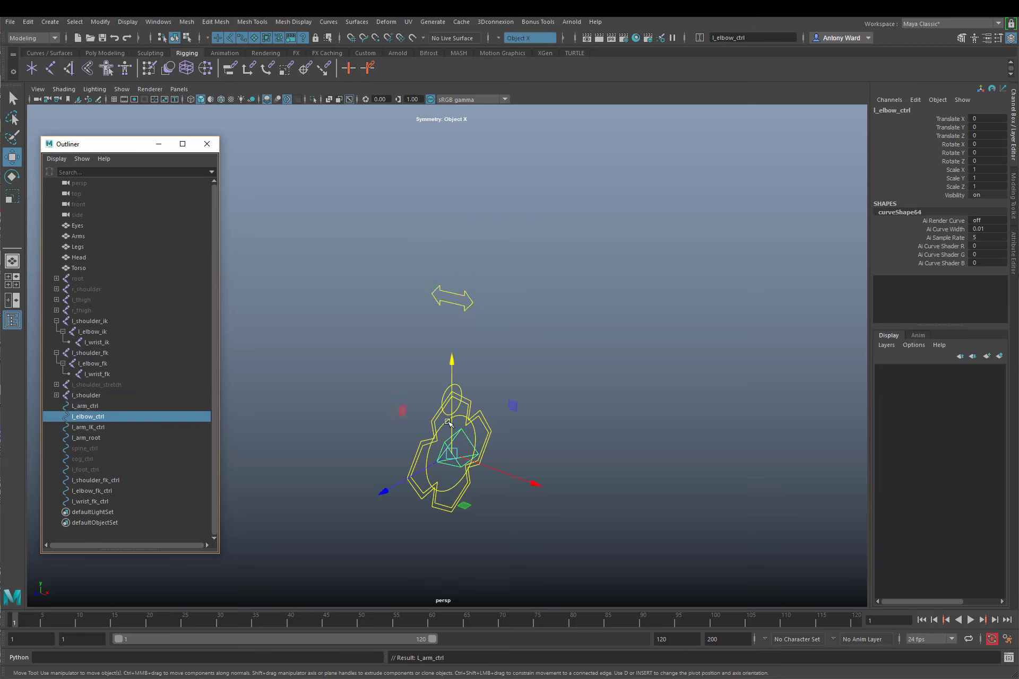
drag(451, 424, 453, 314)
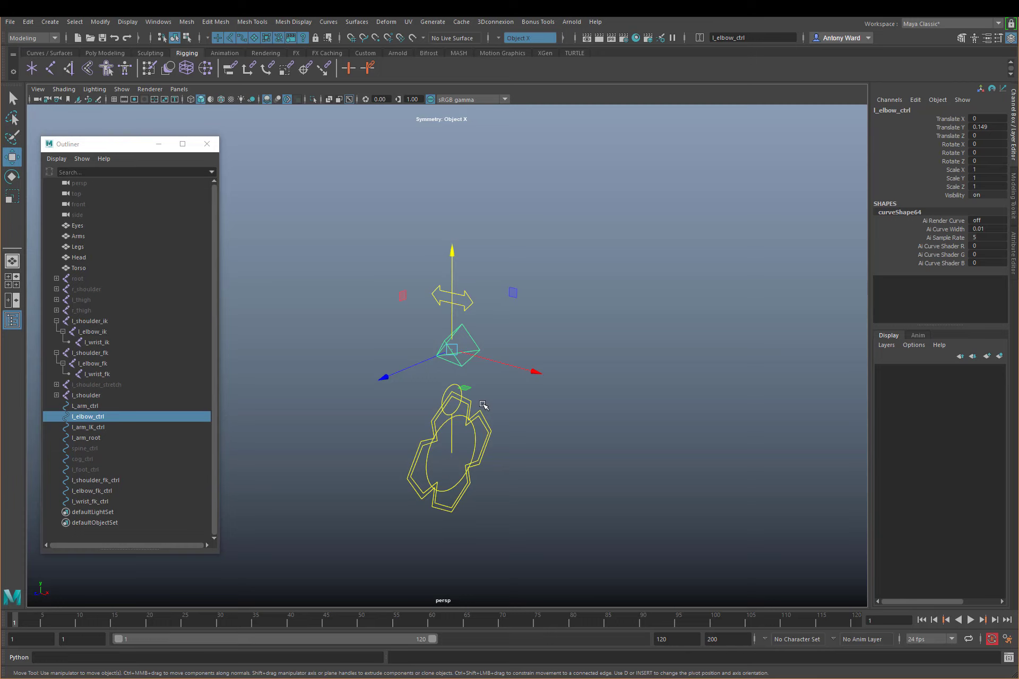
click(116, 427)
drag(485, 462, 614, 484)
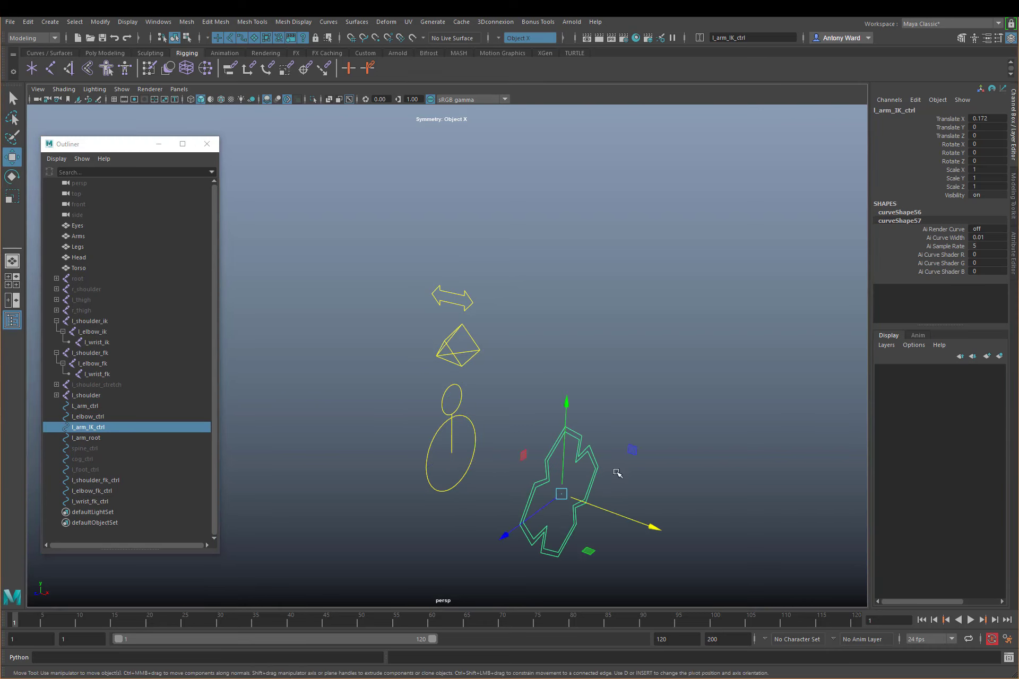
Move l_arm_root to about -0.156 and l_shoulder_fk_ctrl to about -0.067 in Translate X
click(111, 439)
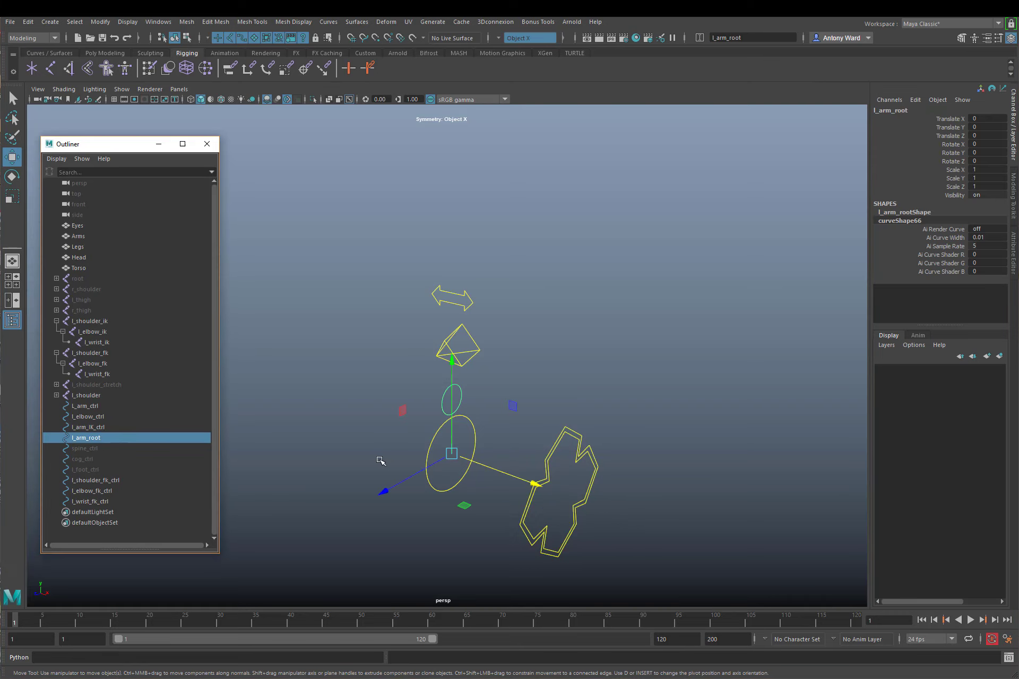
drag(537, 481, 514, 421)
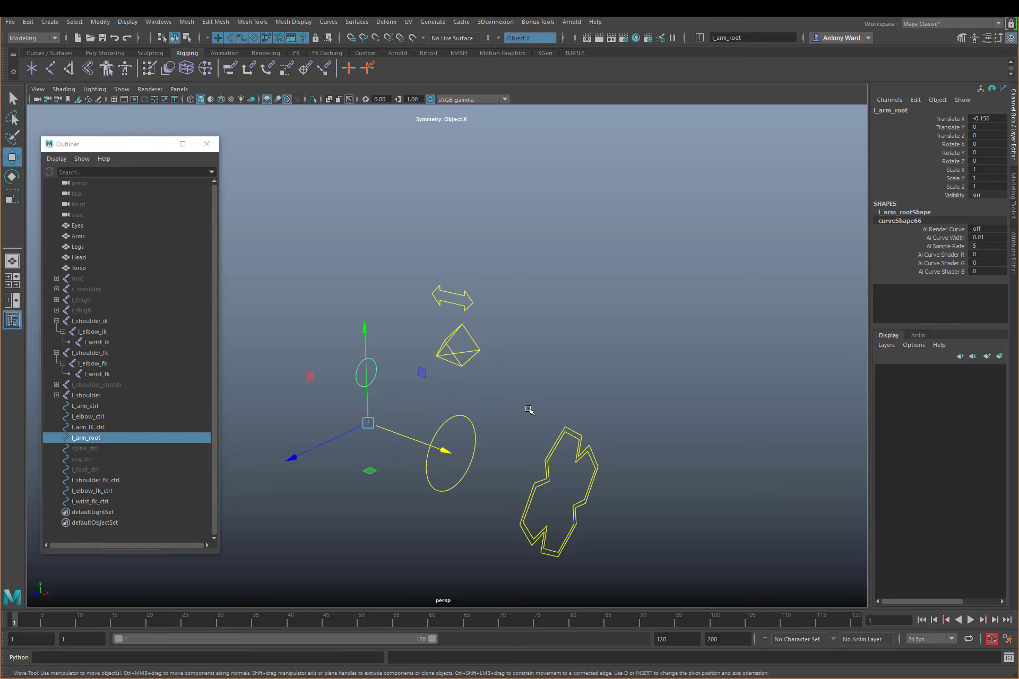
click(117, 480)
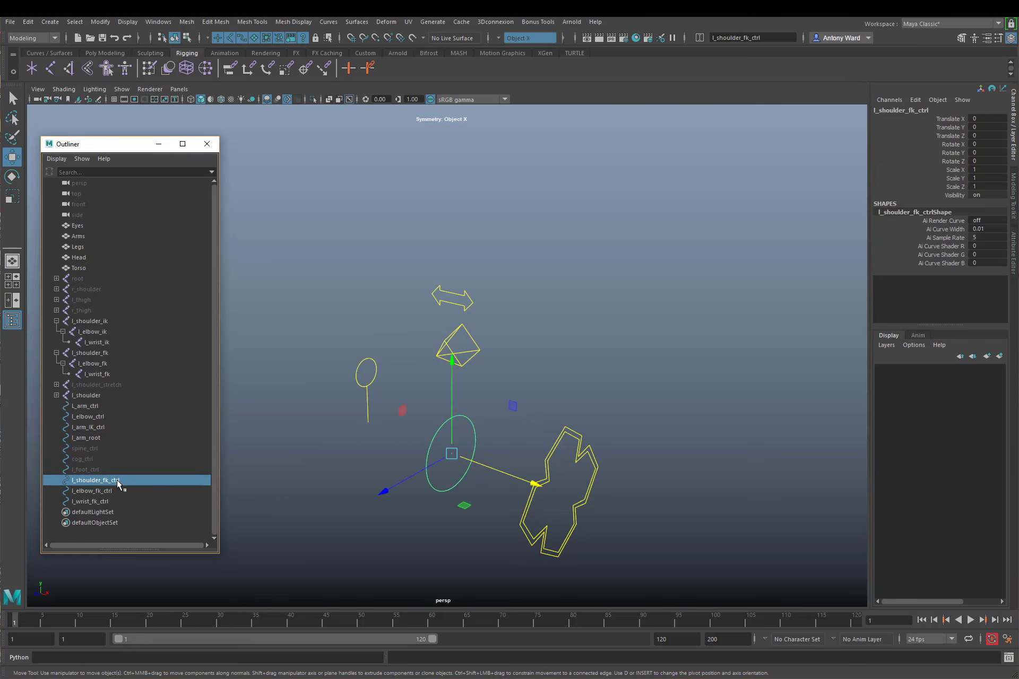
drag(498, 473, 461, 459)
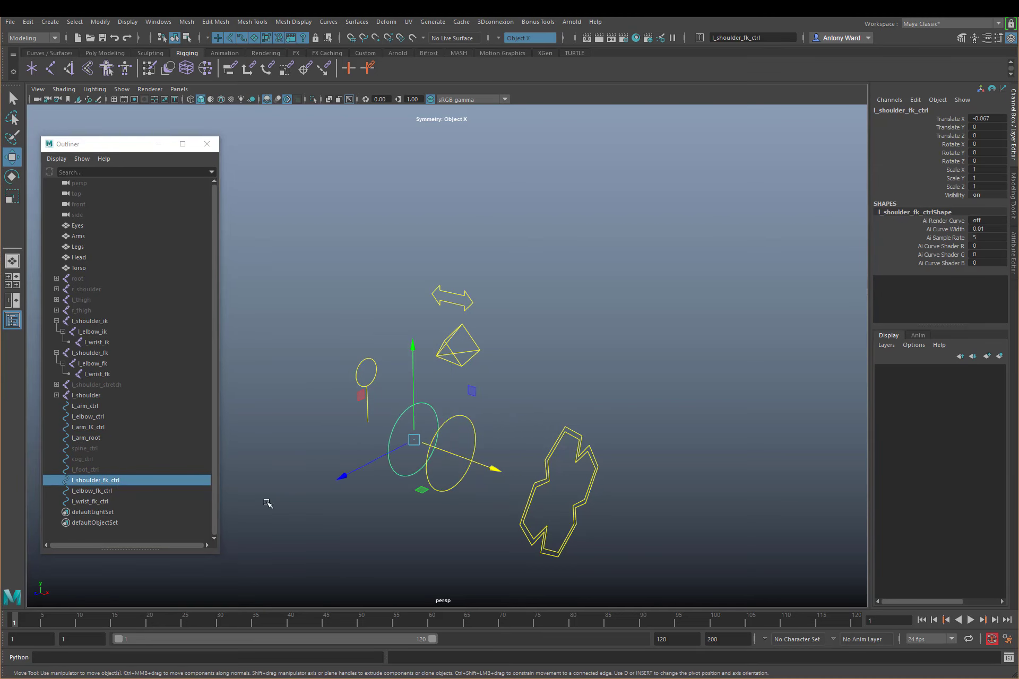
Move l_wrist_fk_ctrl to about 0.058 in Translate X to separate it from l_elbow_fk_ctrl
click(114, 490)
click(141, 501)
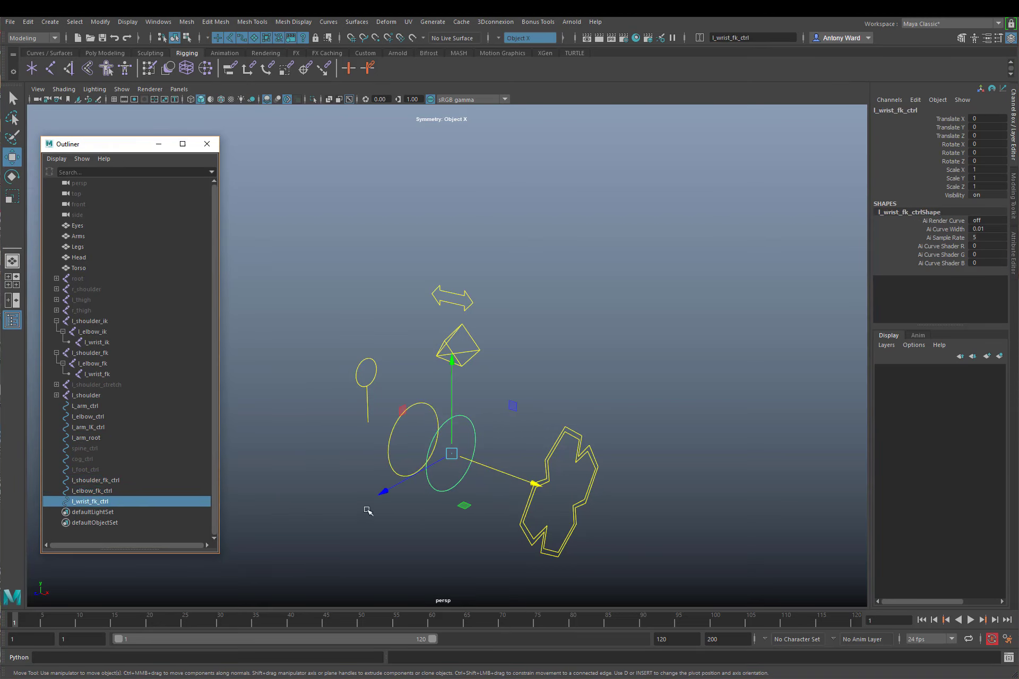
drag(491, 470, 526, 482)
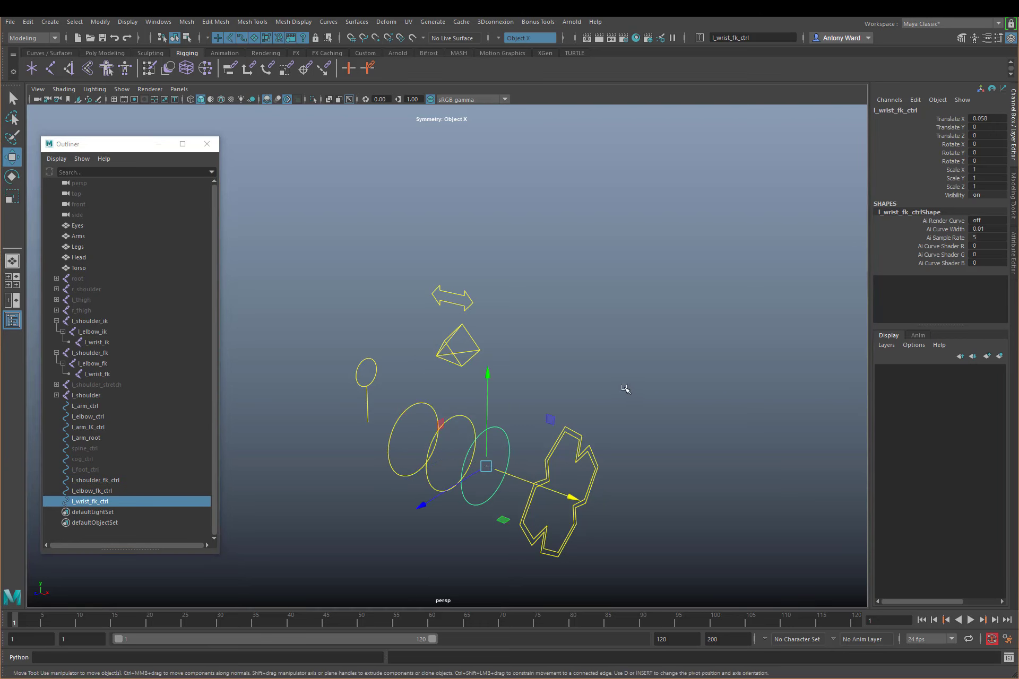
Select all seven arm control curves and zero their Translate X, Y and Z values to return them to the origin
drag(326, 241, 620, 529)
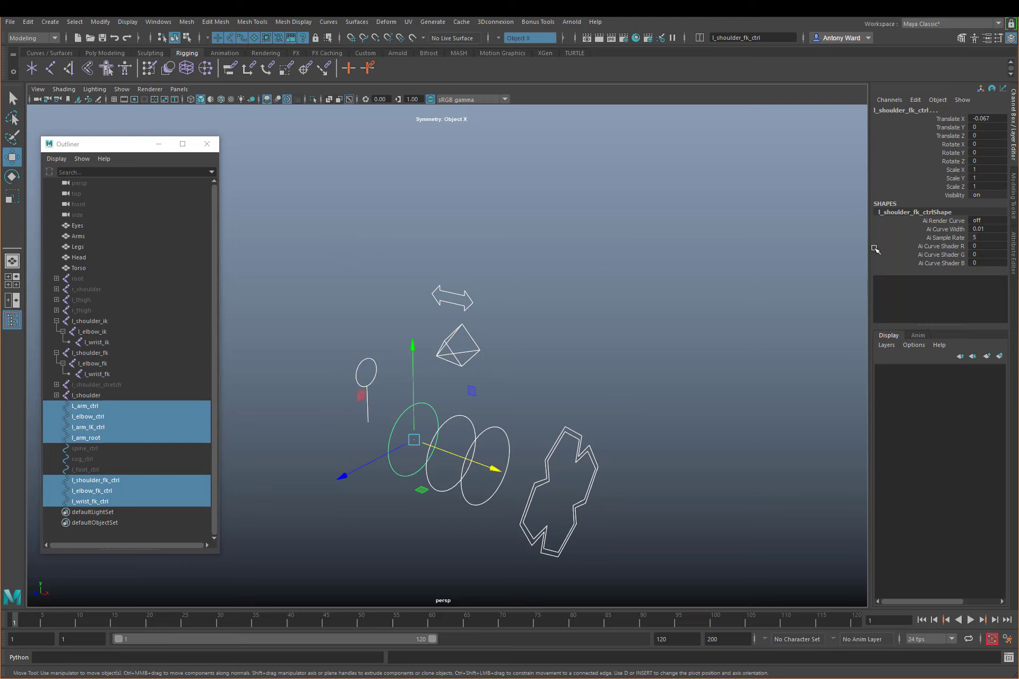
drag(979, 119, 984, 134)
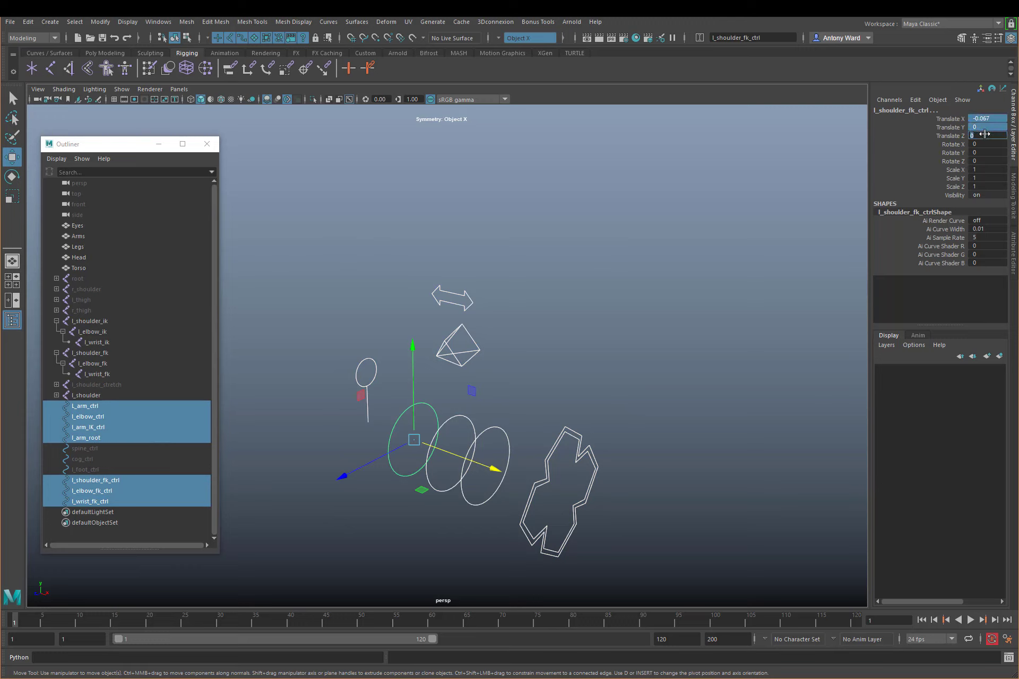
key(Return)
click(557, 414)
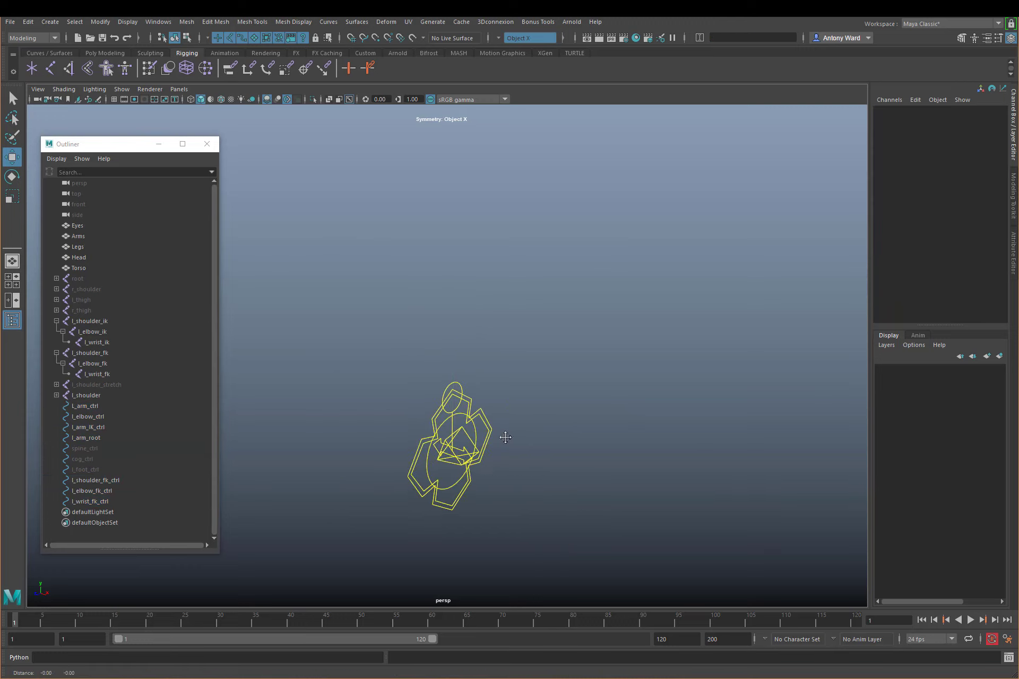
Group L_arm_ctrl, l_wrist_fk_ctrl, l_elbow_fk_ctrl and l_shoulder_fk_ctrl individually, giving each its own parent group
alt+drag(509, 464, 614, 395)
alt+right_drag(613, 396, 613, 441)
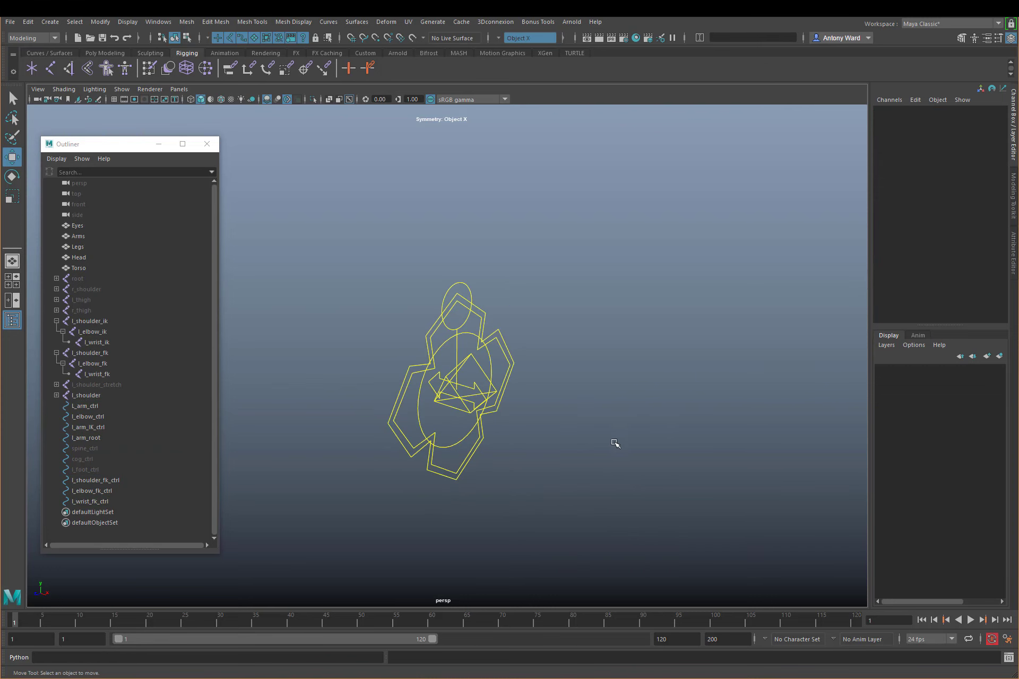
click(119, 406)
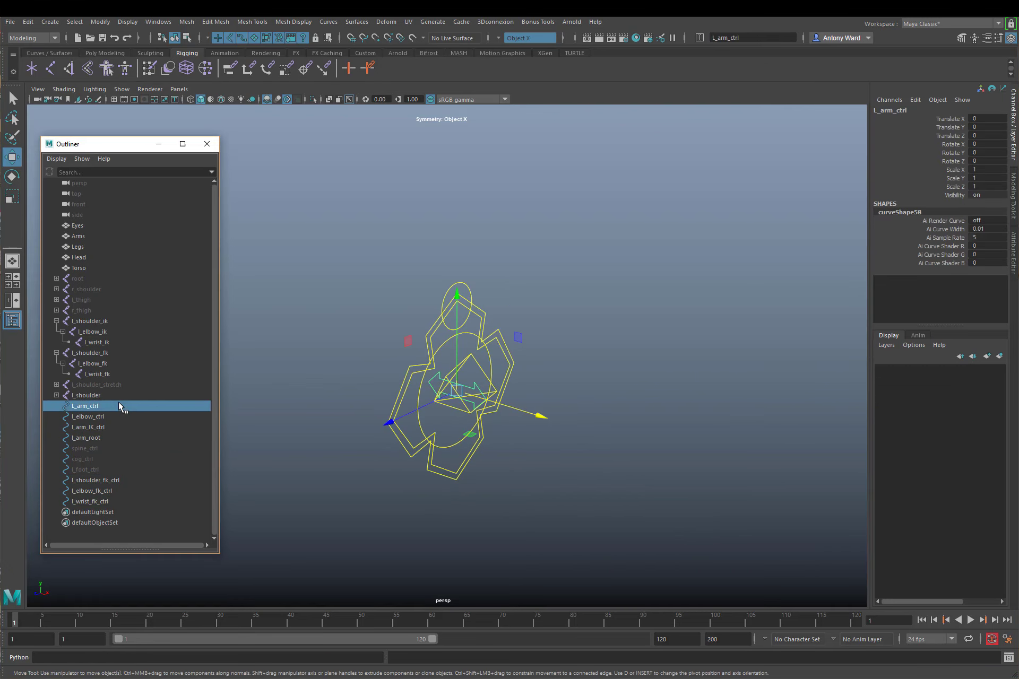
key(ctrl+g)
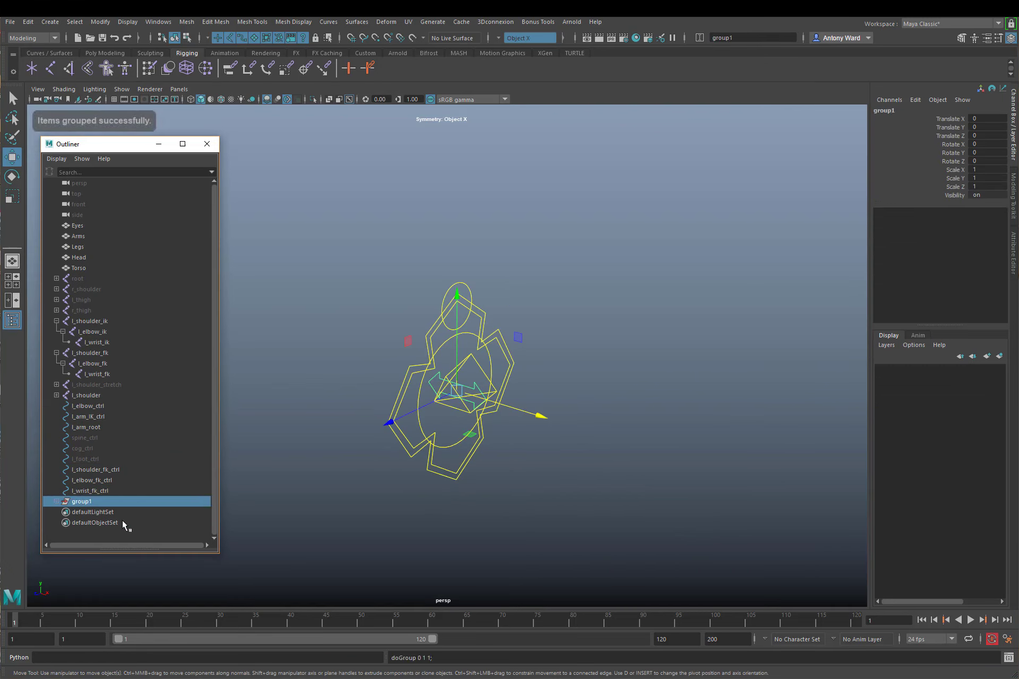
click(110, 489)
key(ctrl+g)
click(113, 481)
key(ctrl+g)
click(111, 469)
key(ctrl+g)
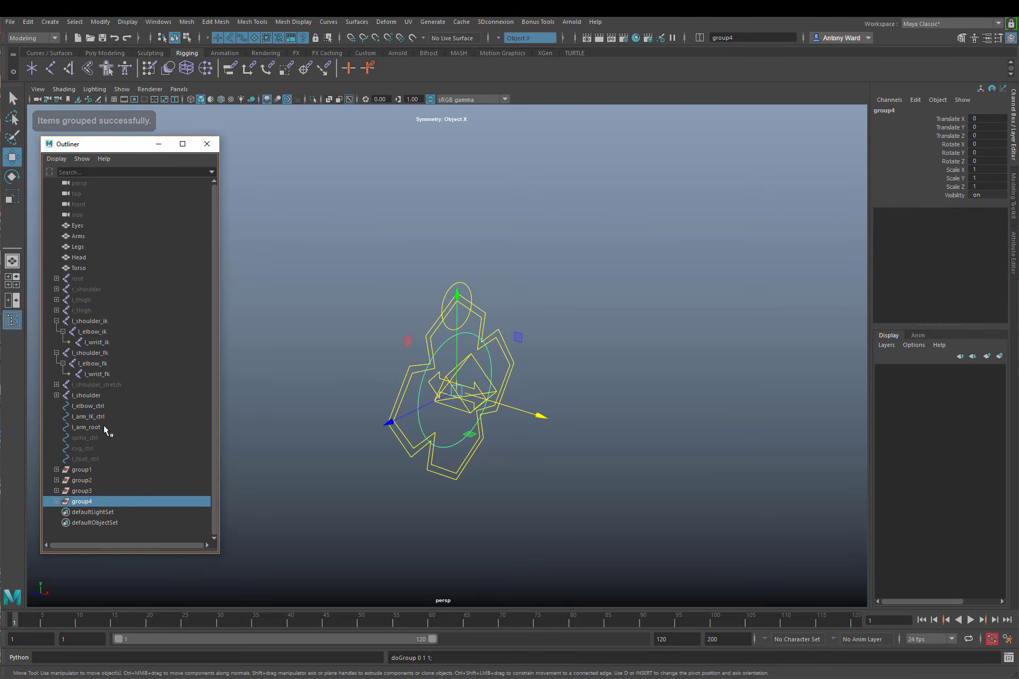
Place l_arm_root, l_arm_IK_ctrl and l_elbow_ctrl each in a separate parent group
click(103, 425)
key(ctrl+g)
click(103, 416)
key(ctrl+g)
click(103, 403)
key(ctrl+g)
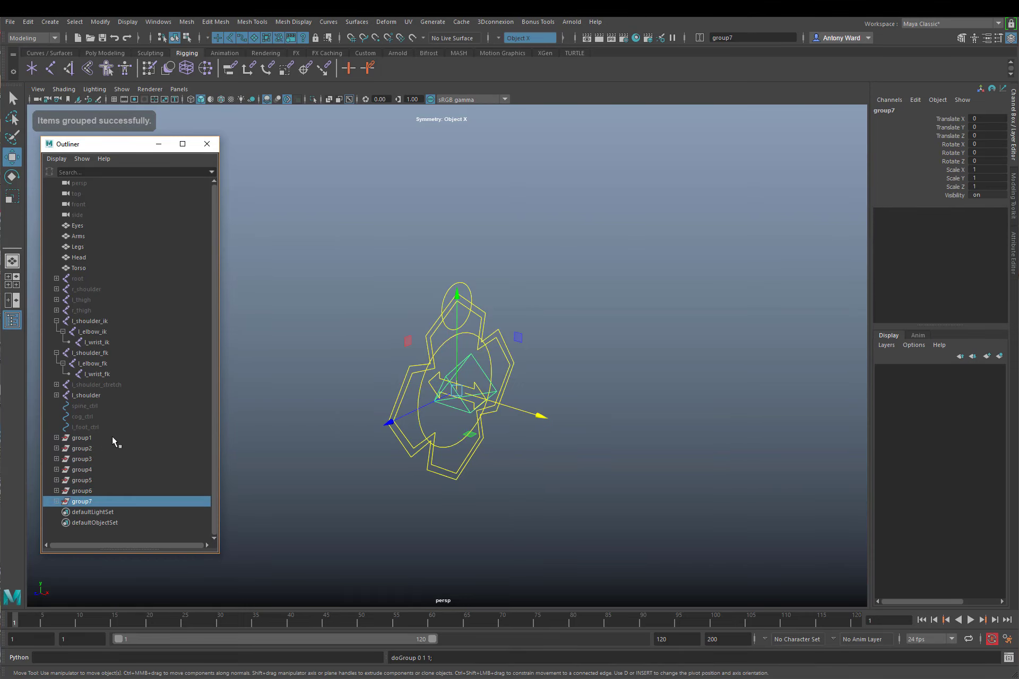
Expand the seven new groups in the Outliner to reveal the control inside each one
click(57, 501)
click(56, 490)
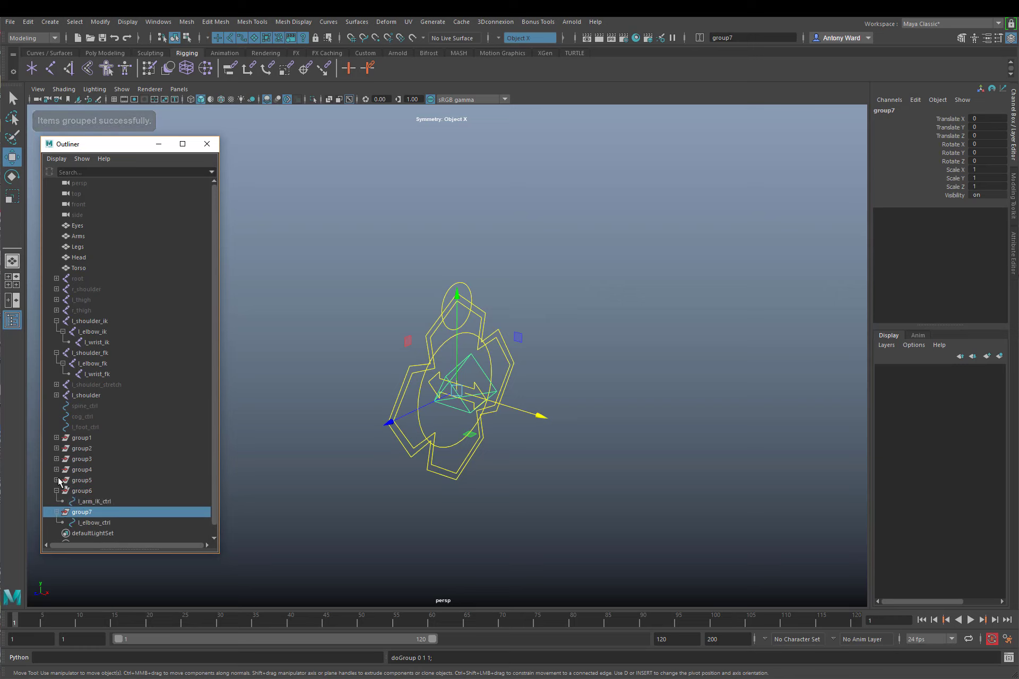
click(56, 480)
click(56, 469)
click(56, 458)
click(56, 448)
click(56, 437)
scroll(145, 433, down, 2)
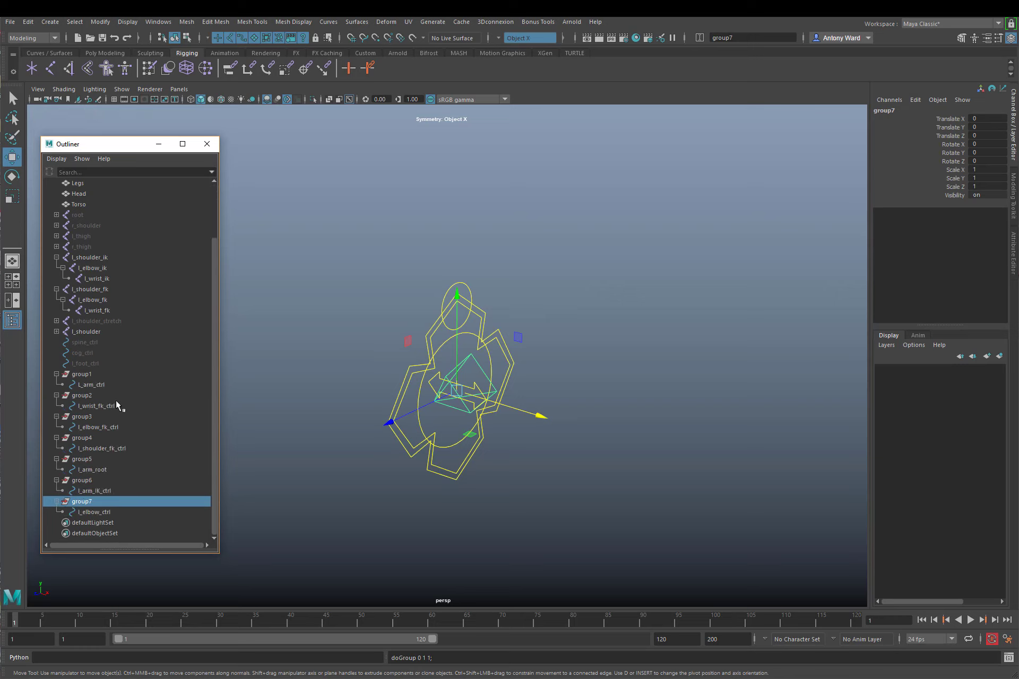
Rename the parent group of L_arm_ctrl as L_arm_ctrl_offset, reusing the control's name
double_click(96, 385)
key(ctrl+c)
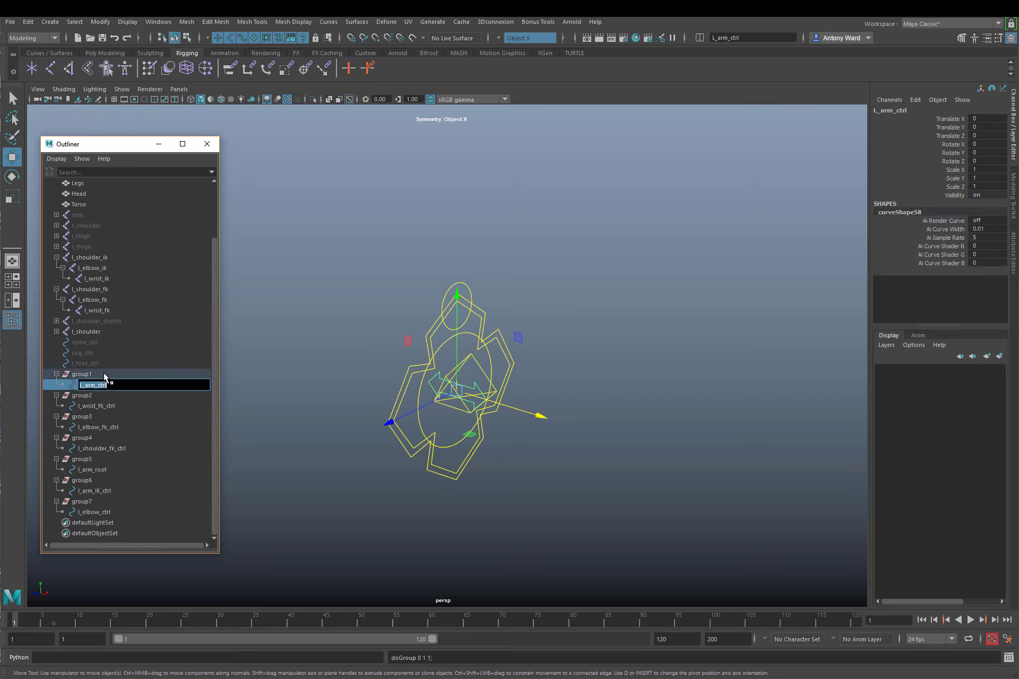
double_click(104, 374)
key(ctrl+v)
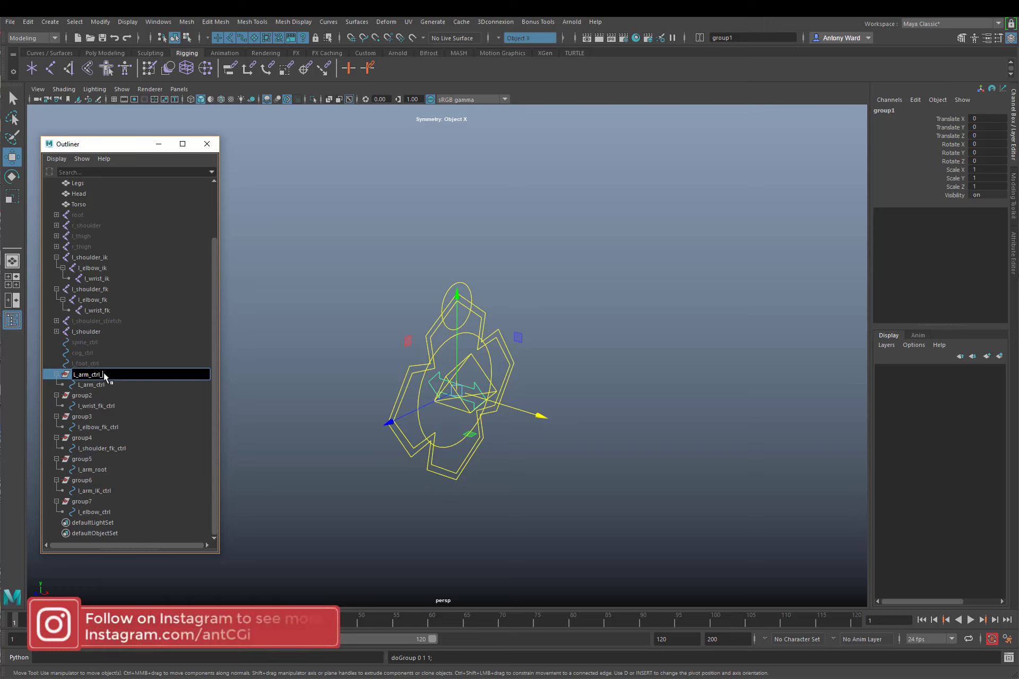
text(_offset)
key(Return)
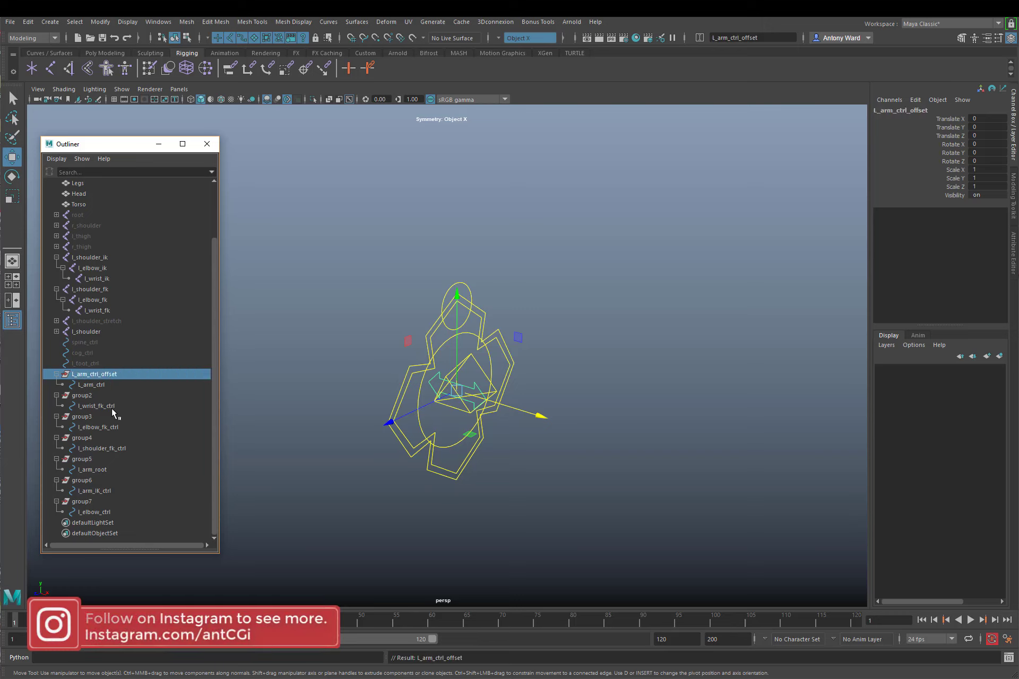
Rename the parent group of l_wrist_fk_ctrl as l_wrist_fk_ctrl_offset
click(109, 406)
click(104, 397)
double_click(104, 396)
key(ctrl+v)
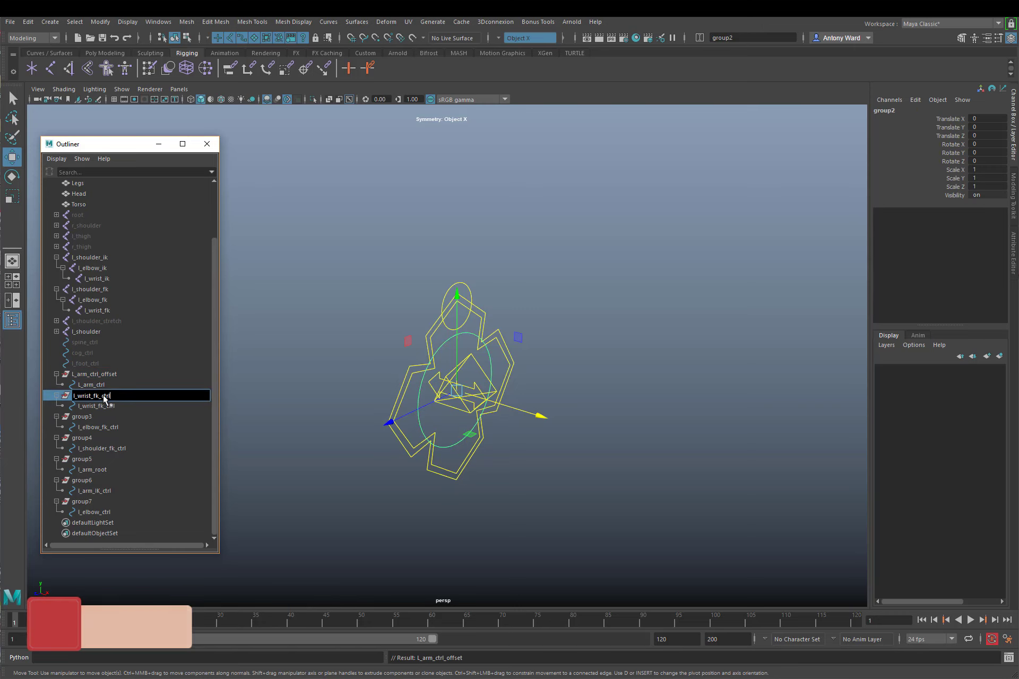
text(_offset)
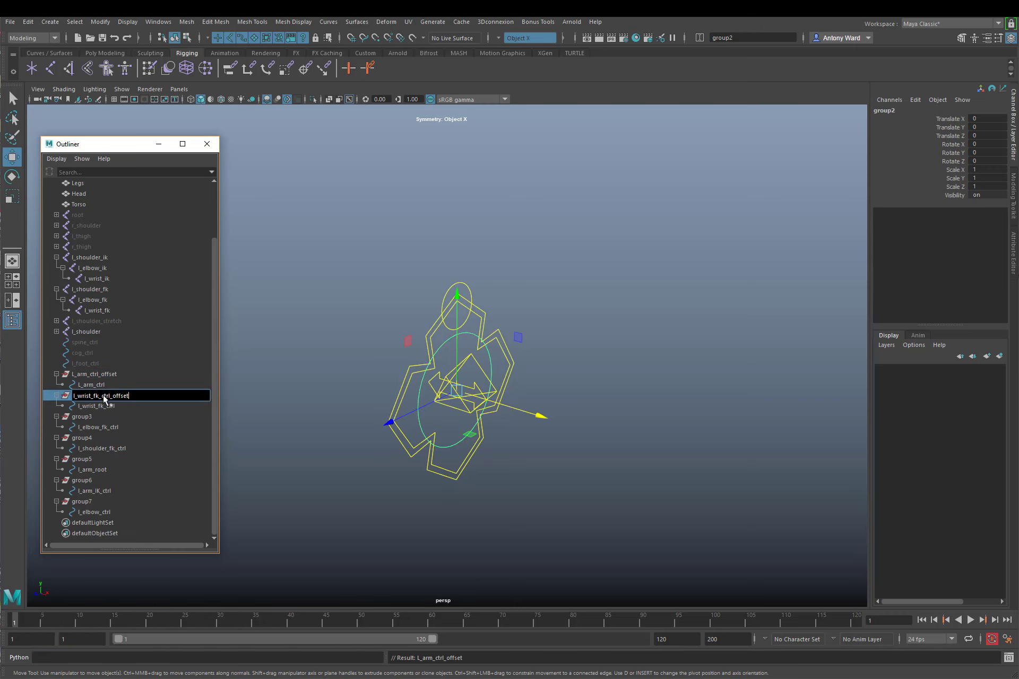
key(Return)
Rename the parent group of l_elbow_fk_ctrl as l_elbow_fk_ctrl_offset
double_click(106, 428)
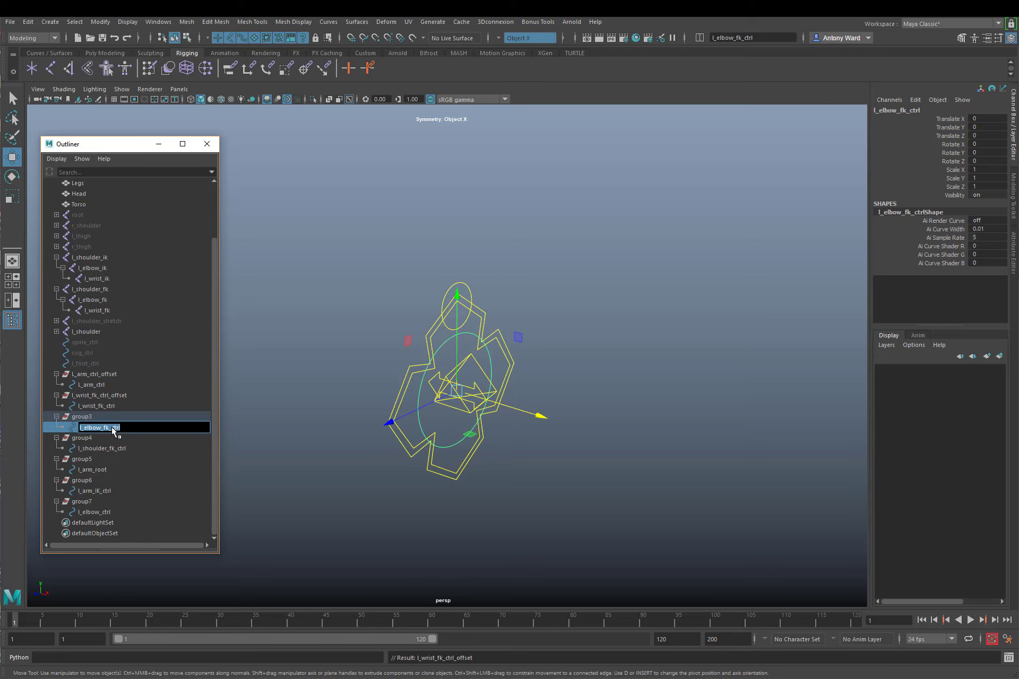
key(ctrl+c)
double_click(105, 417)
key(ctrl+v)
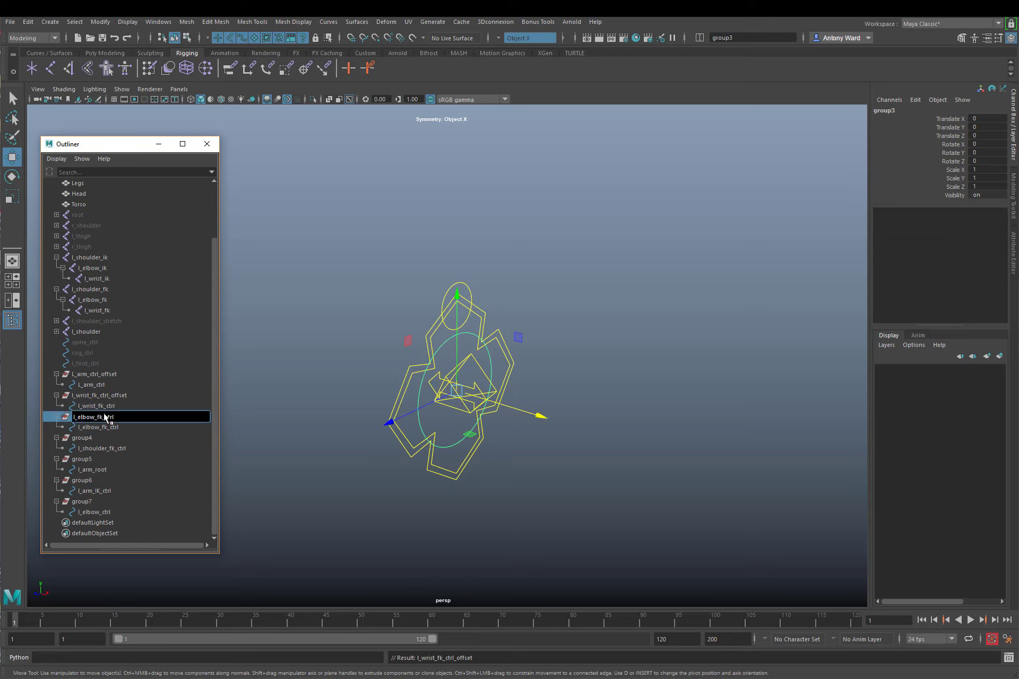
text(_offset)
key(Return)
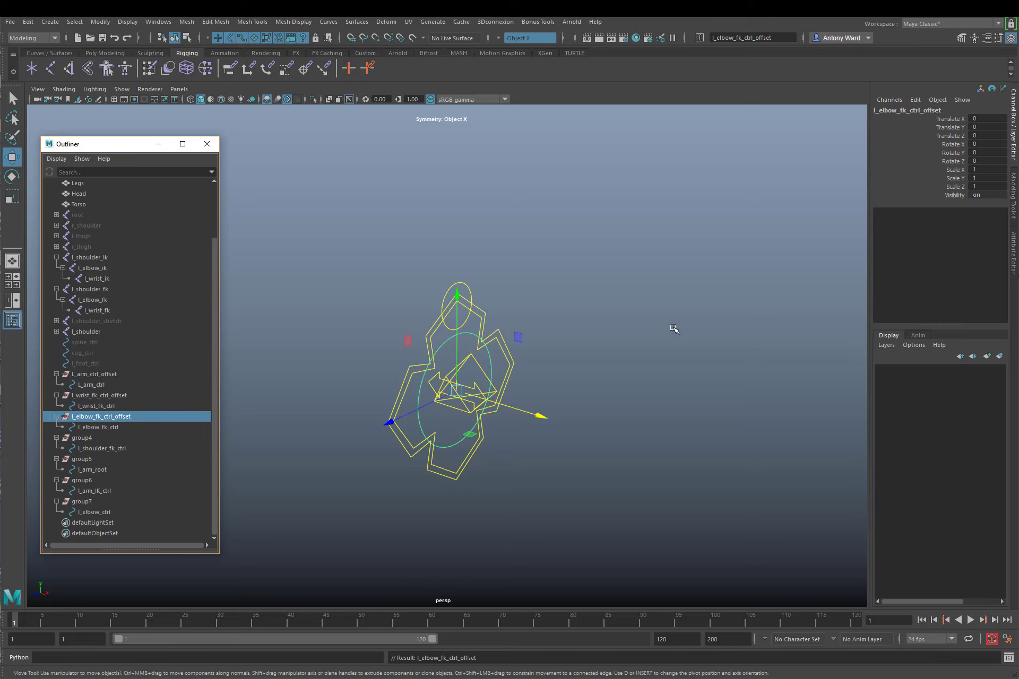
Rename the parent group of l_shoulder_fk_ctrl as l_shoulder_fk_ctrl_offset
double_click(118, 449)
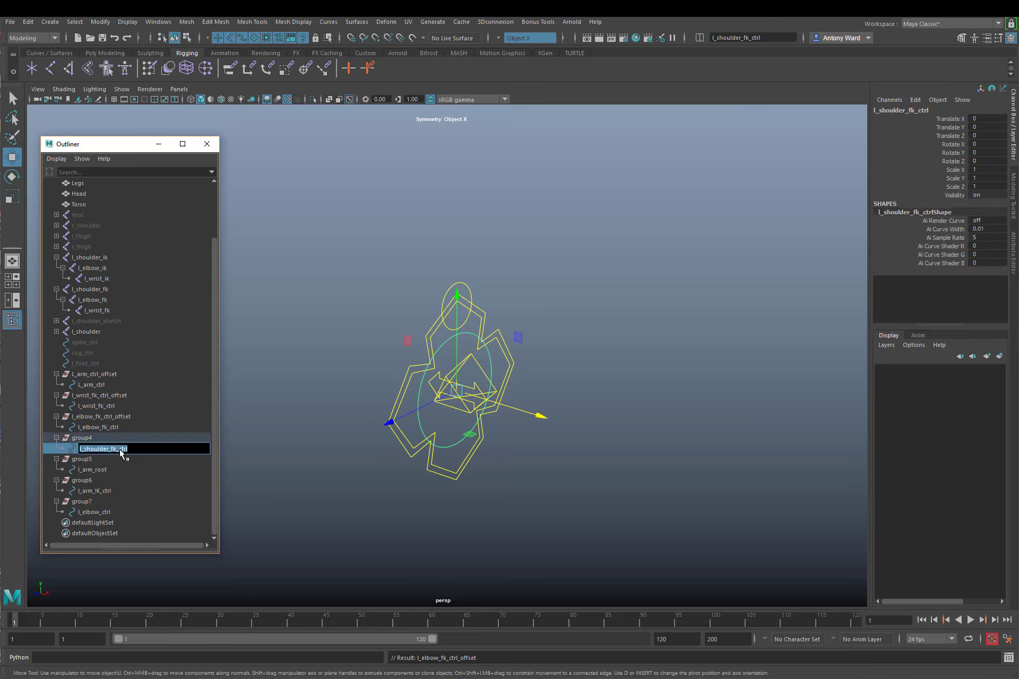
double_click(101, 439)
key(ctrl+v)
text(_)
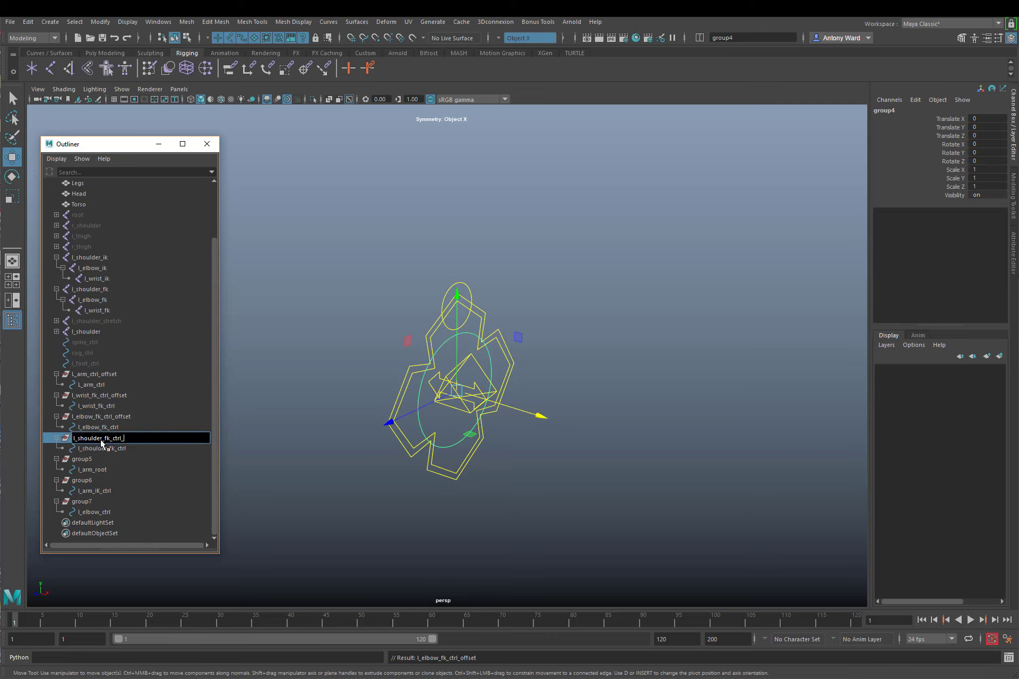
text(offset)
key(Return)
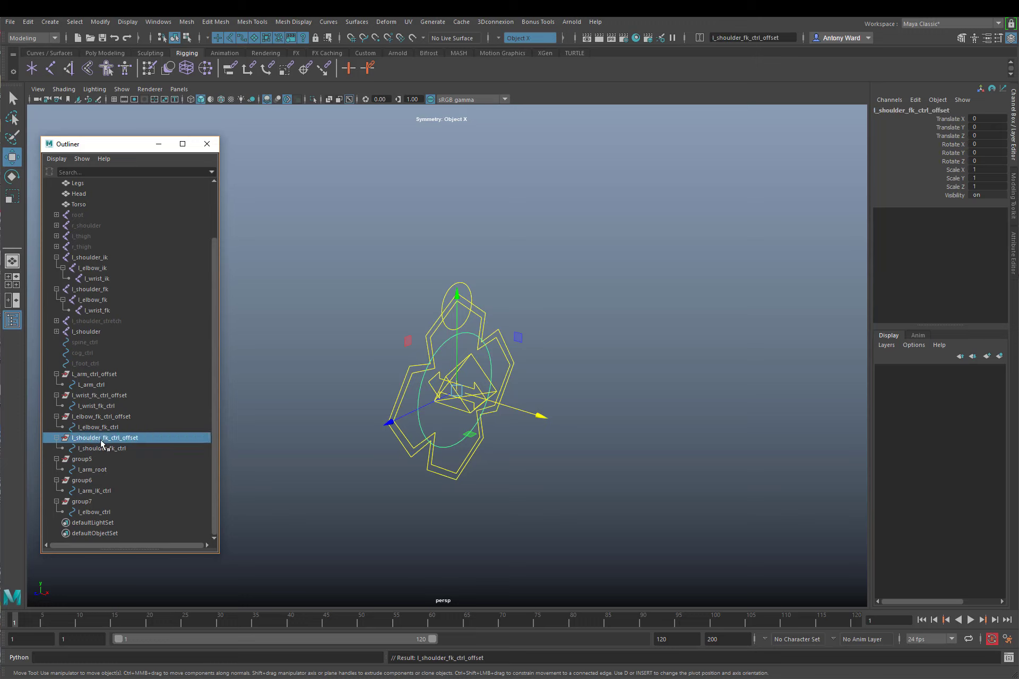
Rename the parent group of l_arm_root as l_arm_root_offset
double_click(107, 469)
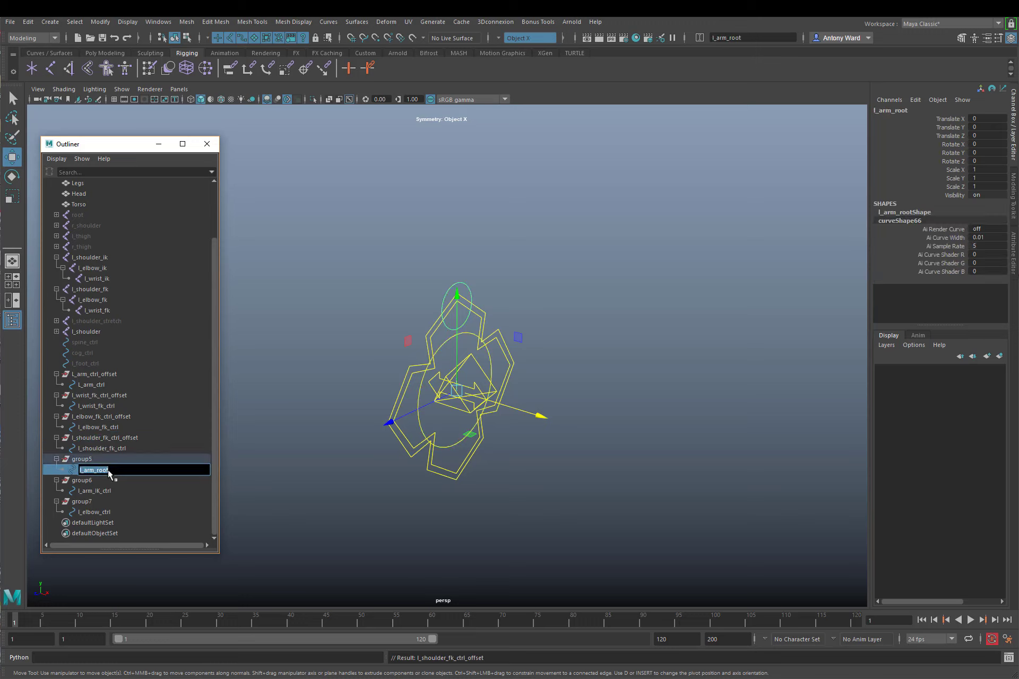
key(ctrl+c)
double_click(105, 459)
key(ctrl+v)
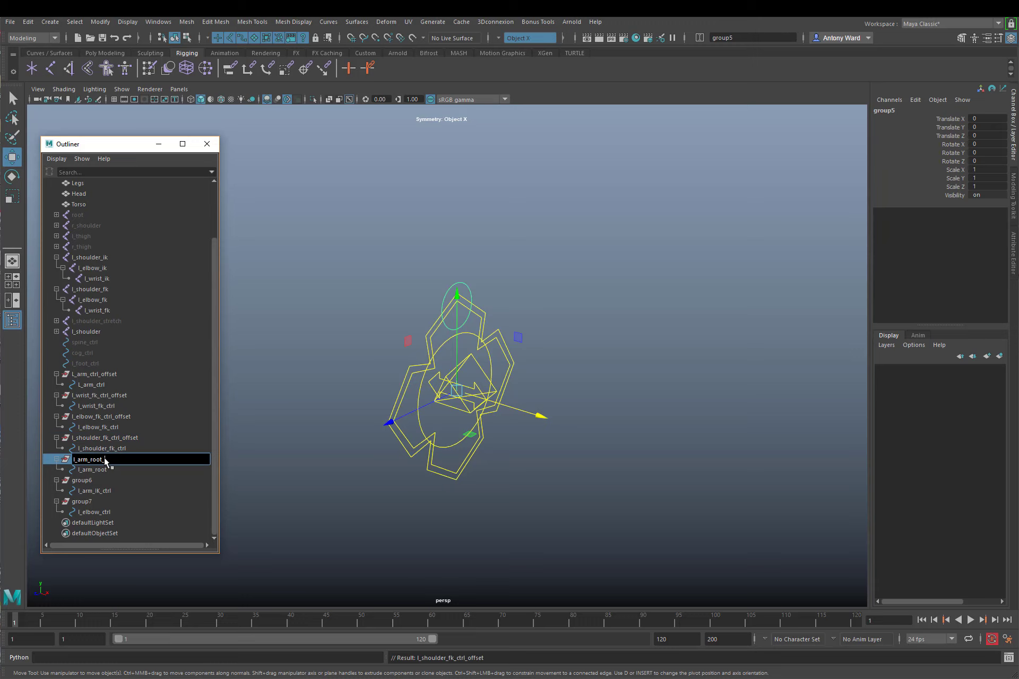
text(_offset)
key(Return)
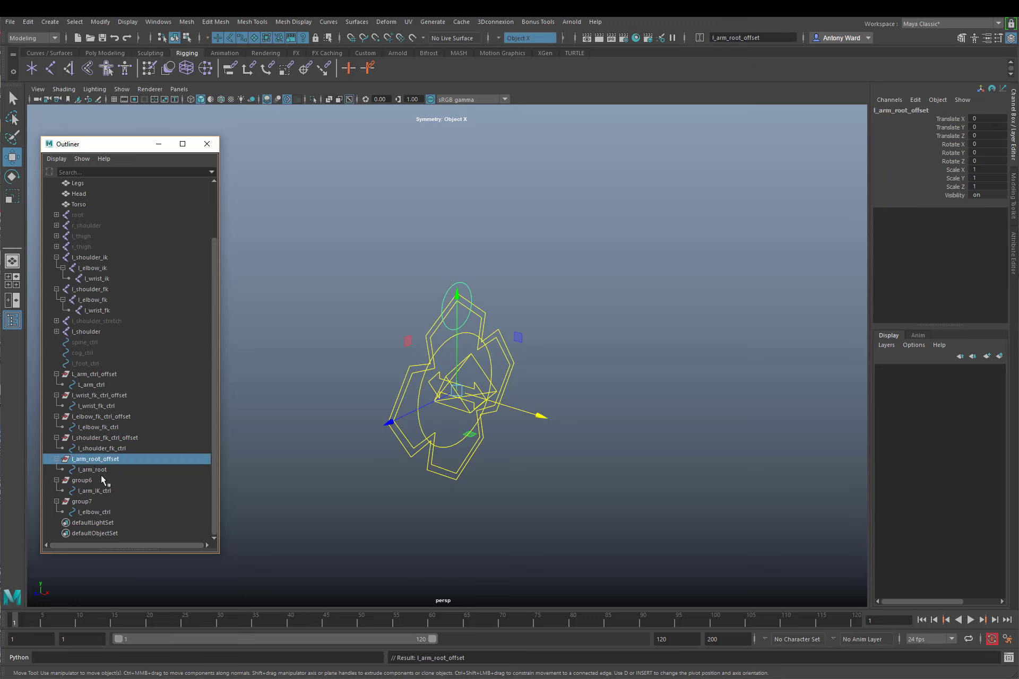
Rename the parent group of l_arm_IK_ctrl as l_arm_IK_ctrl_offset
double_click(113, 490)
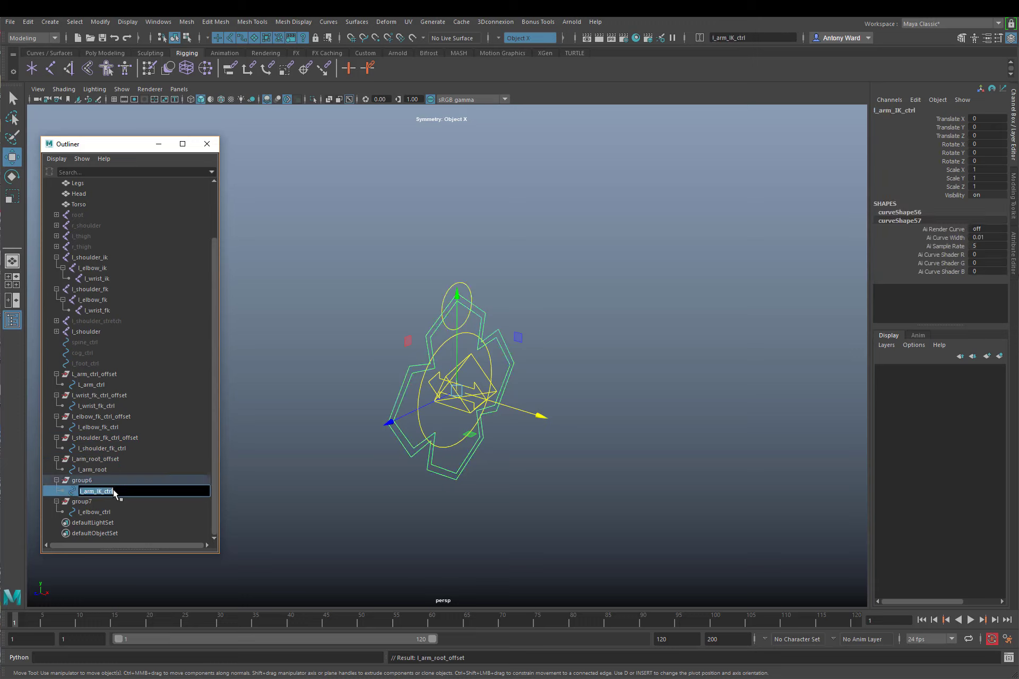
double_click(107, 480)
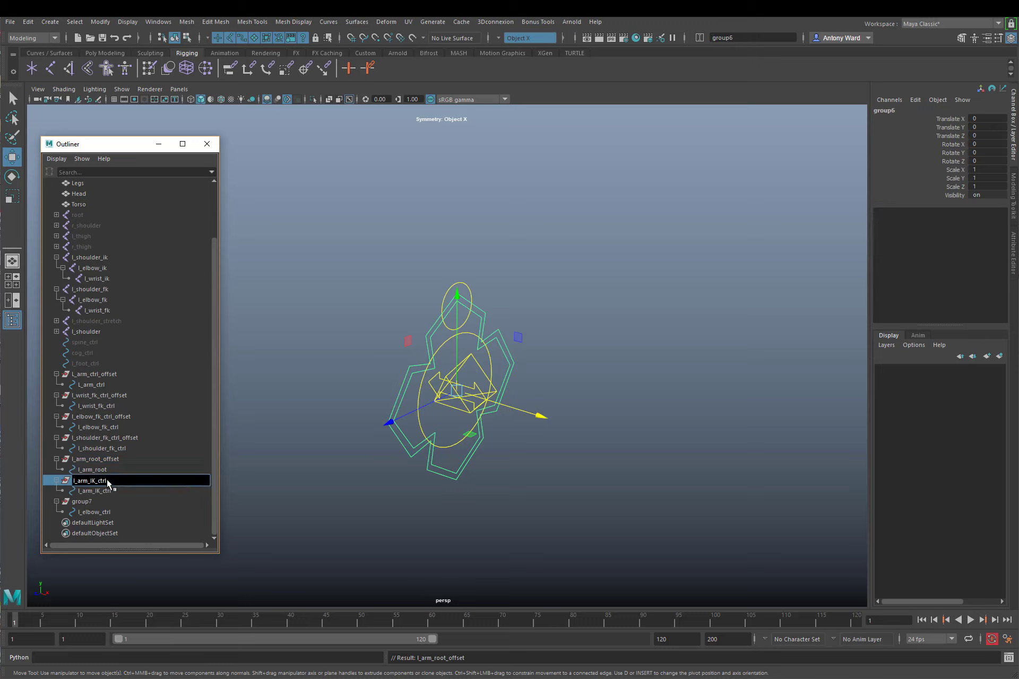
text(_offset)
key(Return)
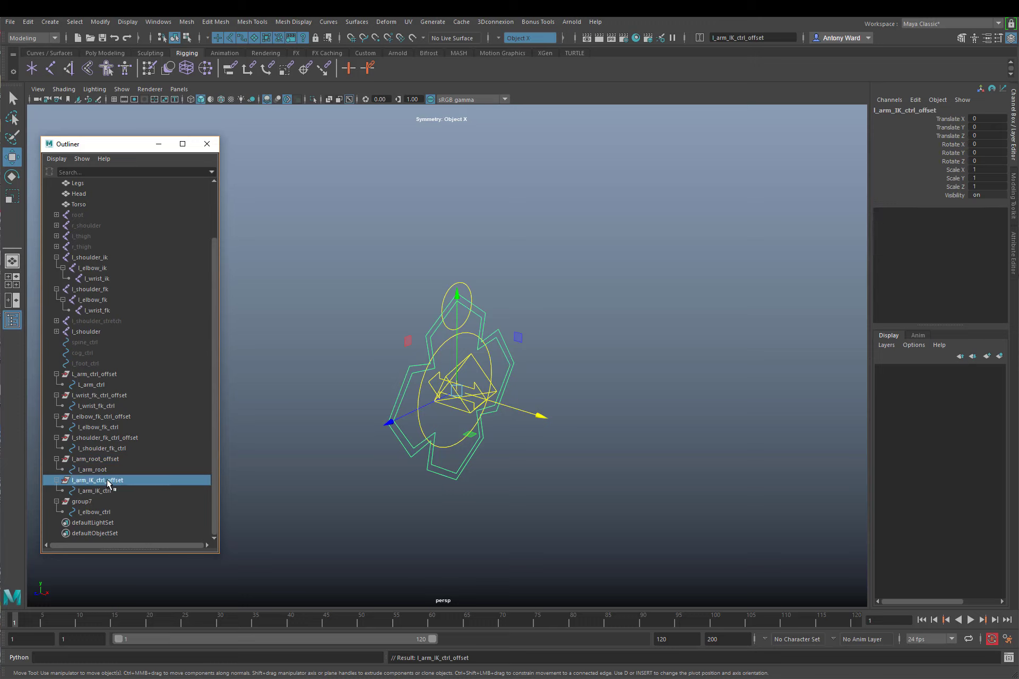
Rename the parent group of l_elbow_ctrl as l_elbow_ctrl_offset
double_click(95, 512)
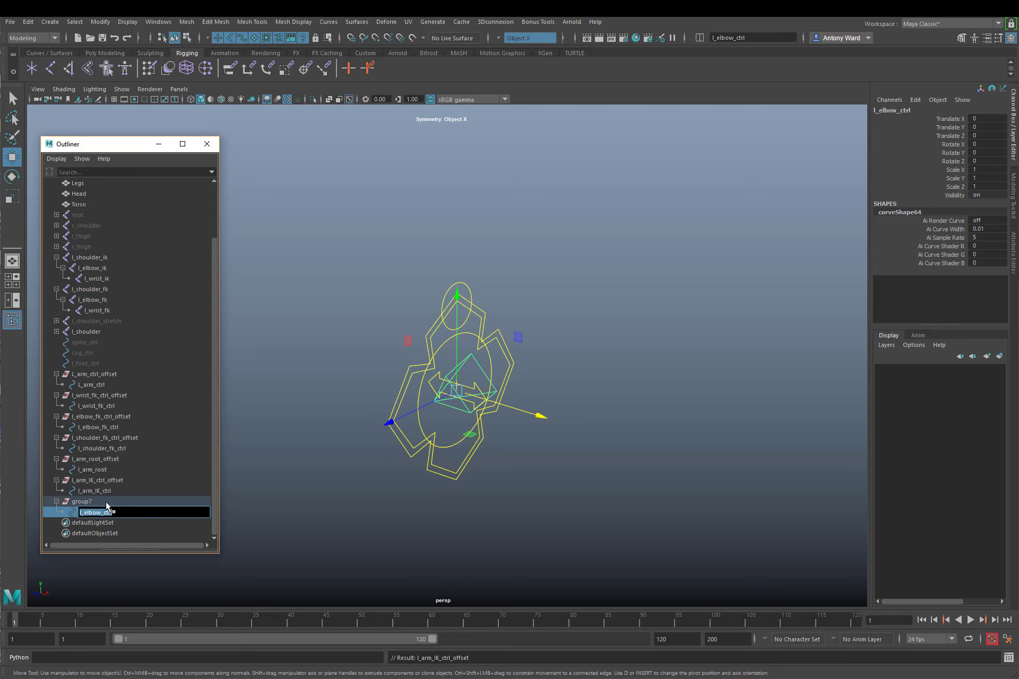
double_click(85, 501)
key(ctrl+v)
text(_offset)
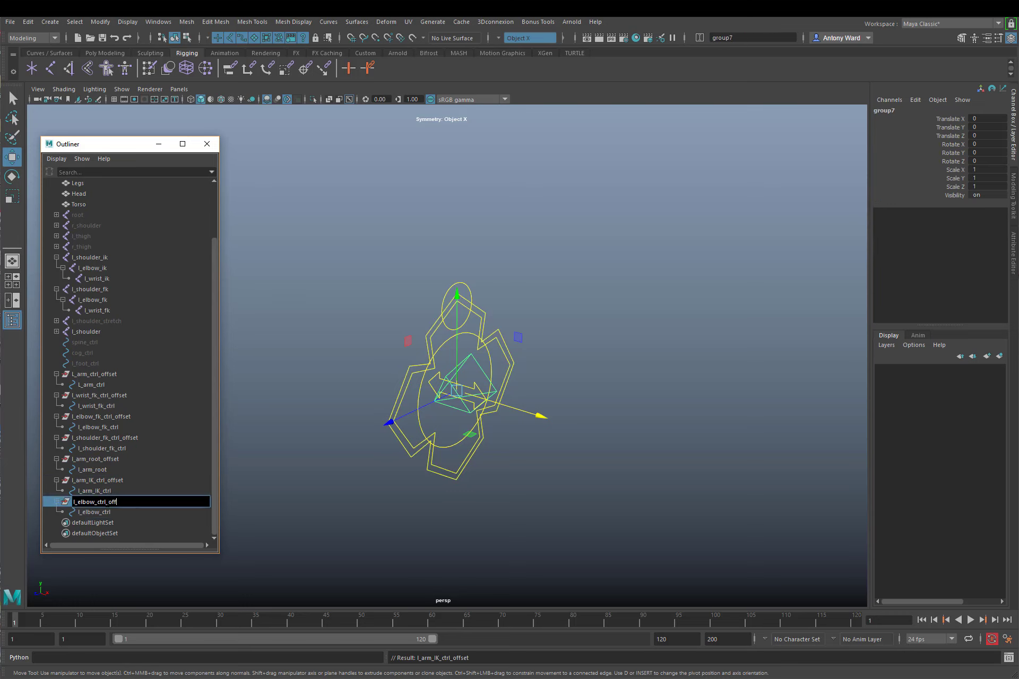
key(Return)
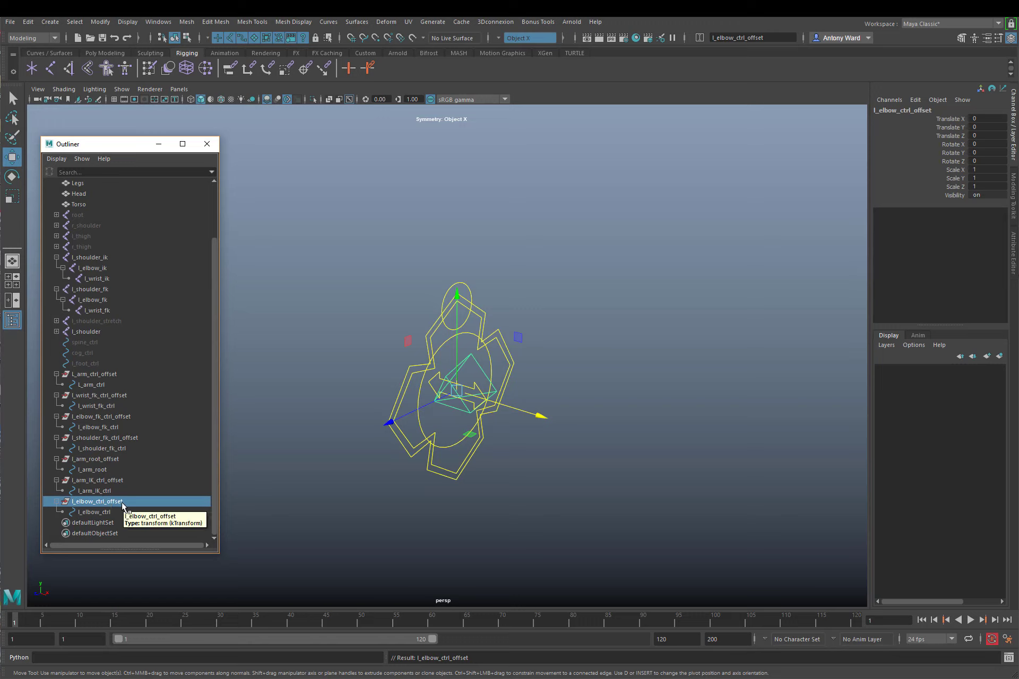
Clear the selection, collapse the l_shoulder_ik and l_shoulder_fk chains in the Outliner, and expand the l_shoulder joint hierarchy
scroll(566, 352, down, 6)
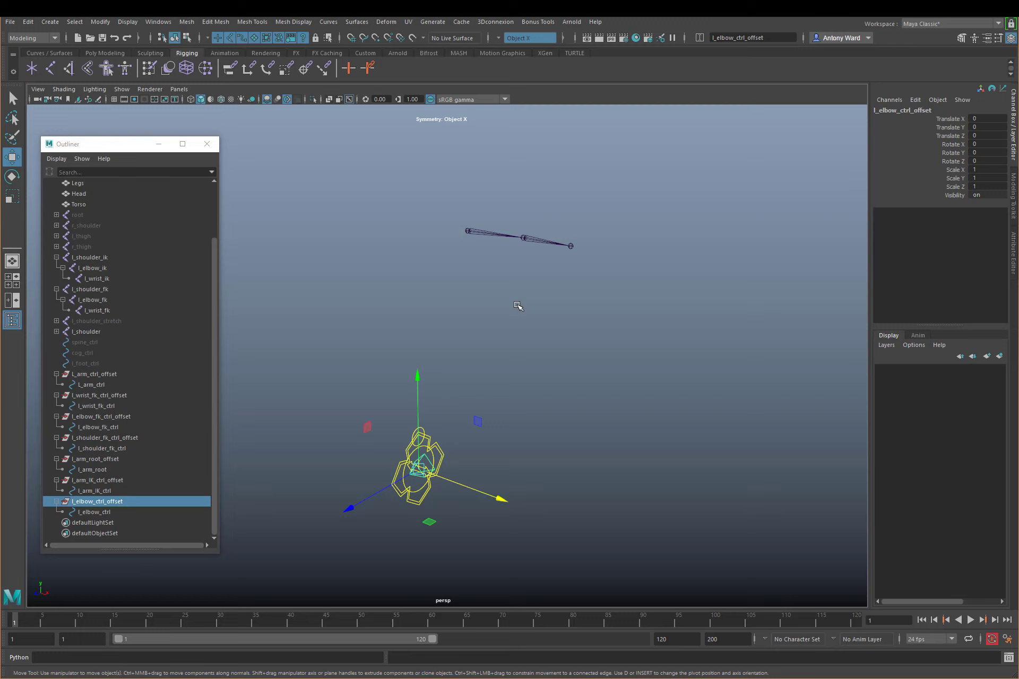
alt+drag(509, 398, 498, 357)
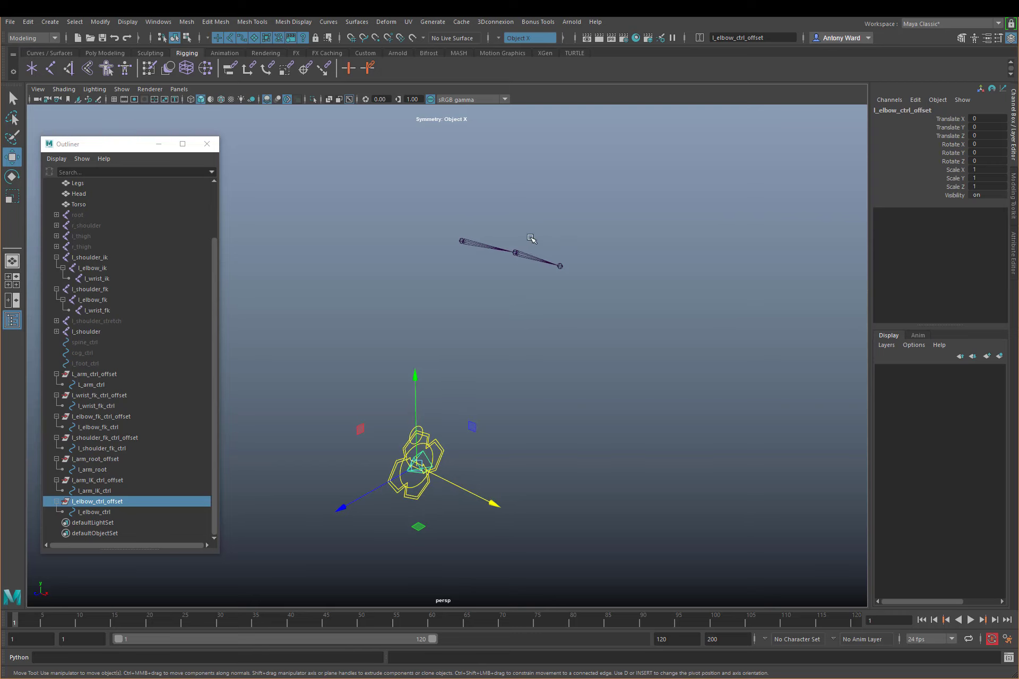
click(397, 223)
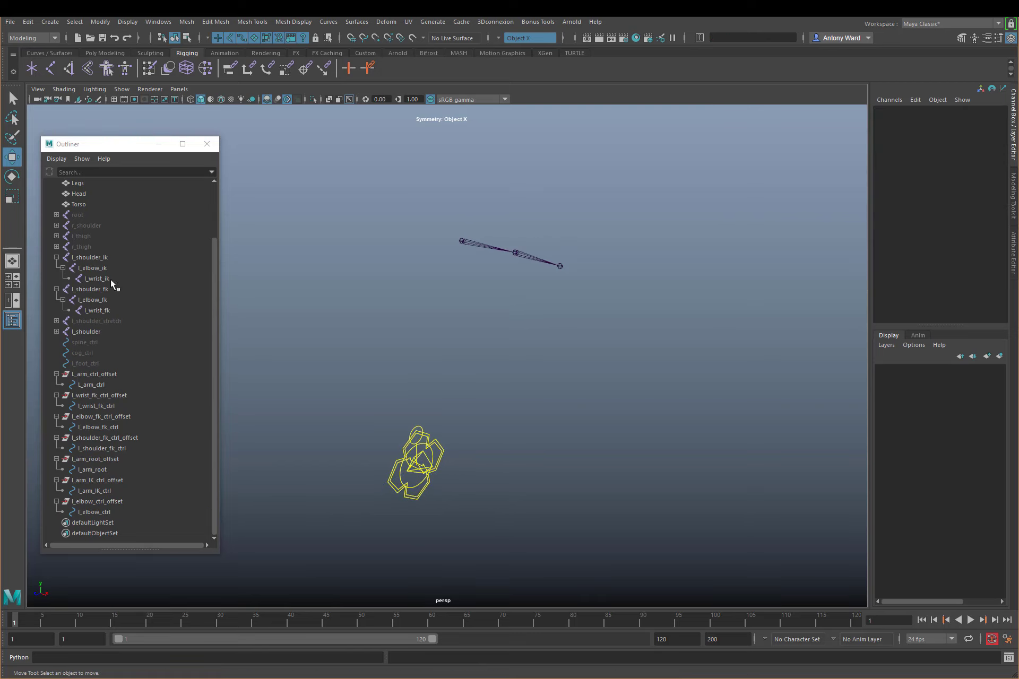
click(56, 256)
click(56, 288)
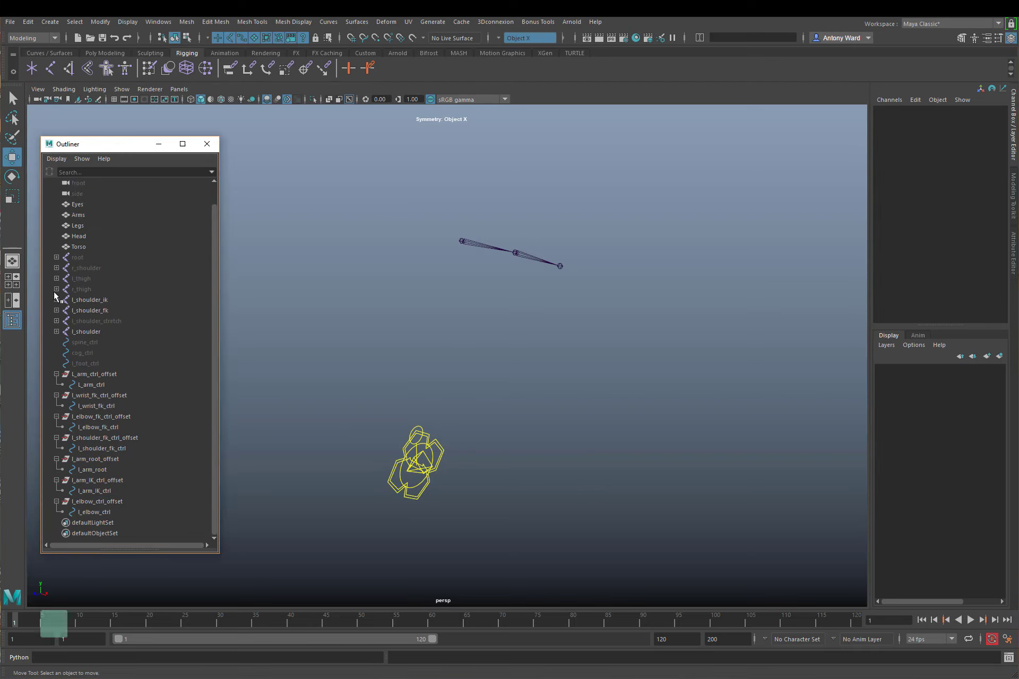
click(56, 331)
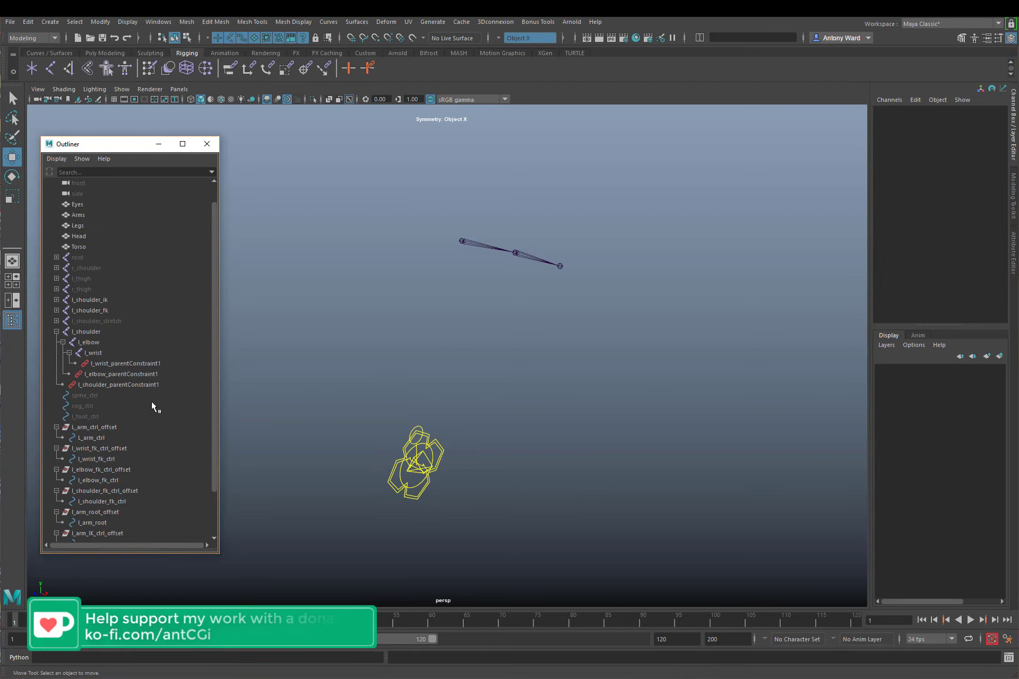
Snap L_arm_ctrl_offset to the wrist joint, and move it up and outward to about X 0.427, Y 0.633
scroll(152, 402, down, 2)
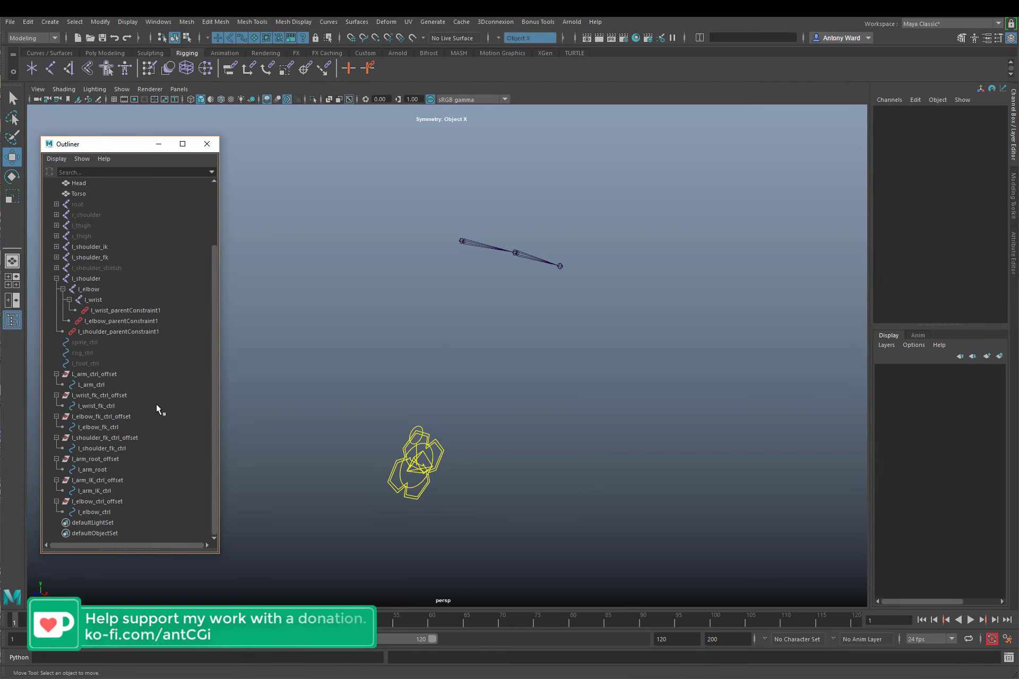
click(107, 374)
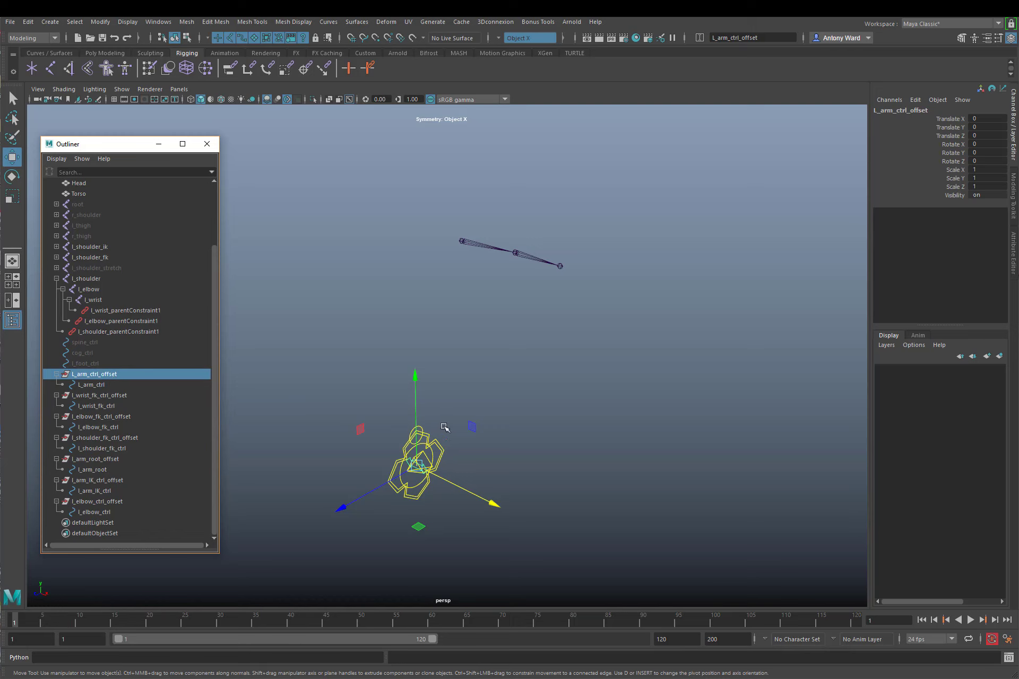
alt+drag(480, 396, 491, 391)
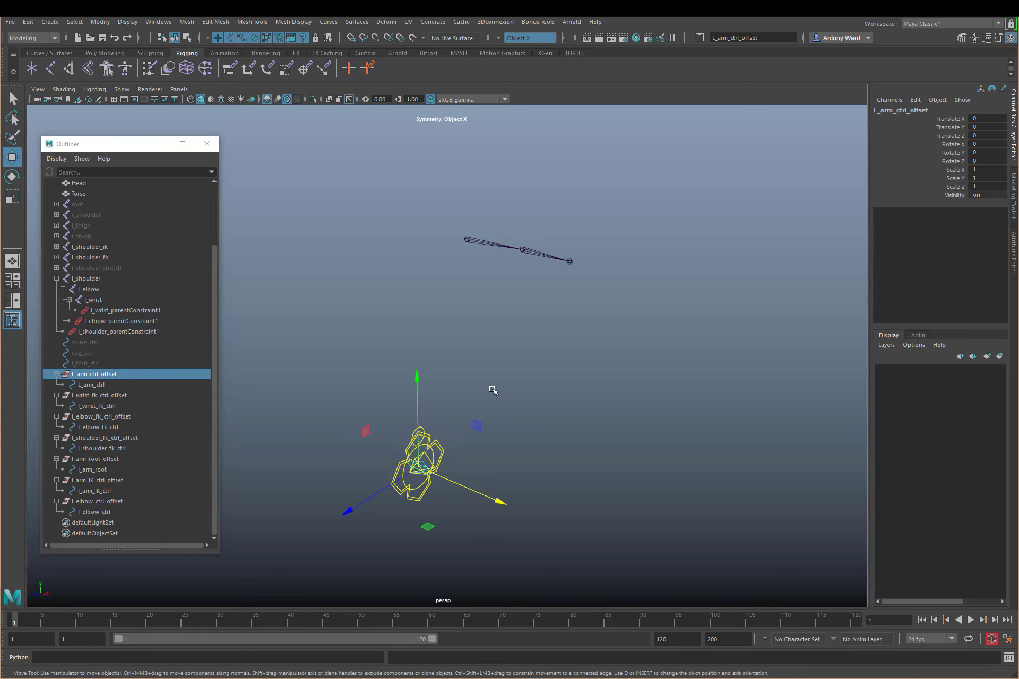
middle_drag(571, 263, 569, 261)
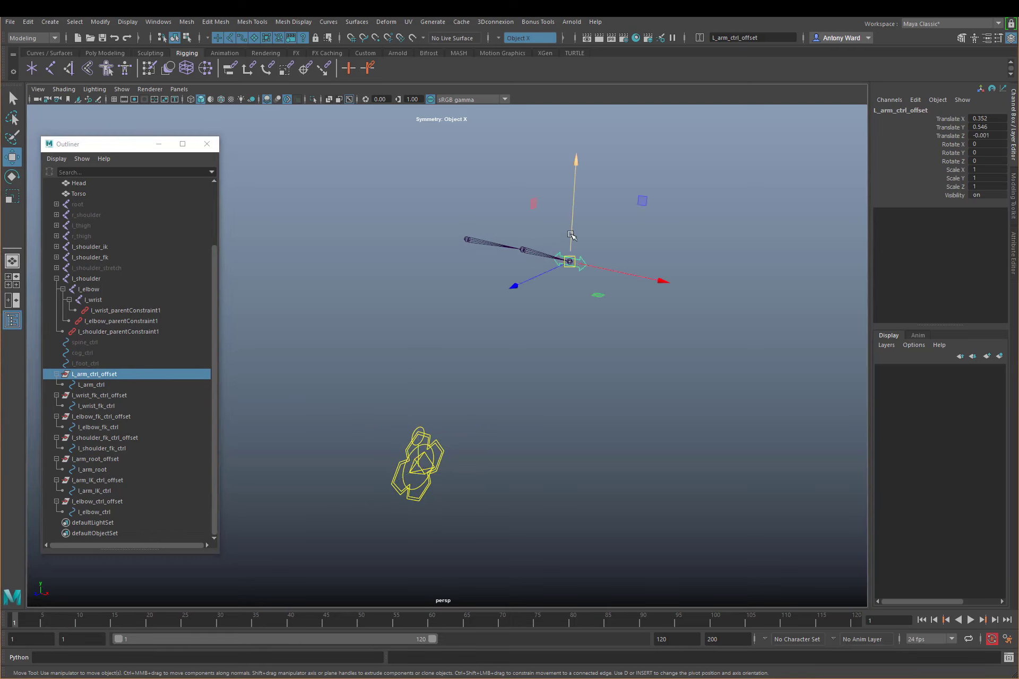
drag(571, 236, 572, 189)
drag(618, 222, 657, 228)
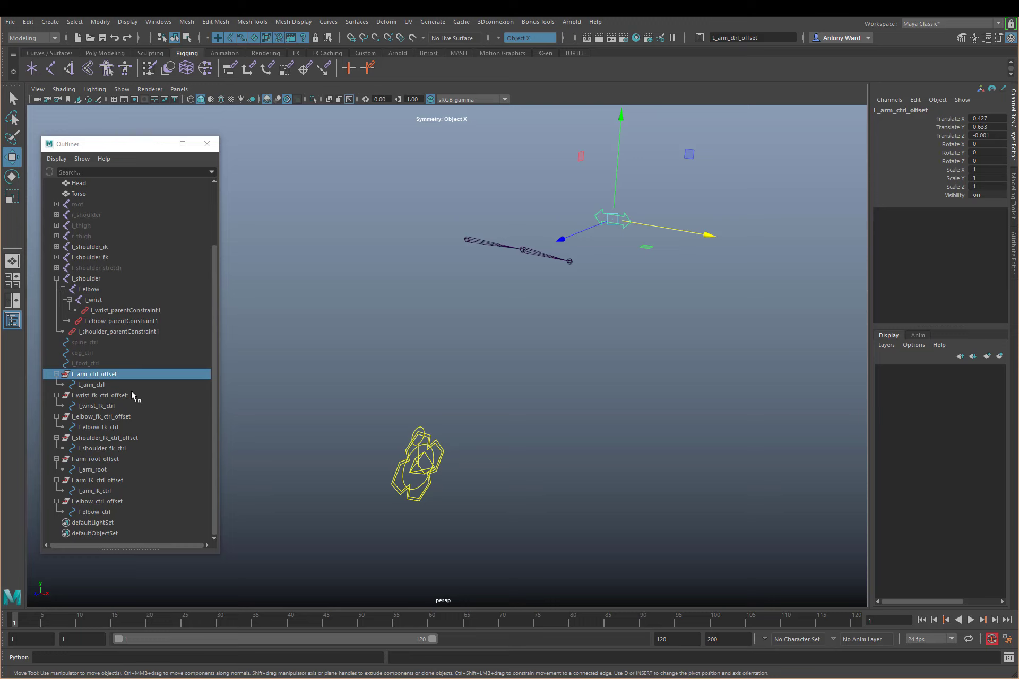
Parent constrain l_wrist_fk_ctrl_offset to the l_wrist joint so the control aligns with it
click(94, 299)
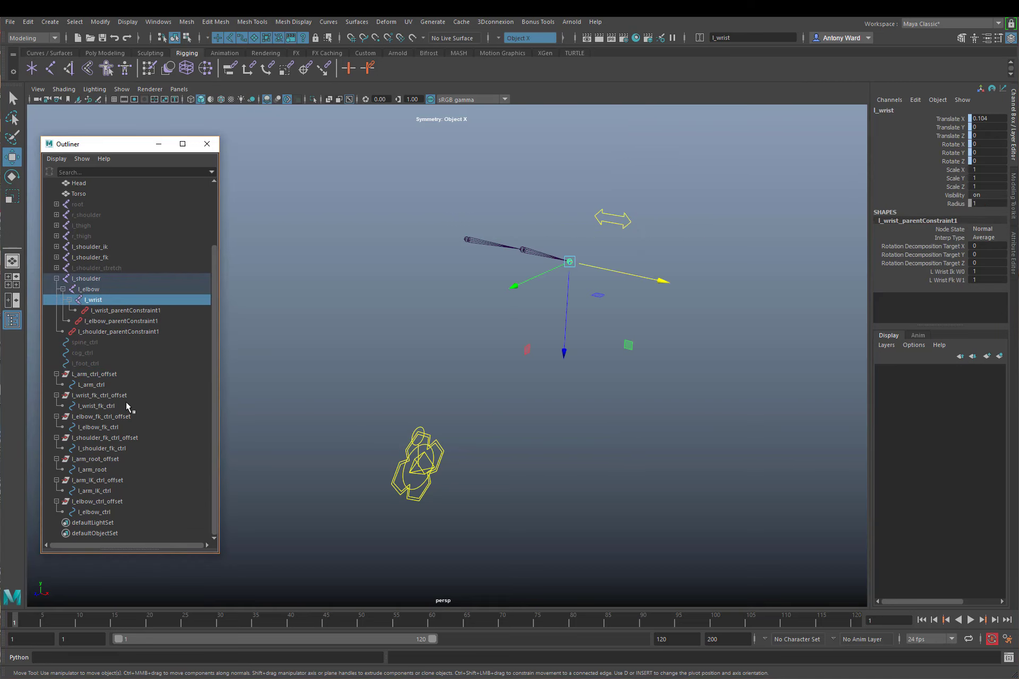
ctrl+click(98, 395)
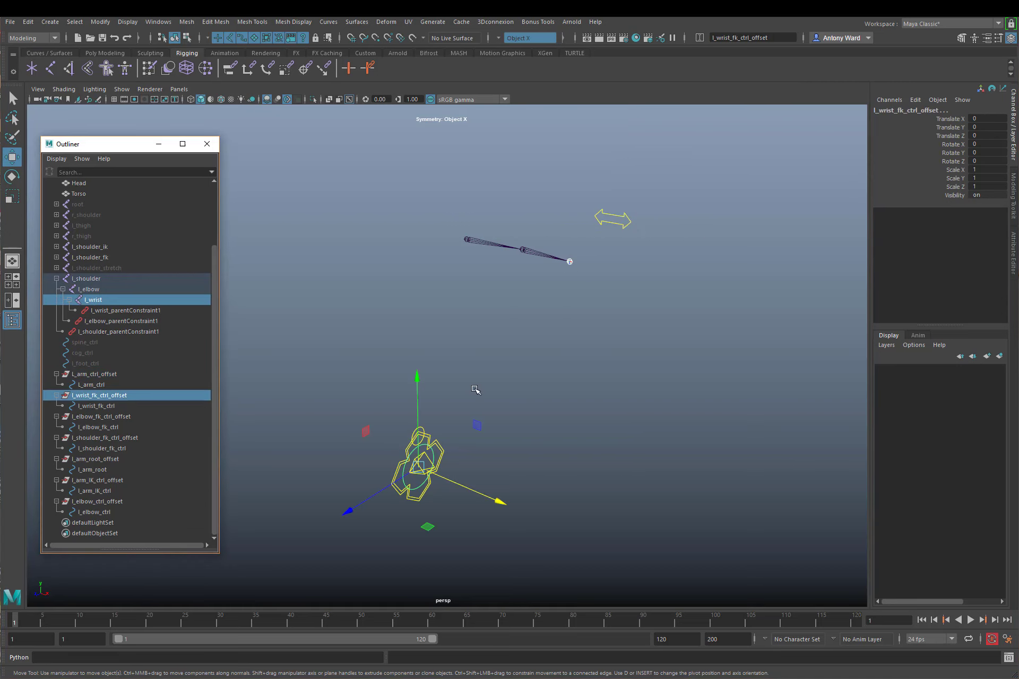
key(space)
click(498, 429)
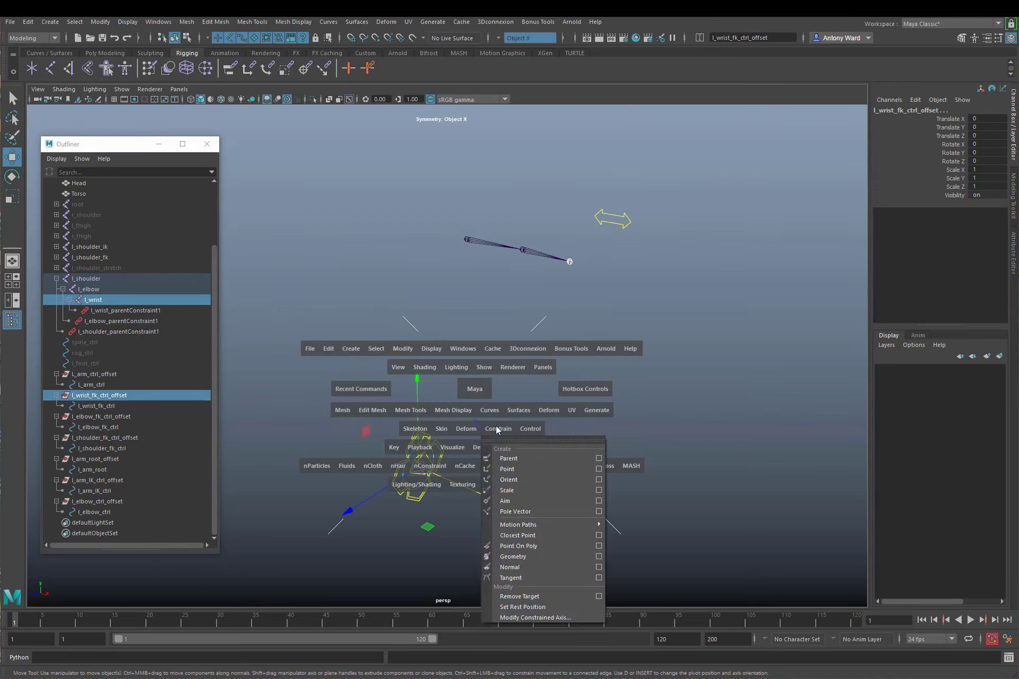
click(516, 457)
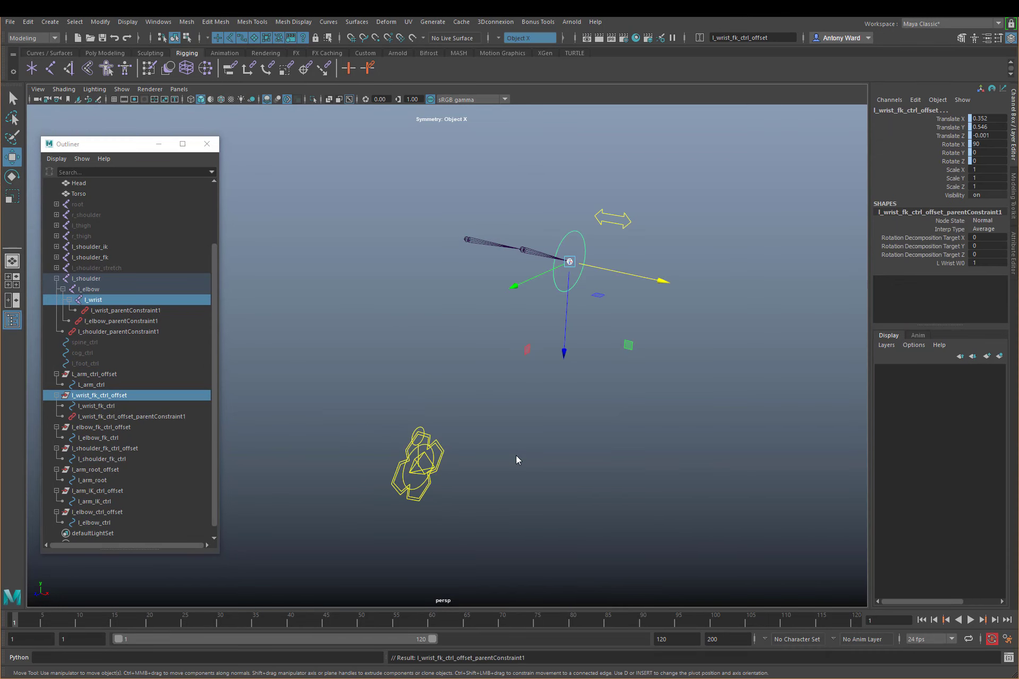
Parent constrain l_elbow_fk_ctrl_offset to the l_elbow joint to align the FK elbow control
click(99, 290)
ctrl+click(117, 428)
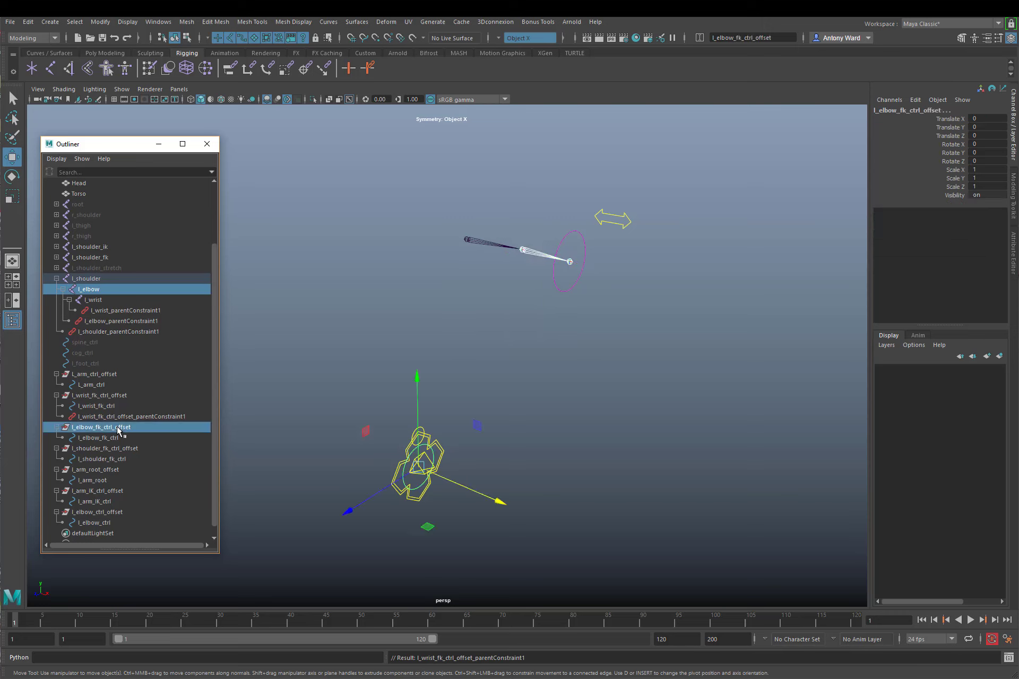
key(g)
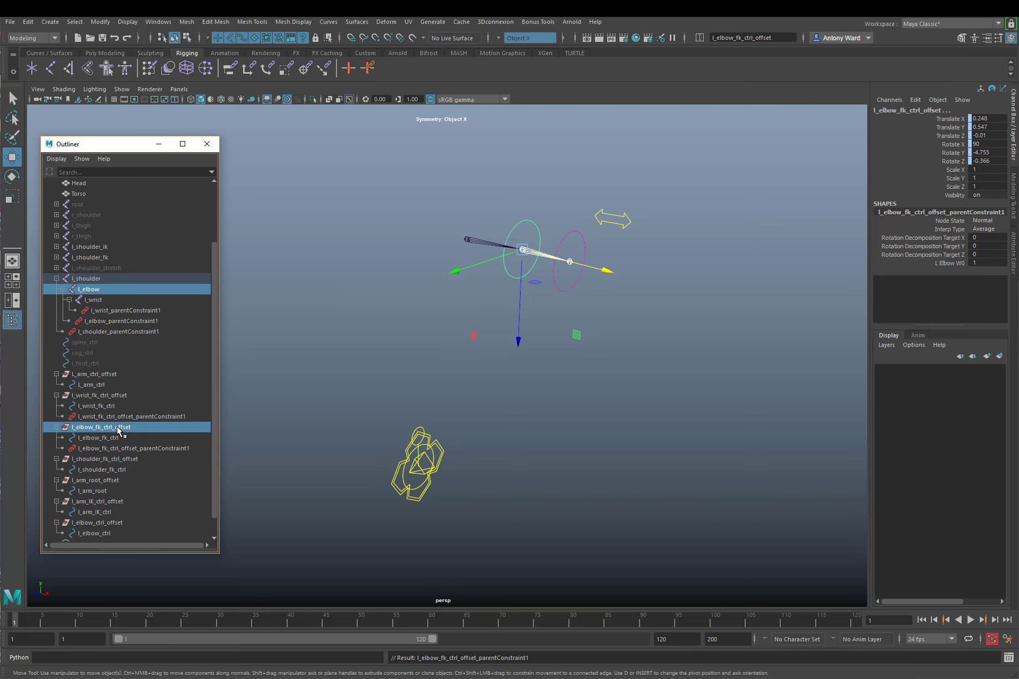
Parent constrain l_shoulder_fk_ctrl_offset to the l_shoulder joint to align the FK shoulder control
click(96, 301)
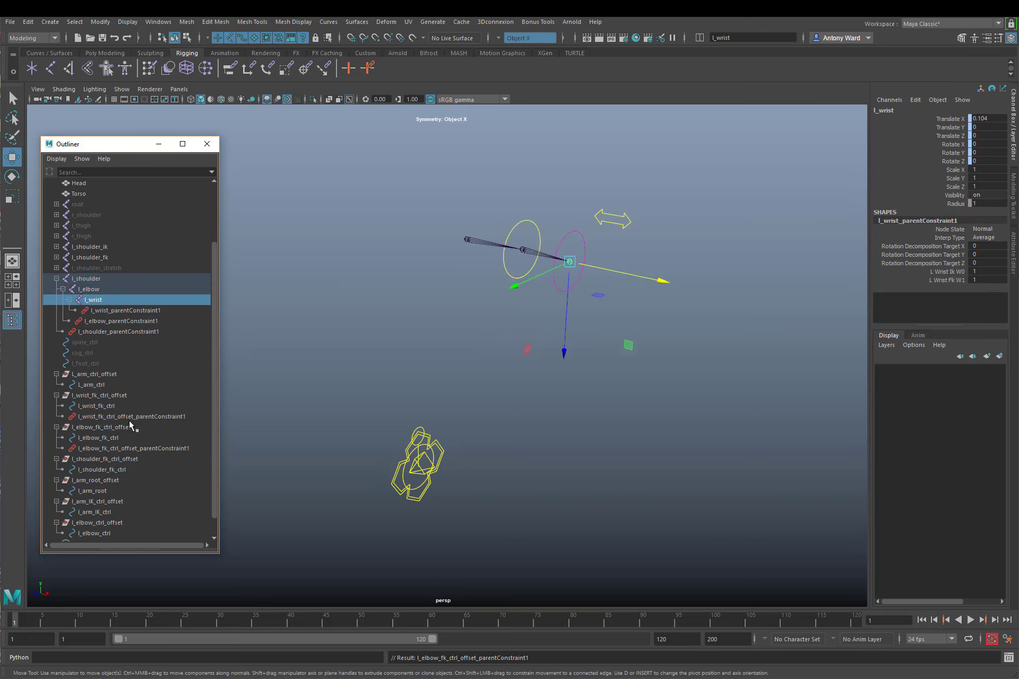
click(105, 279)
ctrl+click(130, 459)
key(ctrl+p)
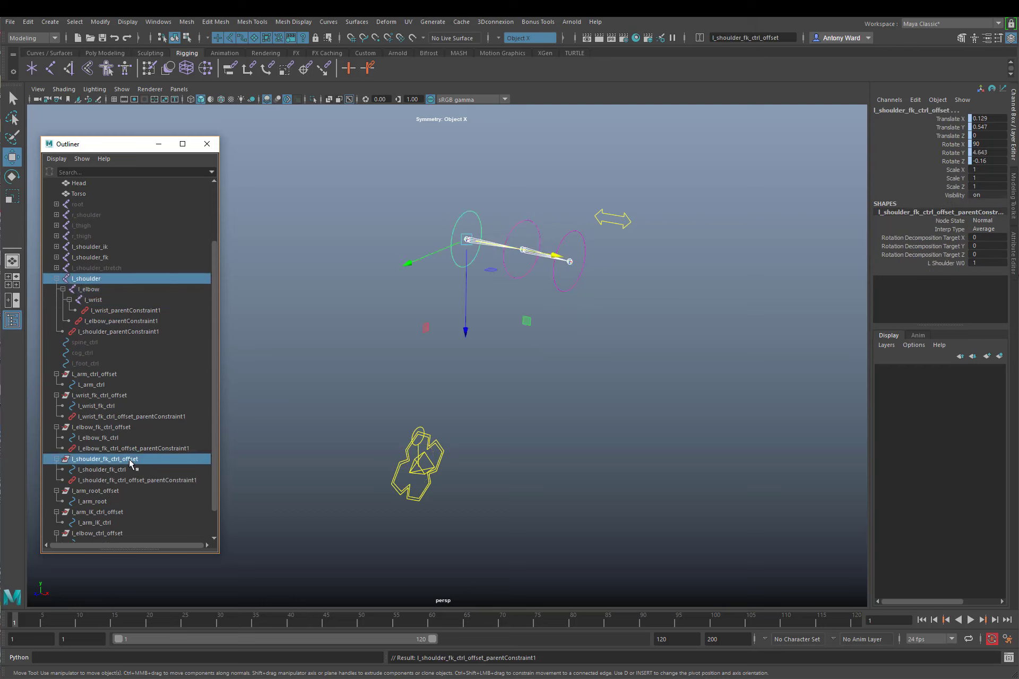
Parent constrain l_arm_root_offset to the l_shoulder joint to align the arm root control
scroll(131, 460, down, 1)
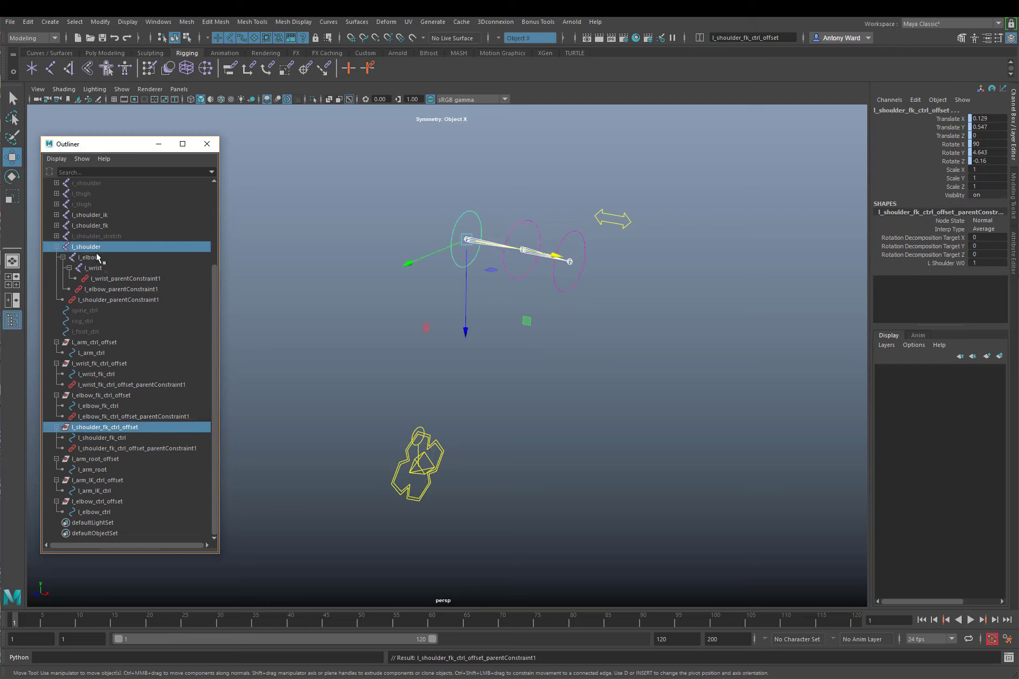
ctrl+click(123, 427)
ctrl+click(109, 459)
key(ctrl+p)
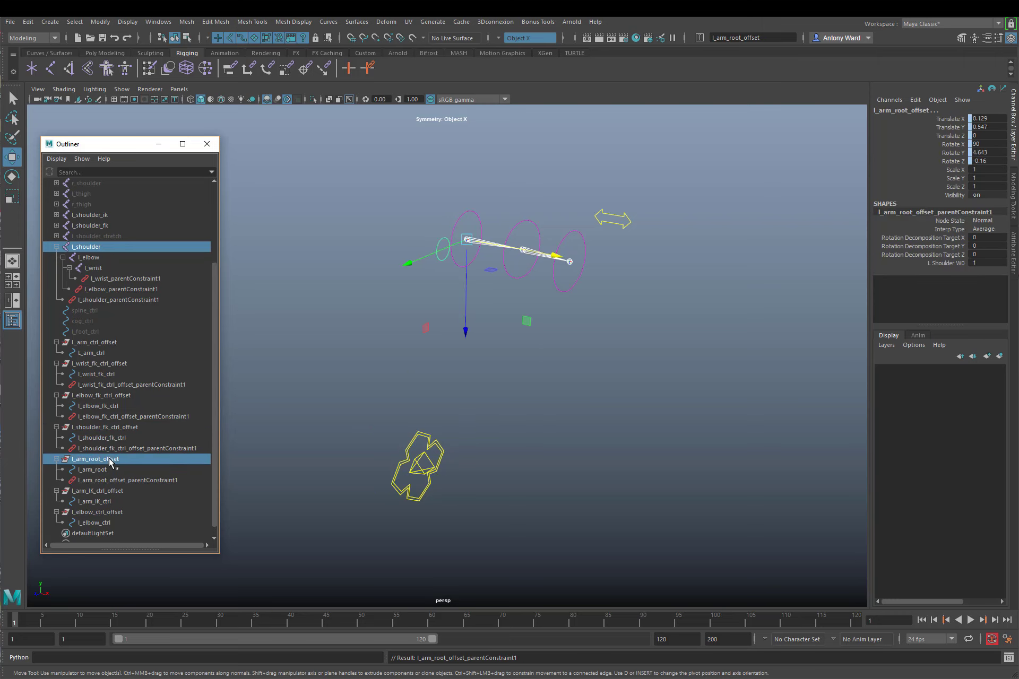
Parent constrain l_arm_IK_ctrl_offset to the l_wrist joint to align the IK arm control
scroll(116, 496, down, 1)
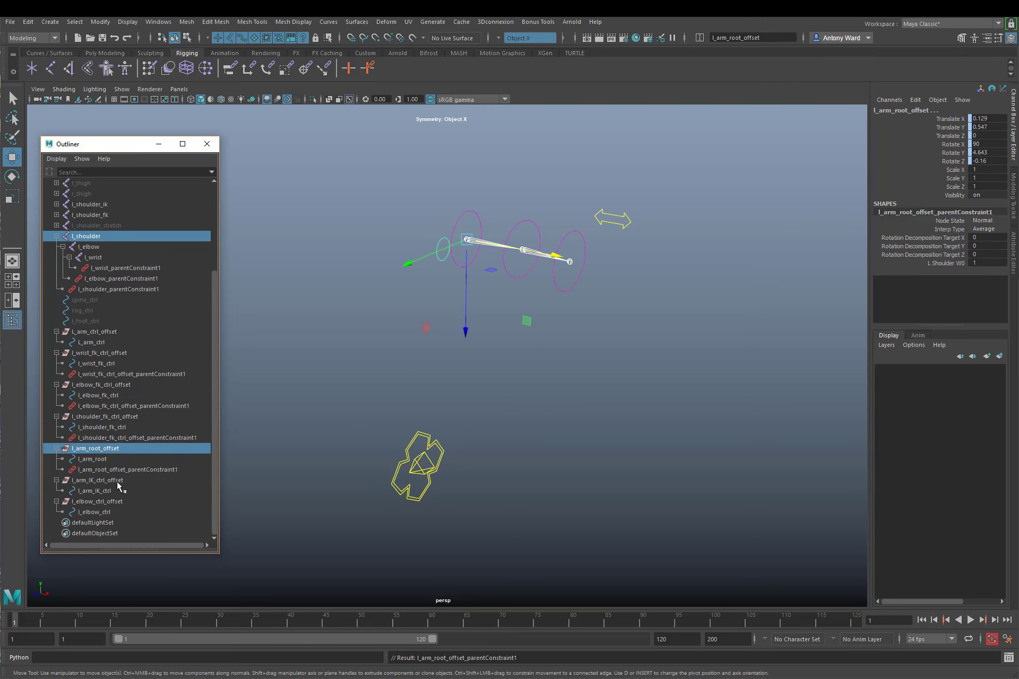
click(112, 256)
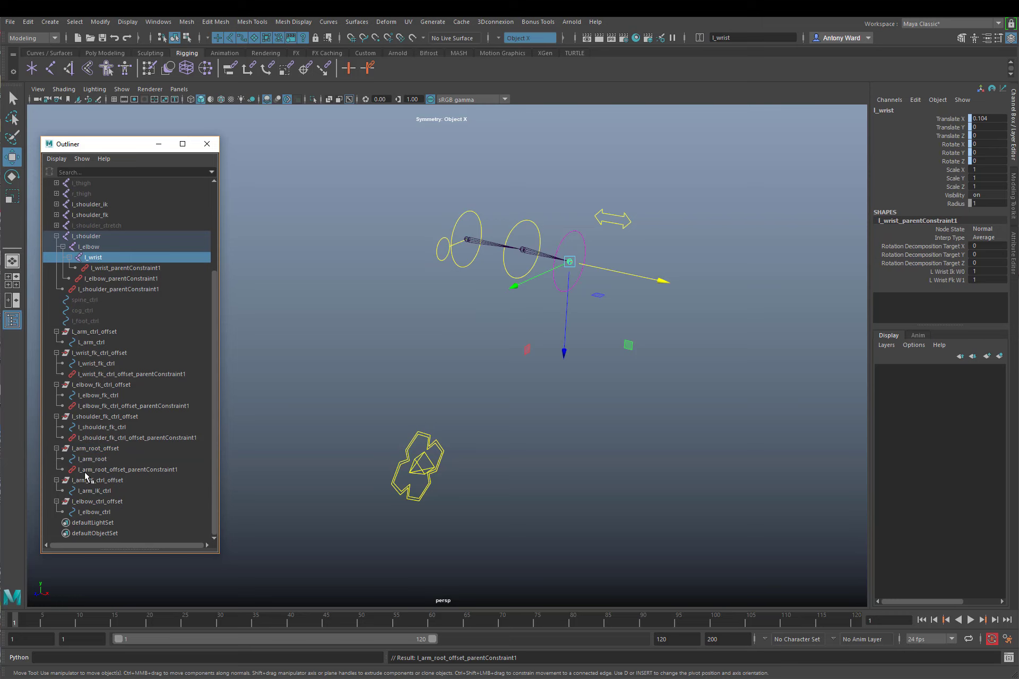
ctrl+click(113, 480)
key(g)
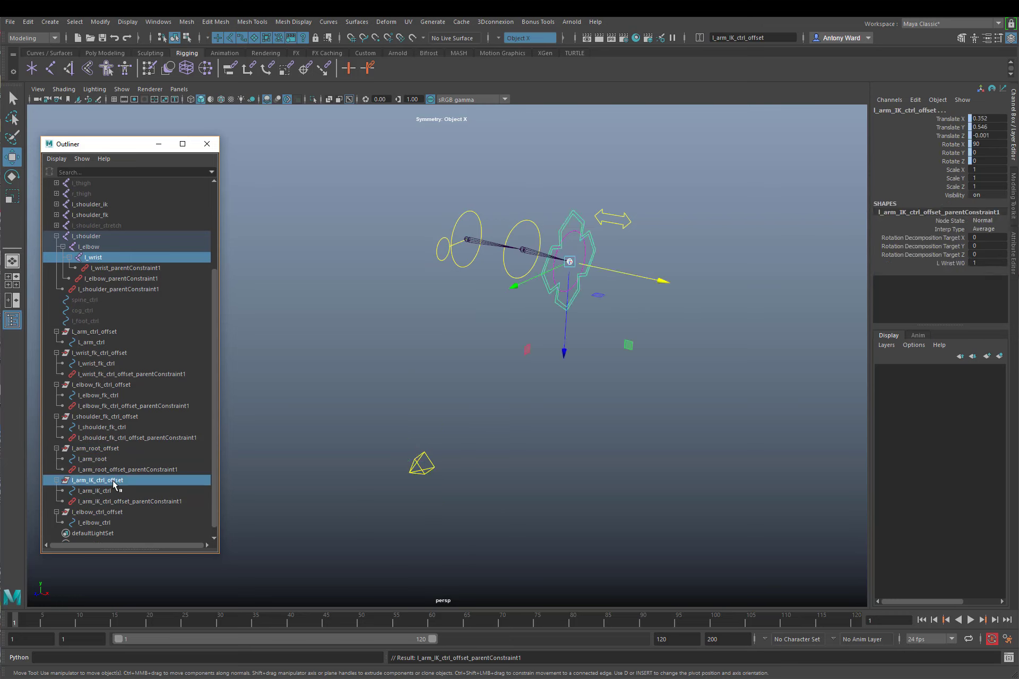
Parent constrain l_elbow_ctrl_offset to the l_elbow joint to align the elbow control
click(97, 247)
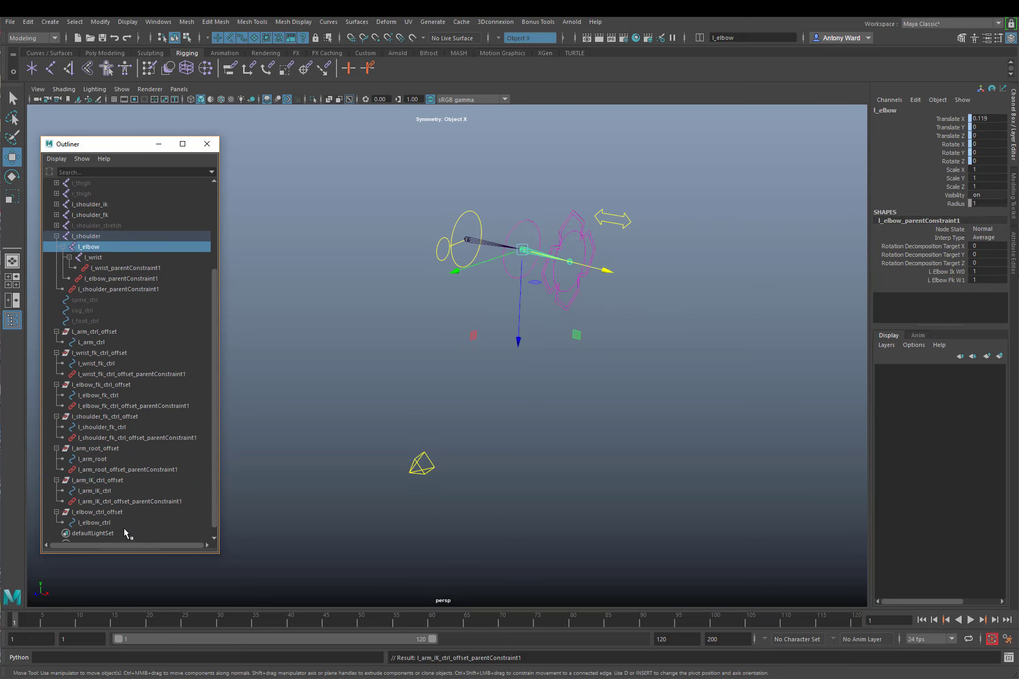
ctrl+click(119, 513)
key(g)
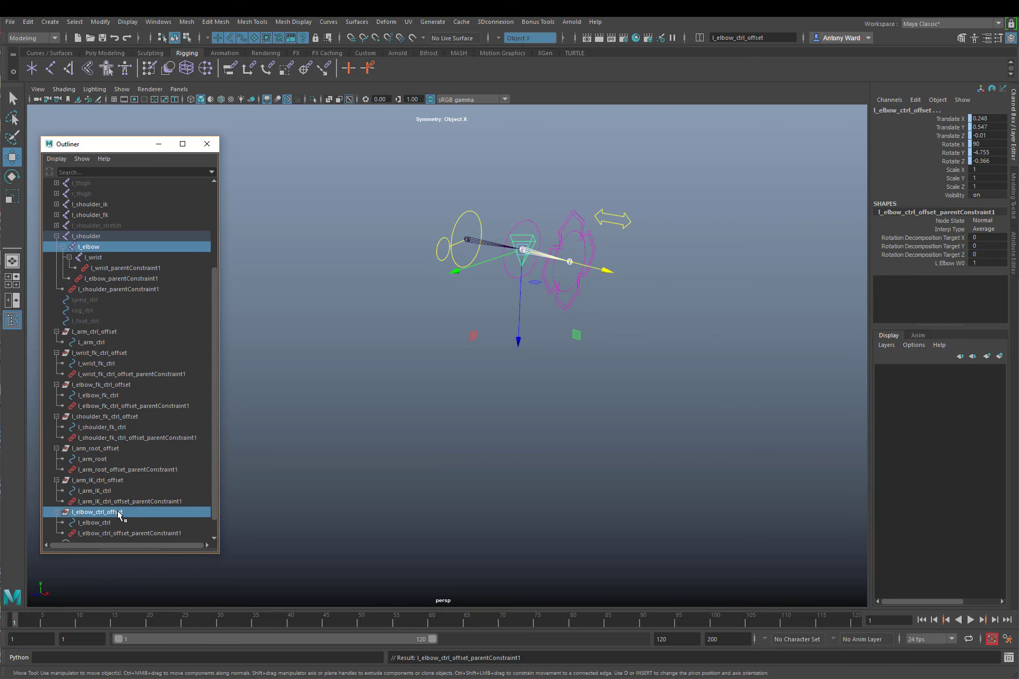
Delete the parent constraints under the elbow, arm IK, arm root, shoulder FK, elbow FK and wrist FK offset groups
scroll(167, 508, down, 1)
click(154, 512)
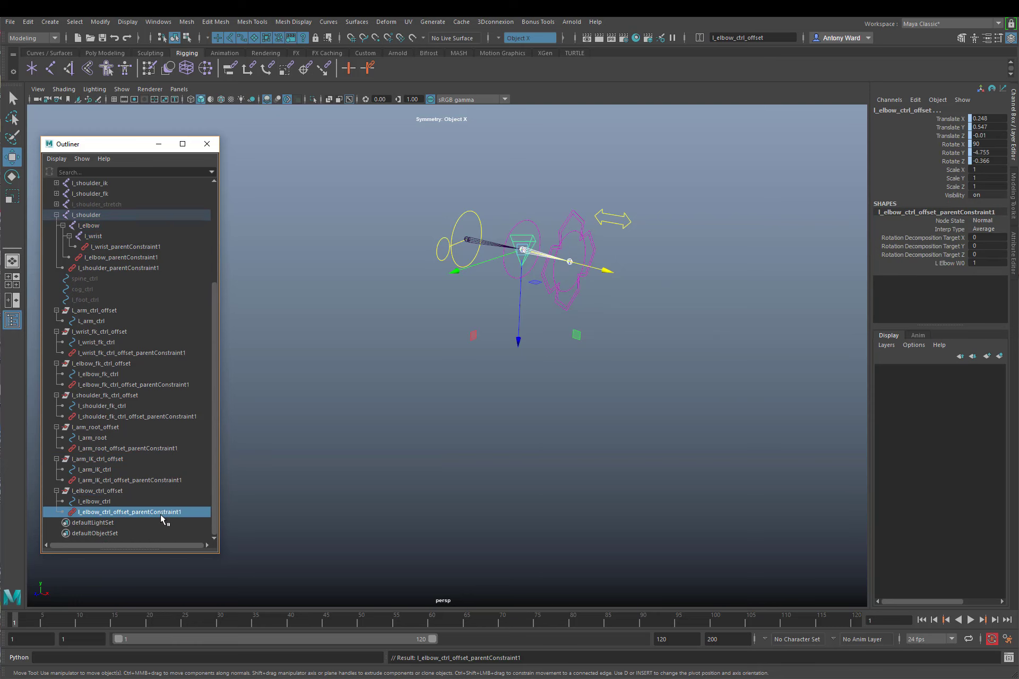
ctrl+click(163, 480)
ctrl+click(168, 448)
ctrl+click(176, 417)
ctrl+click(170, 385)
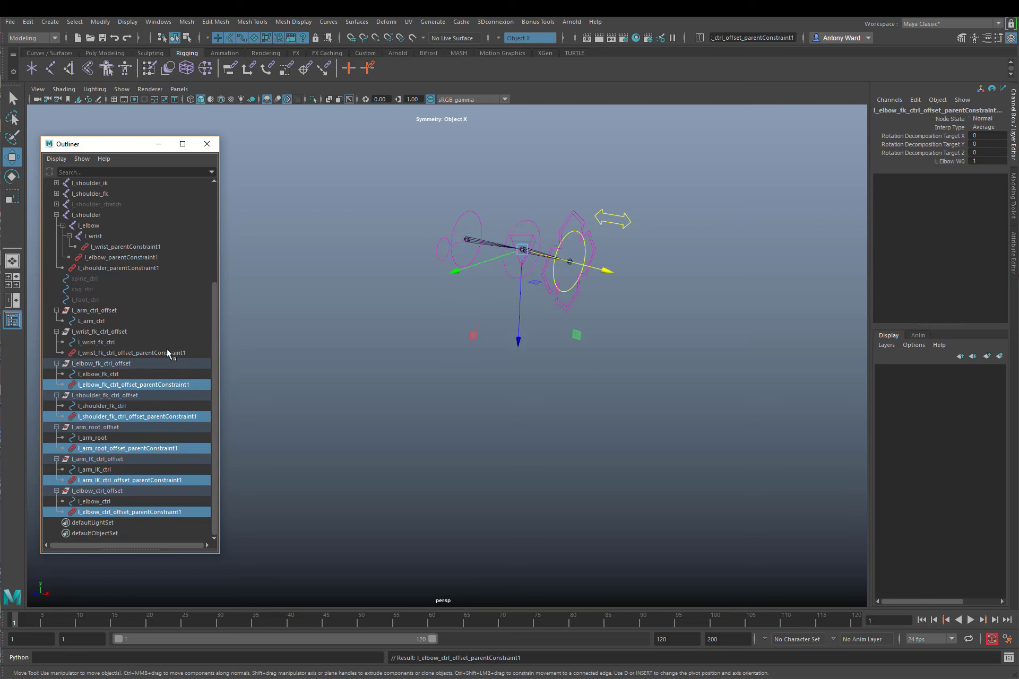
ctrl+click(168, 353)
key(Delete)
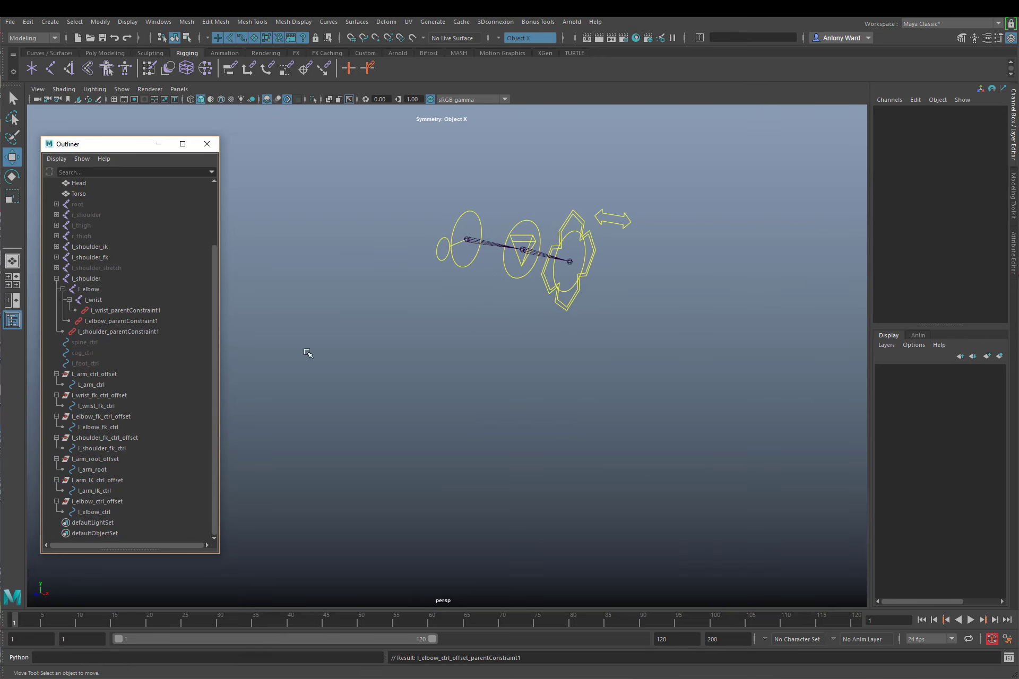
Rotate l_elbow_ctrl to -90 degrees in X and freeze its transformations
alt+right_drag(309, 351, 610, 378)
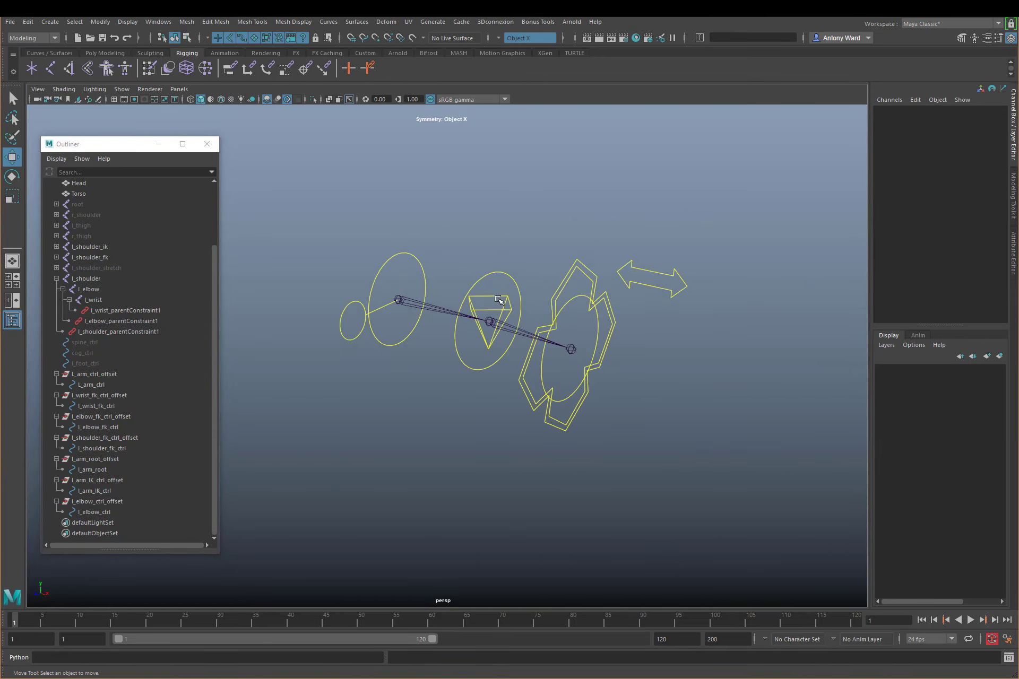
key(e)
click(498, 298)
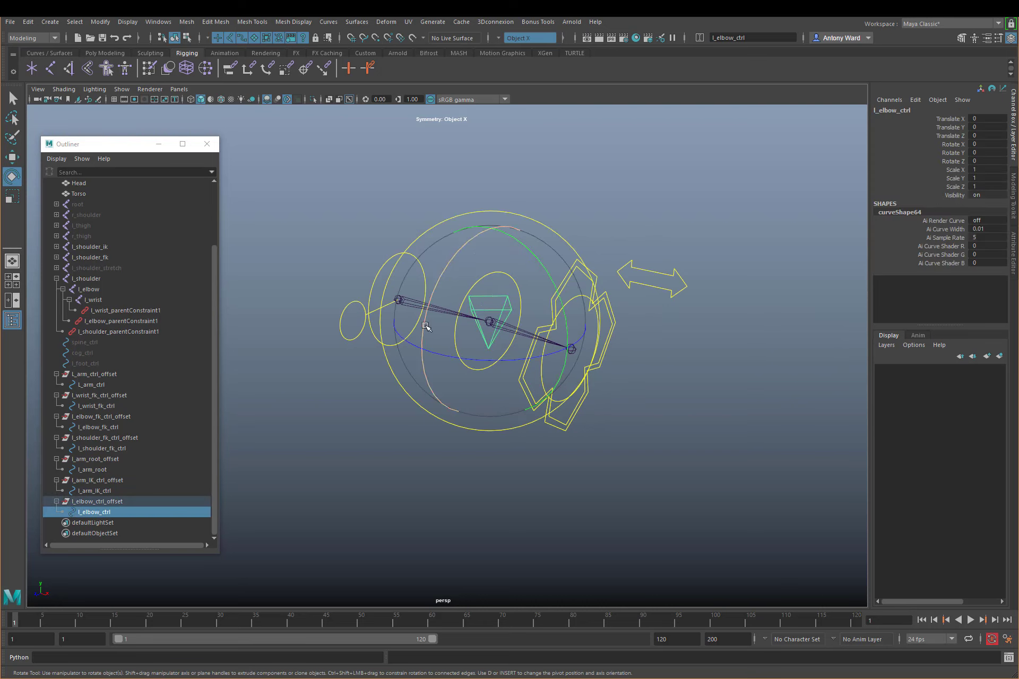
drag(424, 329, 444, 282)
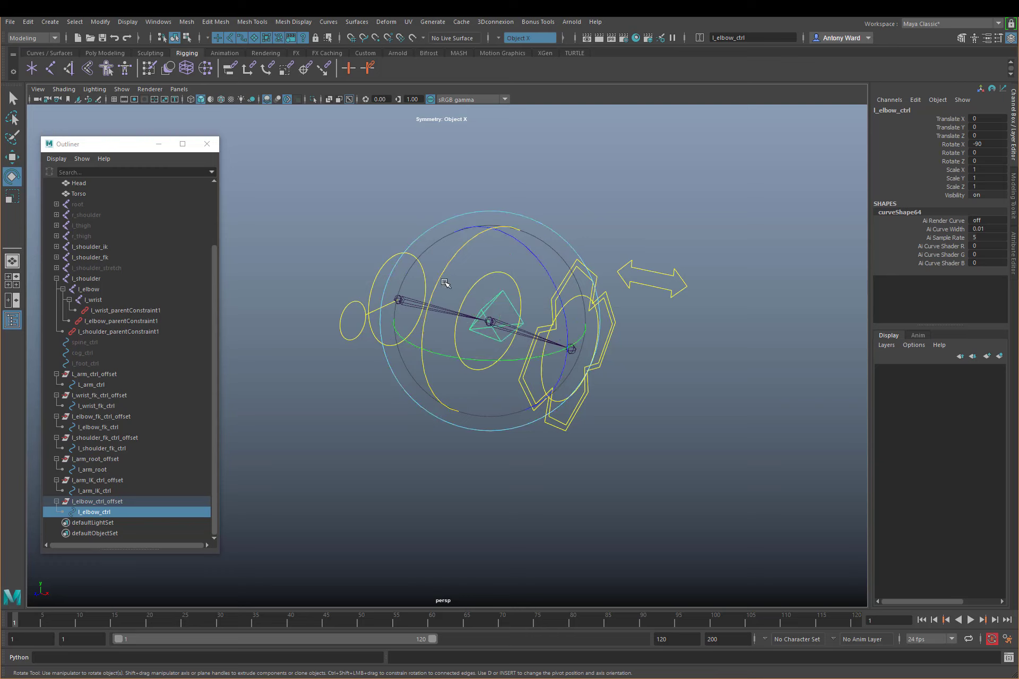
click(100, 22)
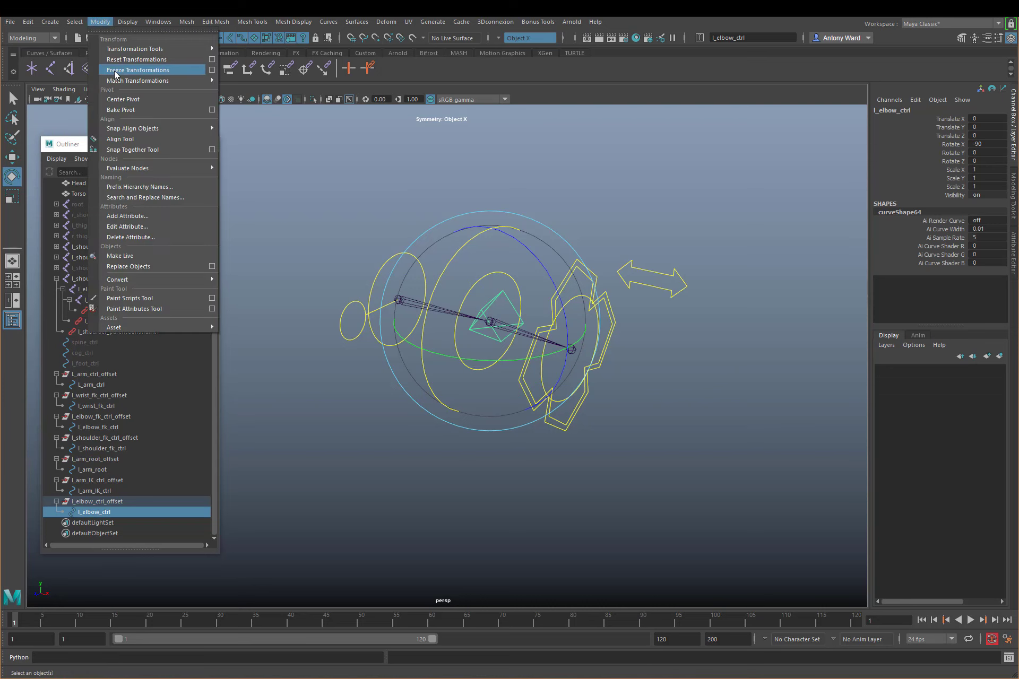
click(137, 69)
Try moving l_elbow_ctrl to about -0.145 along its Y axis, and return it to the elbow joint
key(w)
alt+drag(497, 352, 492, 362)
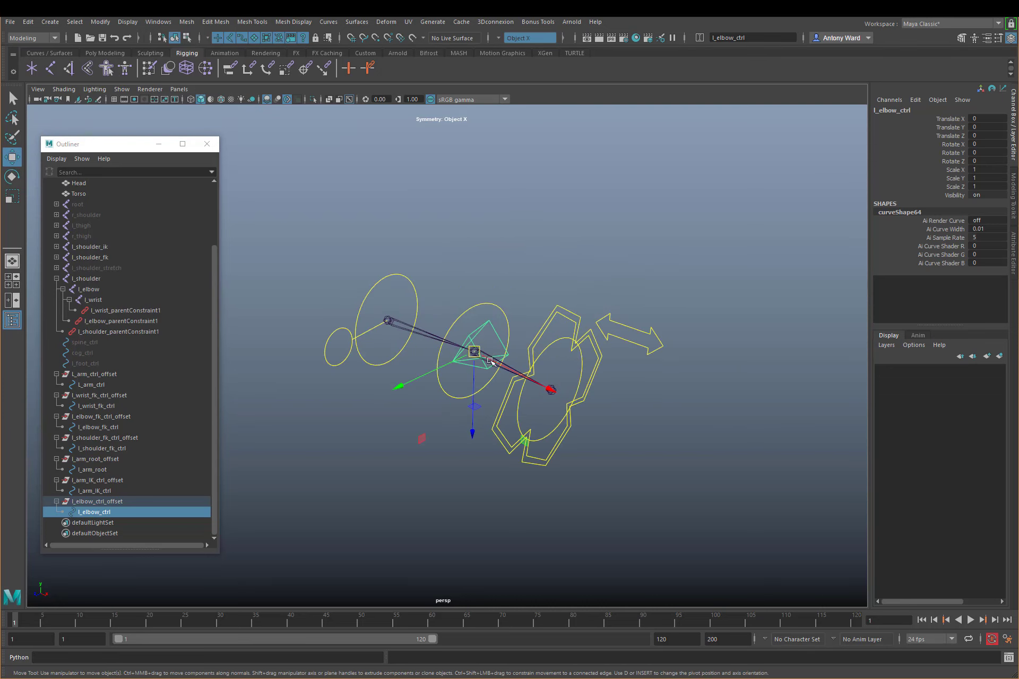
drag(400, 389, 503, 342)
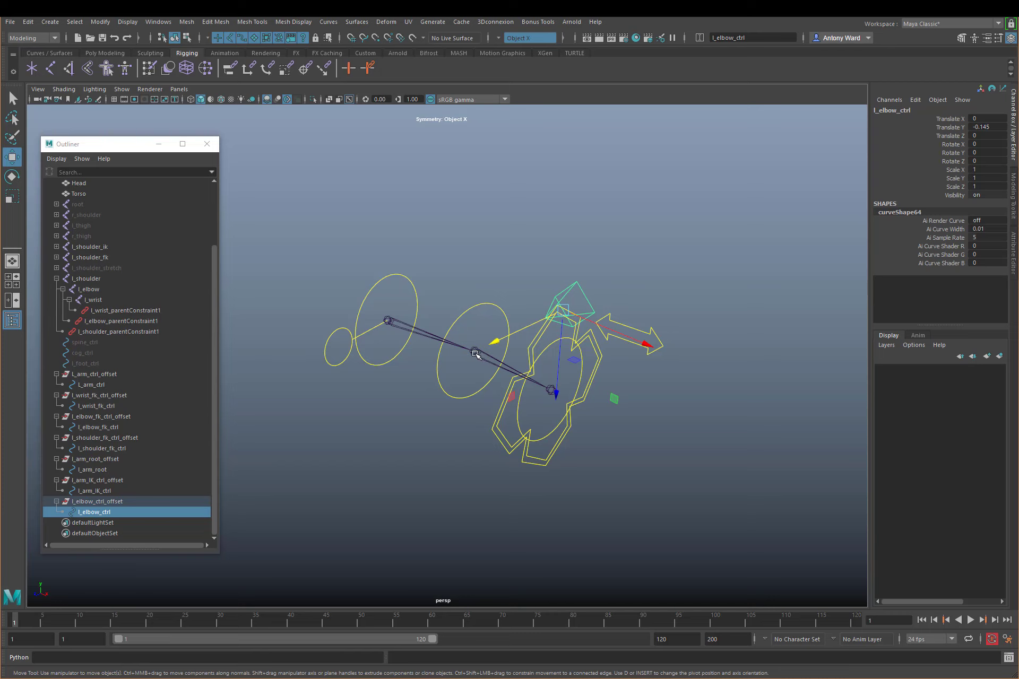
drag(475, 352, 474, 355)
alt+drag(546, 404, 499, 395)
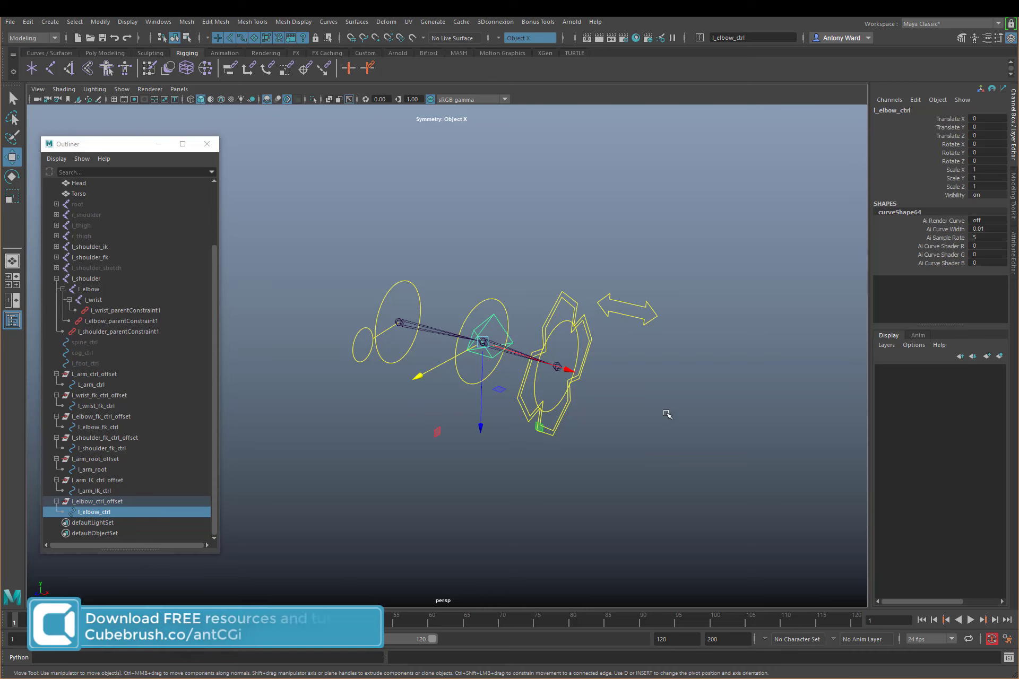
Clear the selection, collapse the l_shoulder hierarchy in the Outliner and expand the l_shoulder_fk chain
click(474, 409)
alt+drag(474, 408, 492, 358)
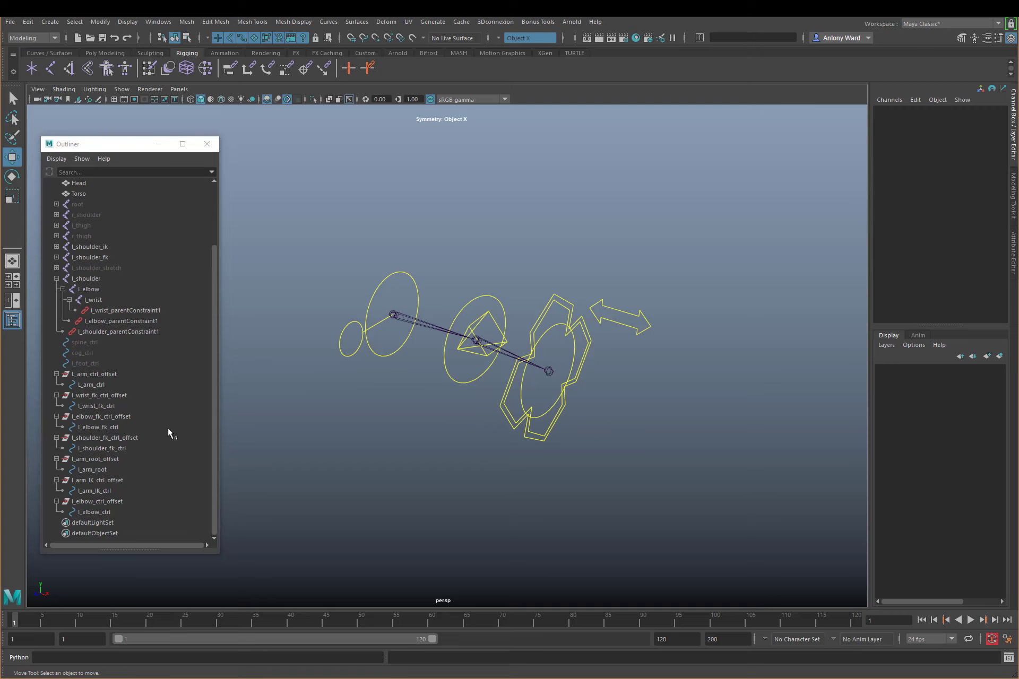
click(56, 279)
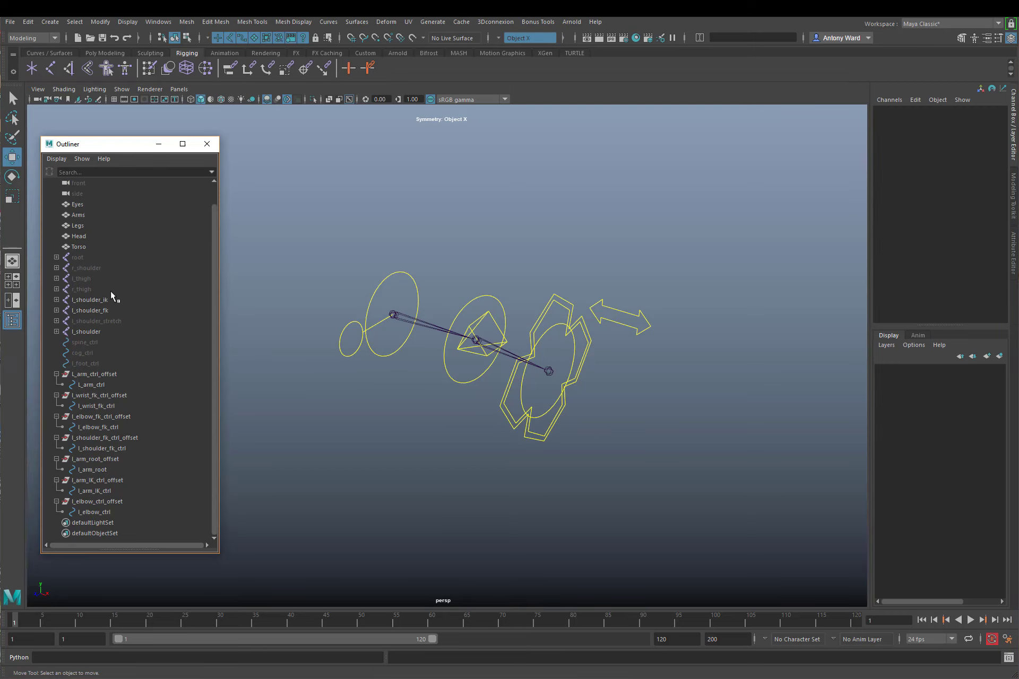
click(56, 310)
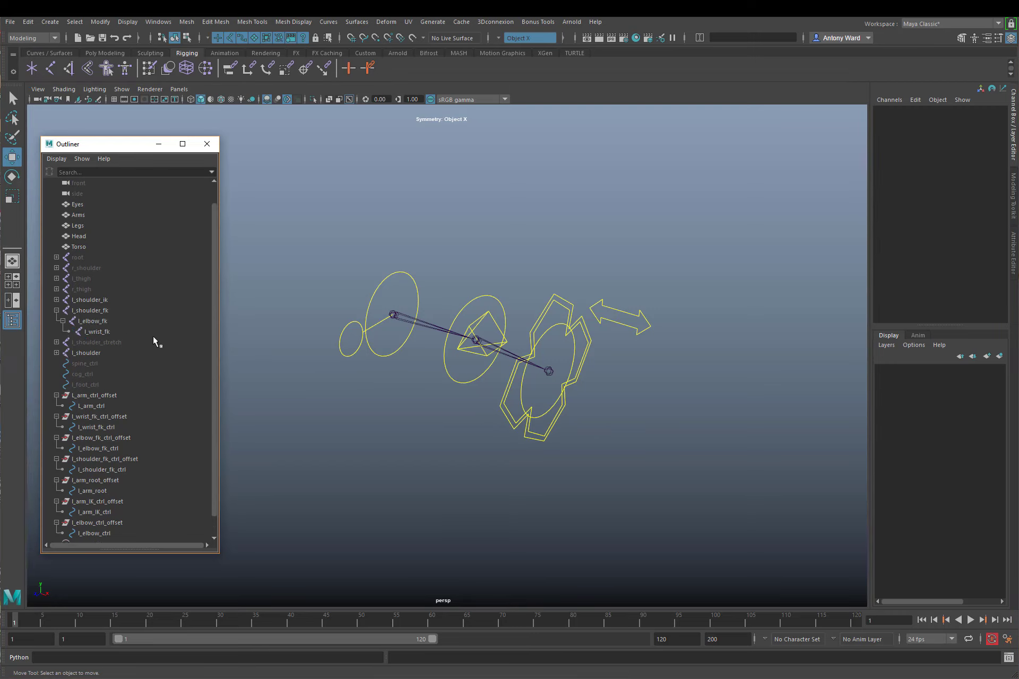
Parent constrain the l_wrist_fk joint to l_wrist_fk_ctrl
scroll(182, 436, down, 1)
click(108, 406)
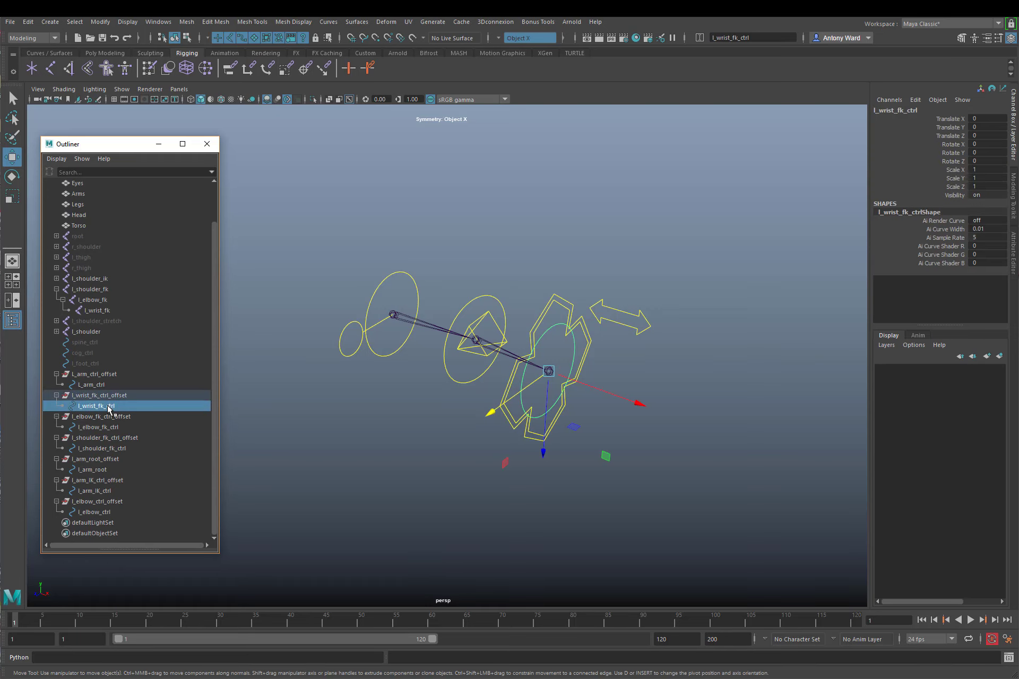
ctrl+click(106, 310)
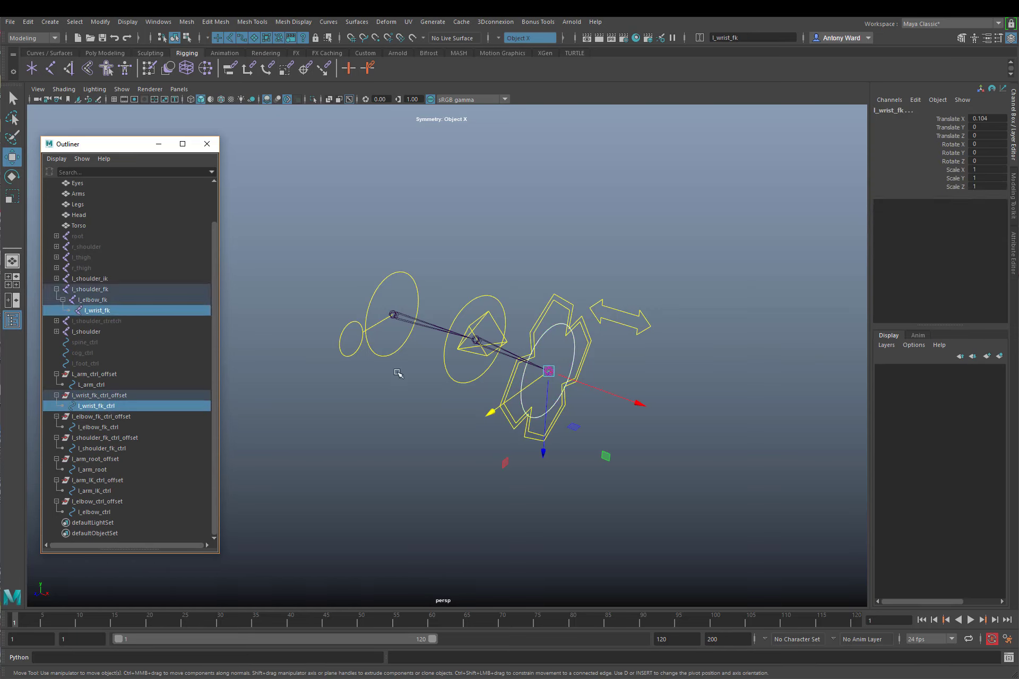
key(space)
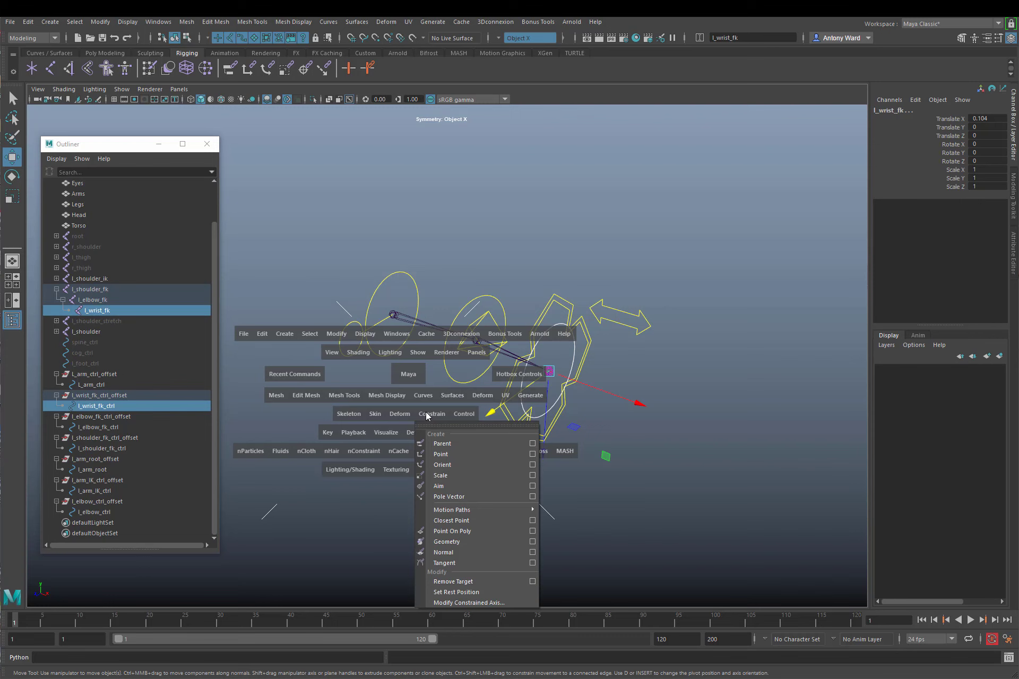
click(442, 444)
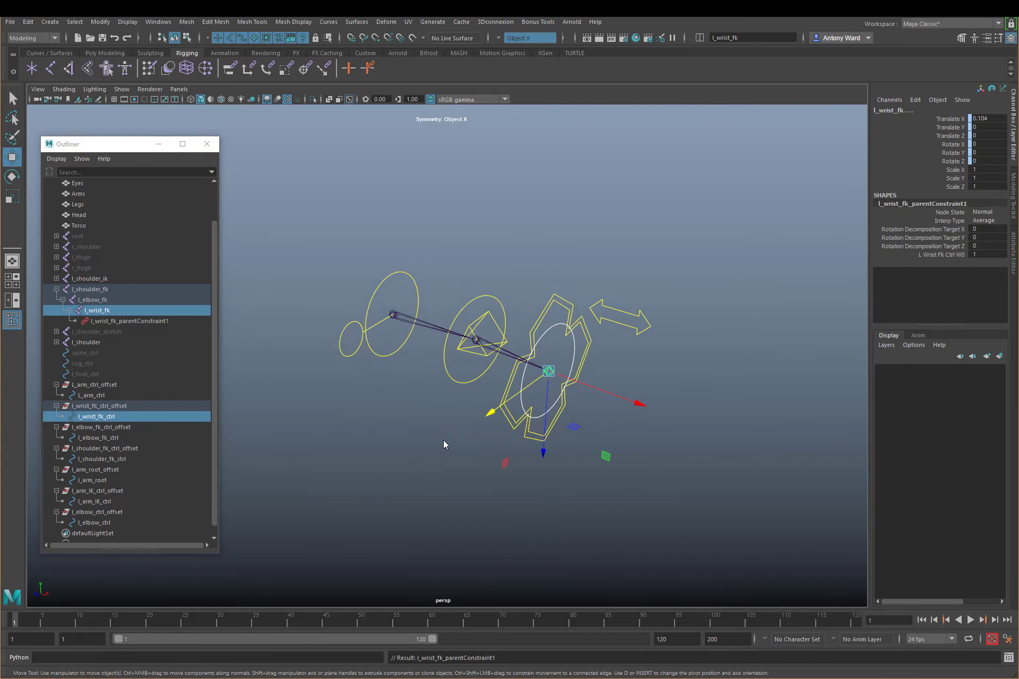
Parent constrain the l_elbow_fk joint to l_elbow_fk_ctrl and the l_shoulder_fk joint to l_shoulder_fk_ctrl
click(101, 439)
ctrl+click(101, 301)
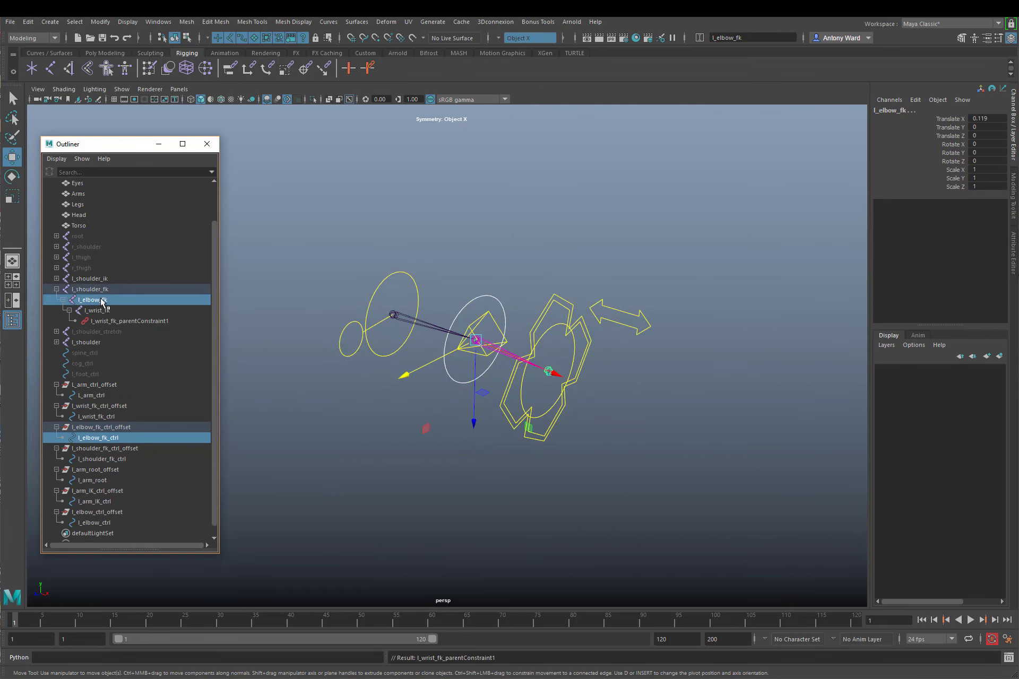
key(g)
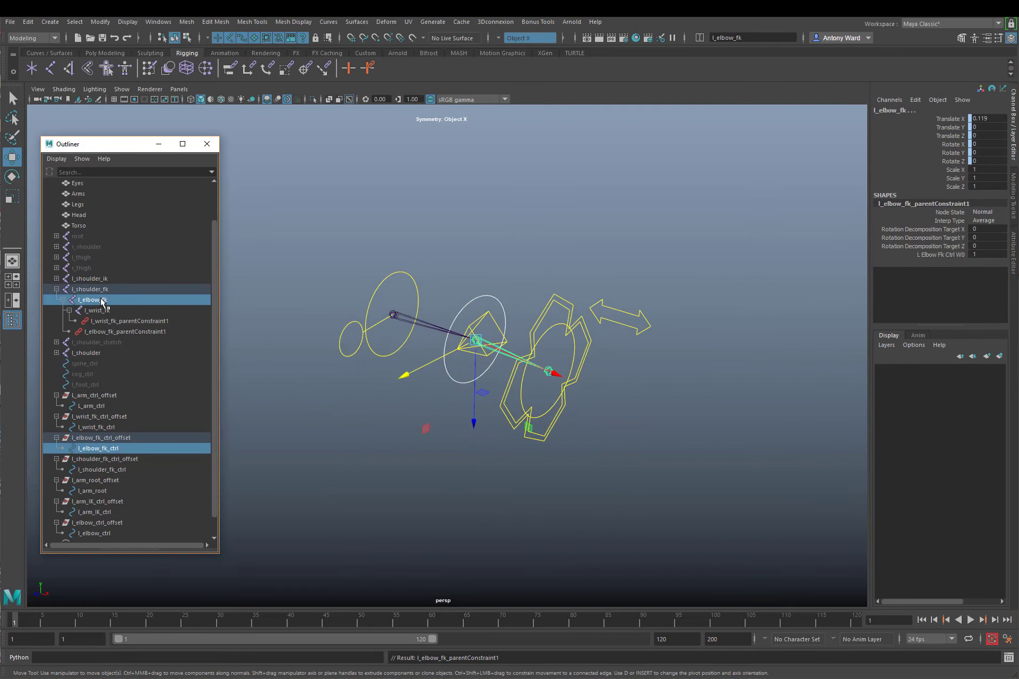
click(131, 469)
ctrl+click(113, 289)
key(g)
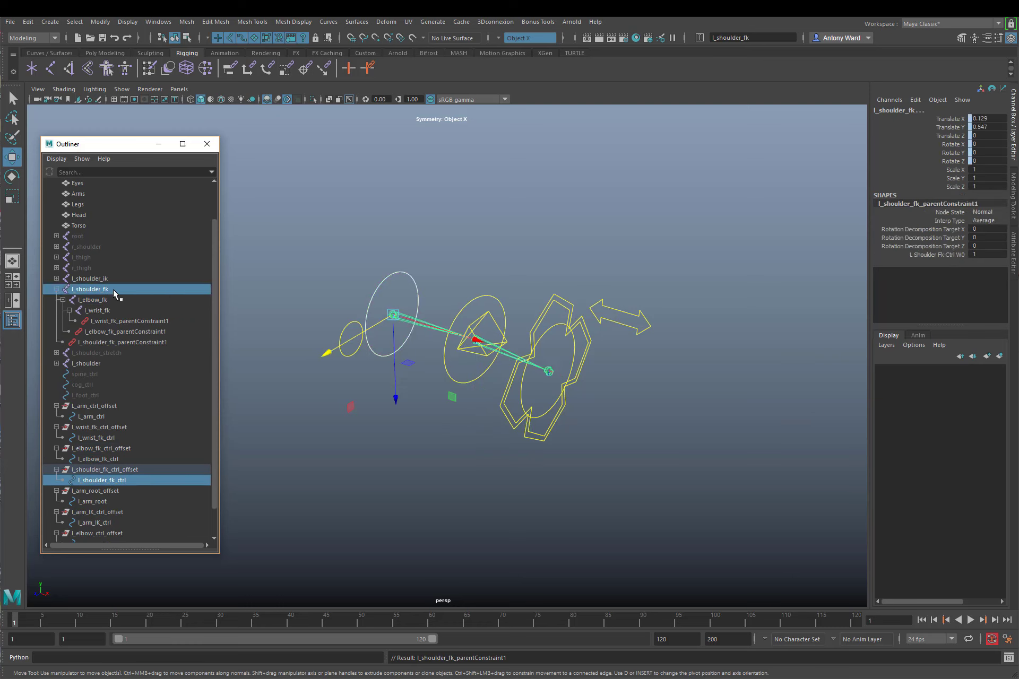
Try rotating l_shoulder_fk_ctrl about 30 degrees around its Y axis, and undo the rotation
click(401, 286)
key(e)
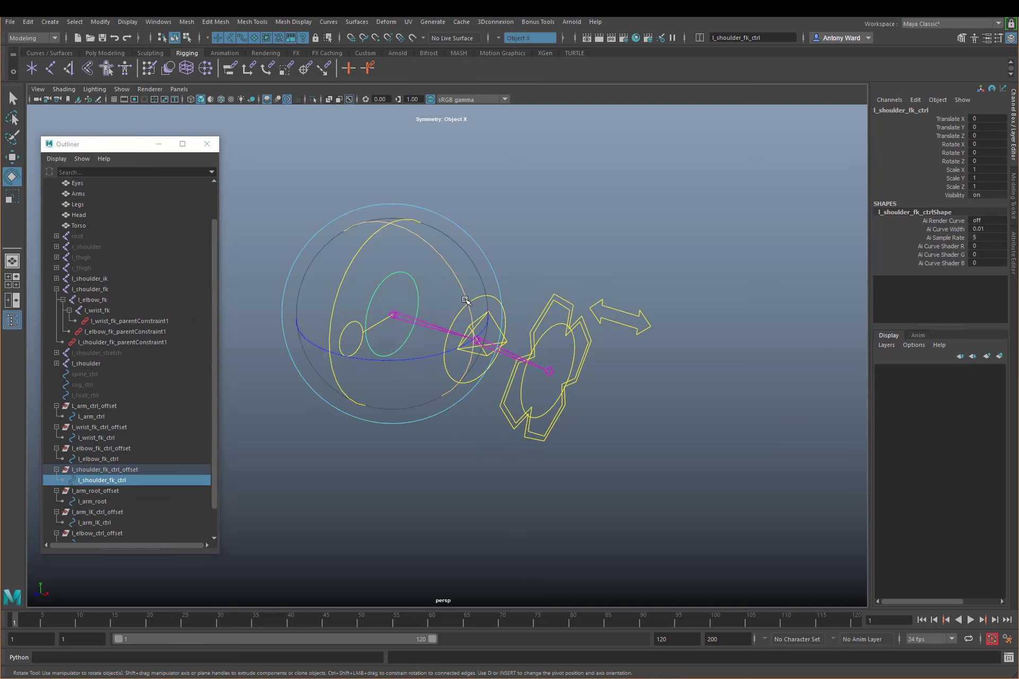
drag(408, 277, 444, 281)
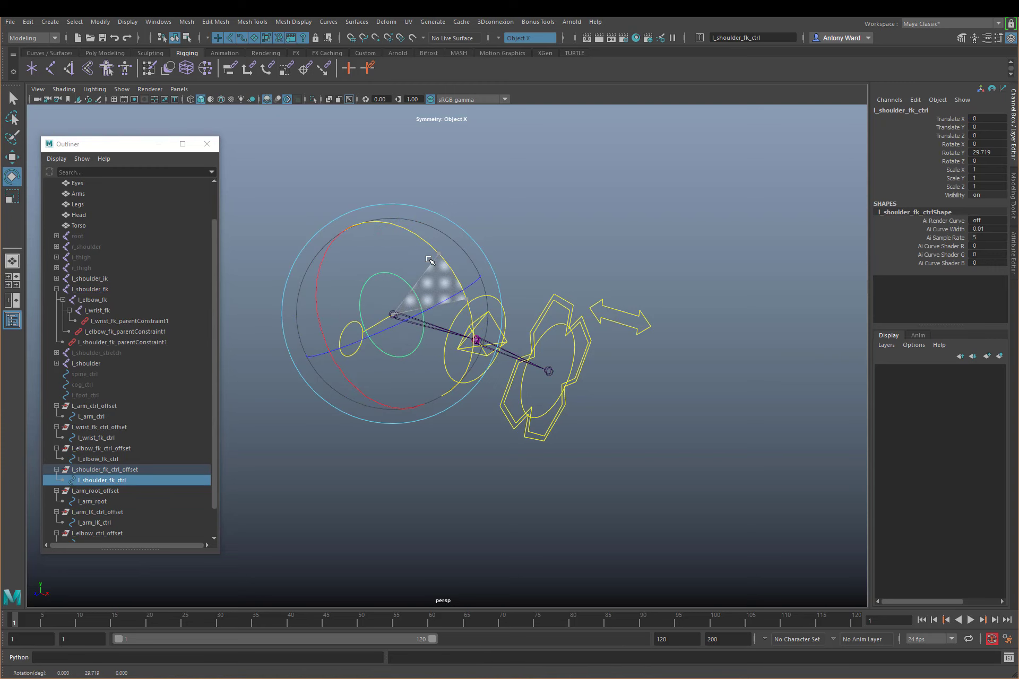
key(ctrl+z)
alt+drag(630, 374, 602, 342)
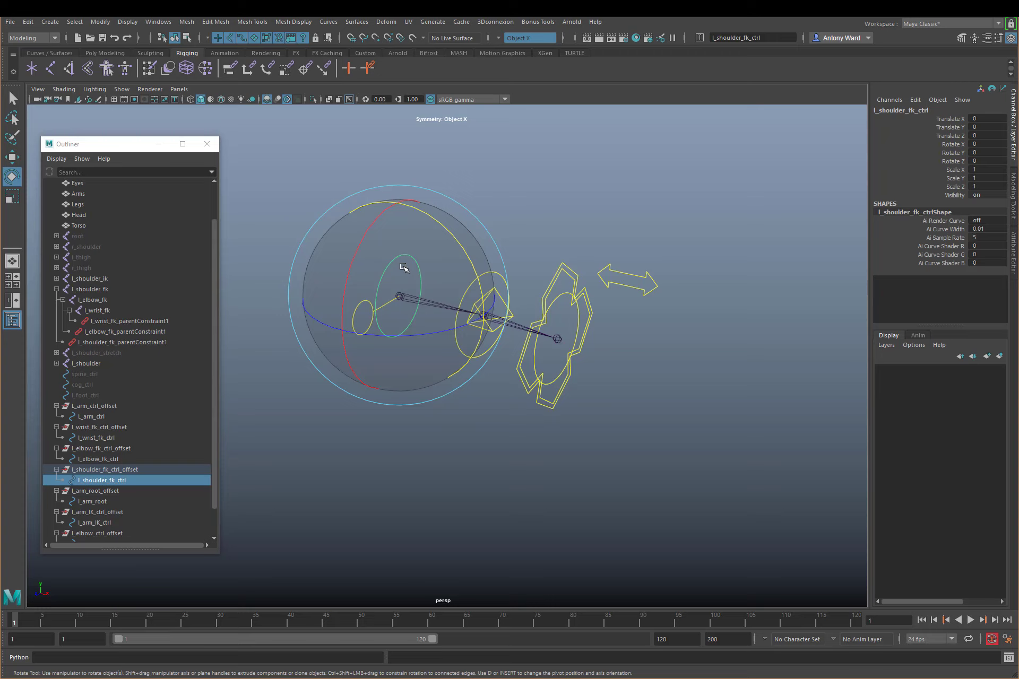
Parent l_elbow_fk_ctrl_offset under l_shoulder_fk_ctrl, and l_wrist_fk_ctrl_offset under l_elbow_fk_ctrl in the Outliner
scroll(148, 476, down, 1)
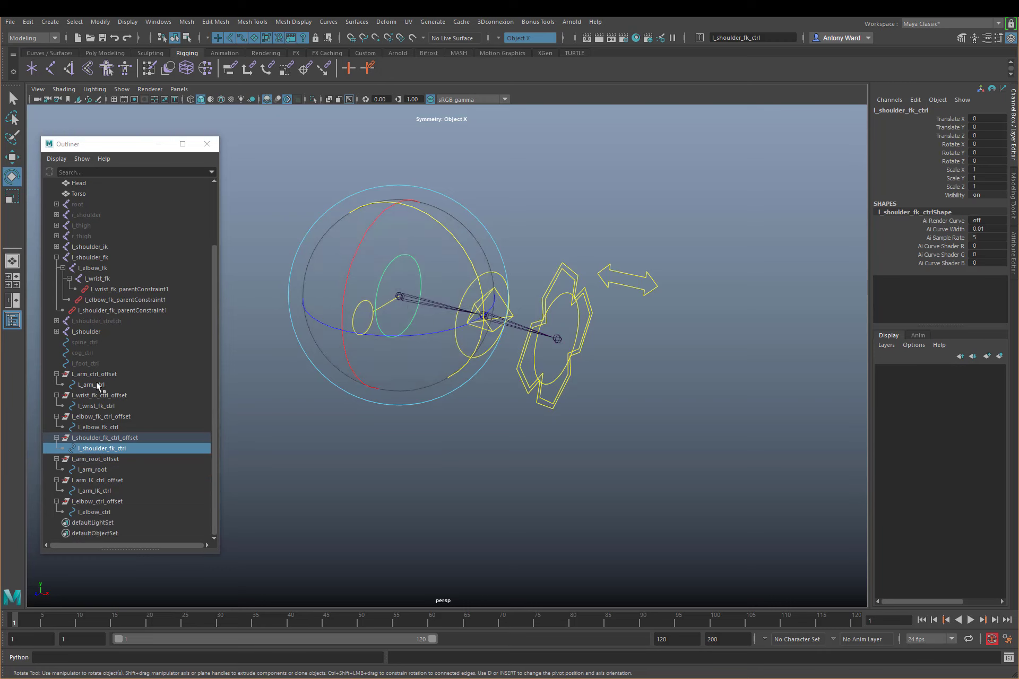
click(98, 438)
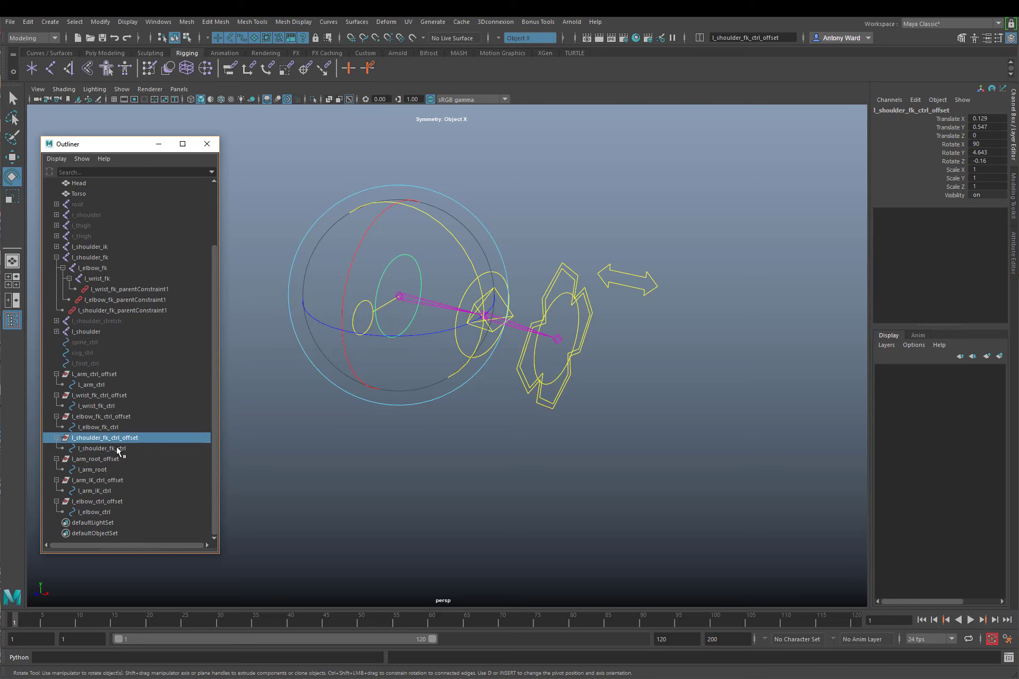
click(101, 418)
drag(102, 418, 116, 448)
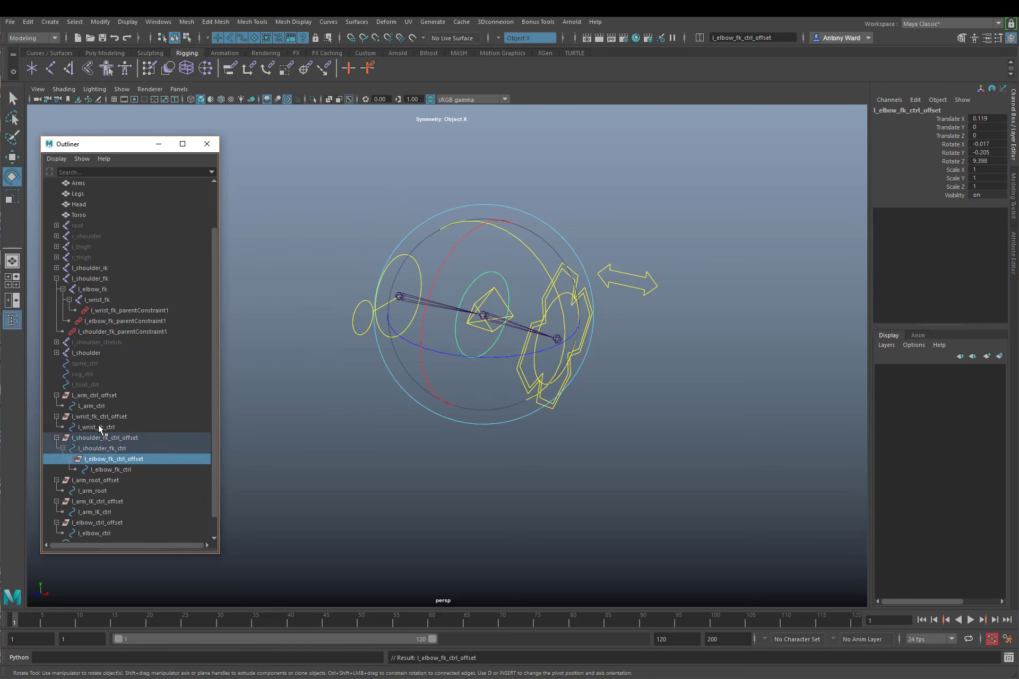
drag(101, 417, 117, 472)
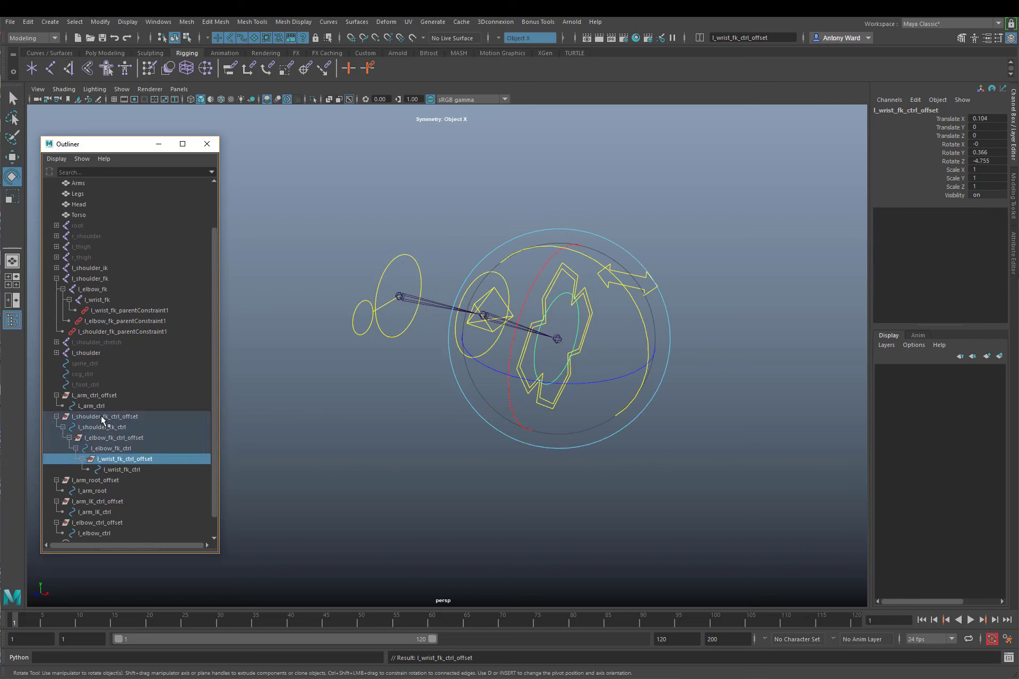
Try rotating l_shoulder_fk_ctrl and l_elbow_fk_ctrl to test the FK chain, and undo the elbow rotation
click(418, 261)
drag(477, 267, 401, 265)
click(557, 221)
click(439, 221)
key(ctrl+z)
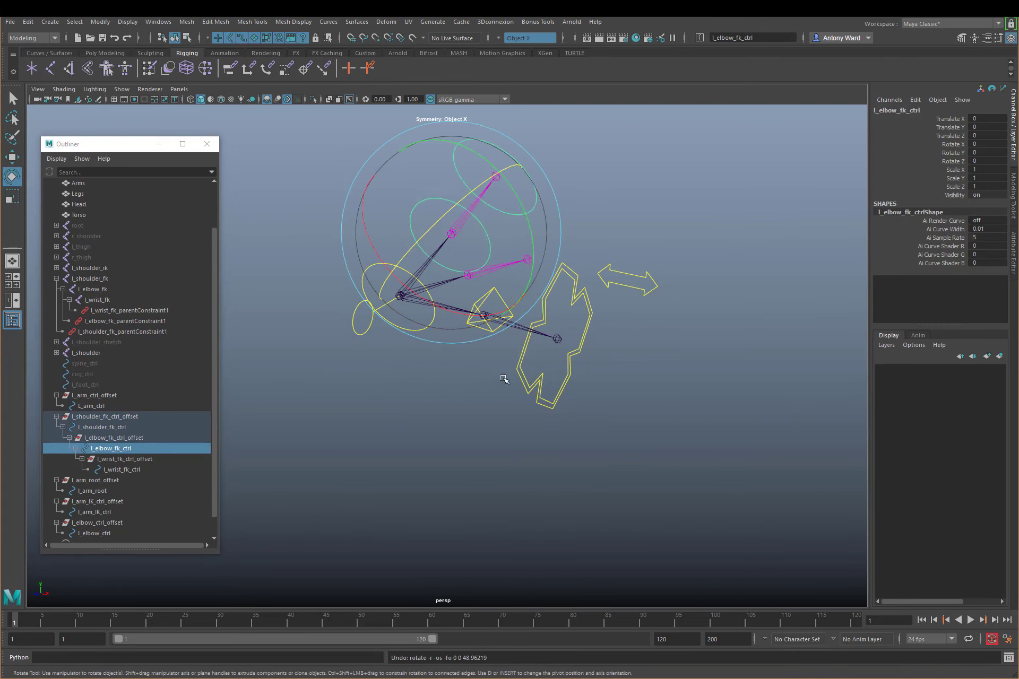
Inspect the posed l_elbow joint, reset l_shoulder_fk_ctrl's Rotate Y to 0 and clear the selection
alt+drag(503, 379, 564, 375)
click(484, 227)
click(555, 258)
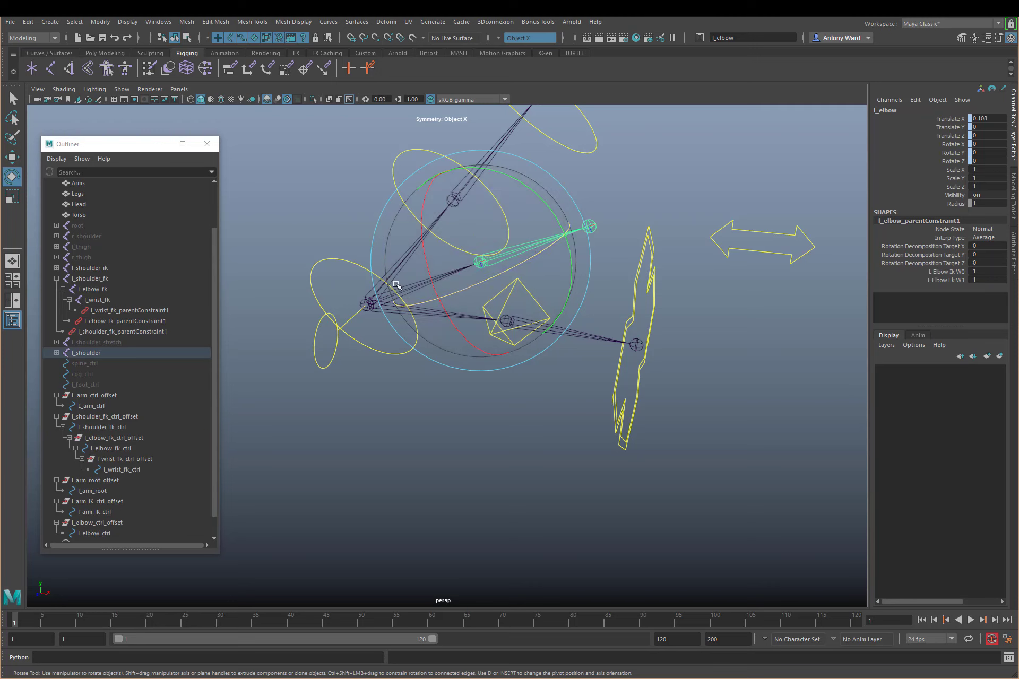
click(328, 268)
double_click(981, 152)
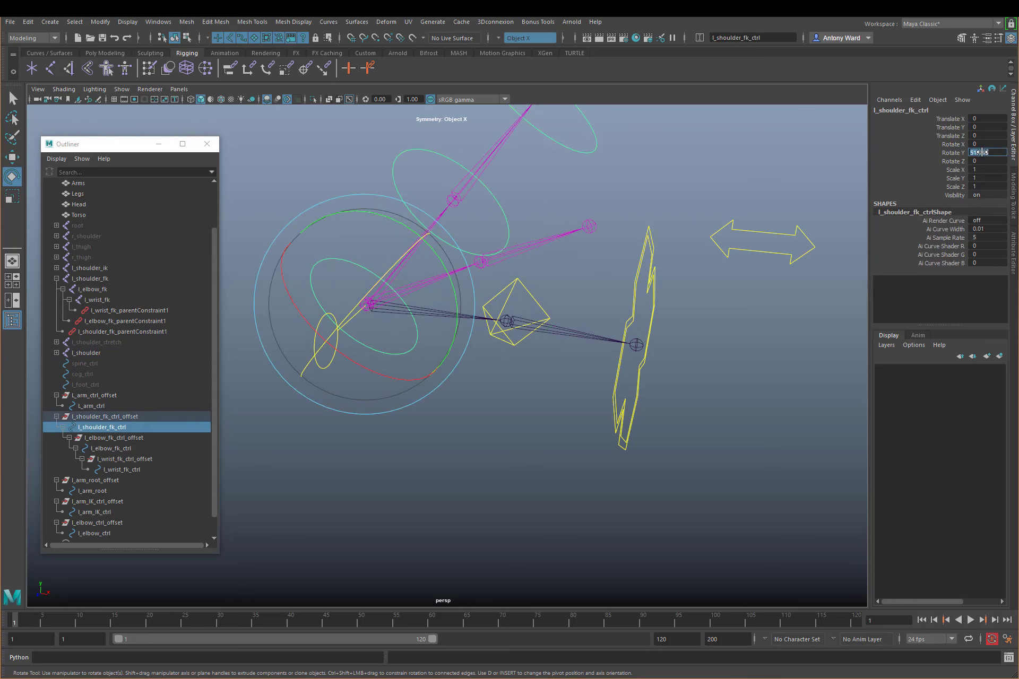
text(0)
key(Return)
mouse_move(726, 371)
alt+mouse_down()
mouse_move(574, 382)
mouse_move(605, 359)
mouse_move(714, 371)
alt+mouse_up()
click(714, 371)
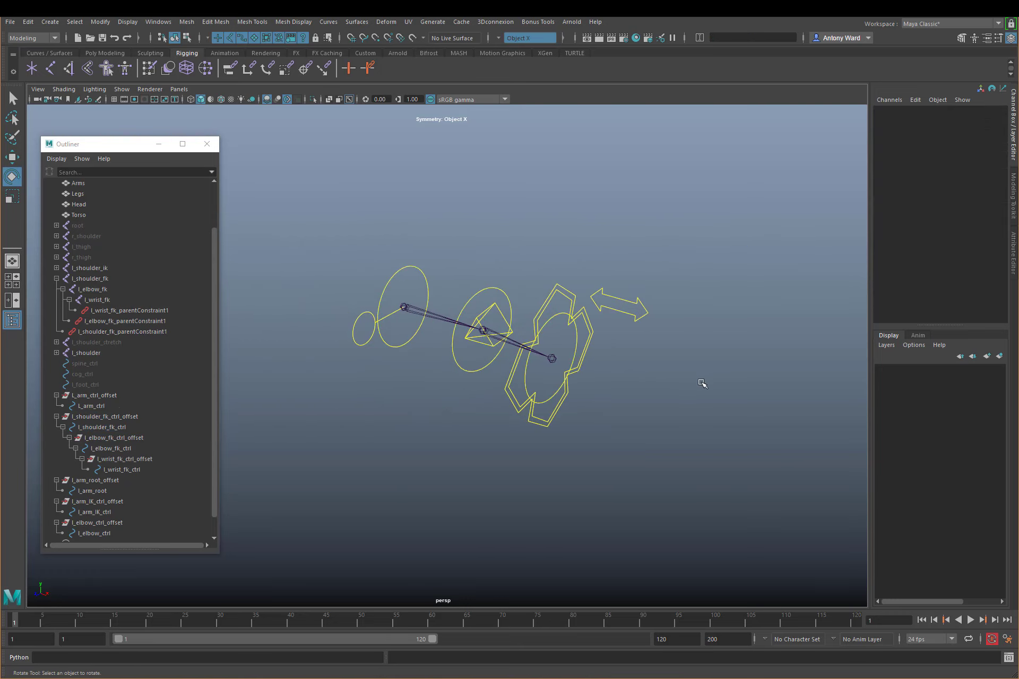
Collapse the l_shoulder_fk joint chain and all the arm control offset groups in the Outliner
alt+drag(636, 378, 663, 381)
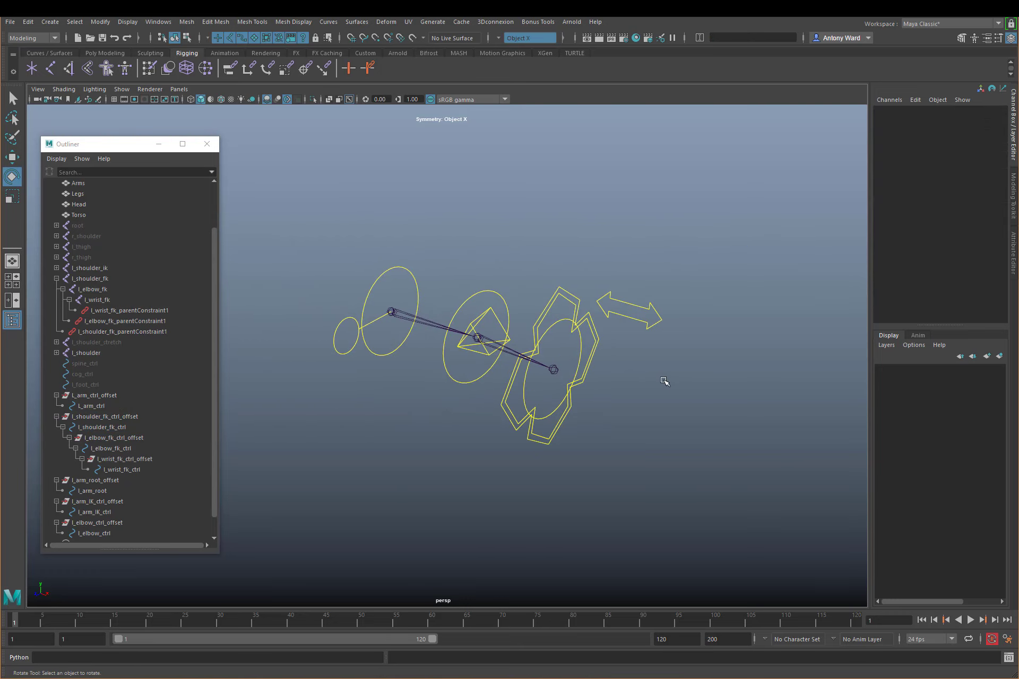
click(55, 416)
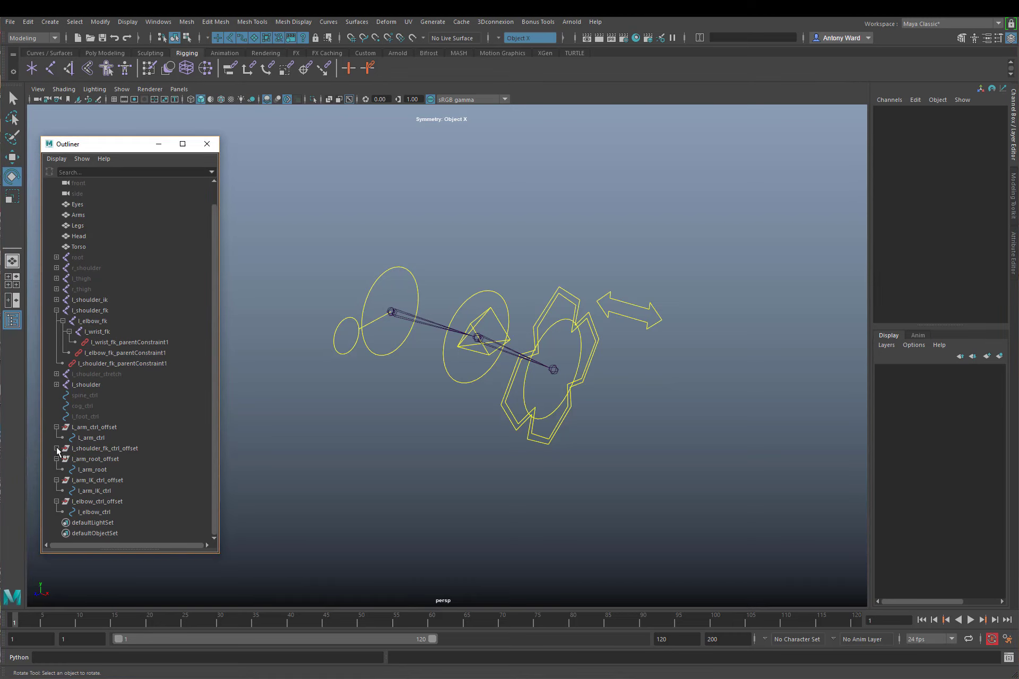
click(56, 427)
click(56, 321)
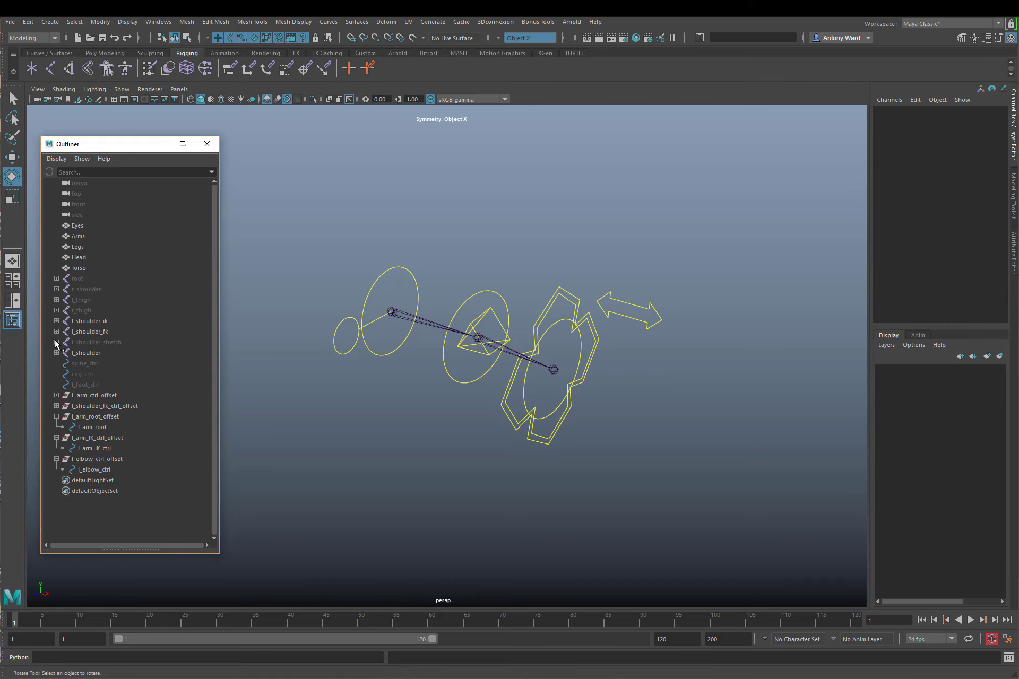
click(57, 417)
click(57, 427)
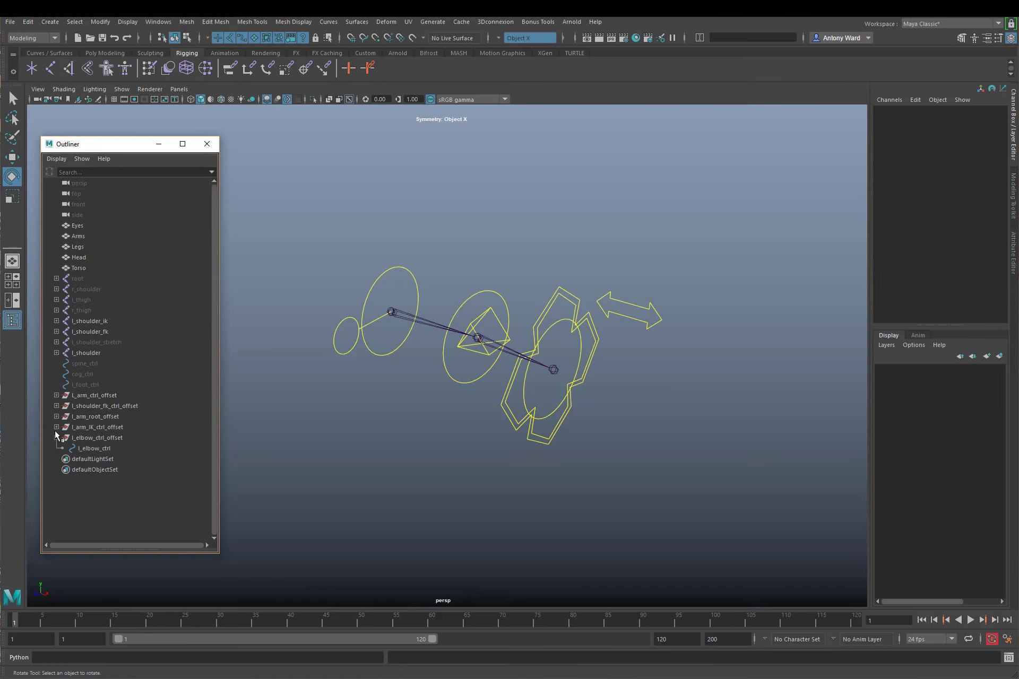
click(57, 437)
Add a keyable float attribute named IK_FK_Switch to L_arm_ctrl, with minimum 0, maximum 1 and default 0
click(659, 314)
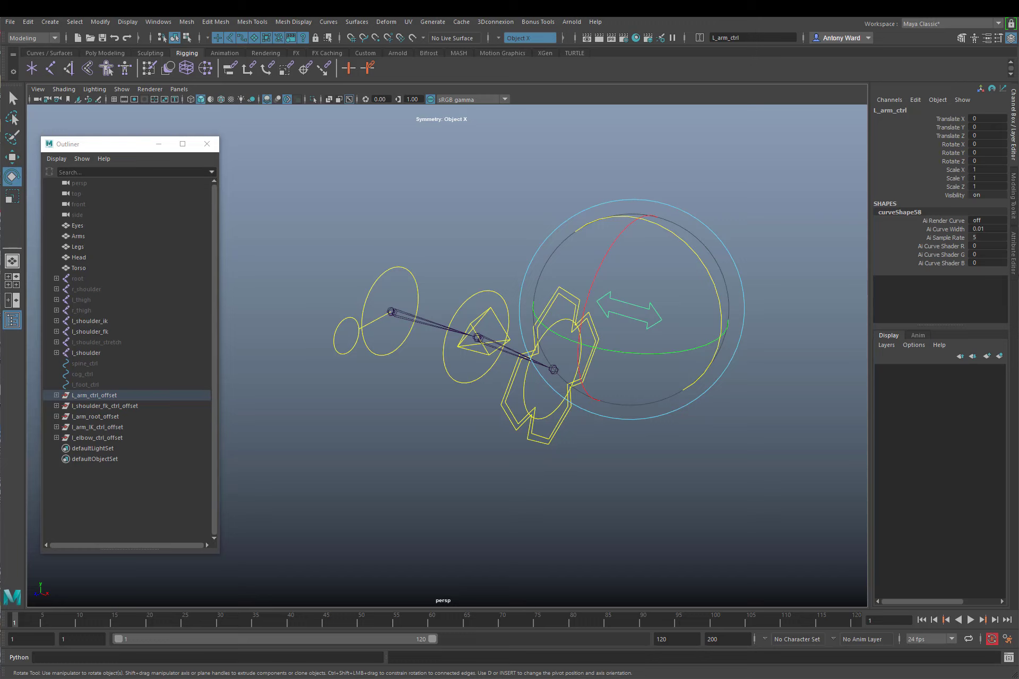
click(770, 284)
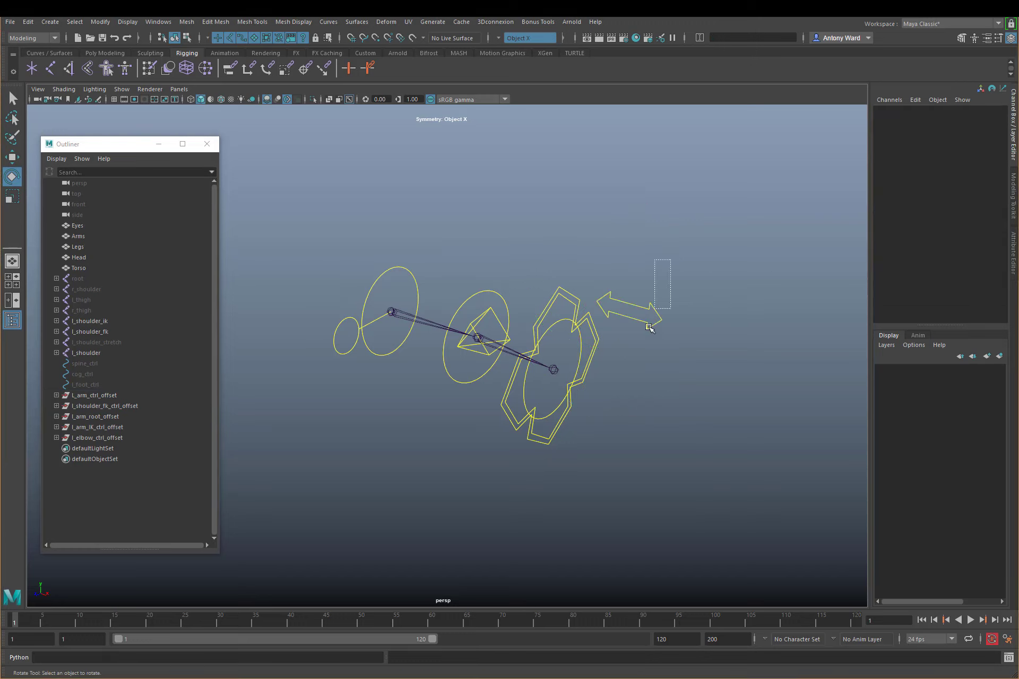
click(647, 327)
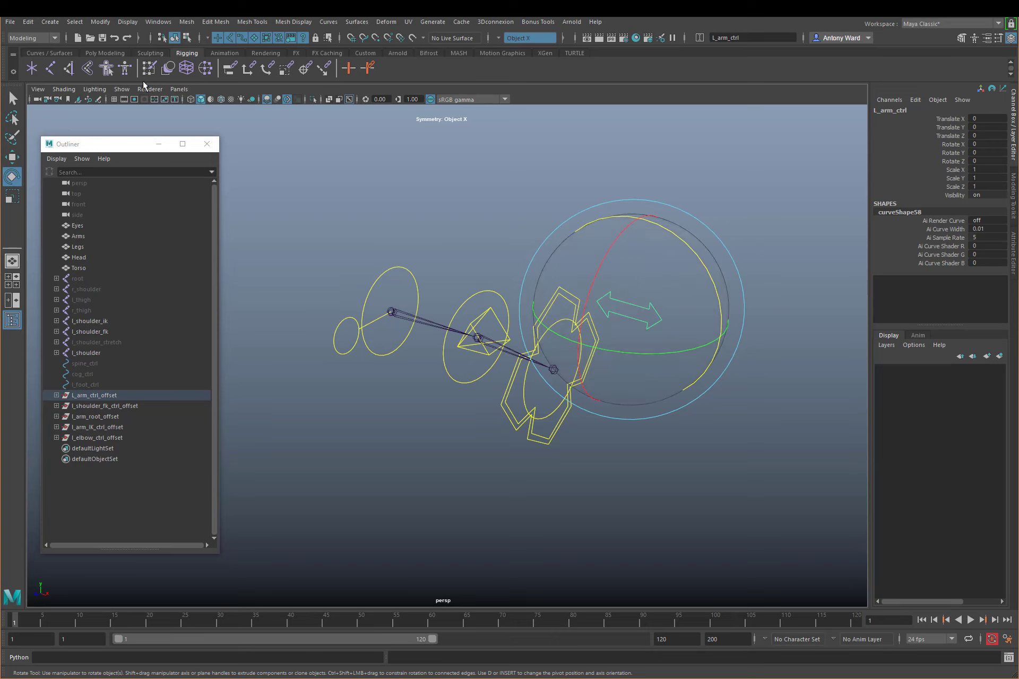
click(100, 22)
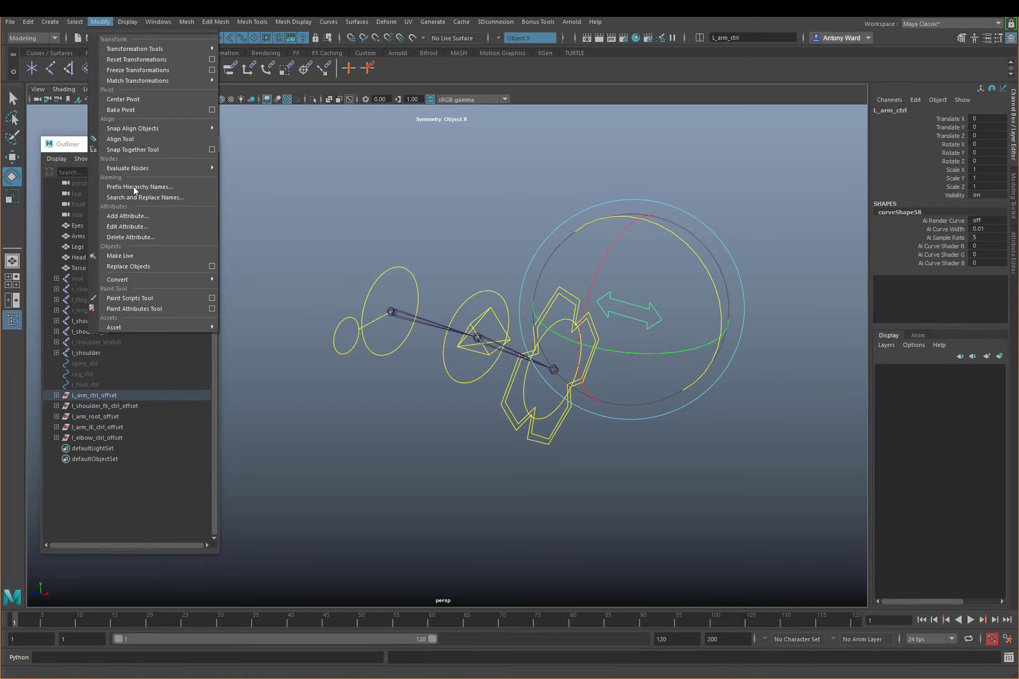
click(147, 215)
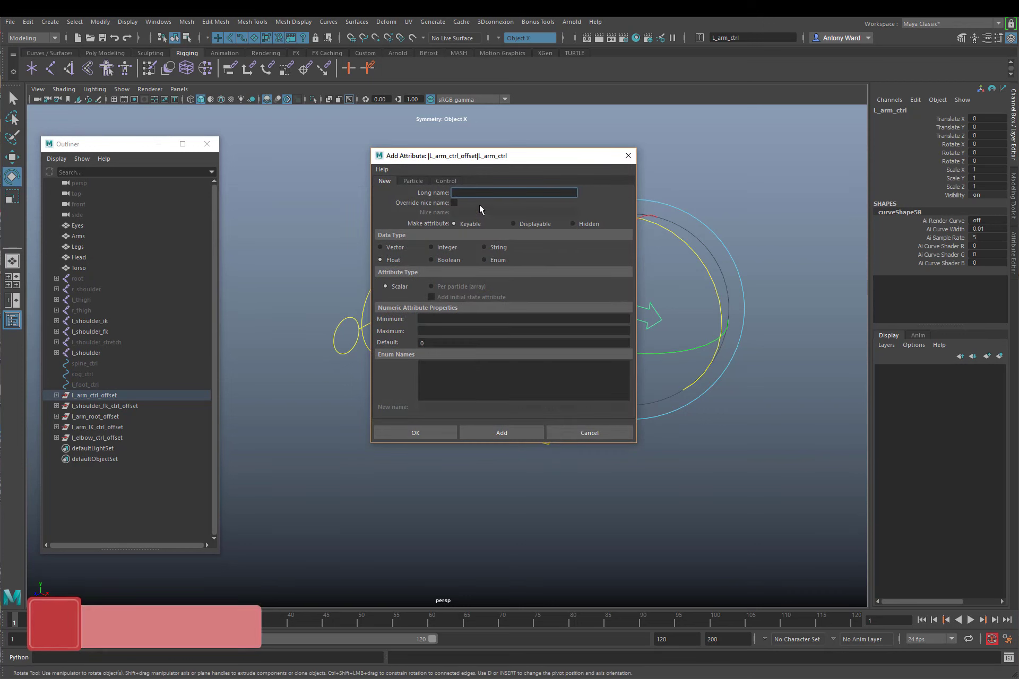
text(IK_FK_Switch)
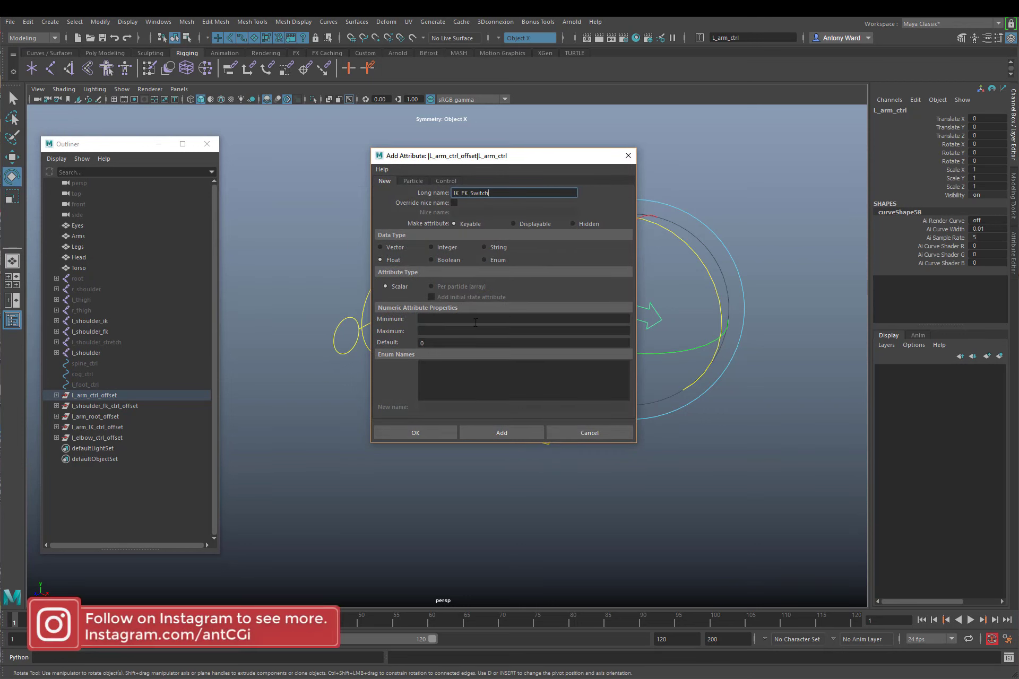
click(445, 318)
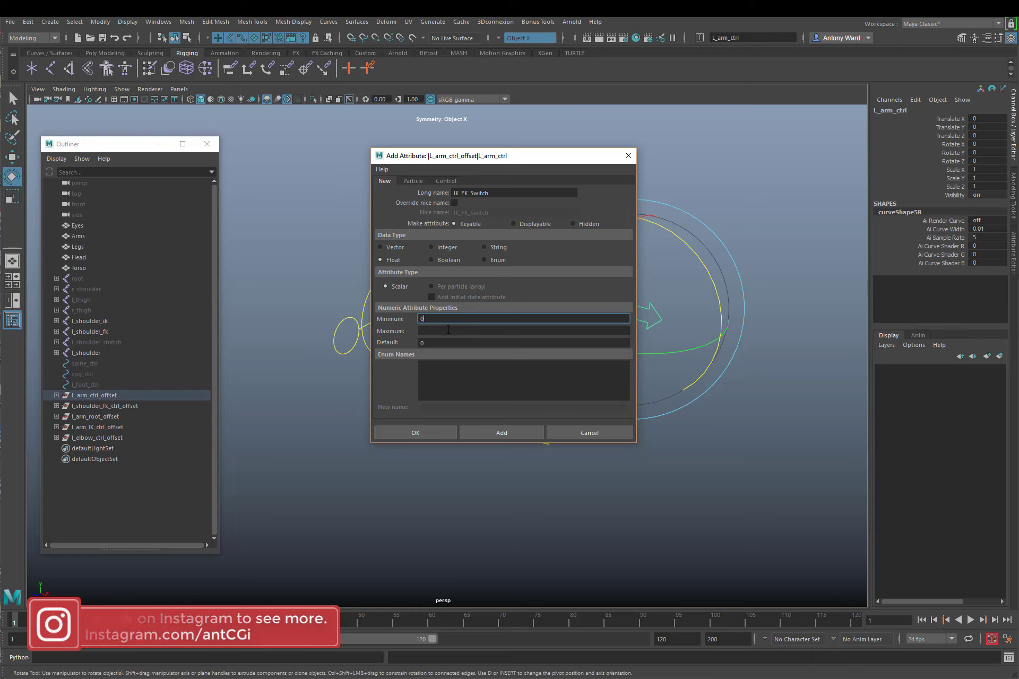
text(0)
key(Tab)
text(1)
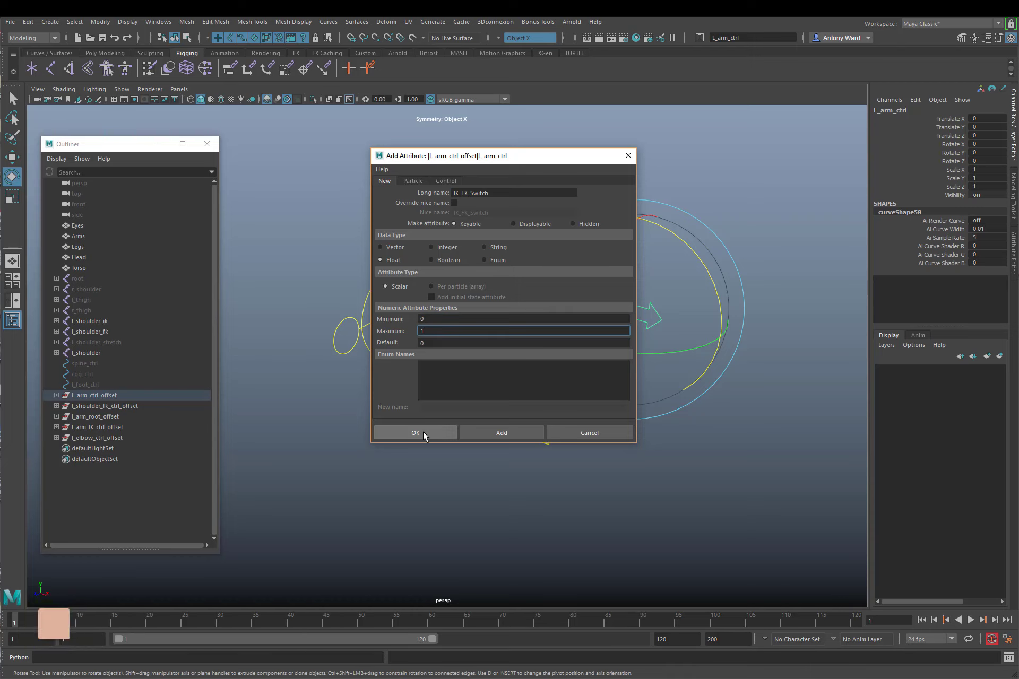
click(513, 433)
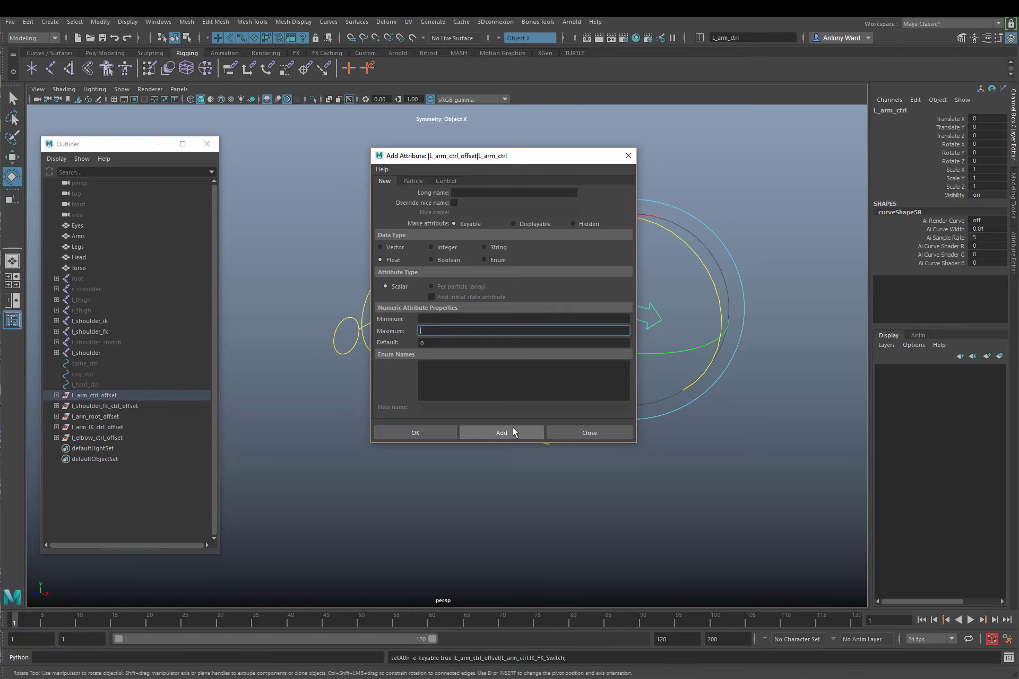
click(589, 432)
Slide the IK FK Switch attribute of L_arm_ctrl to 1, deselect the control and make the Outliner window narrower
click(950, 204)
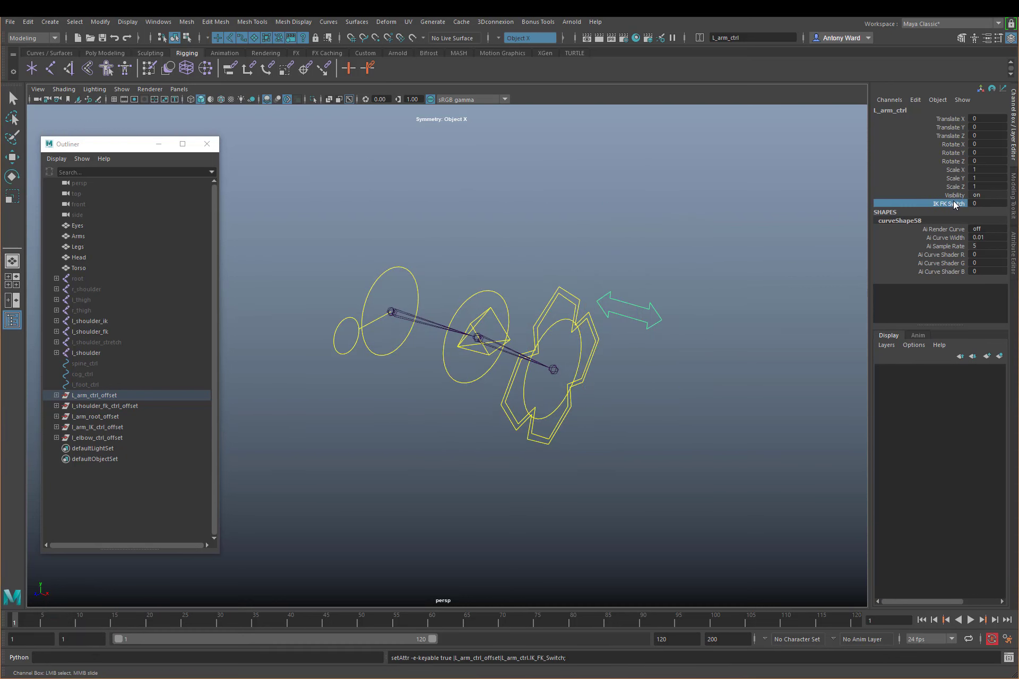
middle_drag(892, 211, 657, 214)
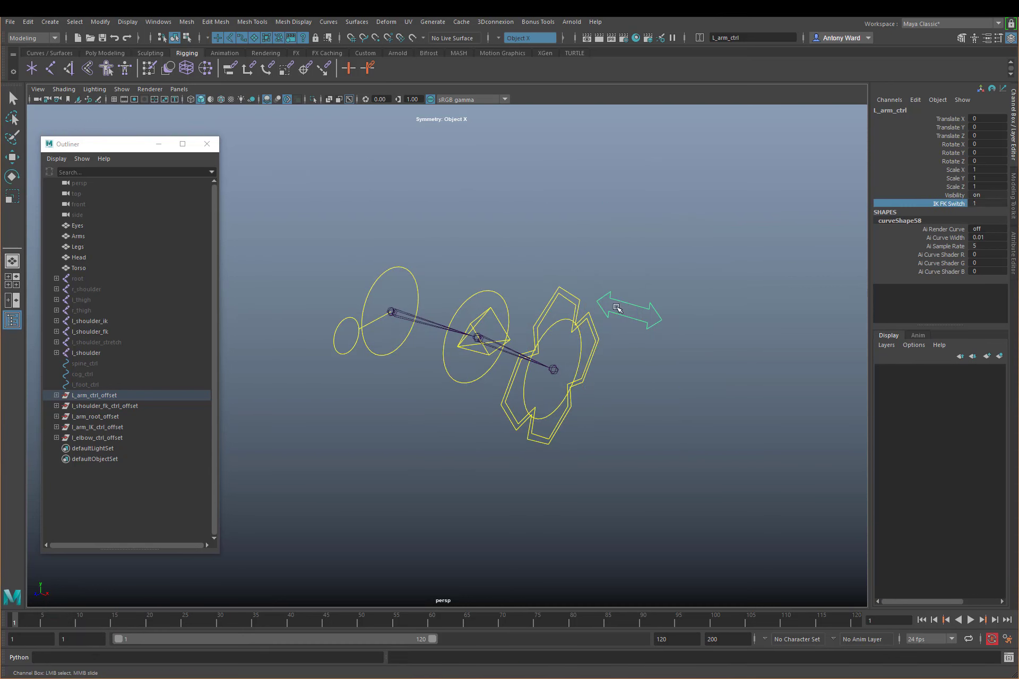
click(548, 237)
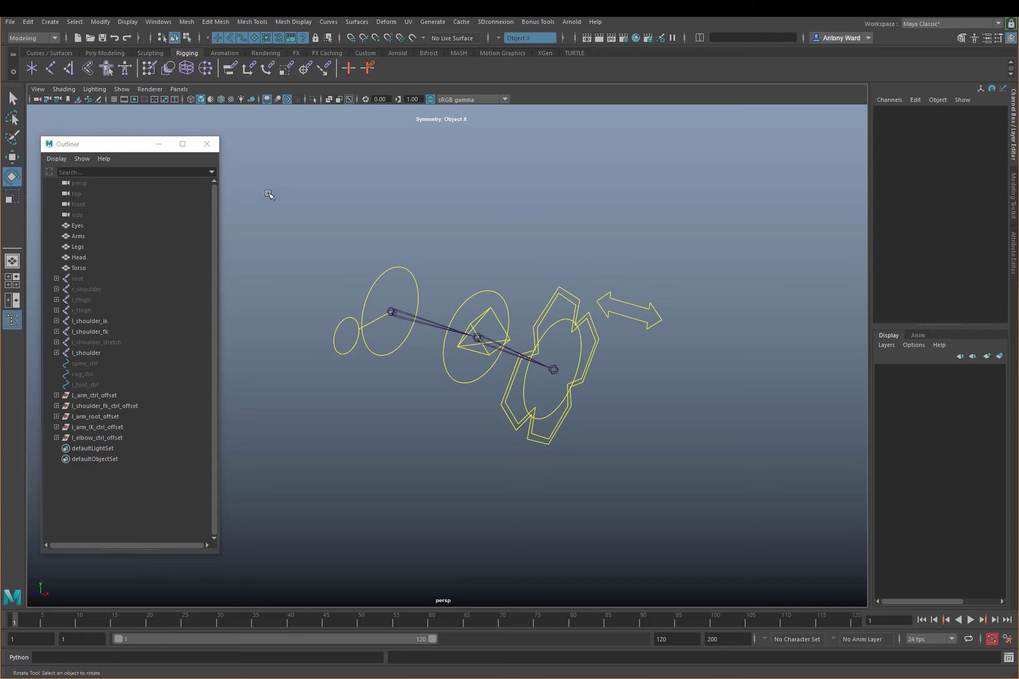
drag(219, 306, 181, 306)
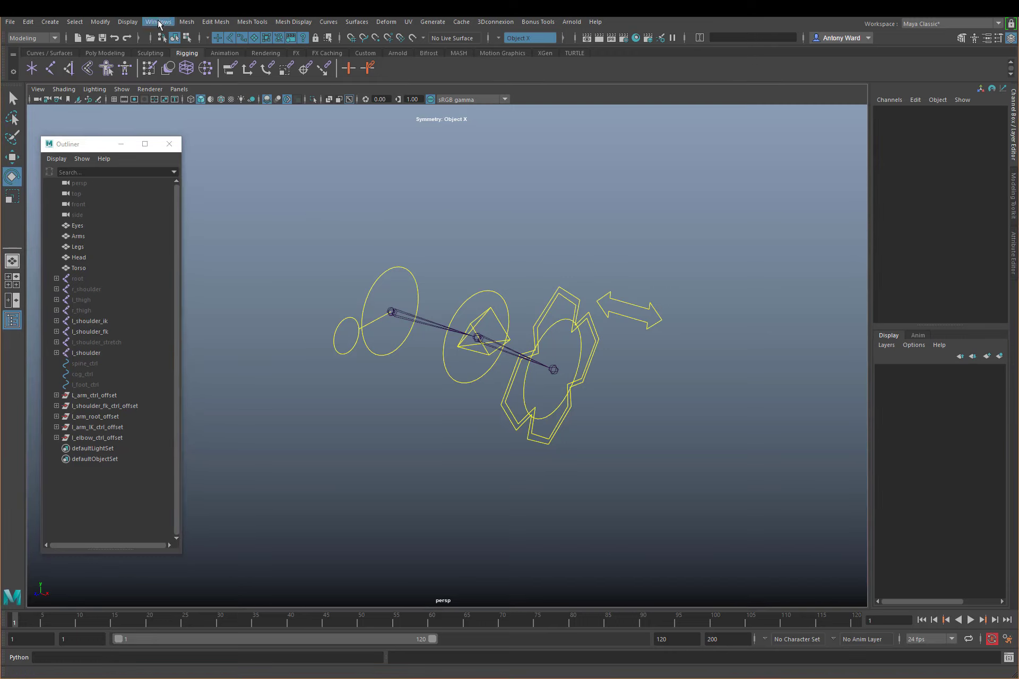
Open the Node Editor beside the rig and add the L_arm_ctrl control to its graph
click(158, 22)
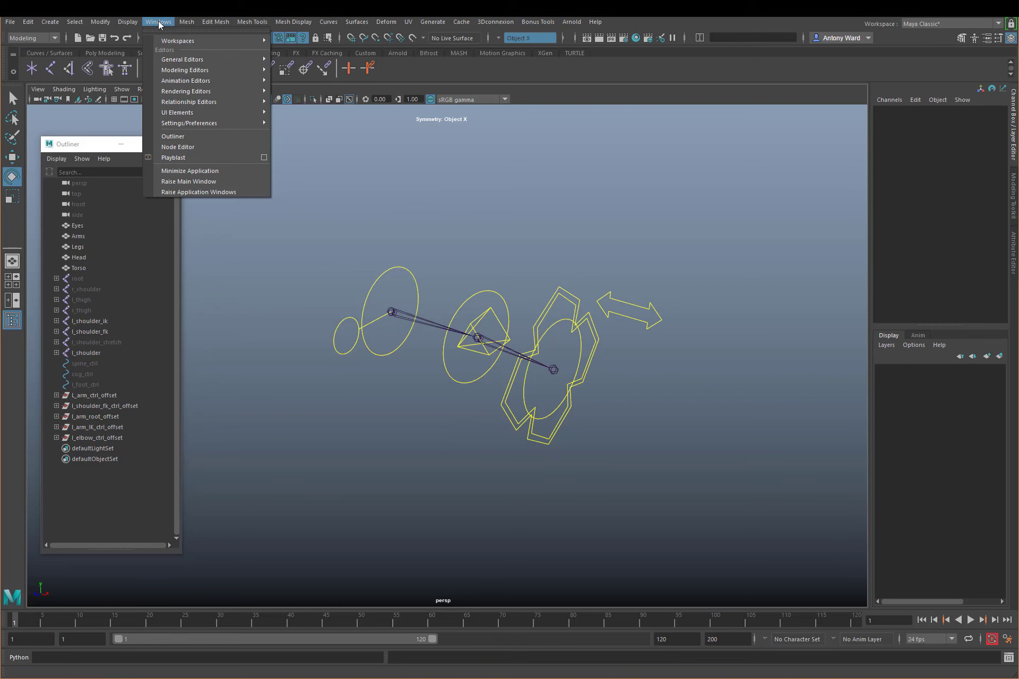
click(196, 148)
drag(198, 96, 698, 152)
alt+right_drag(329, 318, 414, 282)
click(411, 305)
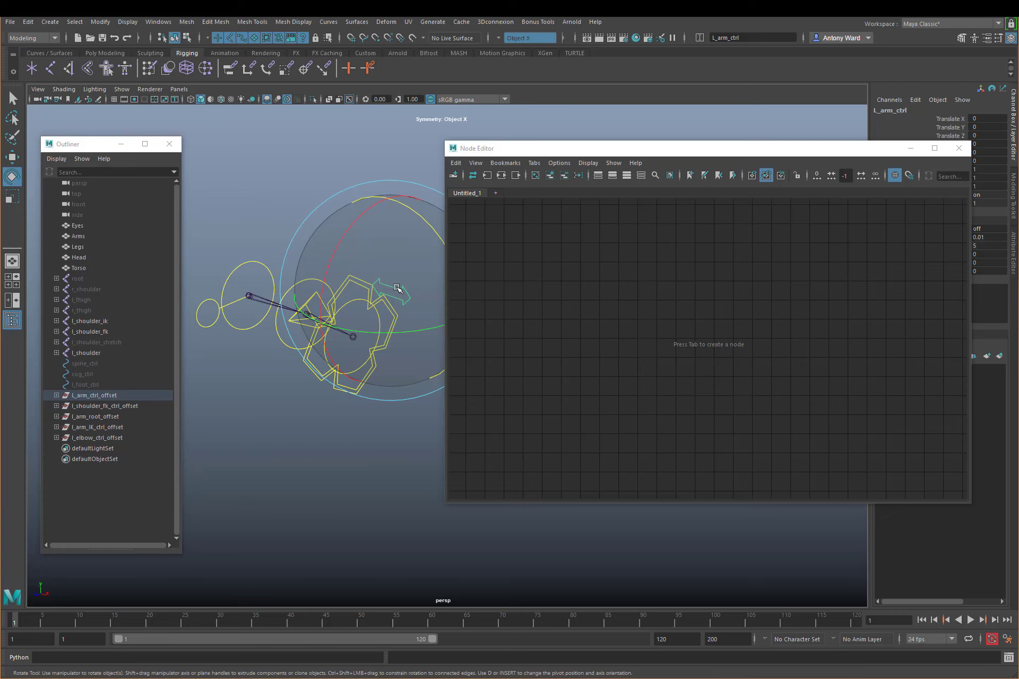
click(550, 176)
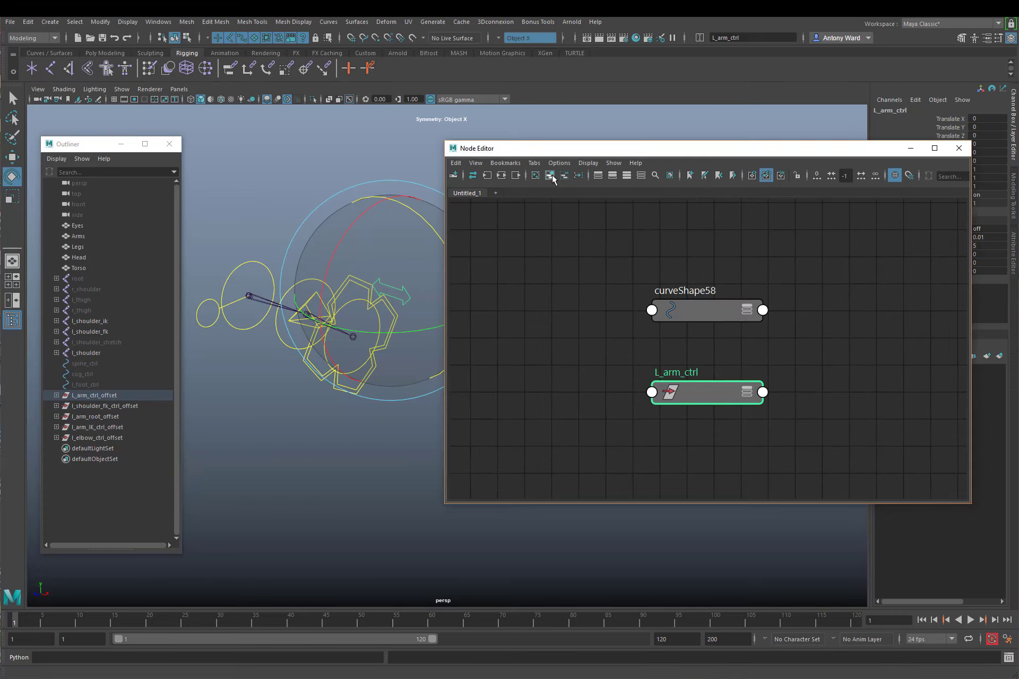
Remove the curveShape58 node from the Node Editor graph, leaving L_arm_ctrl
click(711, 315)
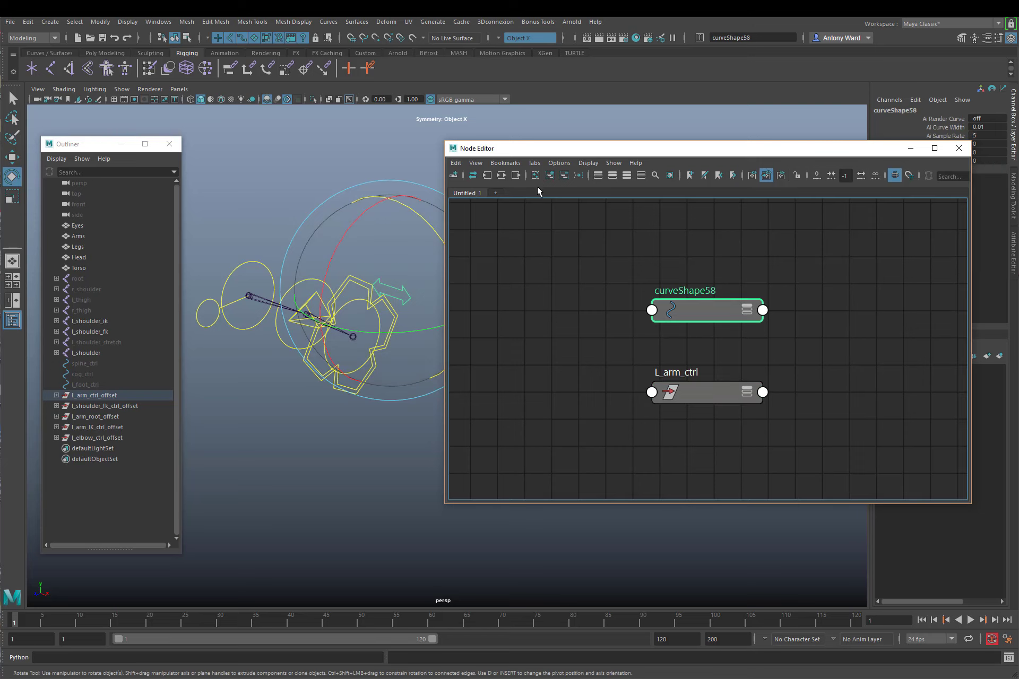
click(564, 175)
scroll(643, 298, down, 2)
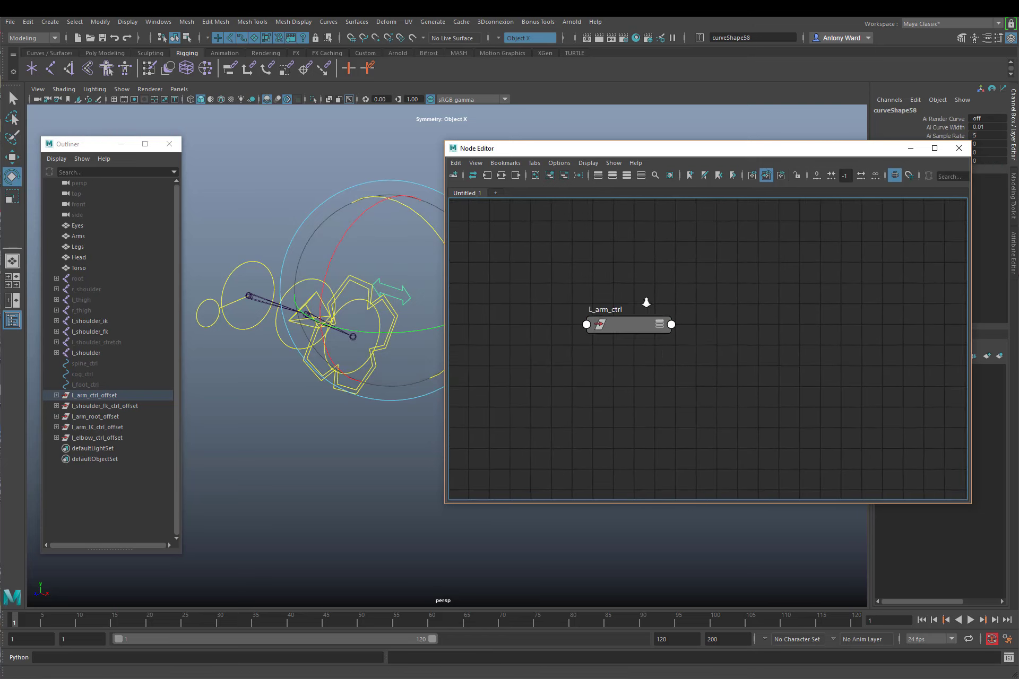
middle_drag(644, 298, 614, 319)
Expand the L_arm_ctrl node to show all its attributes, including IK FK Switch, and clear the selection
click(617, 295)
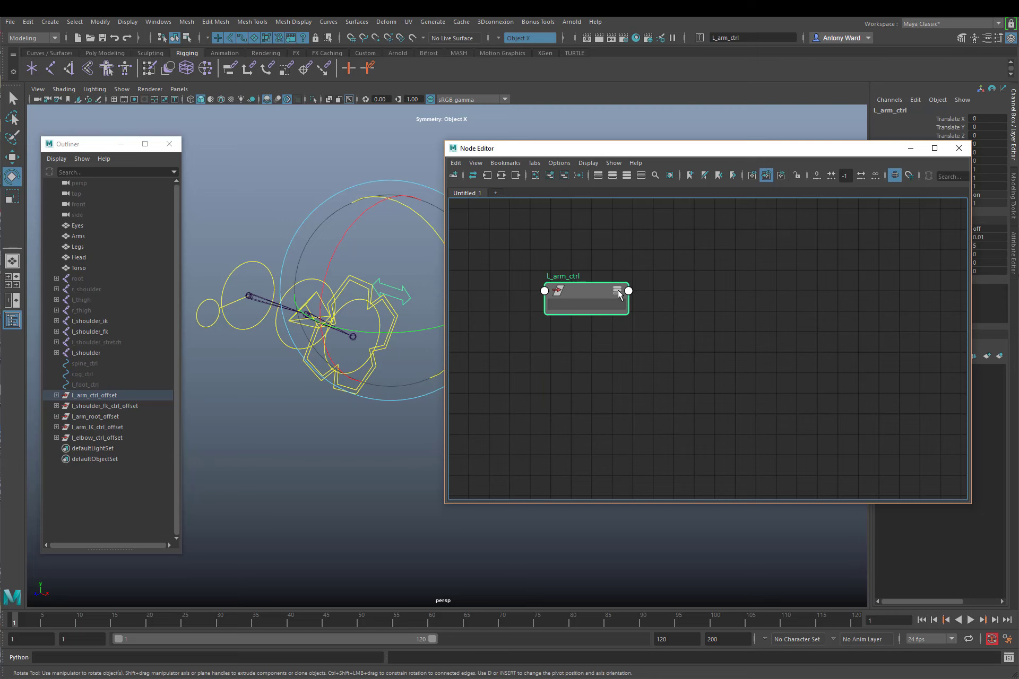
click(617, 291)
middle_drag(685, 375, 634, 318)
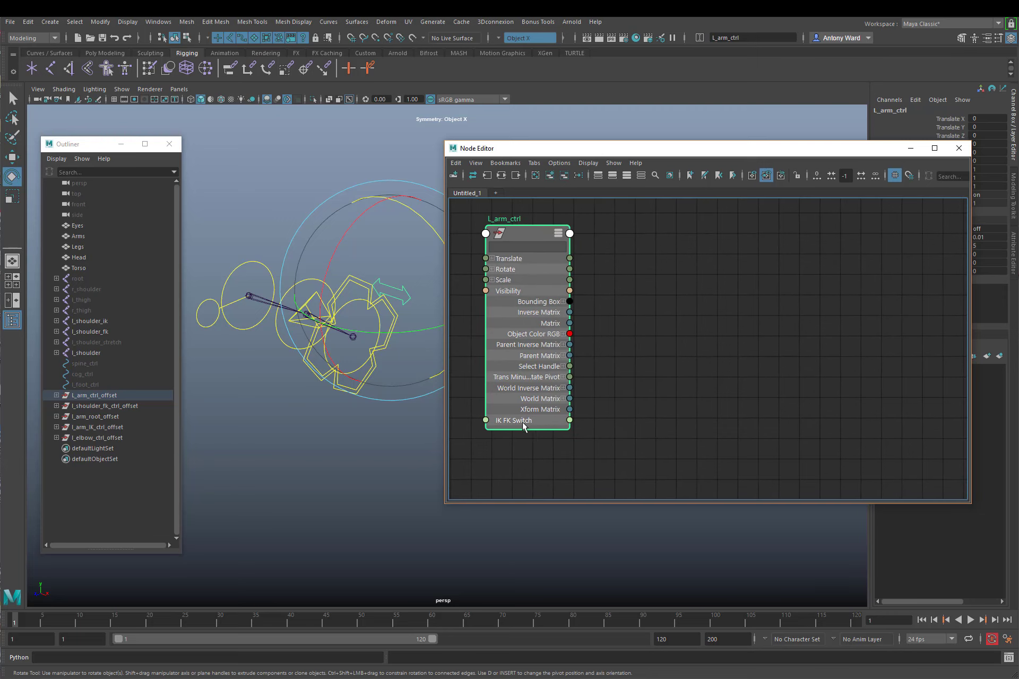
click(750, 340)
scroll(750, 340, down, 2)
middle_drag(706, 346, 733, 341)
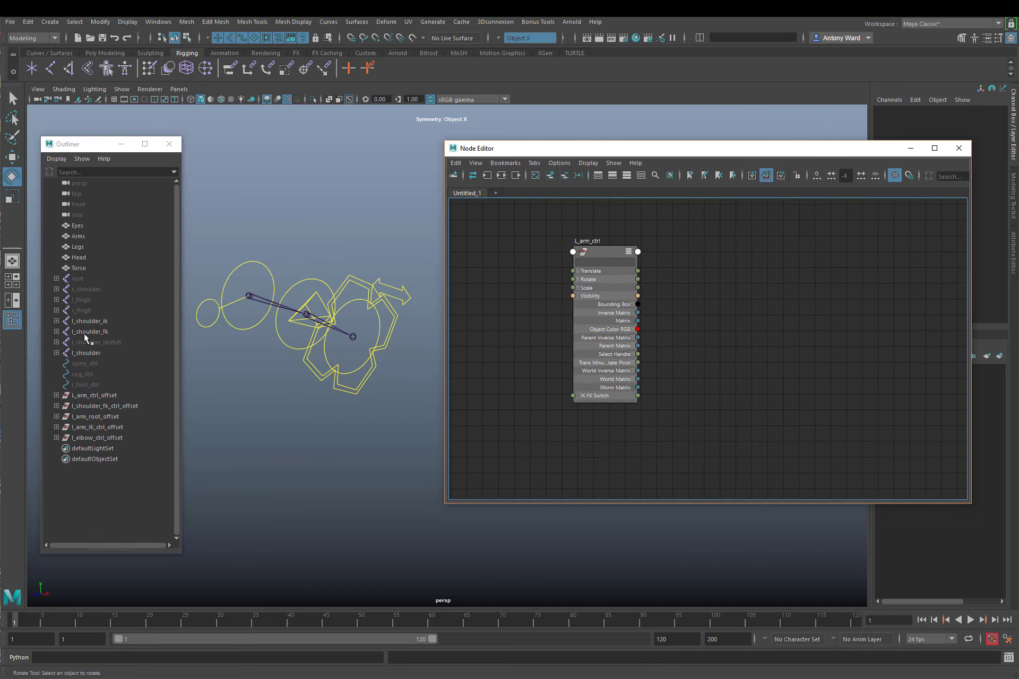
Expand the l_shoulder joint chain in the Outliner and add its shoulder, elbow and wrist parent constraints to the node graph
click(57, 353)
drag(133, 384, 132, 402)
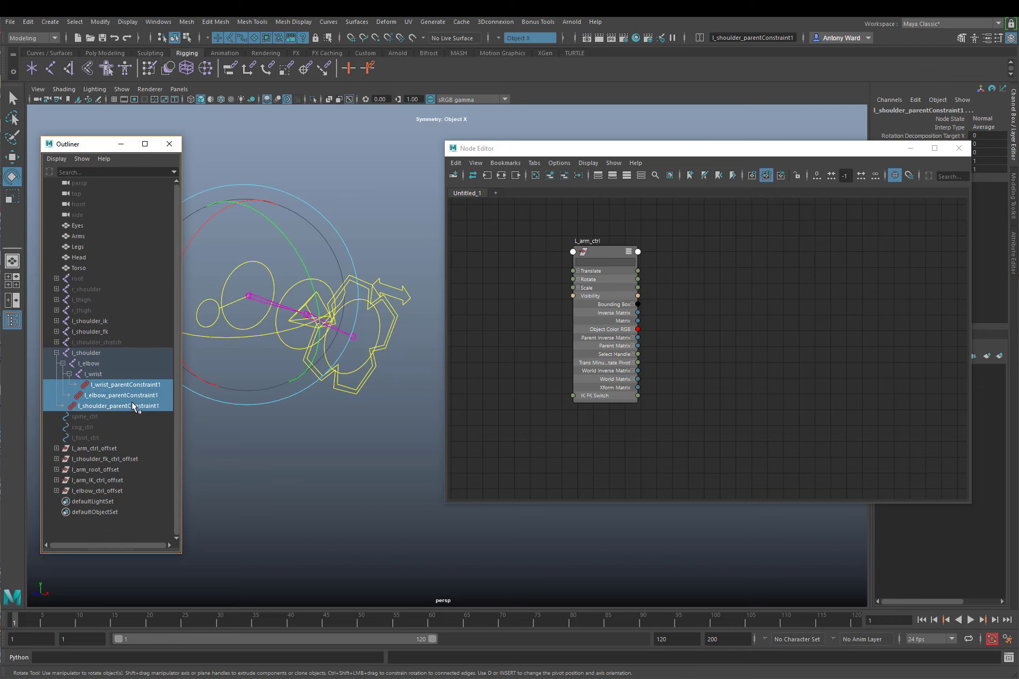
click(552, 179)
scroll(727, 323, down, 3)
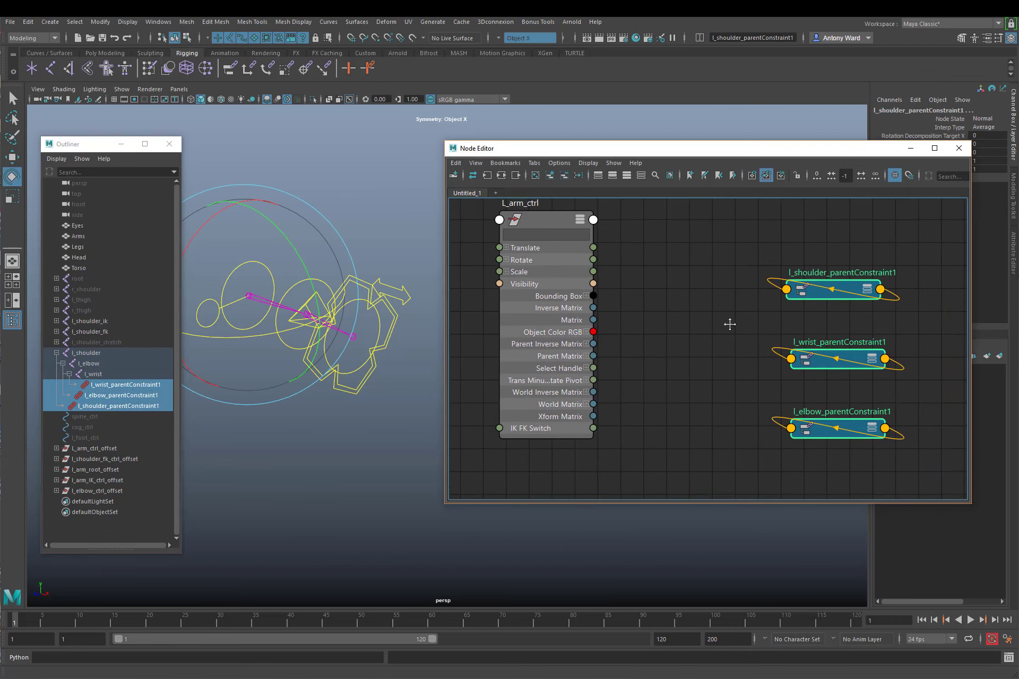
Display all attributes on the three parent constraint nodes and deselect them
click(612, 176)
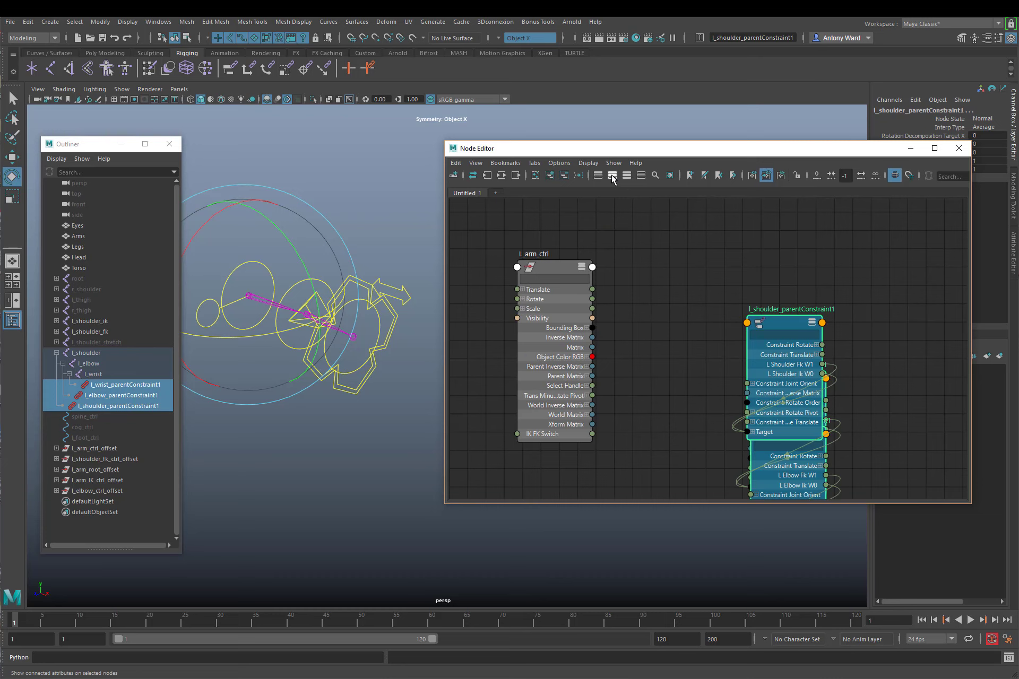
click(627, 176)
click(648, 207)
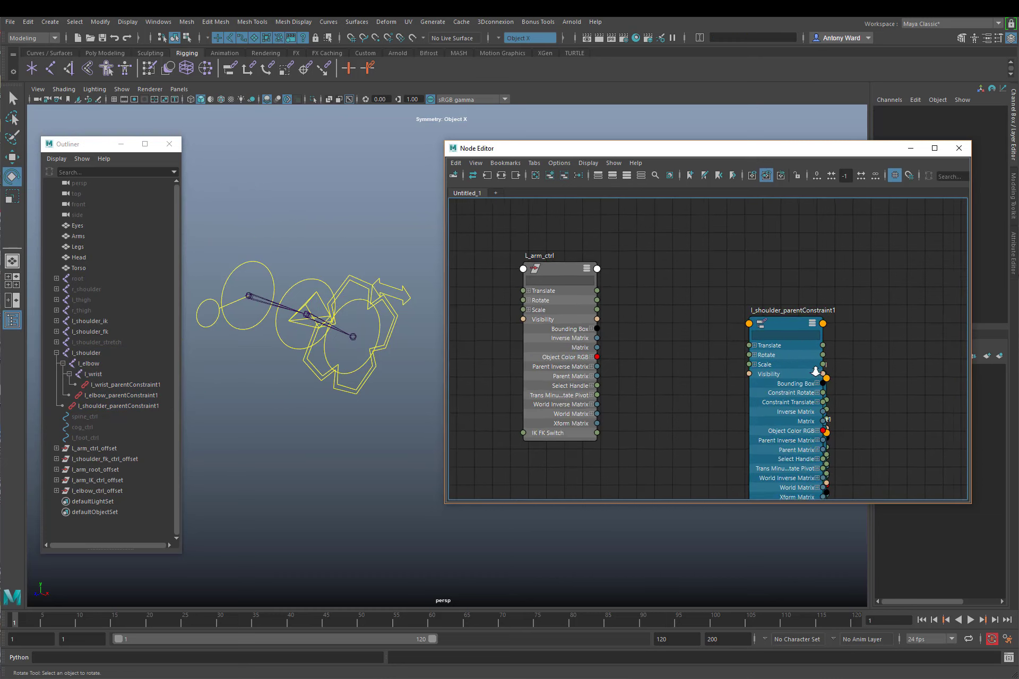
Arrange the shoulder, wrist and elbow parent constraint nodes side by side, beside the L_arm_ctrl node
scroll(815, 372, down, 3)
click(760, 271)
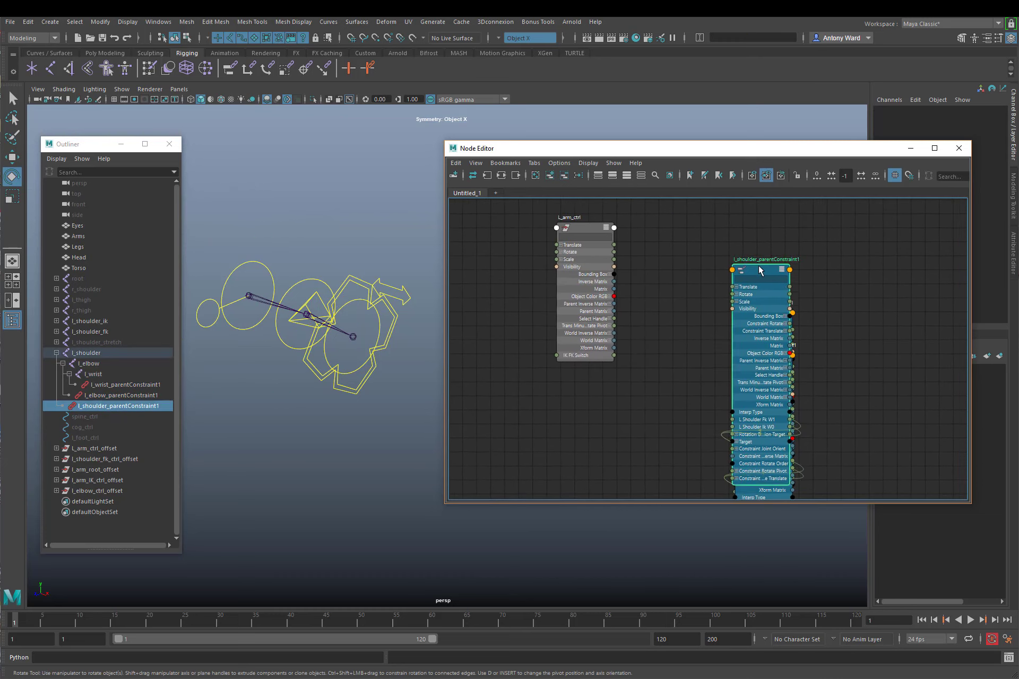
drag(759, 271, 668, 237)
drag(760, 313, 746, 235)
click(841, 383)
click(790, 364)
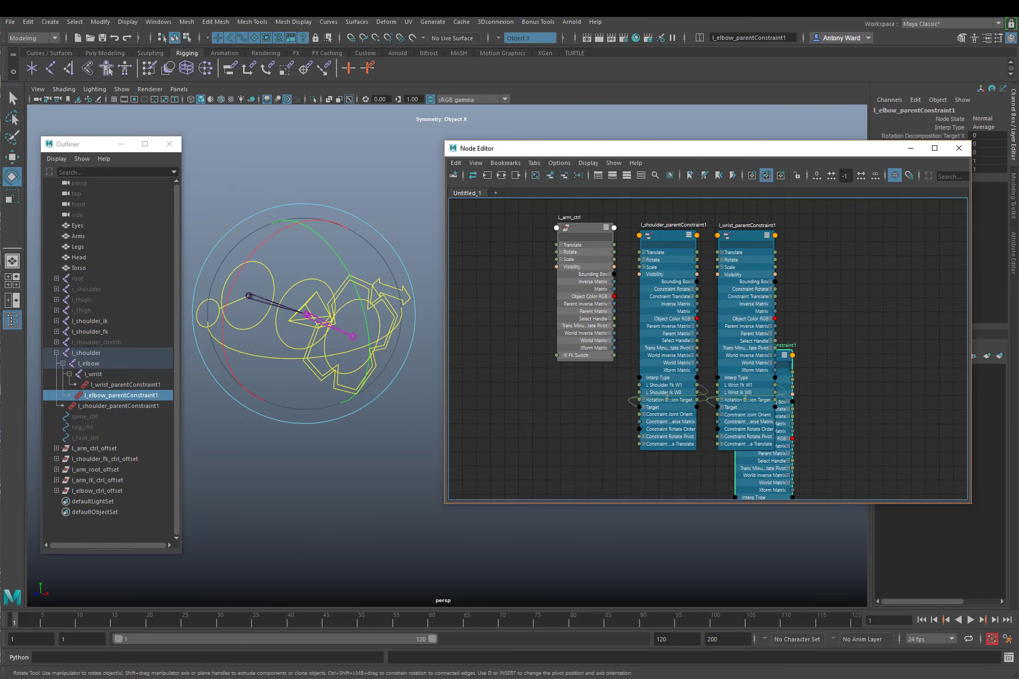
drag(780, 363, 837, 240)
Move the Node Editor window up and enlarge it to give the graph more room
drag(722, 155, 712, 90)
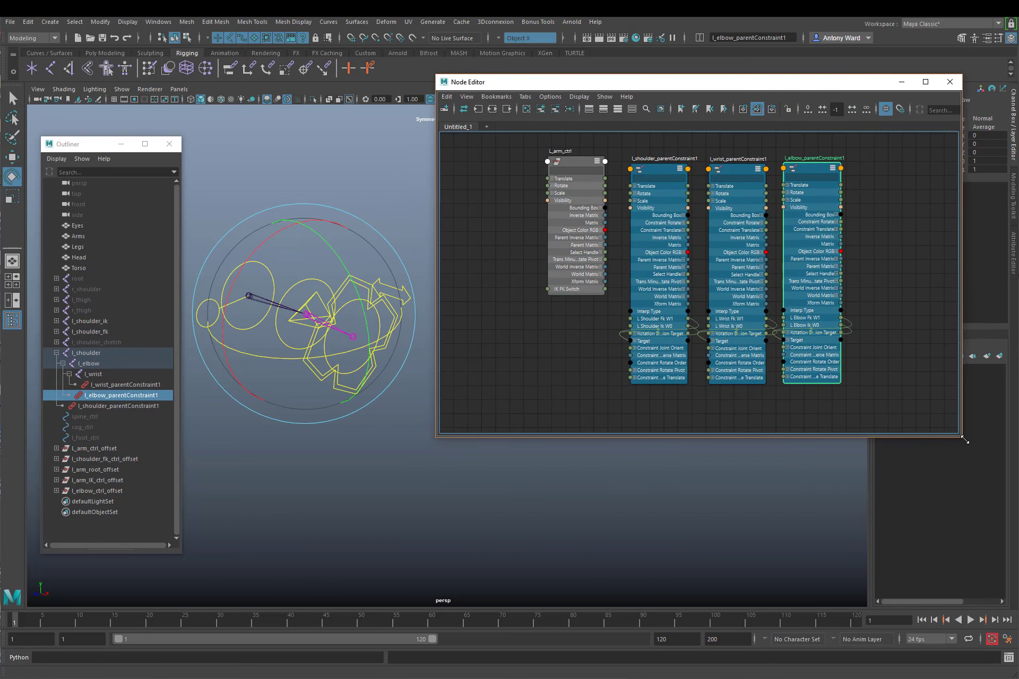
drag(964, 440, 998, 637)
middle_drag(733, 415, 764, 503)
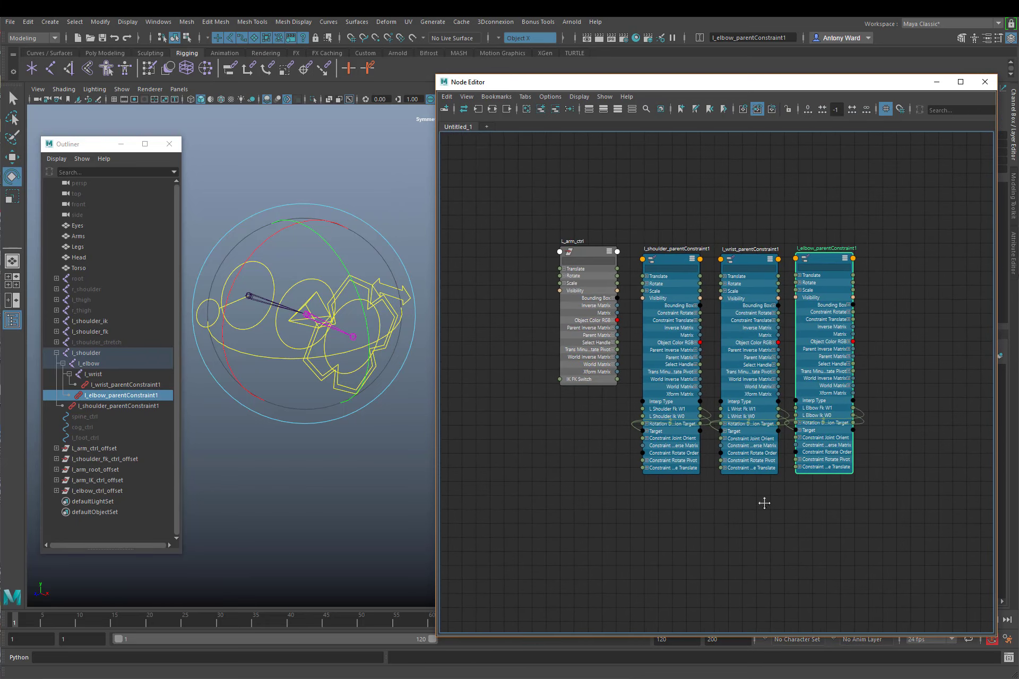
Place the L_arm_ctrl node lower and further away from the three constraint nodes, leaving space between them
scroll(796, 500, up, 3)
drag(565, 201, 565, 354)
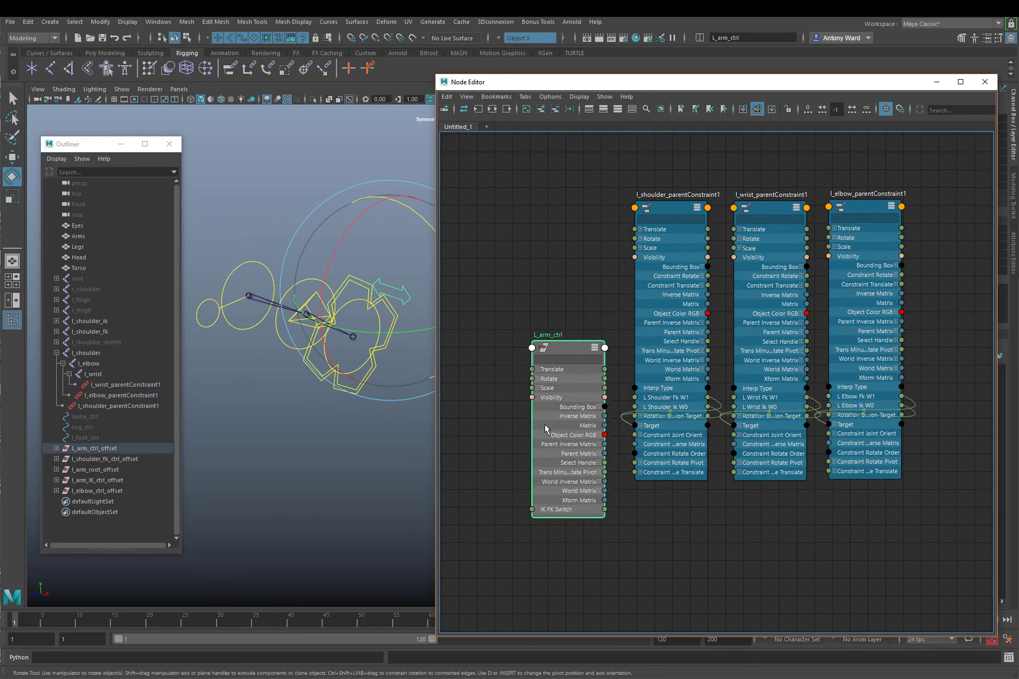
drag(547, 429, 479, 476)
middle_drag(743, 502, 761, 461)
scroll(703, 399, up, 1)
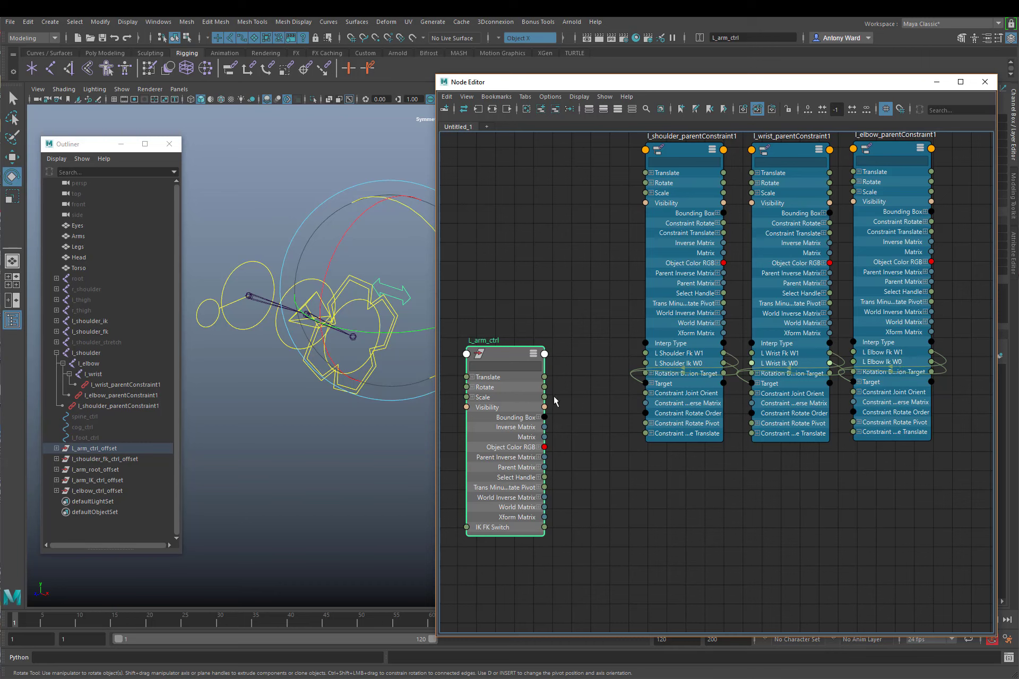
drag(503, 355, 504, 336)
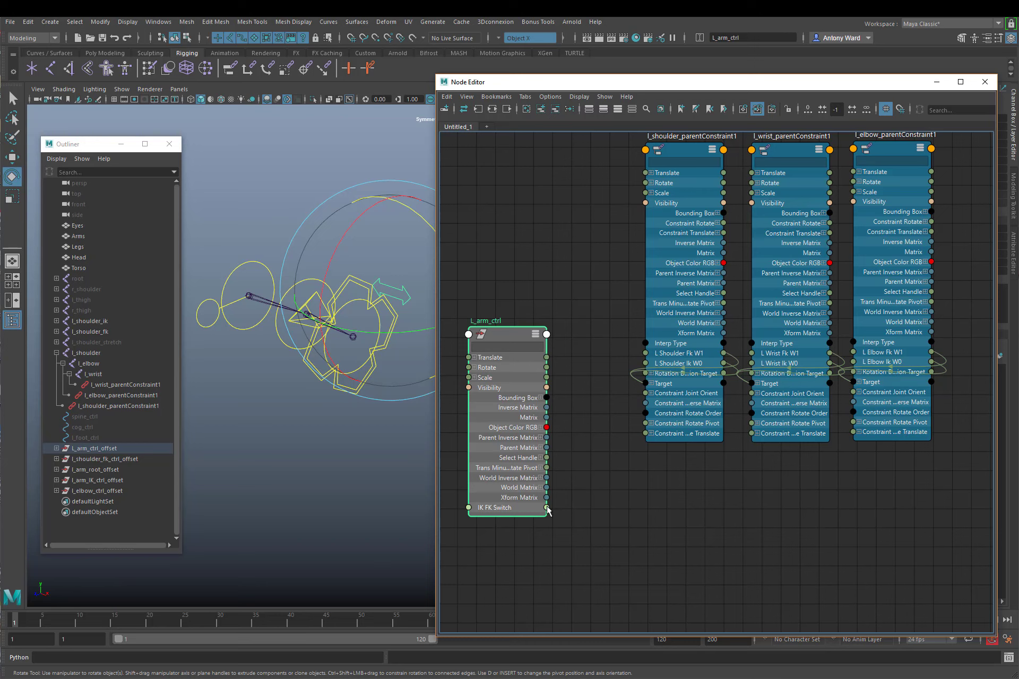
Connect L_arm_ctrl's IK FK Switch to L Shoulder Ik W0, L Wrist Ik W0 and L Elbow Ik W0 on the parent constraints
drag(547, 509, 646, 364)
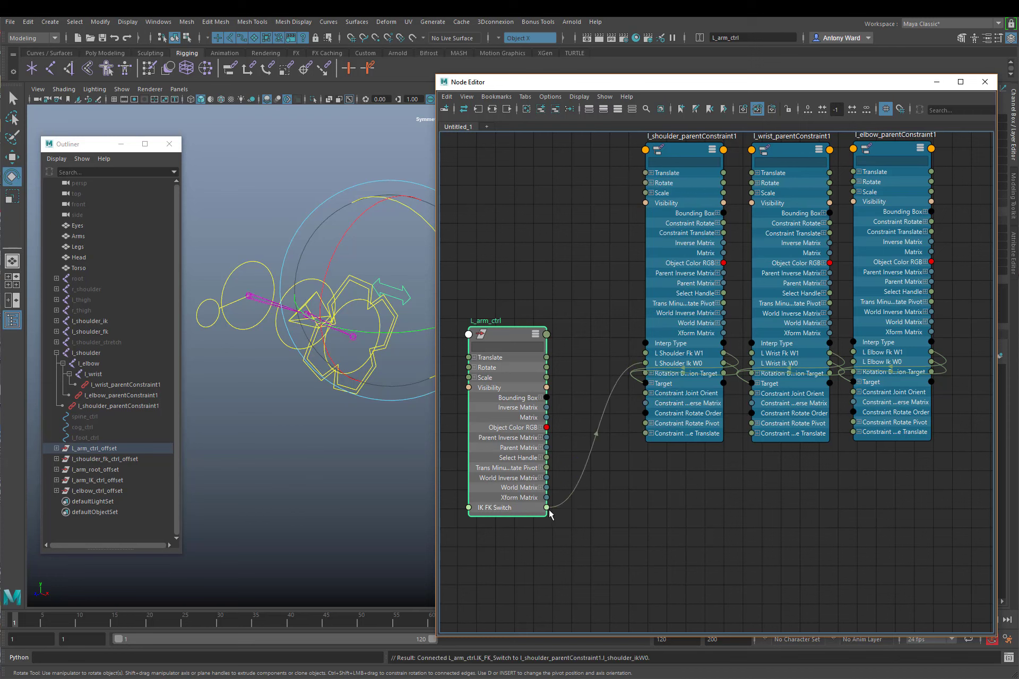
drag(547, 508, 750, 366)
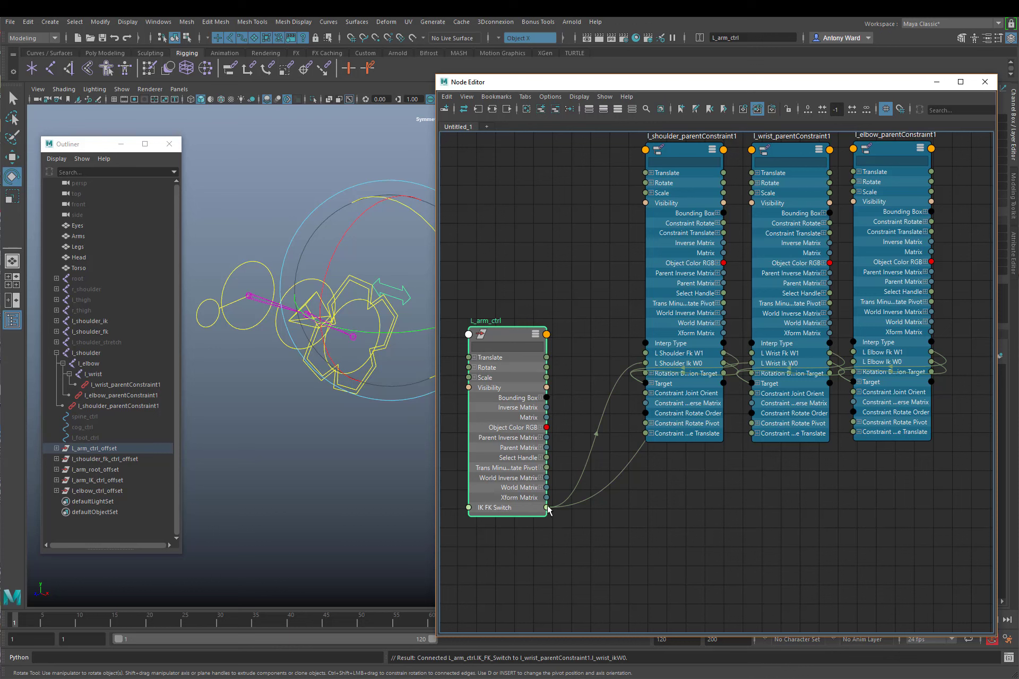
drag(547, 508, 853, 361)
key(e)
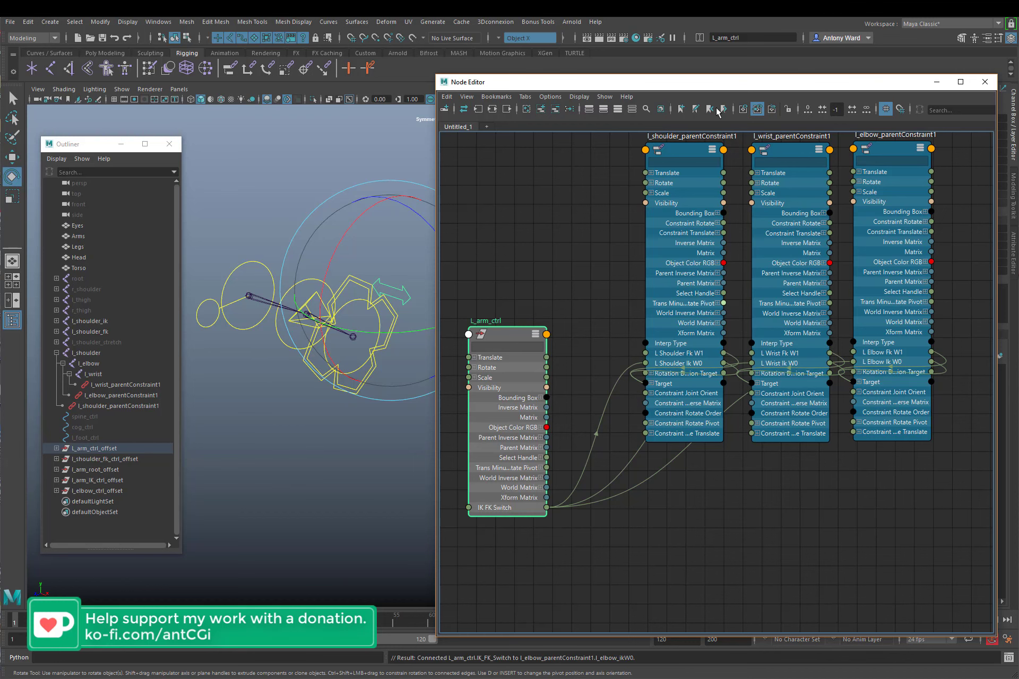
Move the Node Editor clear of the Channel Box and enter 1 for L Shoulder Ik W0 on l_shoulder_parentConstraint1
drag(738, 86, 504, 76)
click(441, 139)
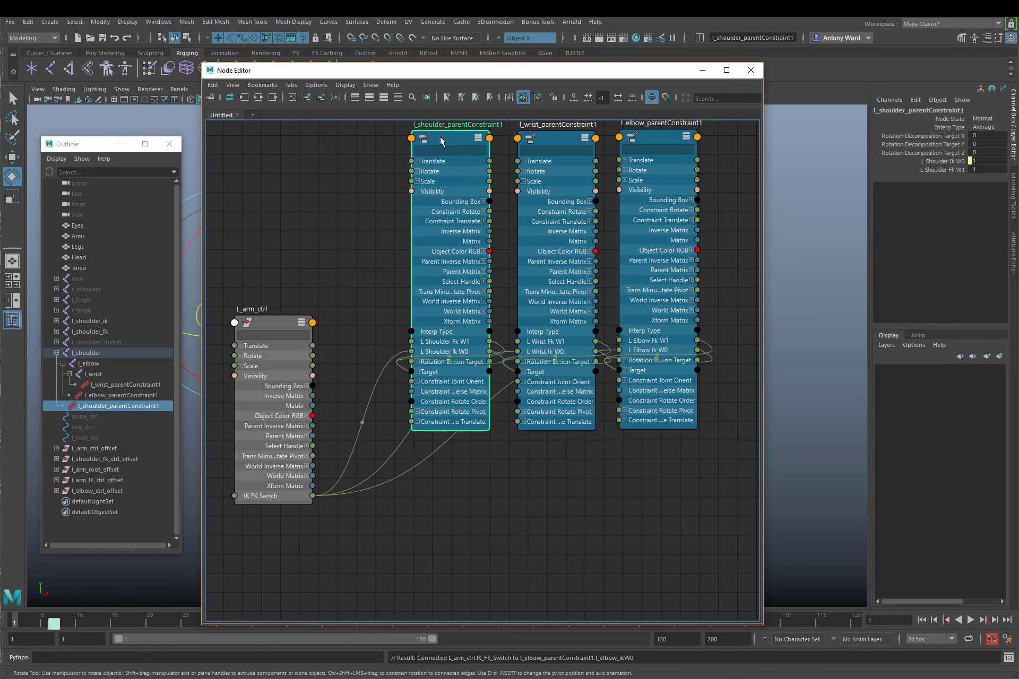
click(976, 161)
text(1)
key(Return)
Set L_arm_ctrl's IK FK Switch to 0, check the shoulder constraint's weights and shift the L_arm_ctrl node slightly down
click(279, 329)
click(956, 204)
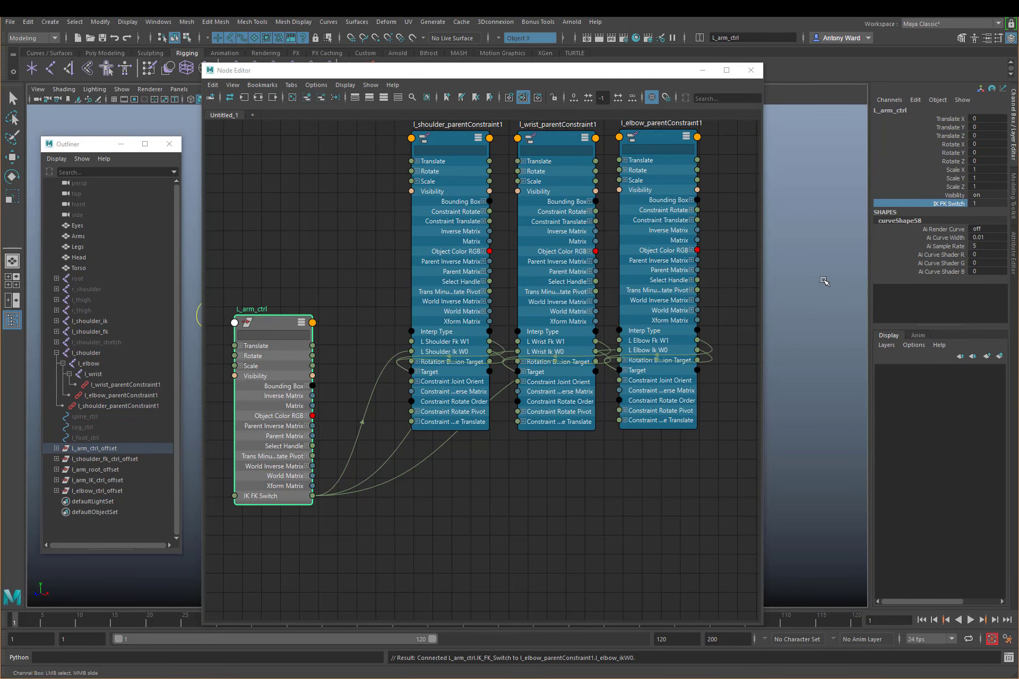
click(443, 147)
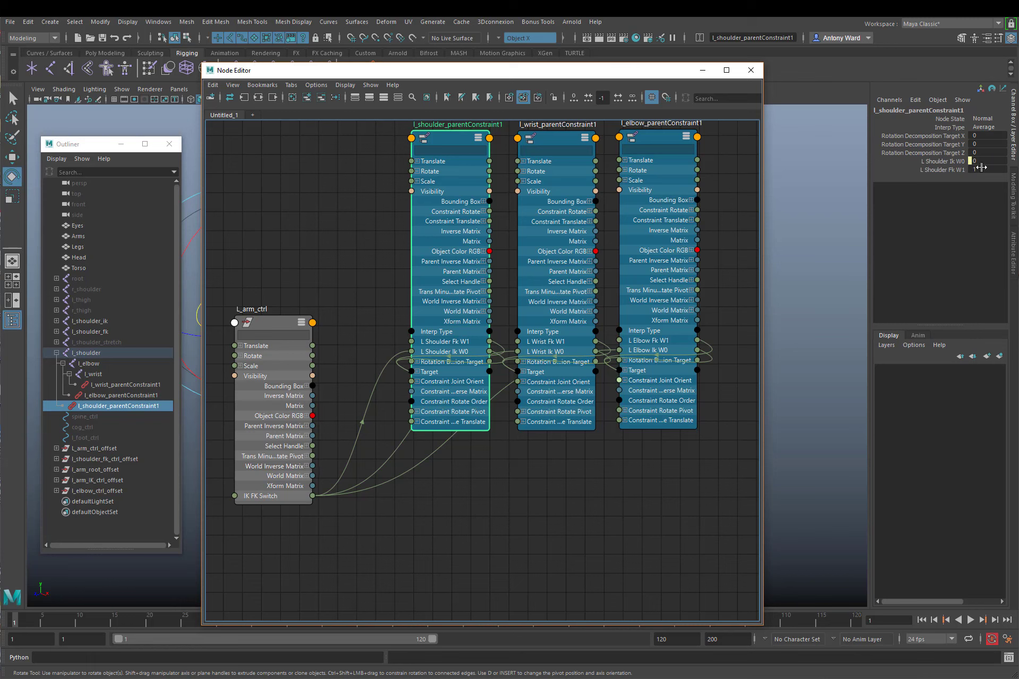
click(378, 514)
drag(278, 320, 270, 340)
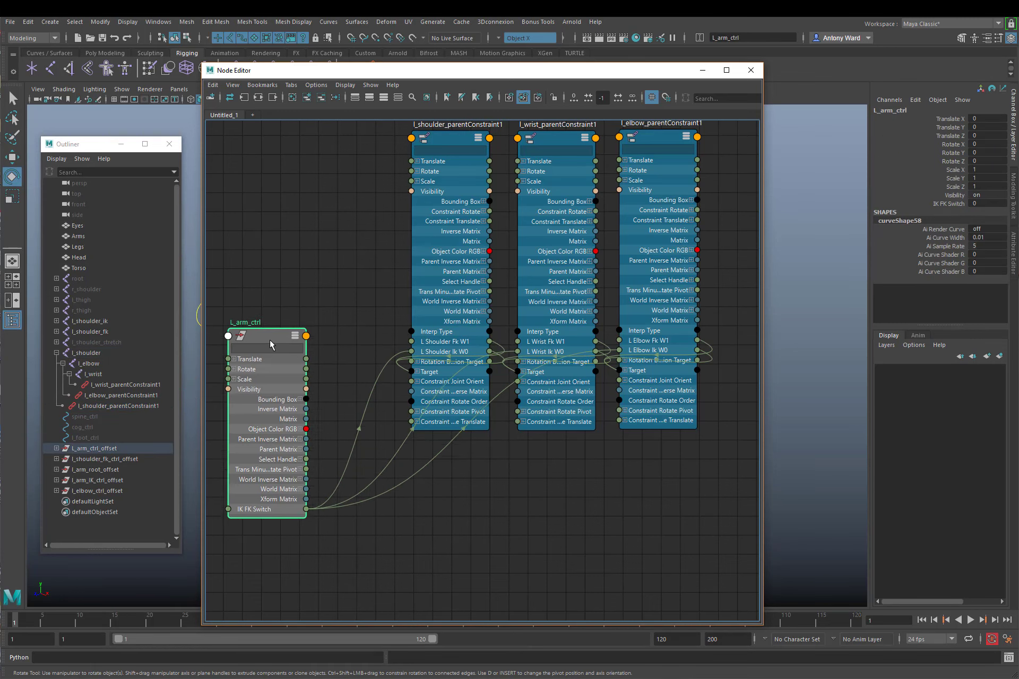
click(542, 518)
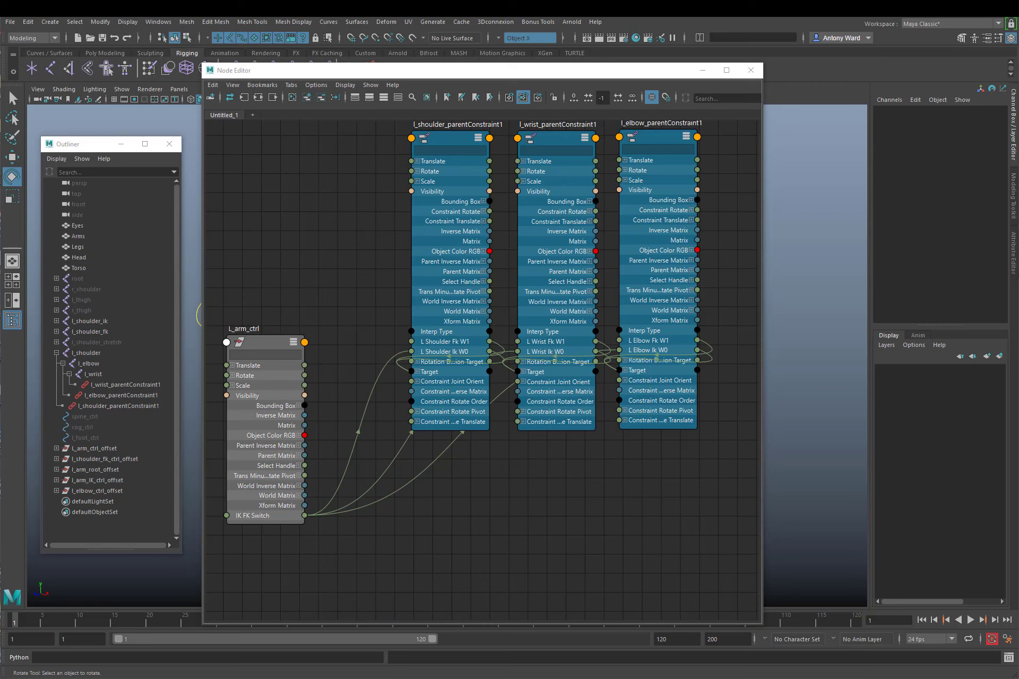
Create a reverse node in the graph and place it above the L_arm_ctrl node
click(488, 477)
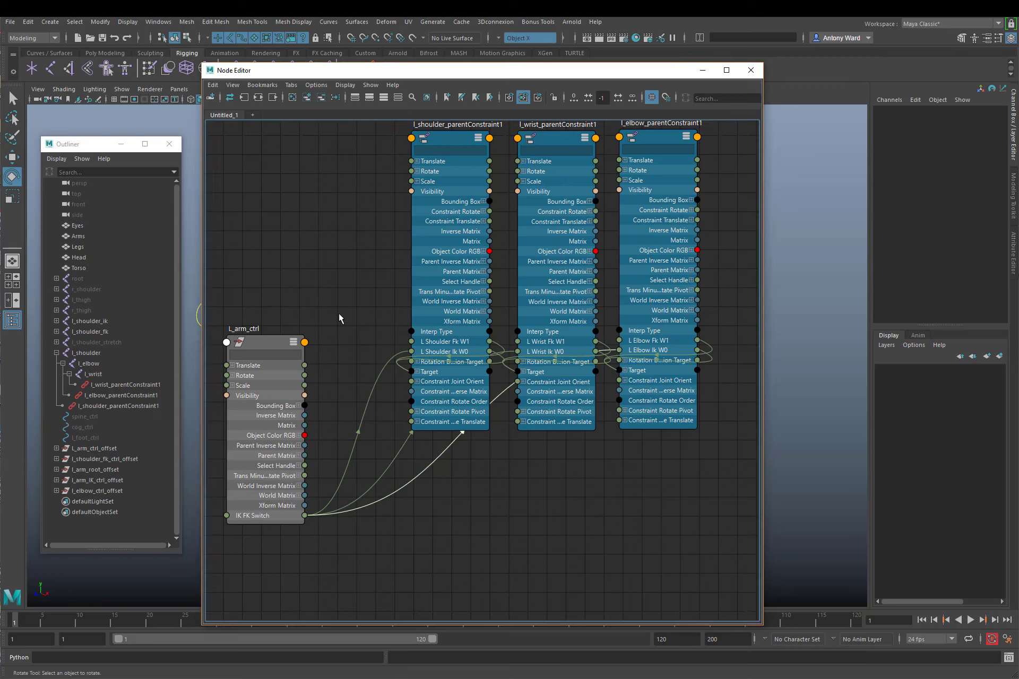
key(Tab)
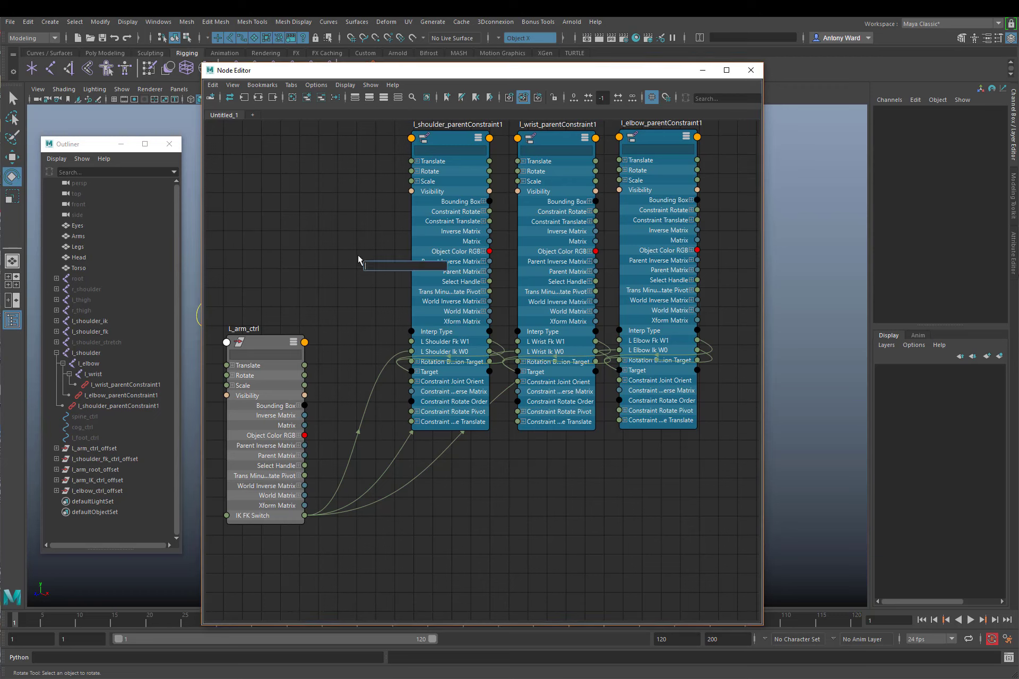
text(rever)
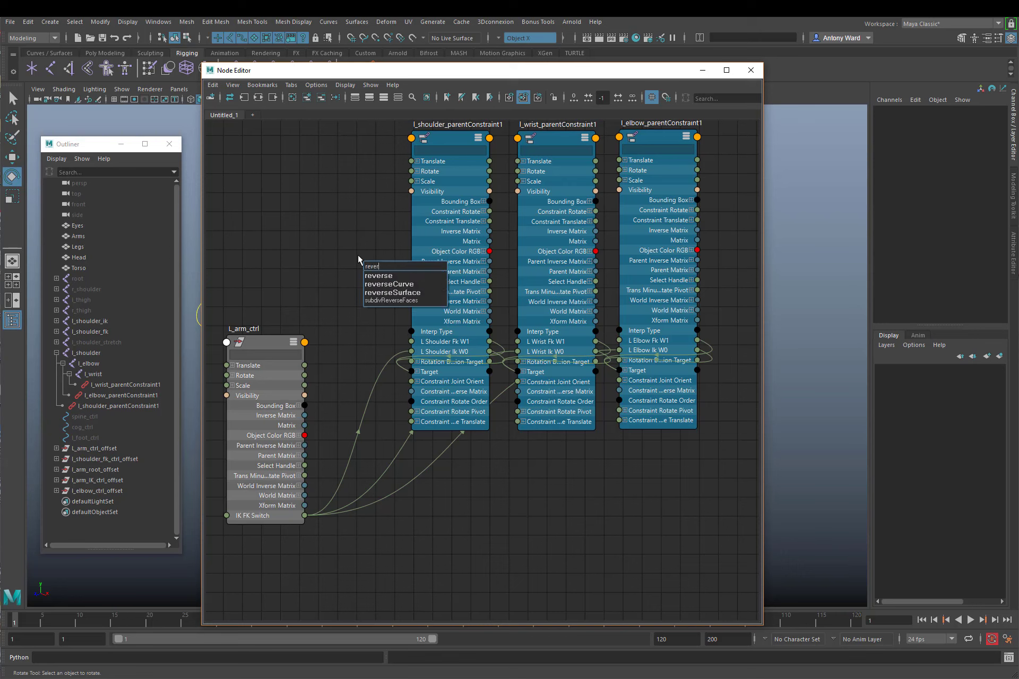
click(383, 276)
drag(391, 269, 312, 224)
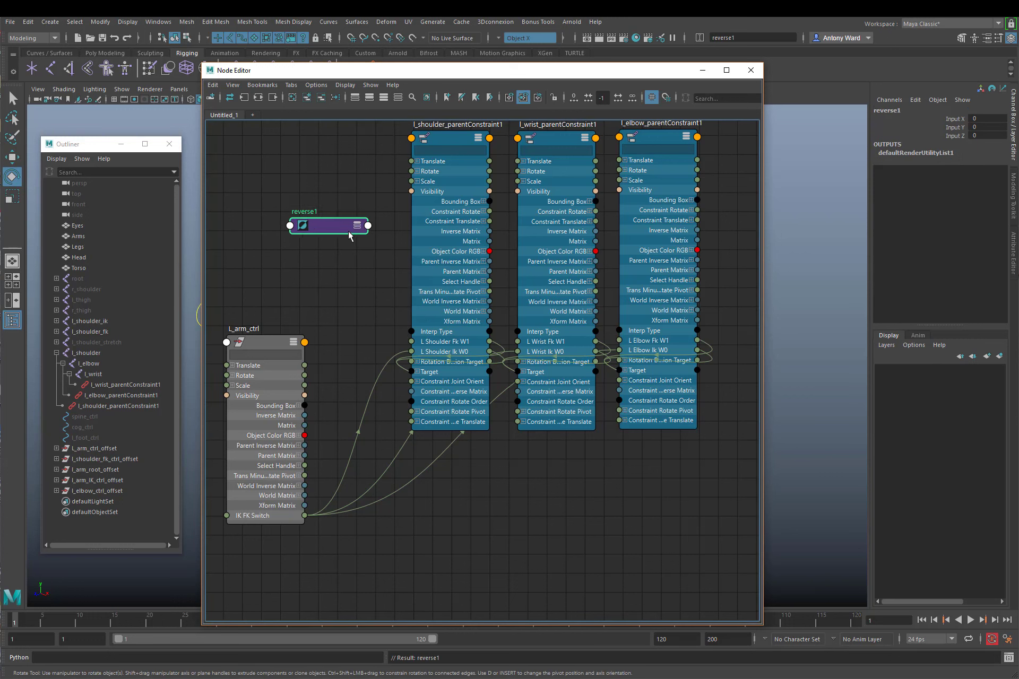
Expand the reverse node's attributes to show its individual X, Y and Z inputs and outputs
click(356, 226)
click(356, 226)
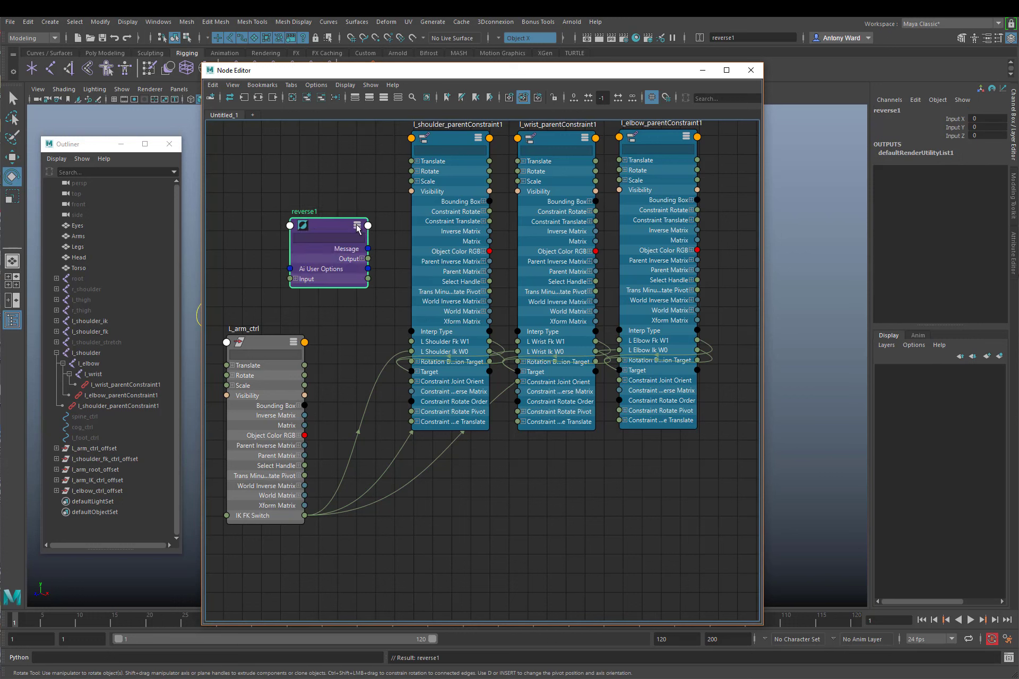
click(295, 279)
click(361, 258)
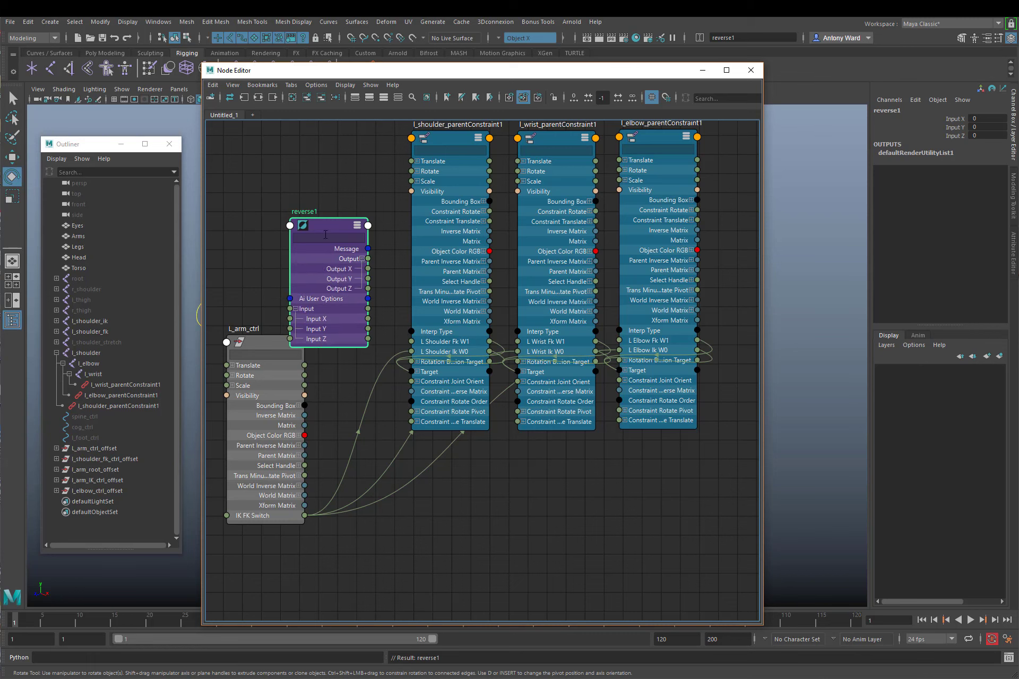
Move the reverse node below the parent constraint nodes and rename it l_arm_ikfk_reverse
drag(324, 229, 513, 468)
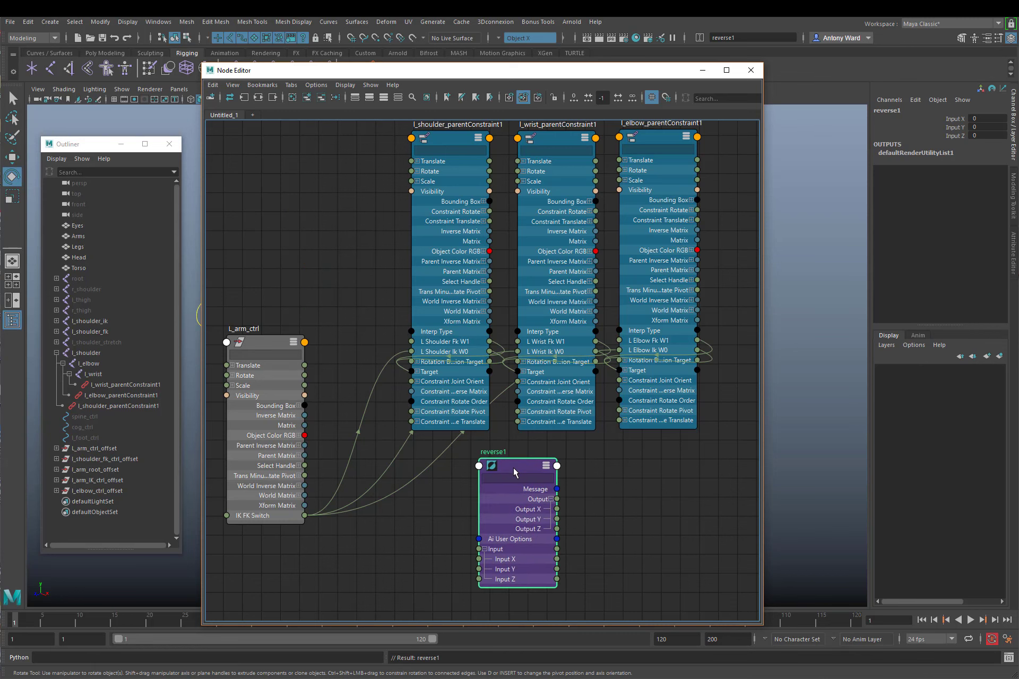
double_click(495, 451)
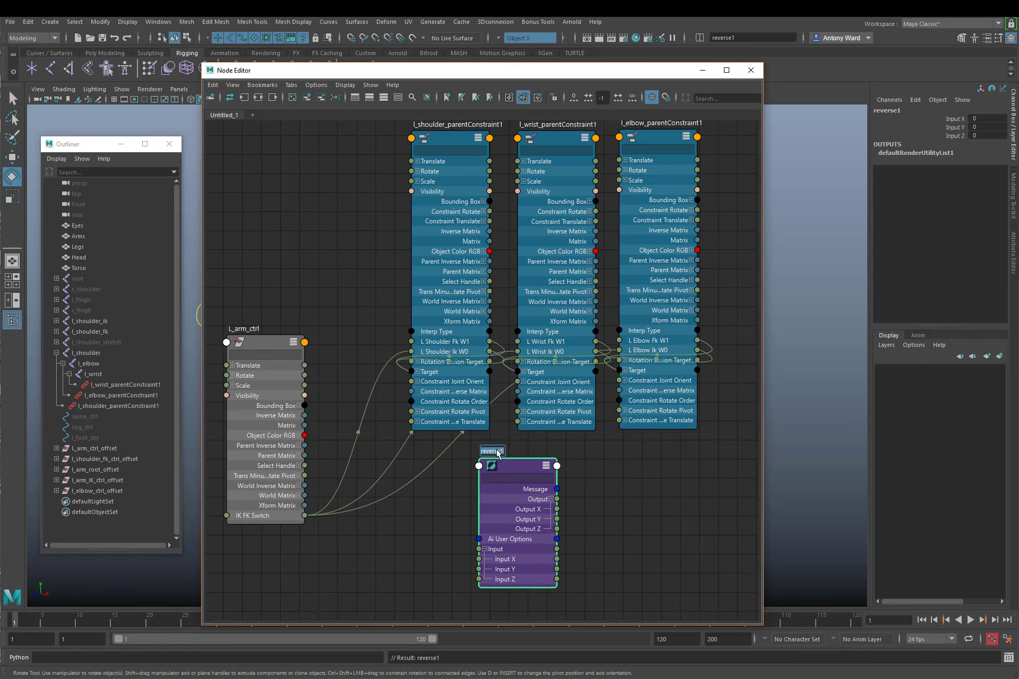
text(l_reverse)
key(Return)
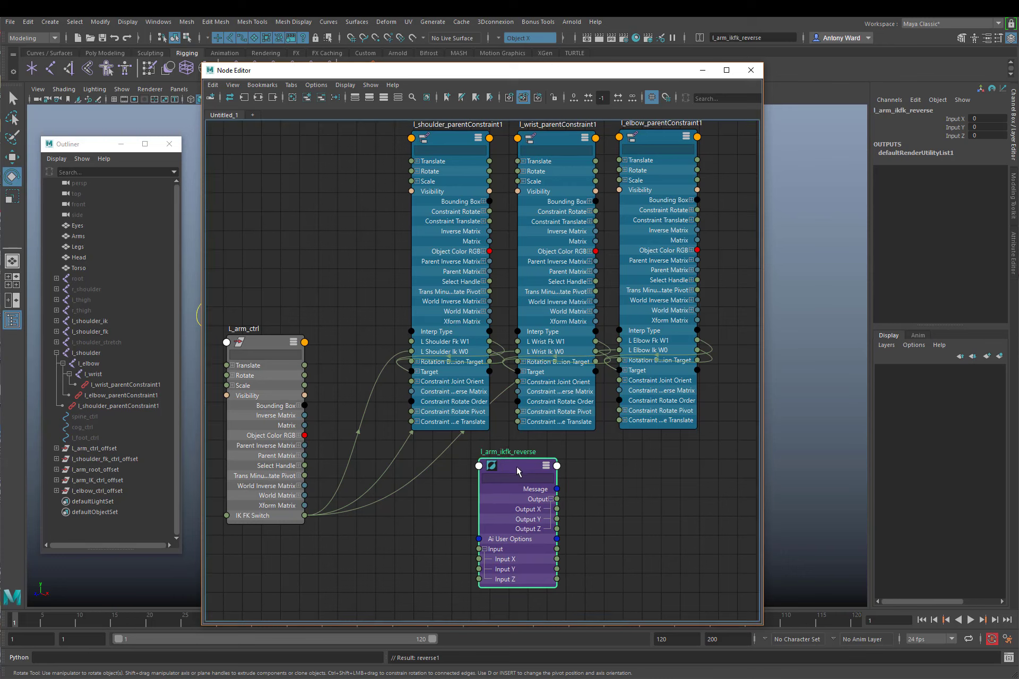
drag(517, 466, 501, 465)
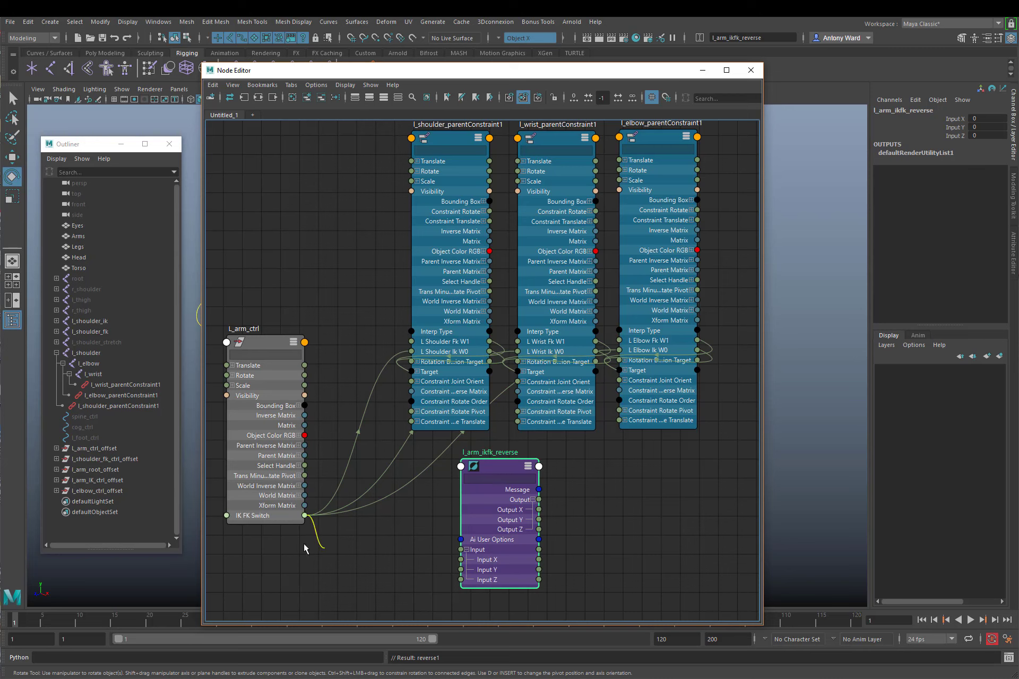
Connect L_arm_ctrl's IK FK Switch to Input X of l_arm_ikfk_reverse and shift the reverse node slightly closer to L_arm_ctrl
drag(304, 545, 460, 560)
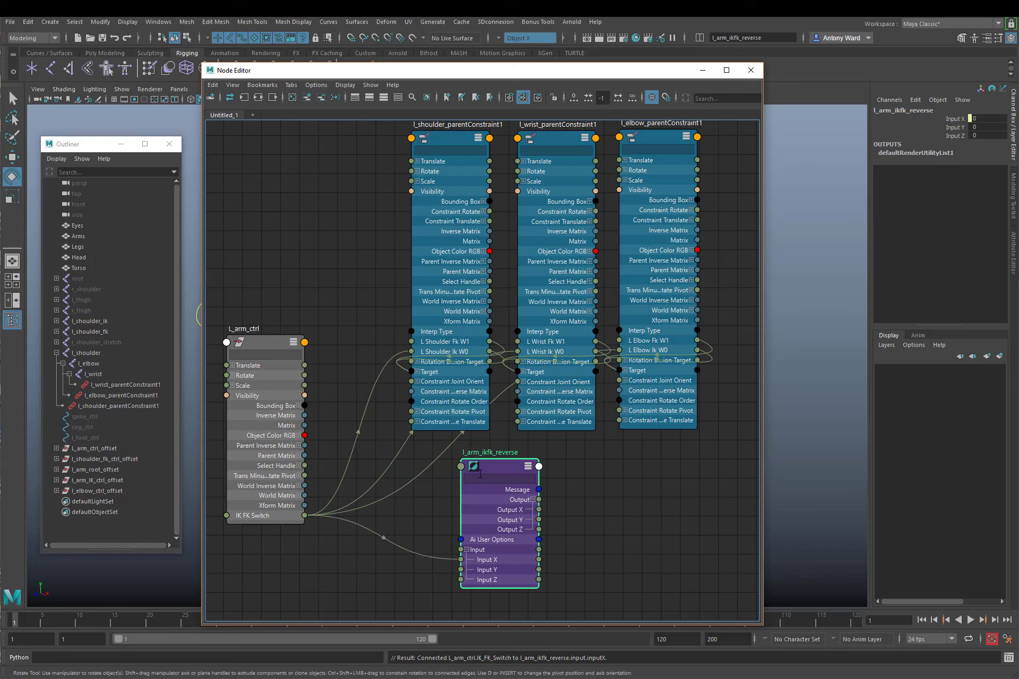
drag(491, 466, 470, 471)
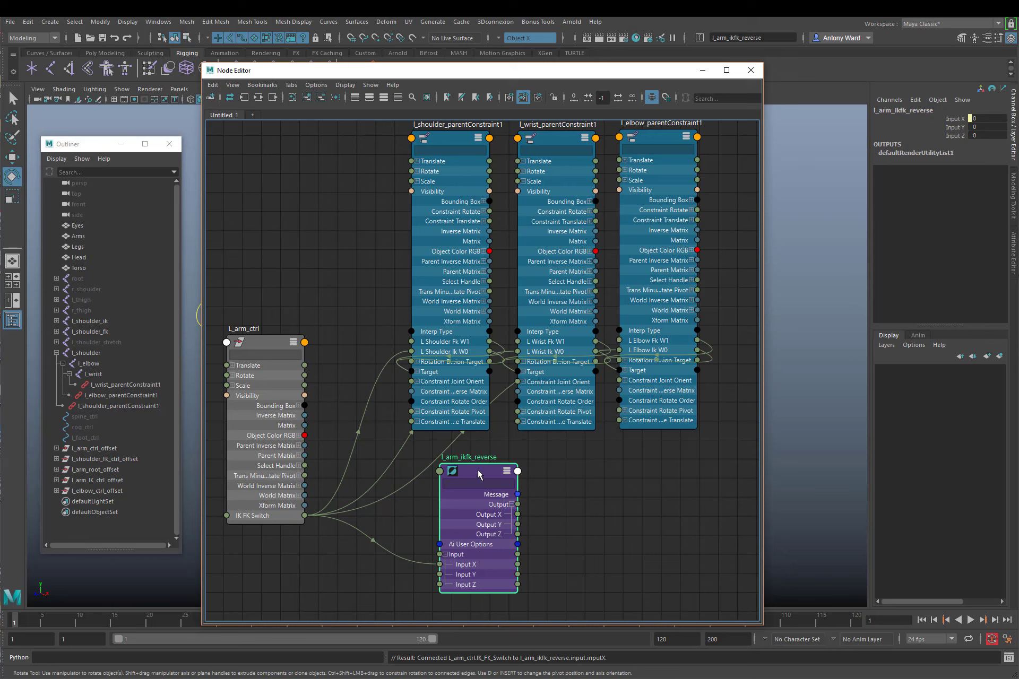
drag(478, 472, 471, 476)
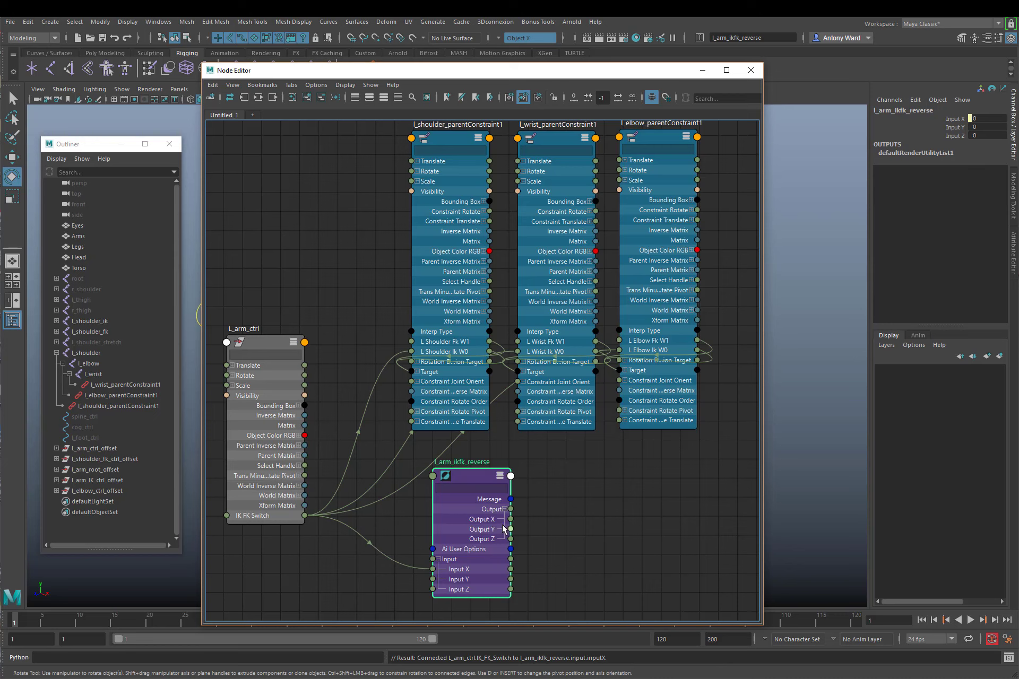
Connect Output X of l_arm_ikfk_reverse to L Shoulder Fk W1, L Wrist Fk W1 and L Elbow Fk W1 on the three constraints
drag(510, 522, 408, 339)
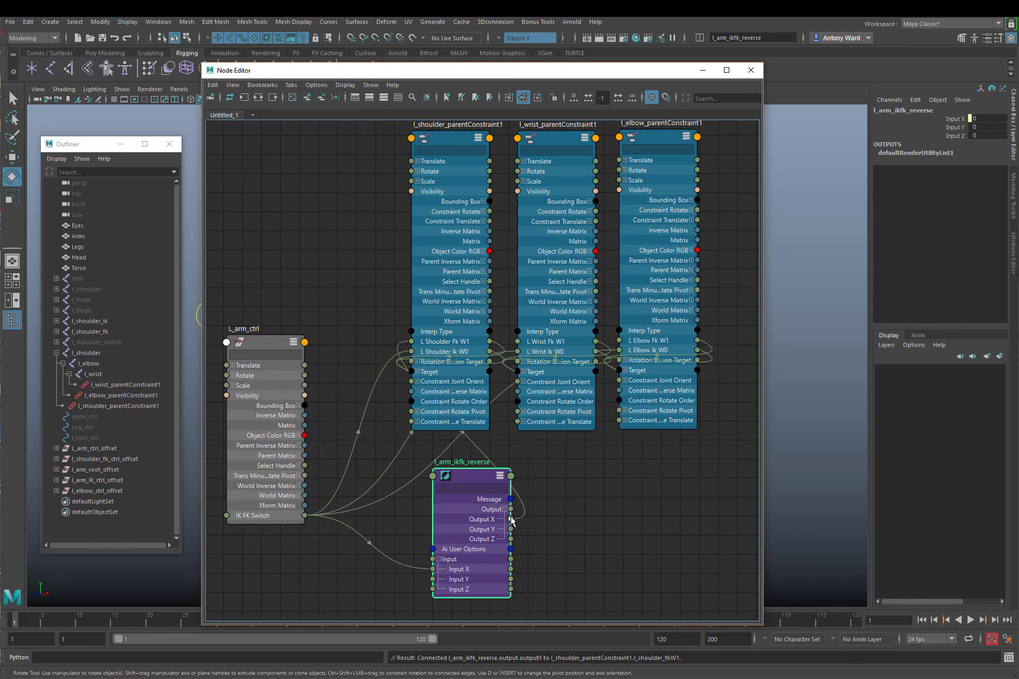
drag(510, 519, 511, 341)
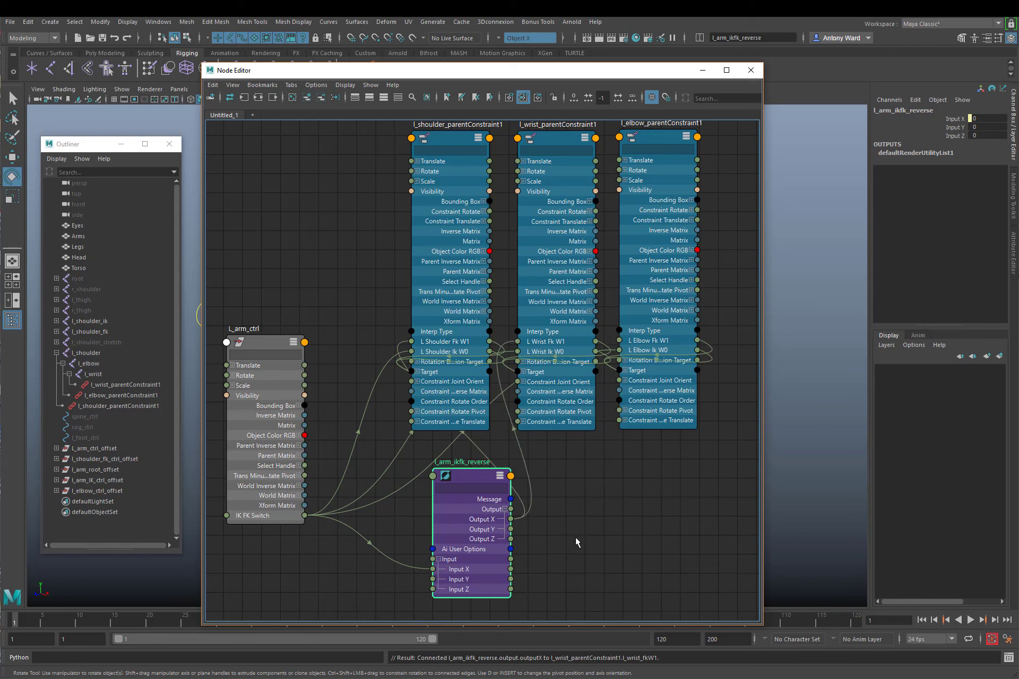
drag(511, 519, 619, 342)
Set L_arm_ctrl's IK FK Switch to 1, checking the weights on l_shoulder_parentConstraint1 before and after the change
click(274, 353)
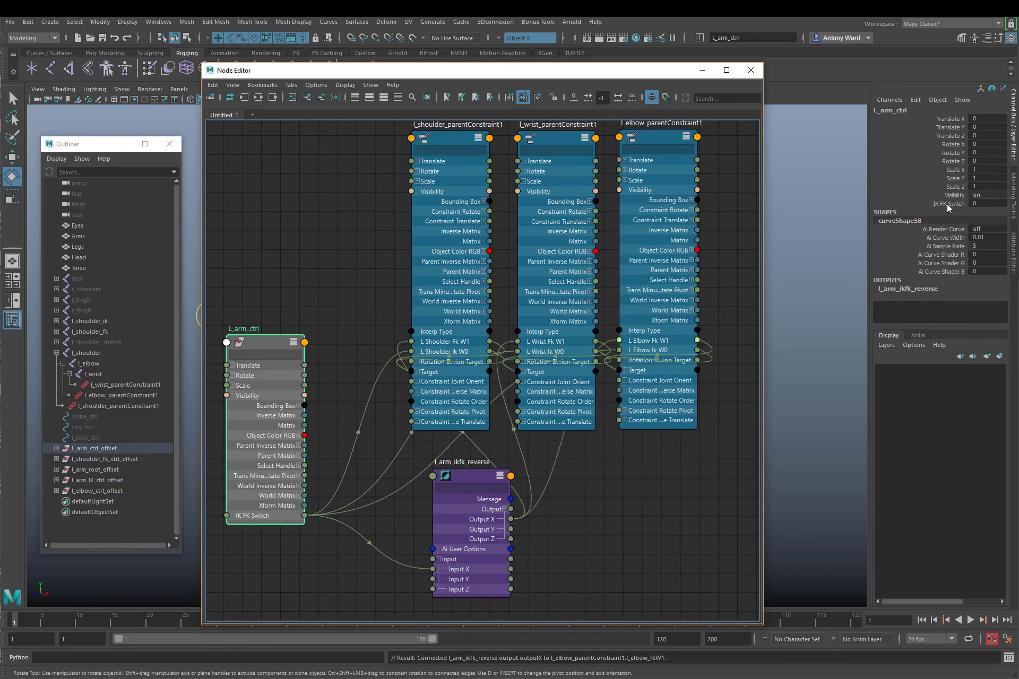
click(440, 138)
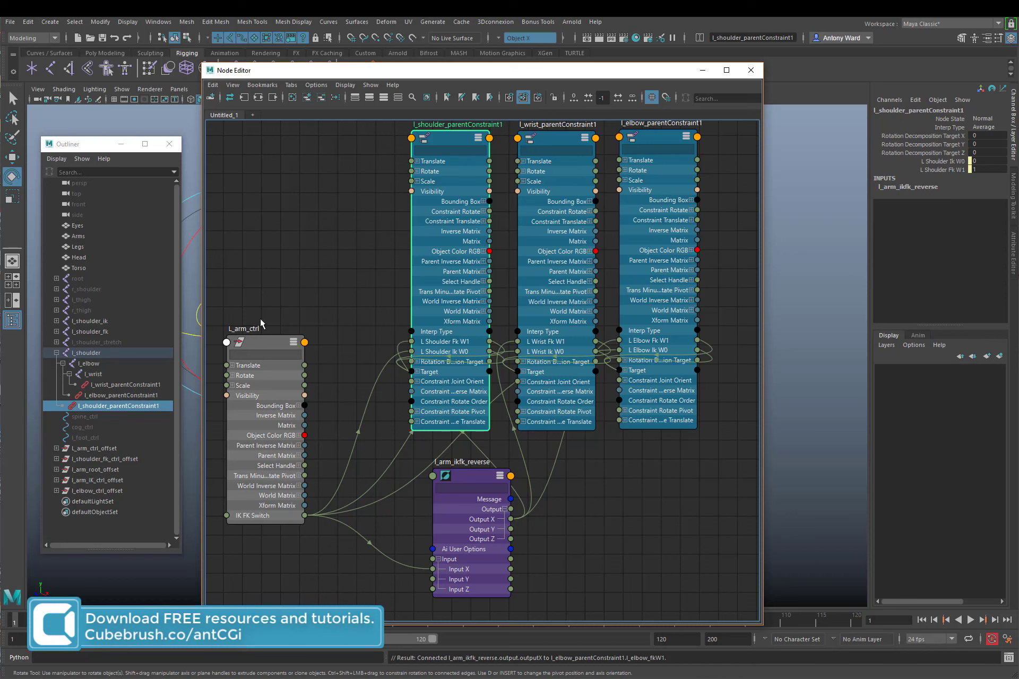
click(264, 345)
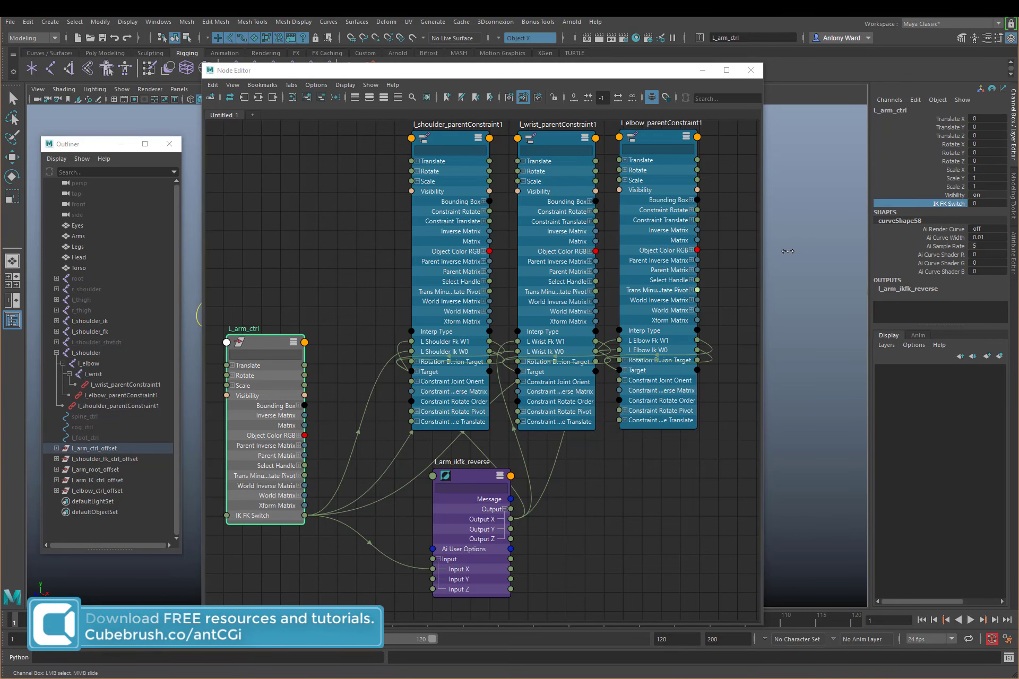
middle_drag(787, 251, 801, 251)
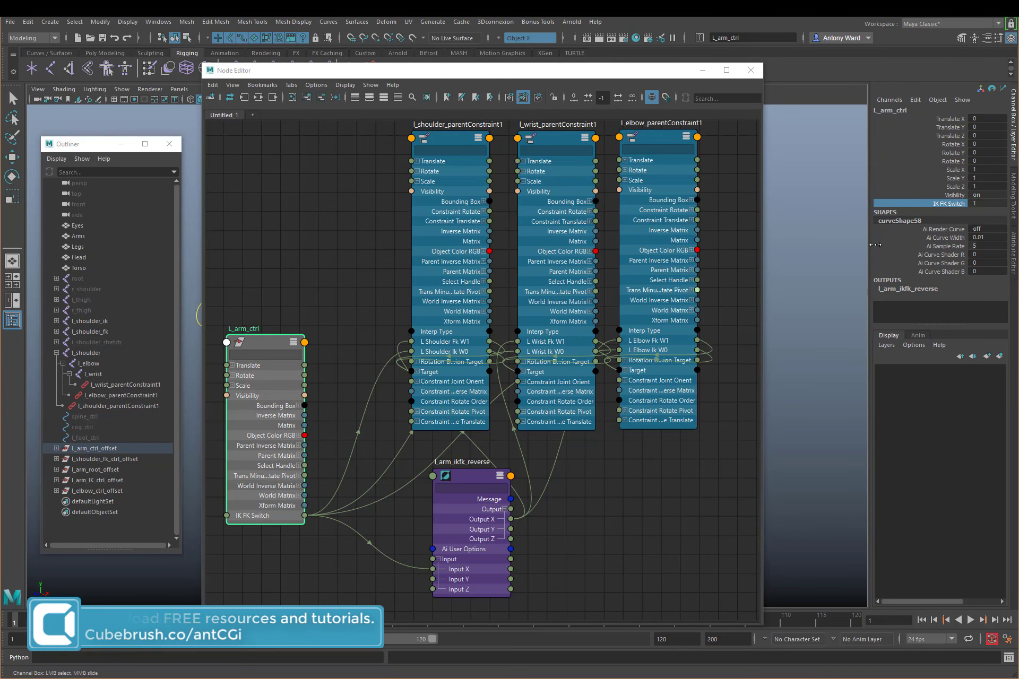
click(448, 146)
key(e)
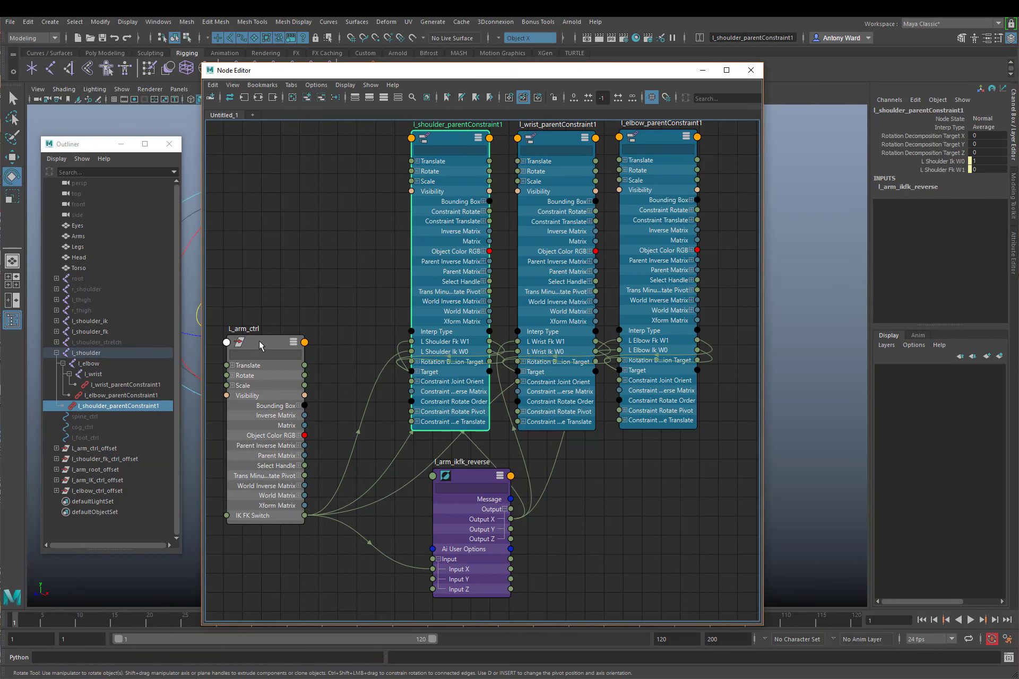
click(616, 499)
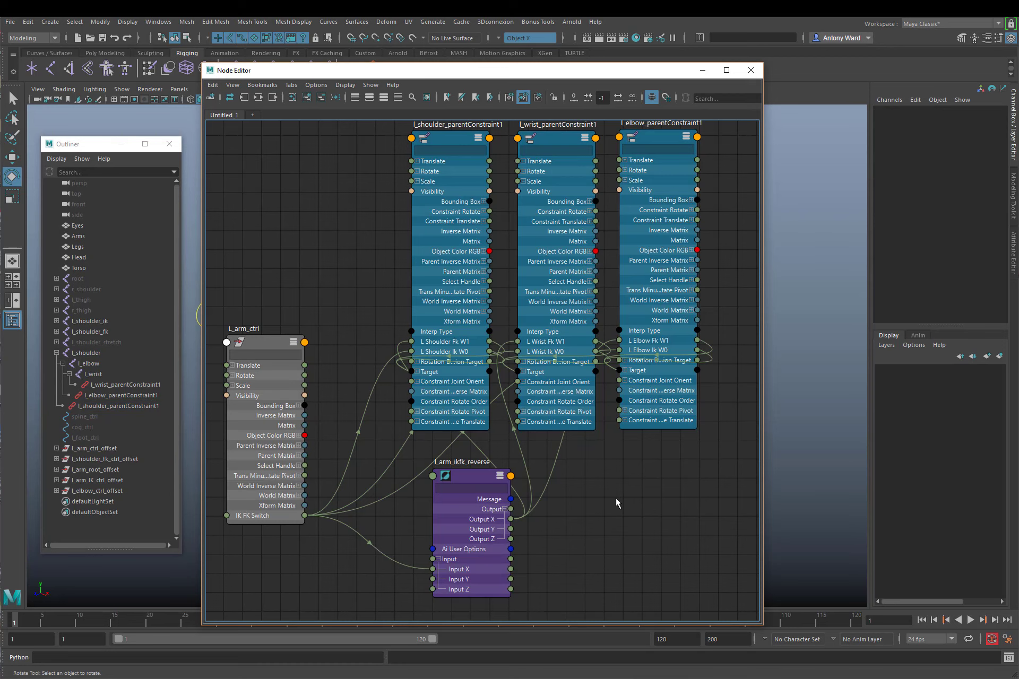
Close the Node Editor and rotate l_shoulder_fk_ctrl about 48.5 degrees in Y to separate the FK arm from the IK arm
click(750, 69)
alt+drag(351, 344, 383, 250)
click(398, 287)
Try blending the arm with L_arm_ctrl's IK FK Switch, including 0.5, and undo the blend test and the FK shoulder rotation
click(669, 315)
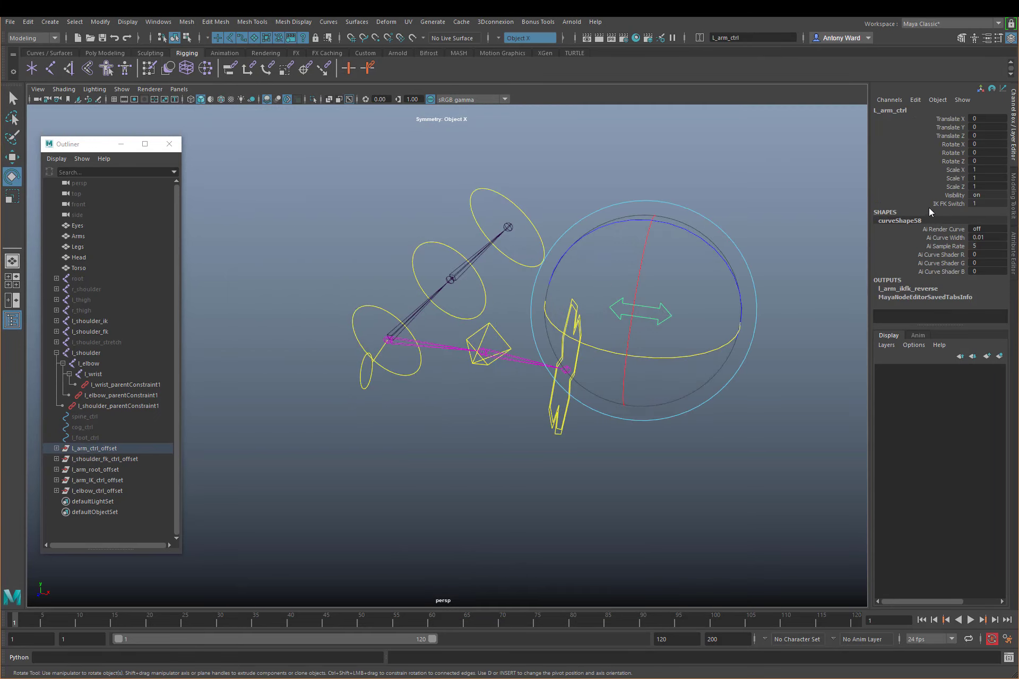
click(942, 204)
middle_drag(741, 202, 737, 202)
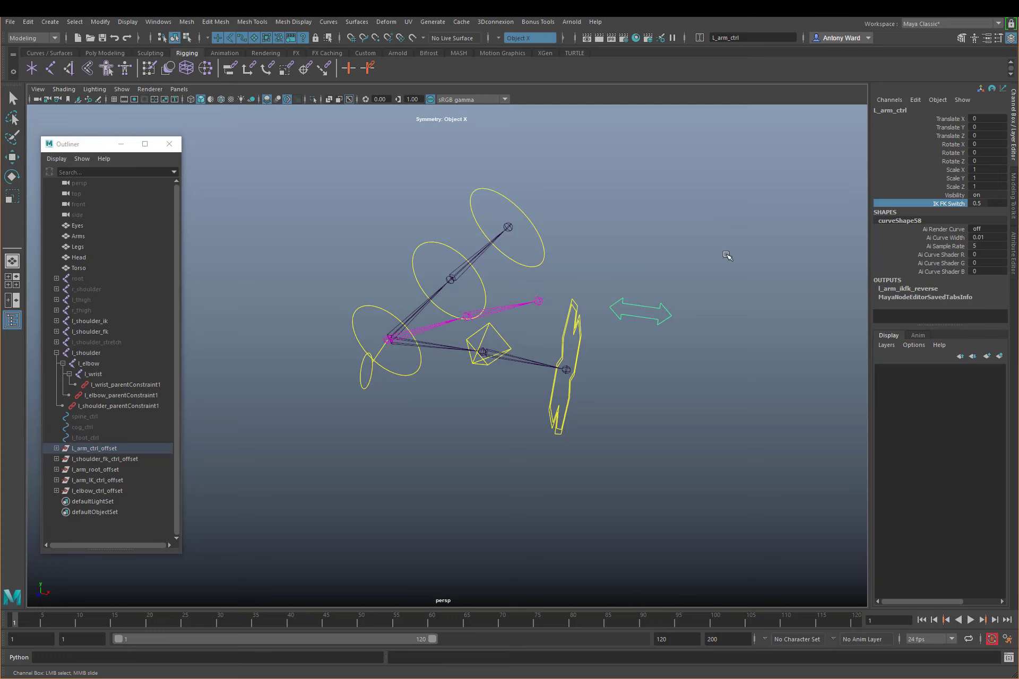
middle_drag(727, 256, 753, 246)
mouse_move(754, 246)
middle_down()
mouse_move(739, 245)
mouse_move(753, 246)
middle_up()
key(ctrl+z)
key(ctrl+z)
key(ctrl+z)
key(e)
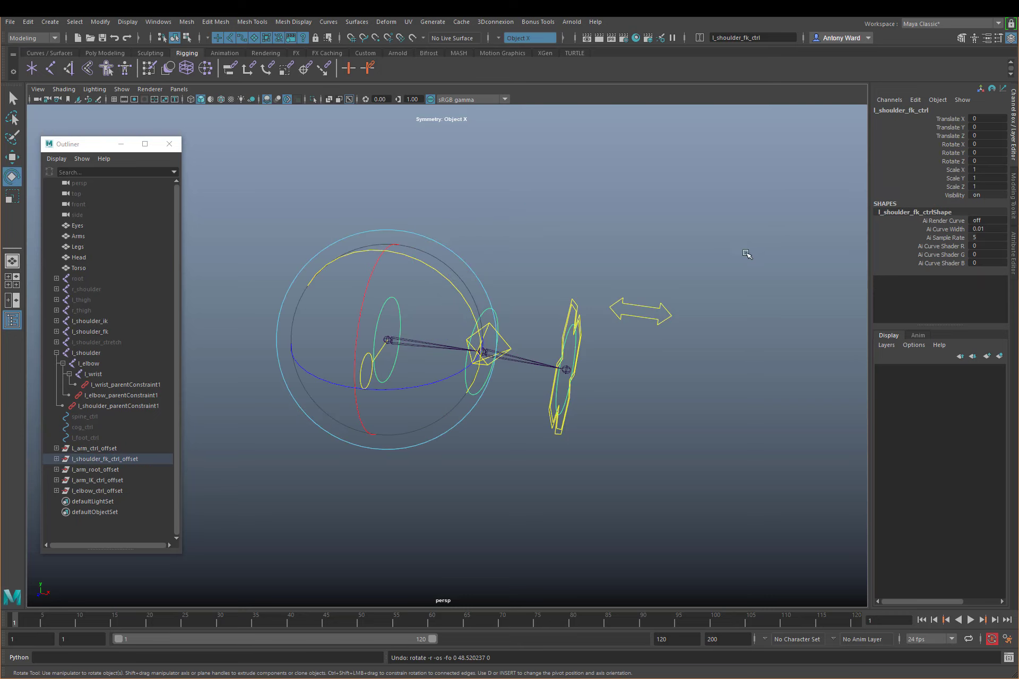
Clear the selection, start the IK Handle tool with its settings reset to default and choose the Rotate-Plane Solver
alt+drag(603, 431, 659, 394)
click(657, 399)
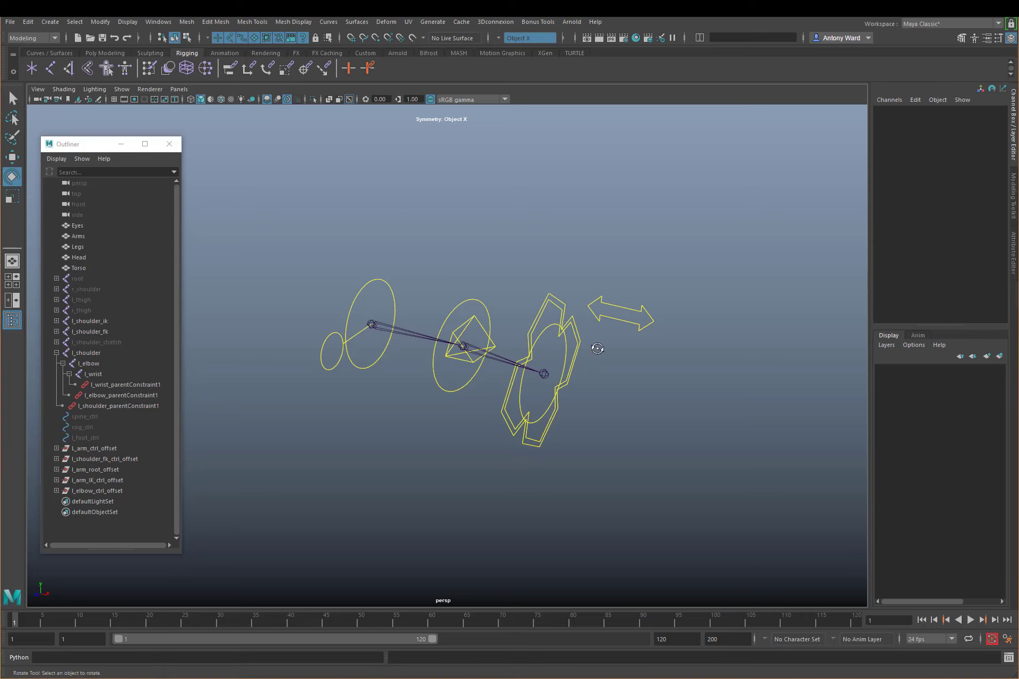
key(alt)
key(e)
key(space)
click(376, 249)
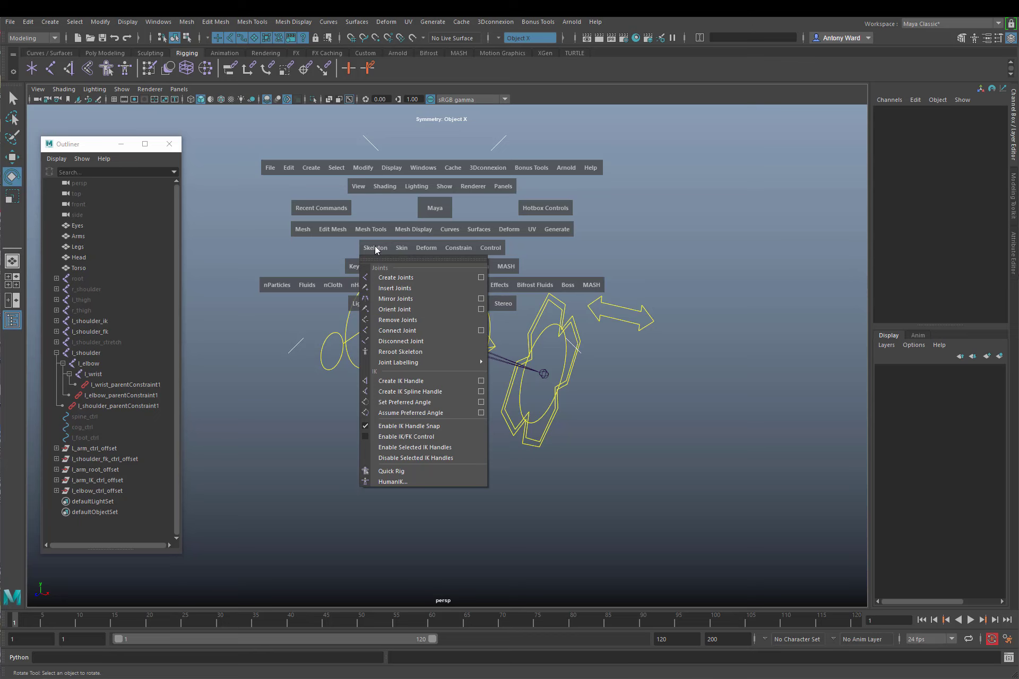
click(480, 381)
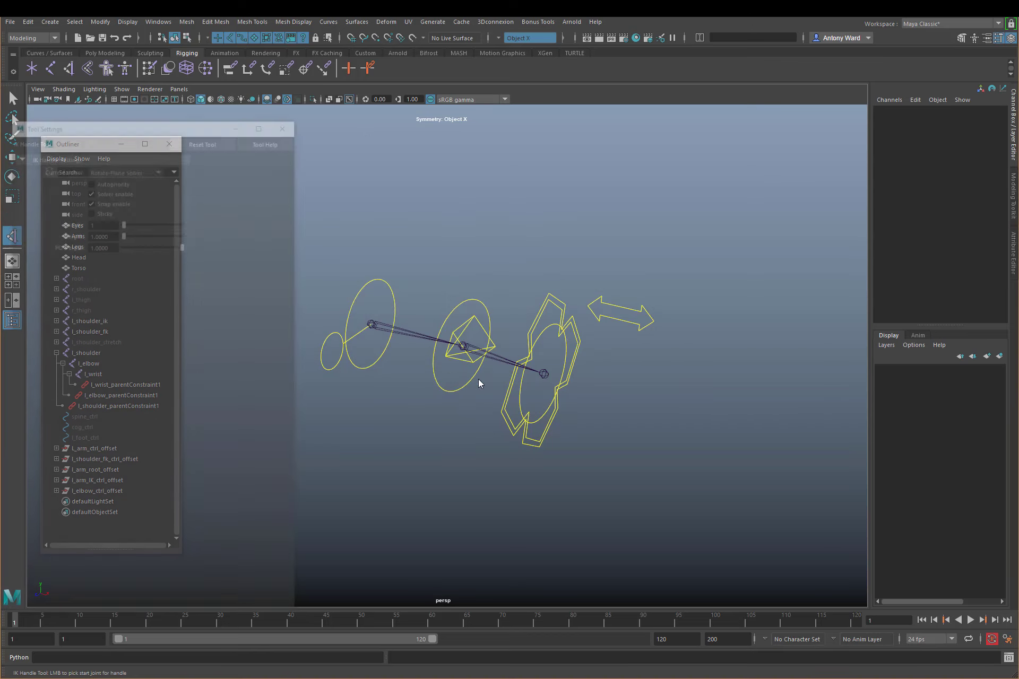
drag(155, 125, 751, 128)
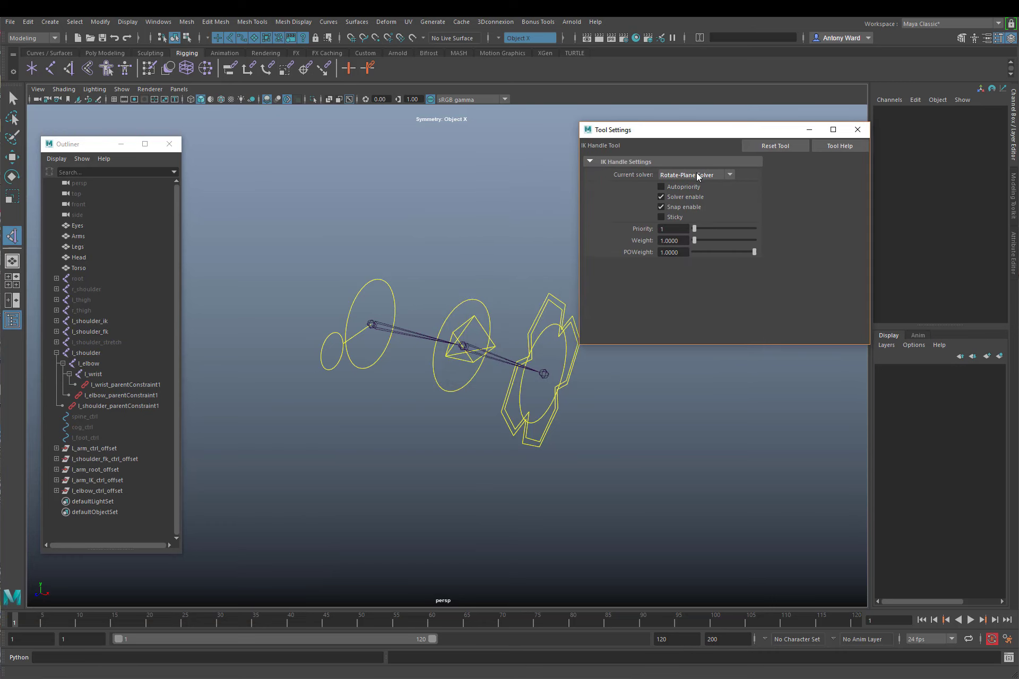
click(774, 145)
click(690, 177)
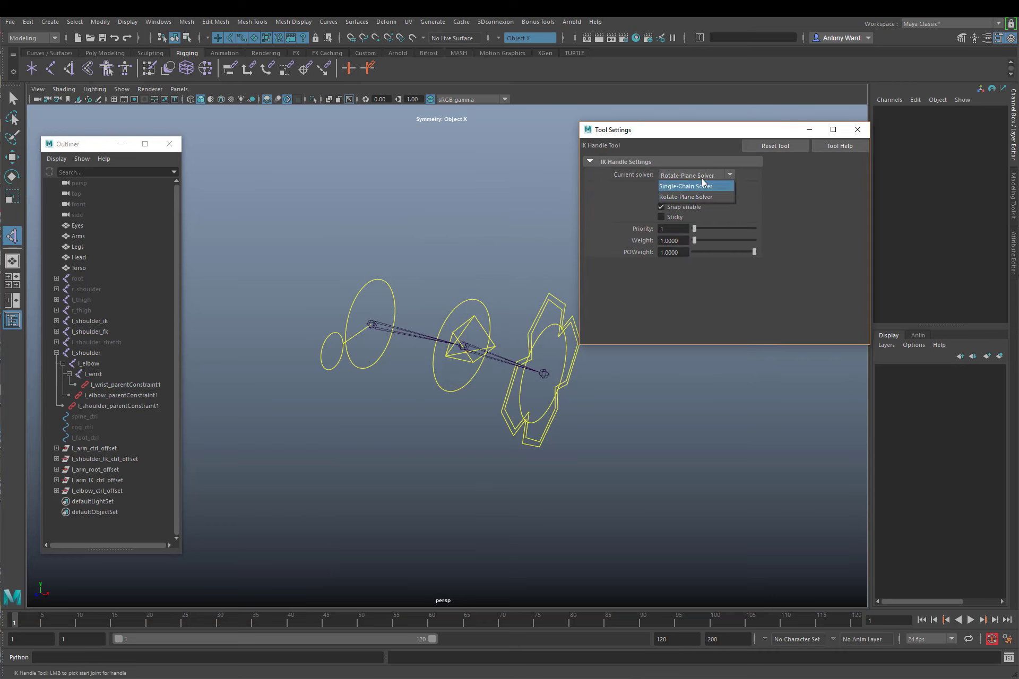
click(699, 196)
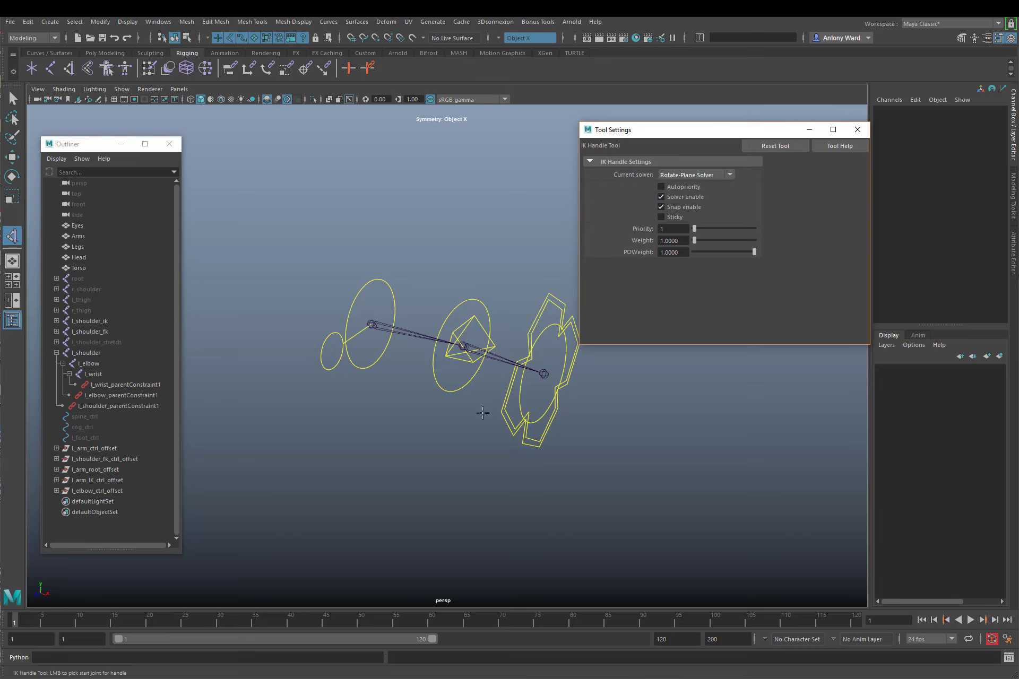
Create an IK handle running from the l_shoulder_ik joint to the l_wrist_ik joint
click(57, 321)
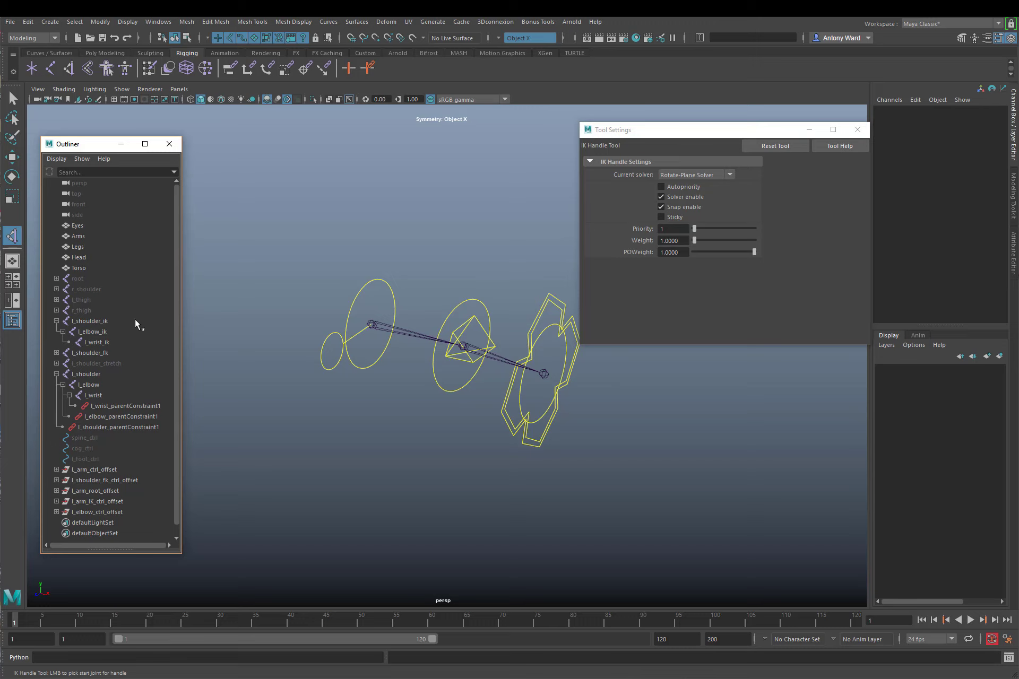
click(102, 323)
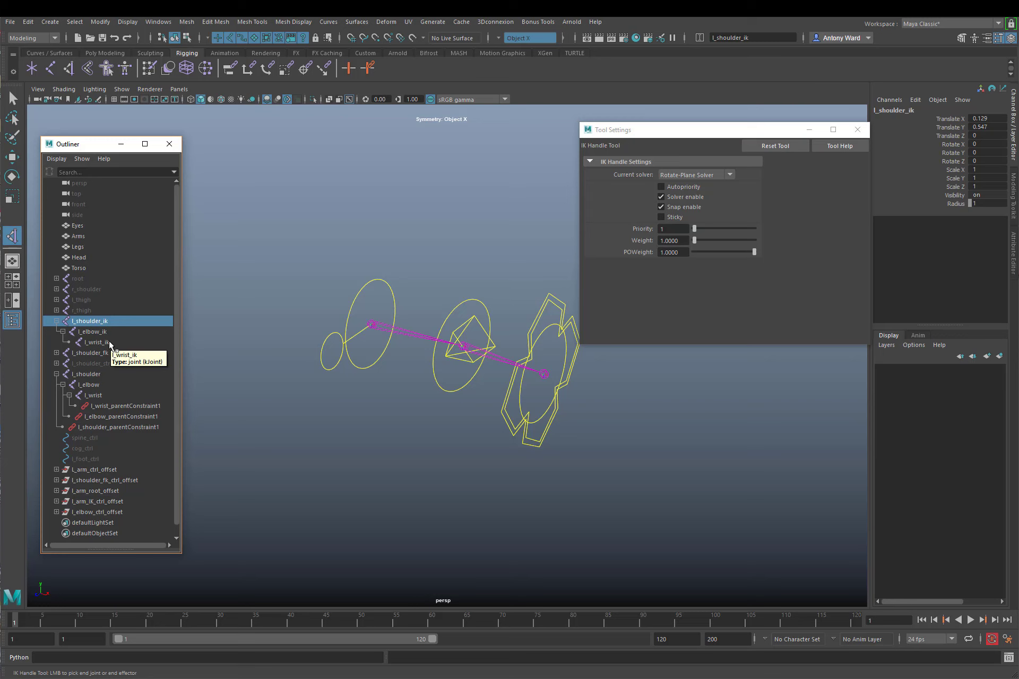
click(110, 341)
key(e)
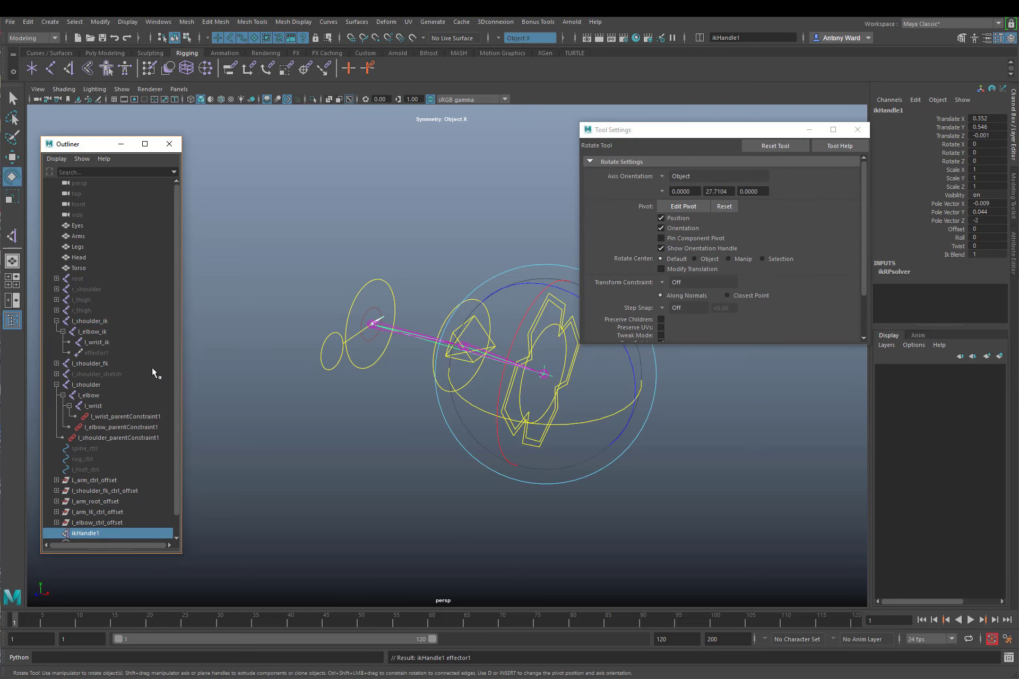
alt+drag(514, 552, 511, 381)
key(w)
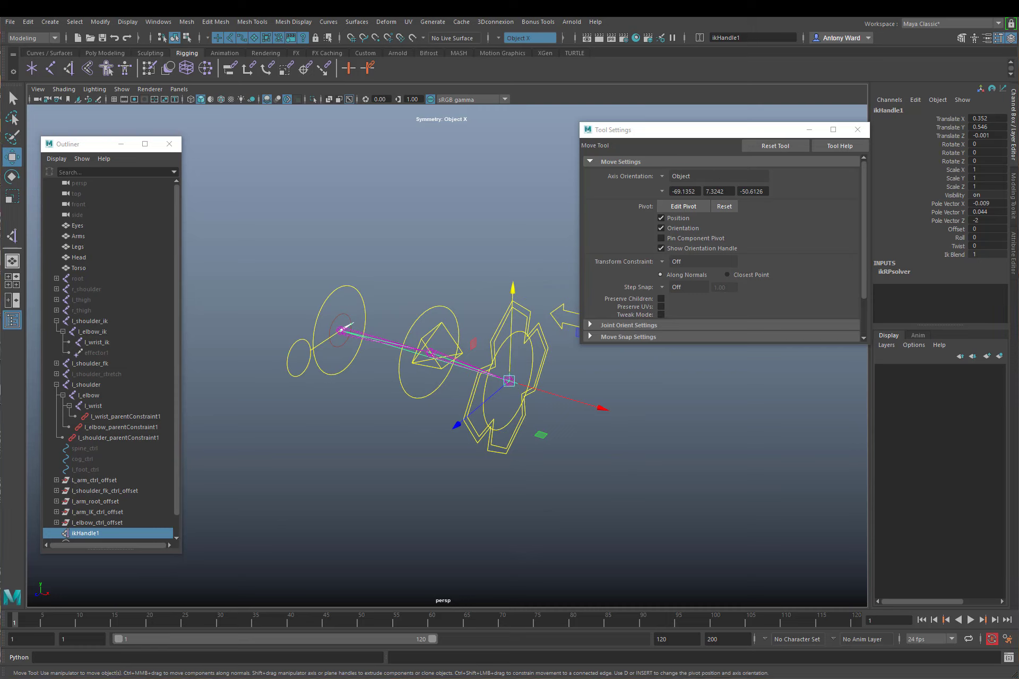
Rename the new IK handle to l_arm_ikHandle
double_click(895, 109)
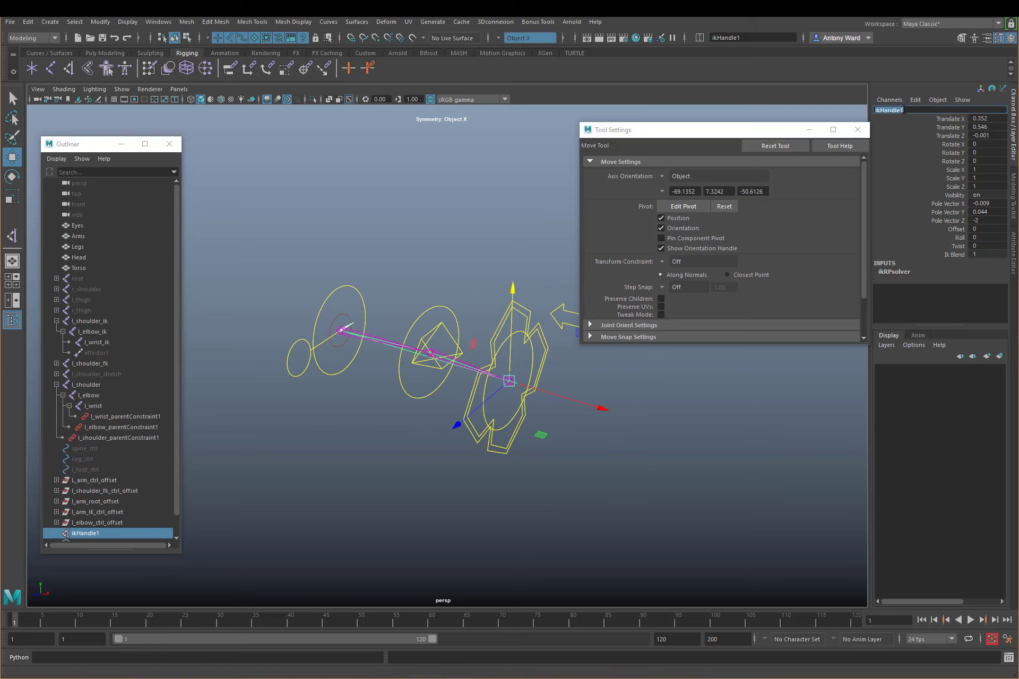
click(907, 110)
key(BackSpace)
text(l_arm_)
key(Return)
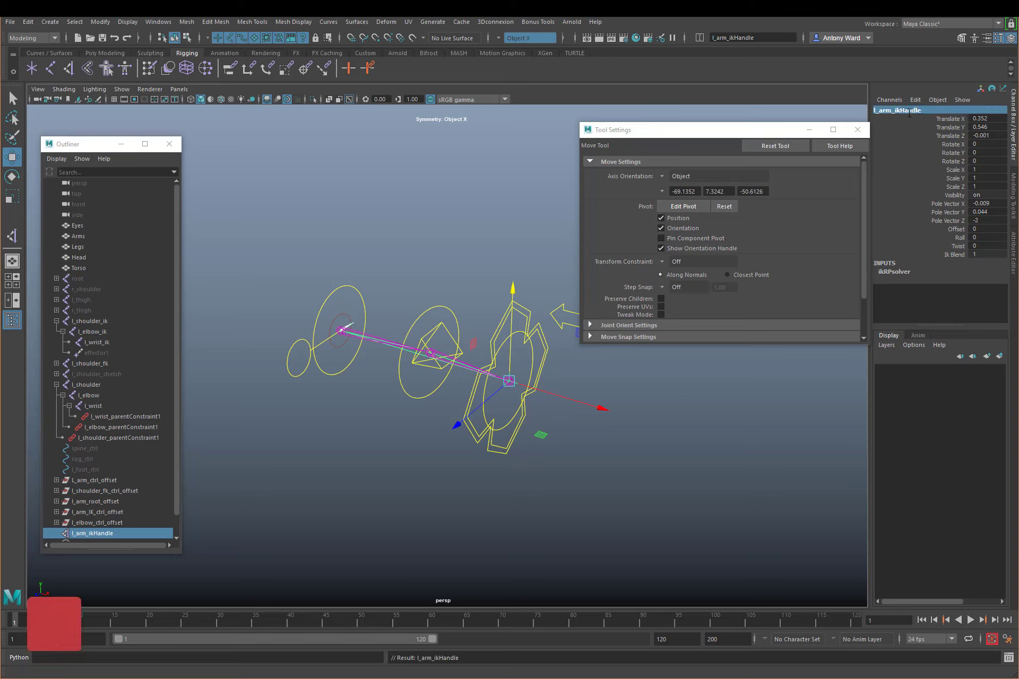
Parent l_arm_ikHandle under l_arm_IK_ctrl, then test-move the control and undo that move
click(507, 450)
key(p)
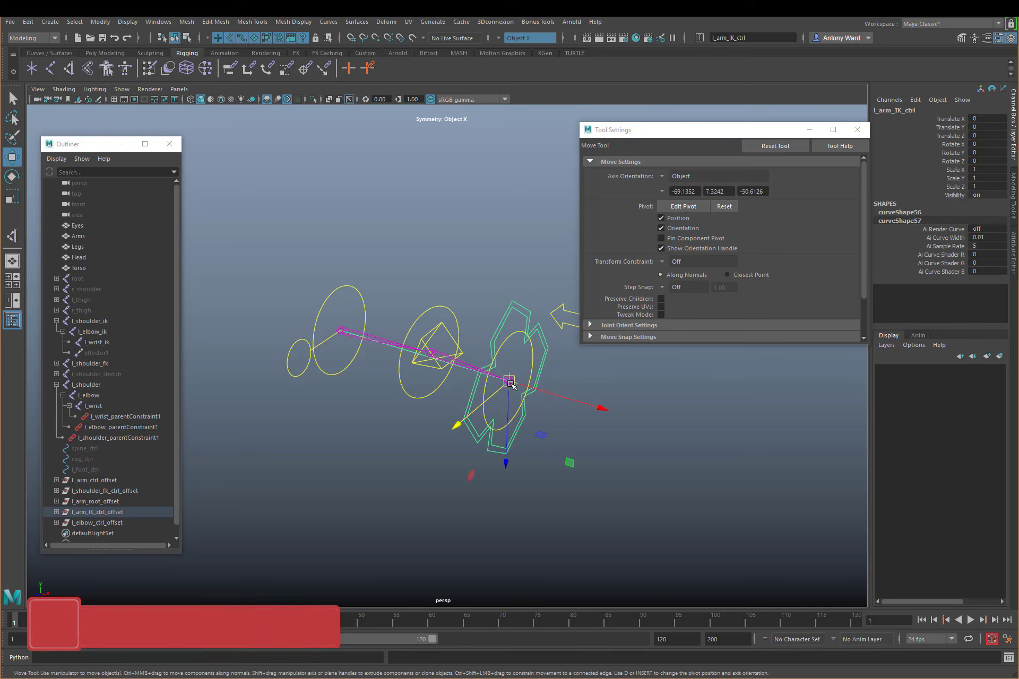
drag(508, 380, 489, 395)
key(ctrl+z)
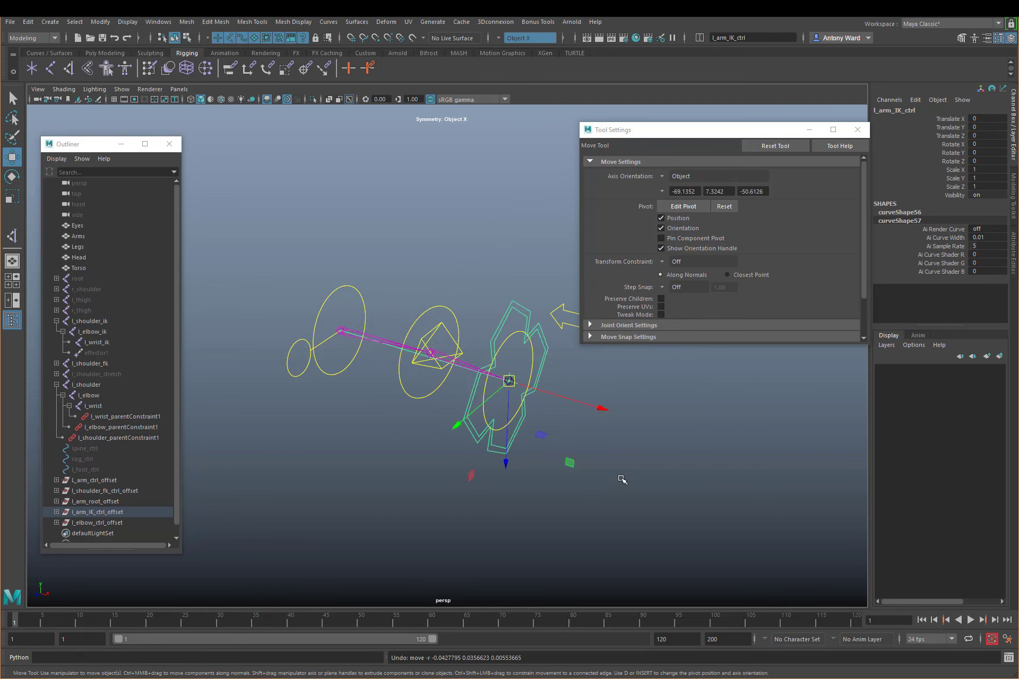
Reveal l_arm_IK_ctrl's hierarchy in the Outliner and select l_arm_ikHandle beneath it
alt+drag(699, 350, 479, 442)
alt+middle_drag(479, 442, 494, 426)
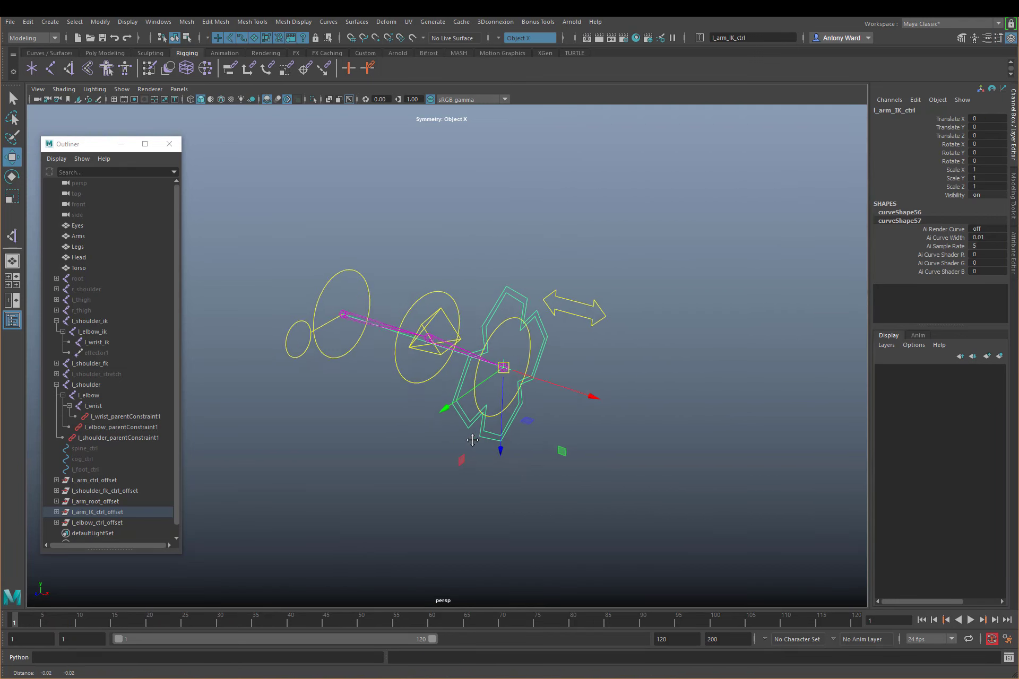
scroll(103, 422, down, 1)
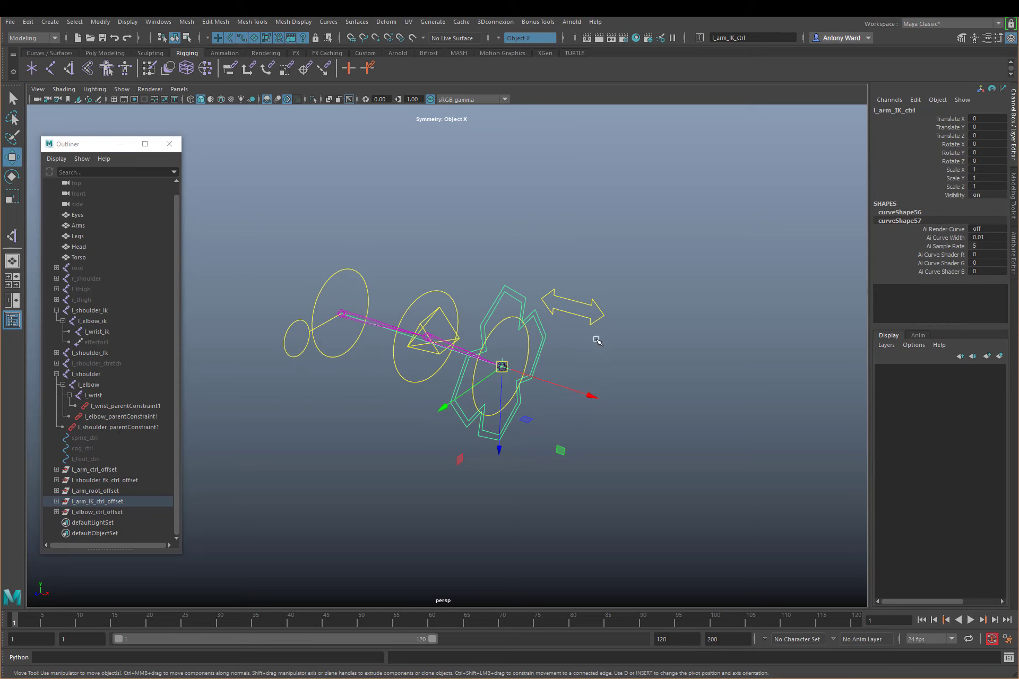
click(436, 322)
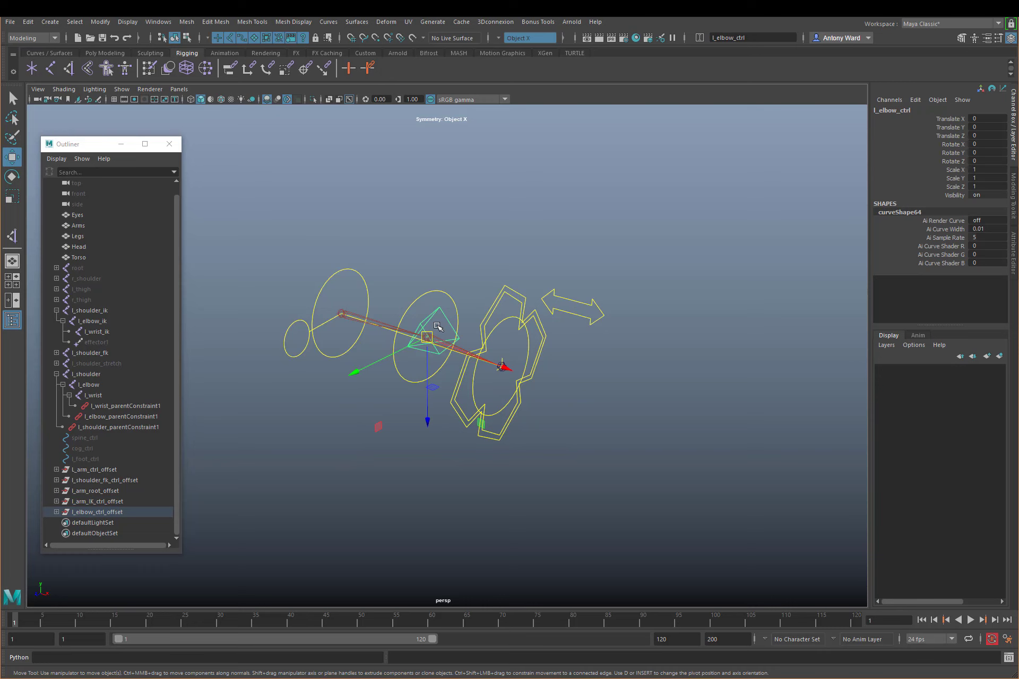
click(461, 414)
right_click(119, 467)
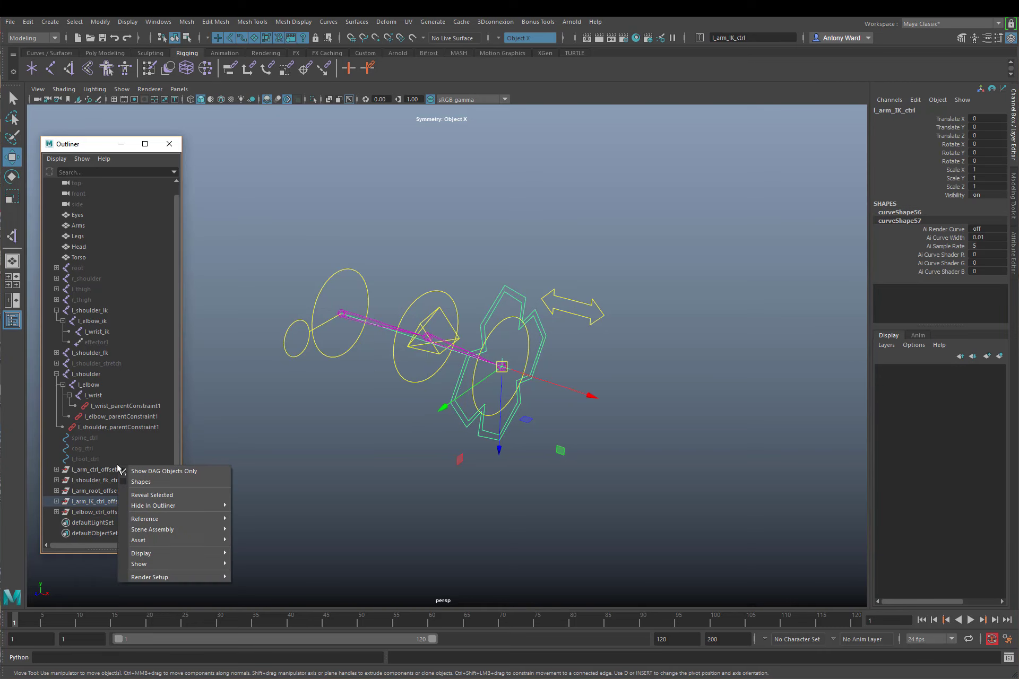
click(133, 495)
click(62, 513)
click(122, 522)
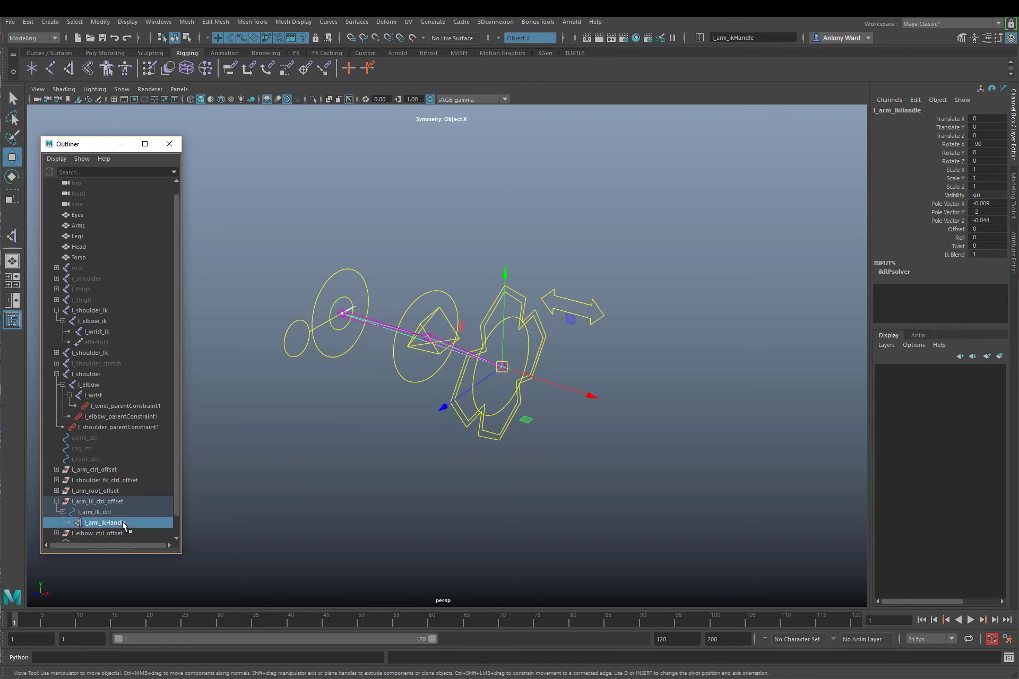
Create a Pole Vector constraint on l_arm_ikHandle with l_elbow_ctrl as its target
click(432, 318)
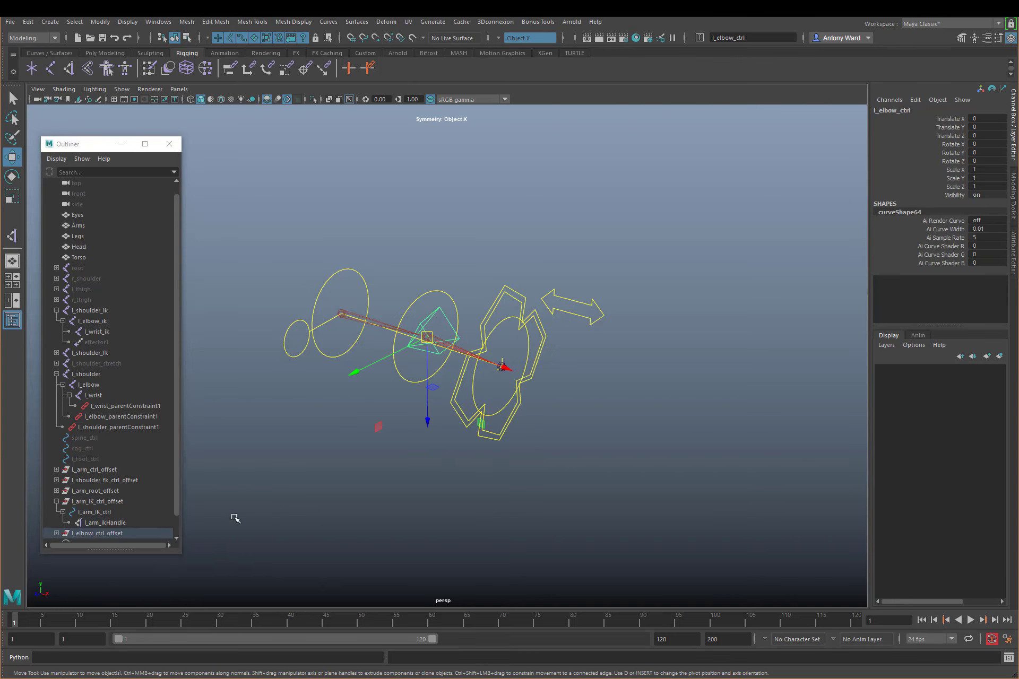
click(122, 523)
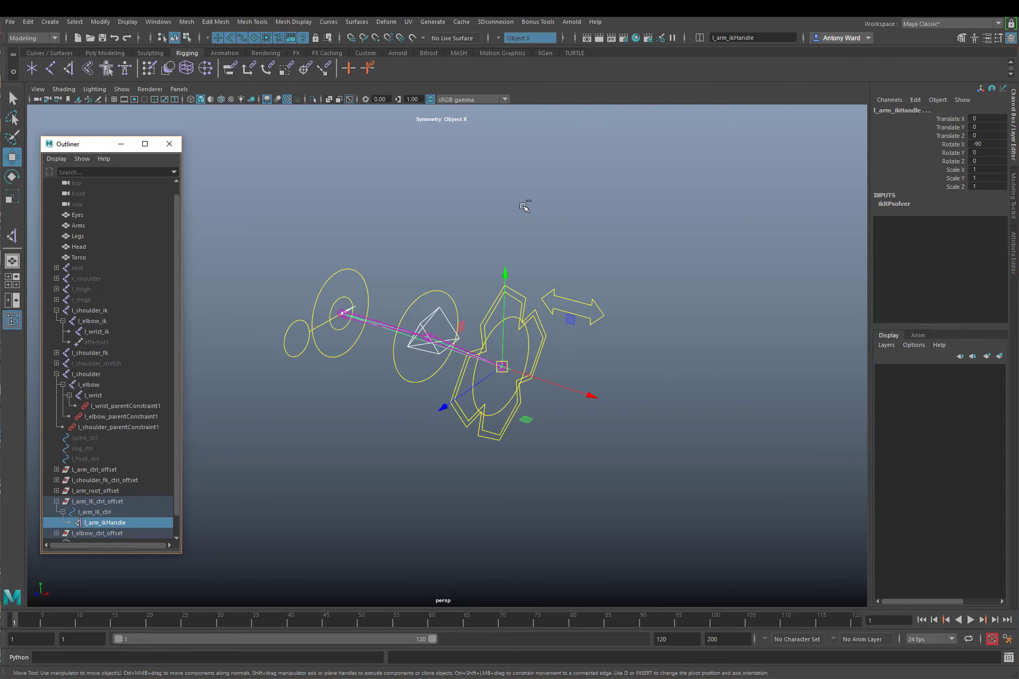
key(space)
click(531, 244)
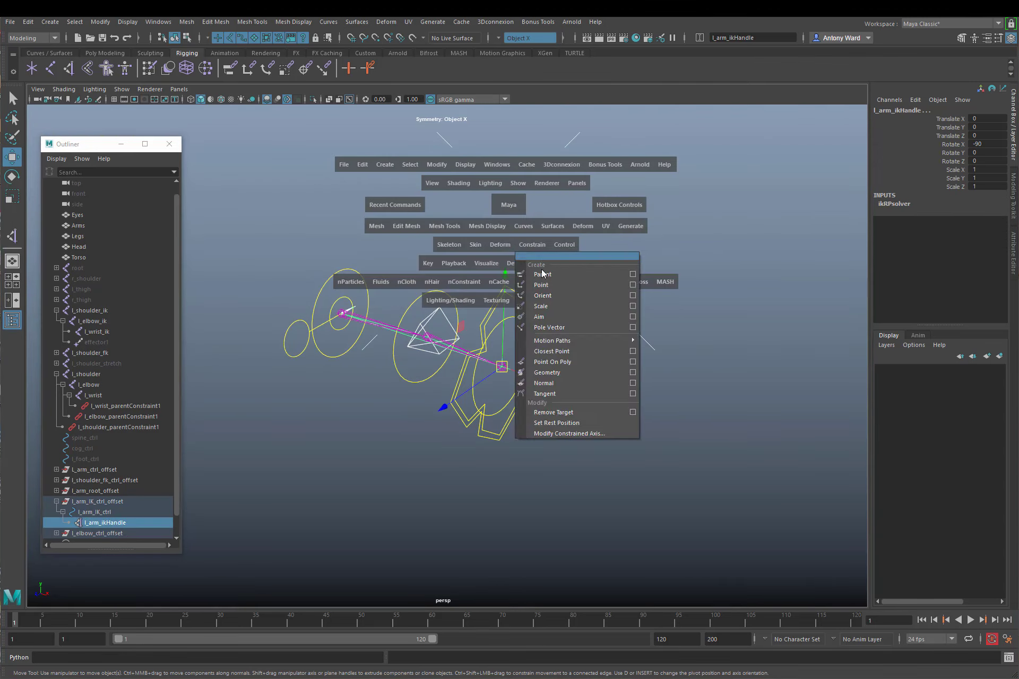
click(551, 328)
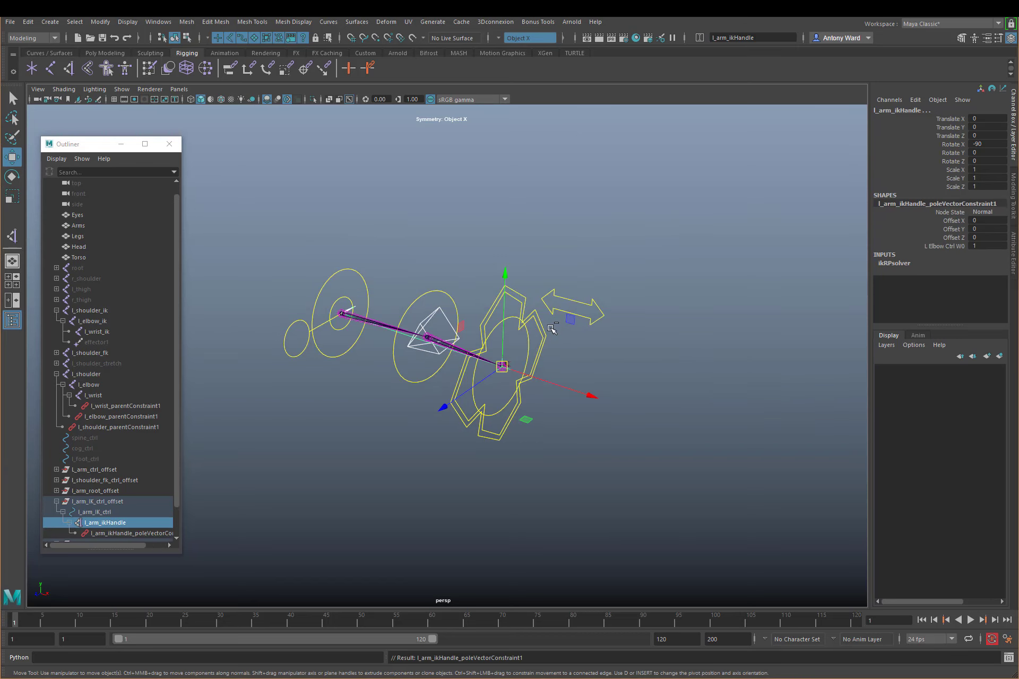
Test the pole vector by moving l_arm_IK_ctrl and l_elbow_ctrl upward, then undo both moves
click(553, 363)
click(538, 362)
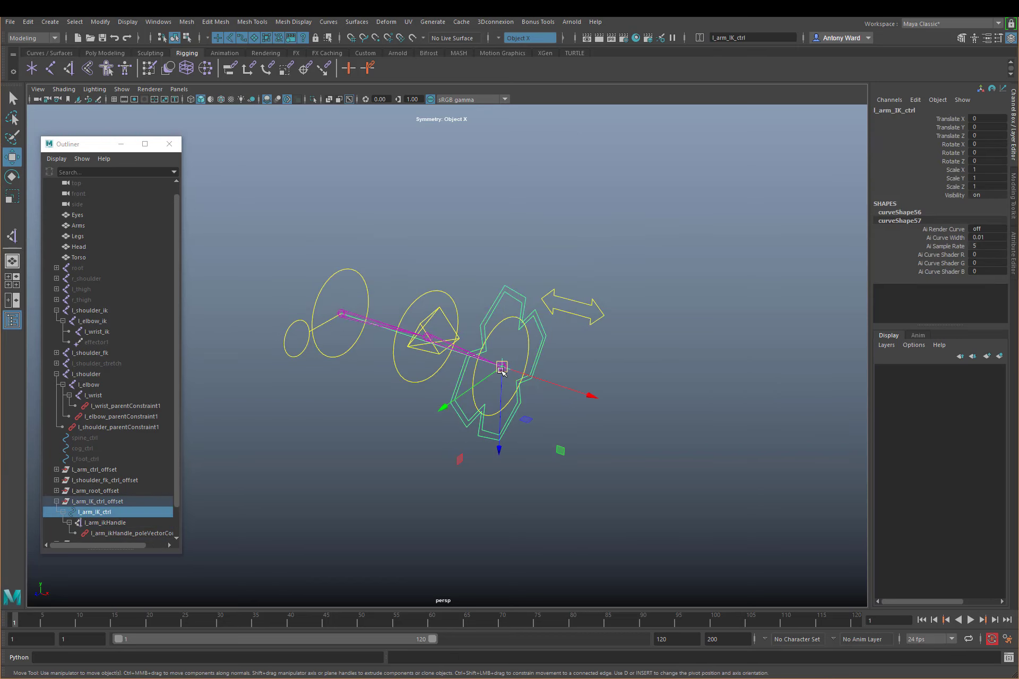
drag(501, 366, 471, 227)
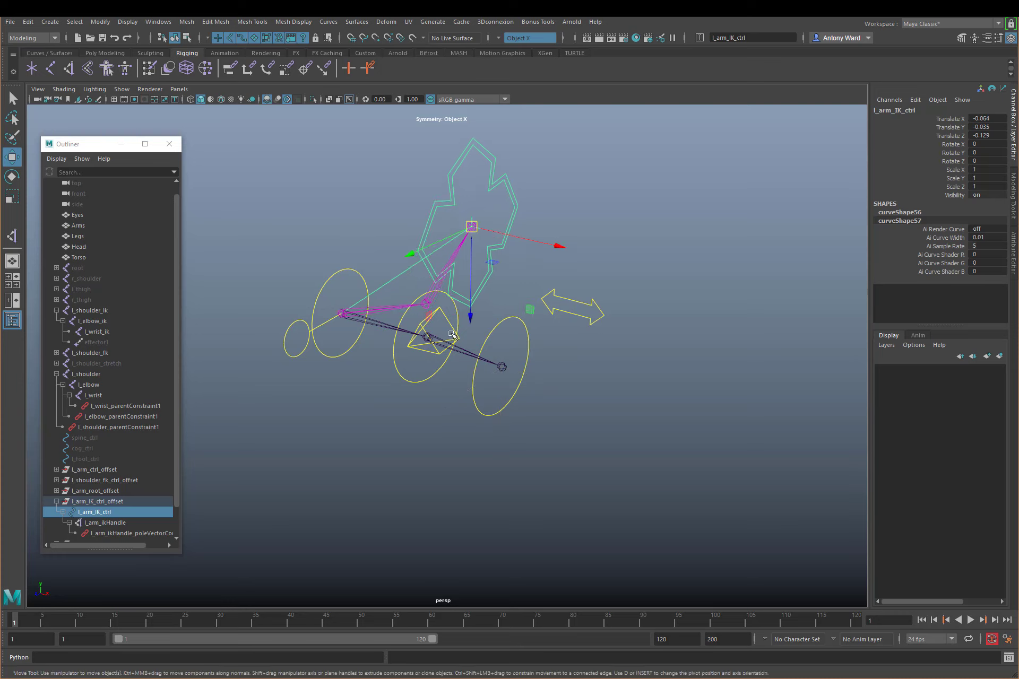
click(444, 314)
drag(353, 370, 427, 190)
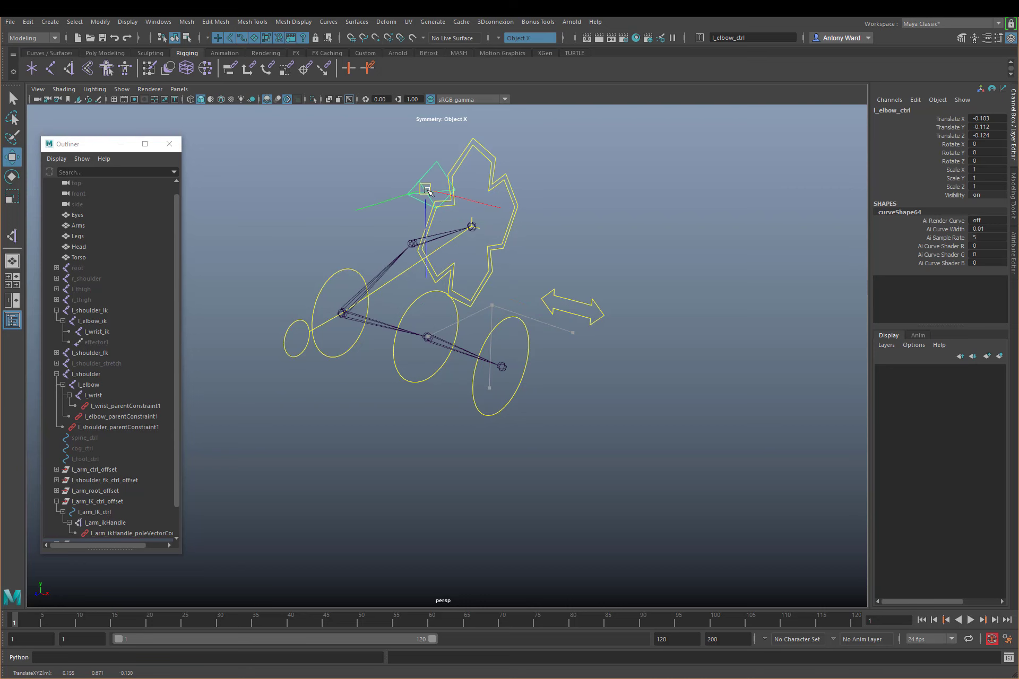
key(ctrl+z)
key(ctrl+z)
key(ctrl+z)
key(ctrl+z)
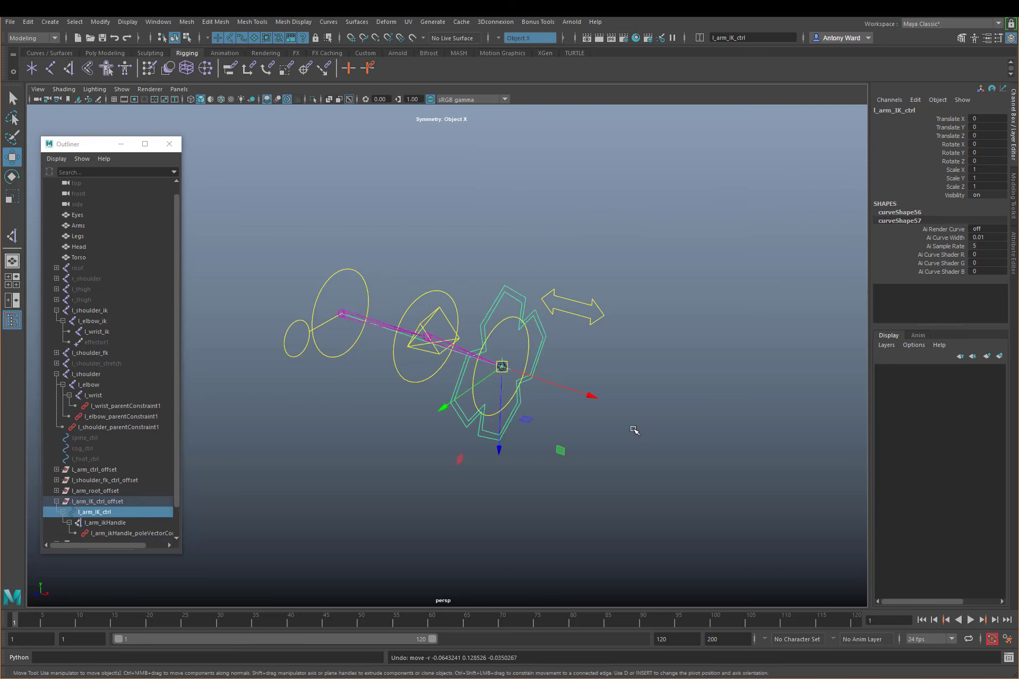
Clear the selection and collapse the l_arm_IK_ctrl_offset hierarchy in the Outliner
alt+drag(634, 429, 654, 436)
click(662, 441)
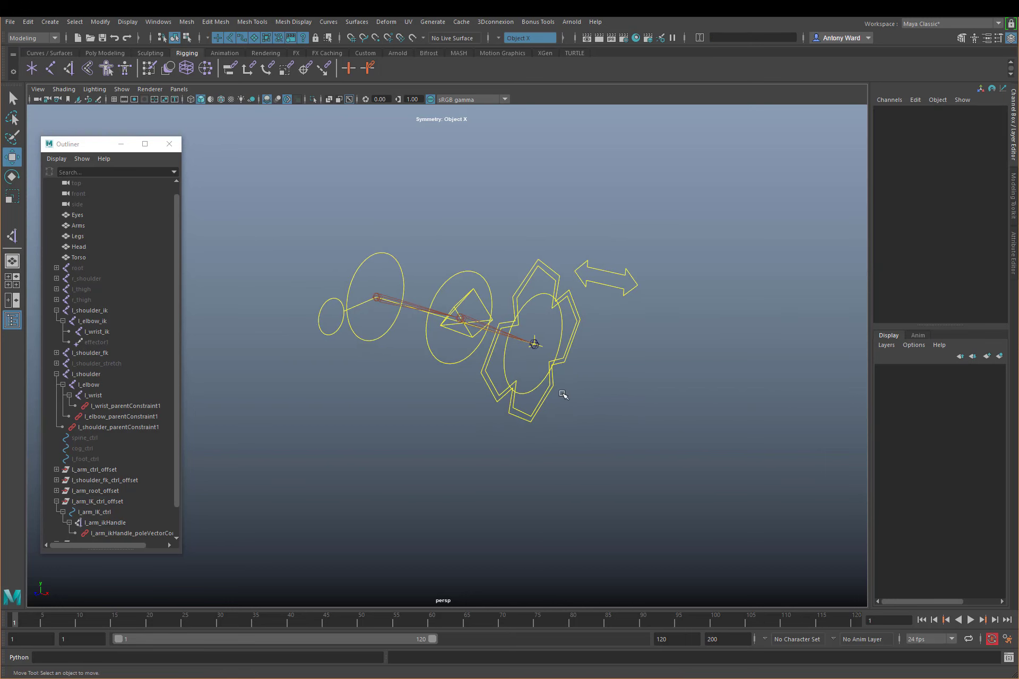
click(56, 501)
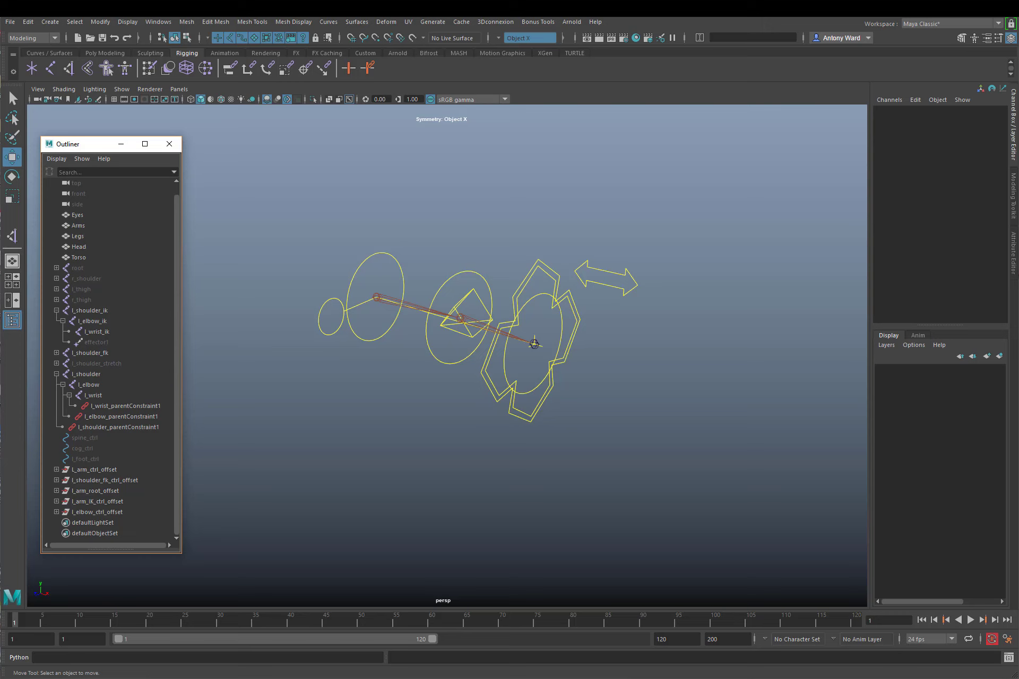
Test-rotate l_shoulder_fk_ctrl around Y to check the FK chain, restore its rotation and clear the selection
alt+drag(534, 341, 587, 296)
alt+drag(398, 368, 477, 339)
click(366, 254)
key(e)
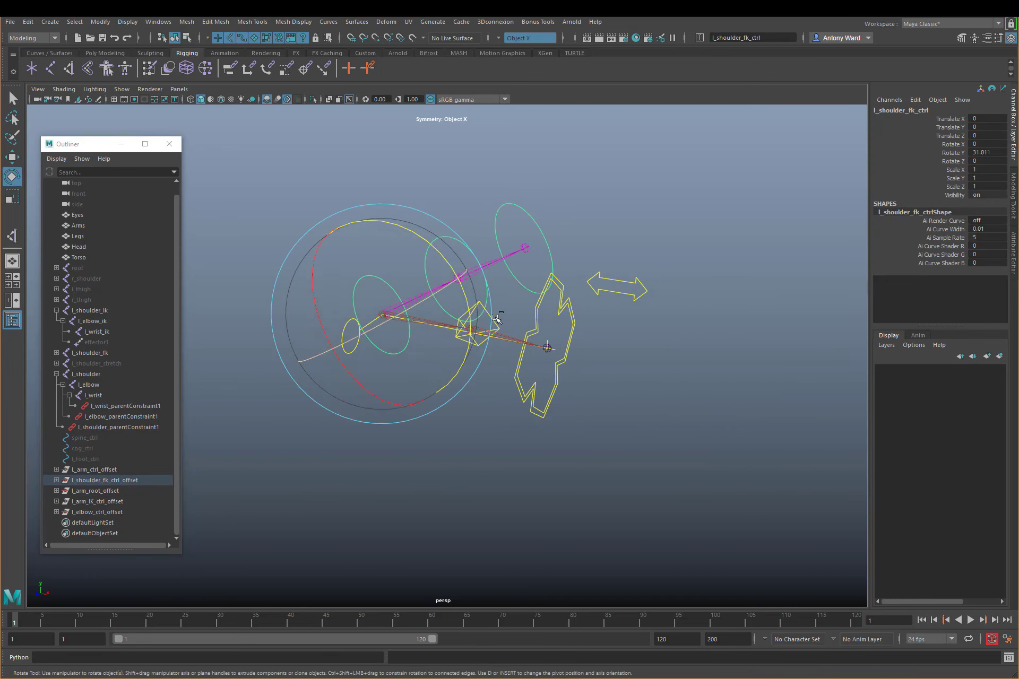
click(637, 292)
click(396, 289)
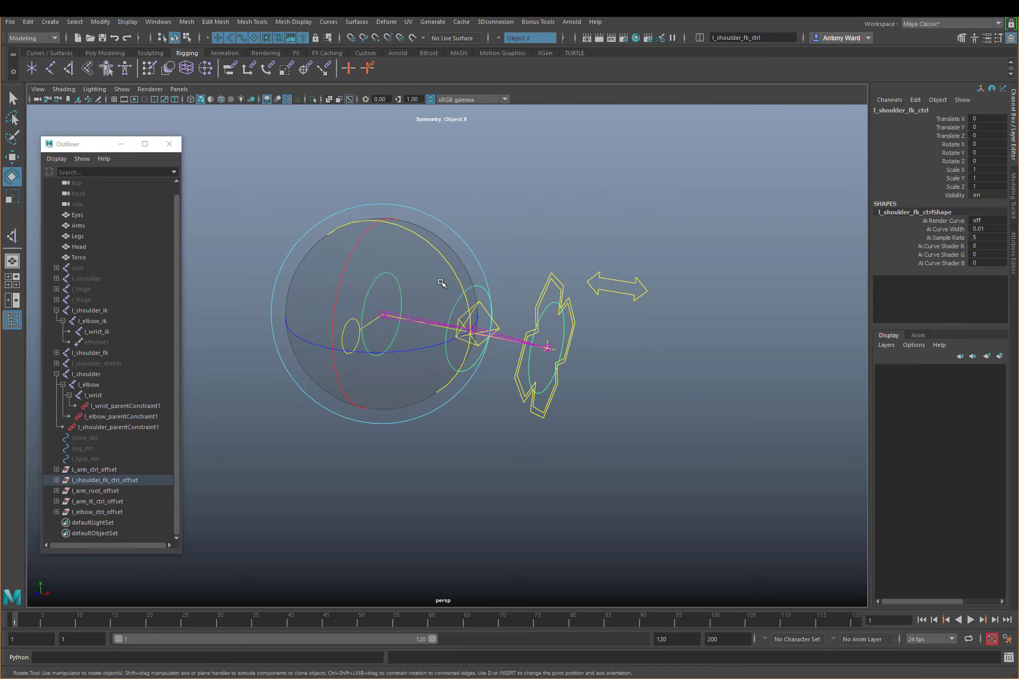
drag(453, 268, 698, 334)
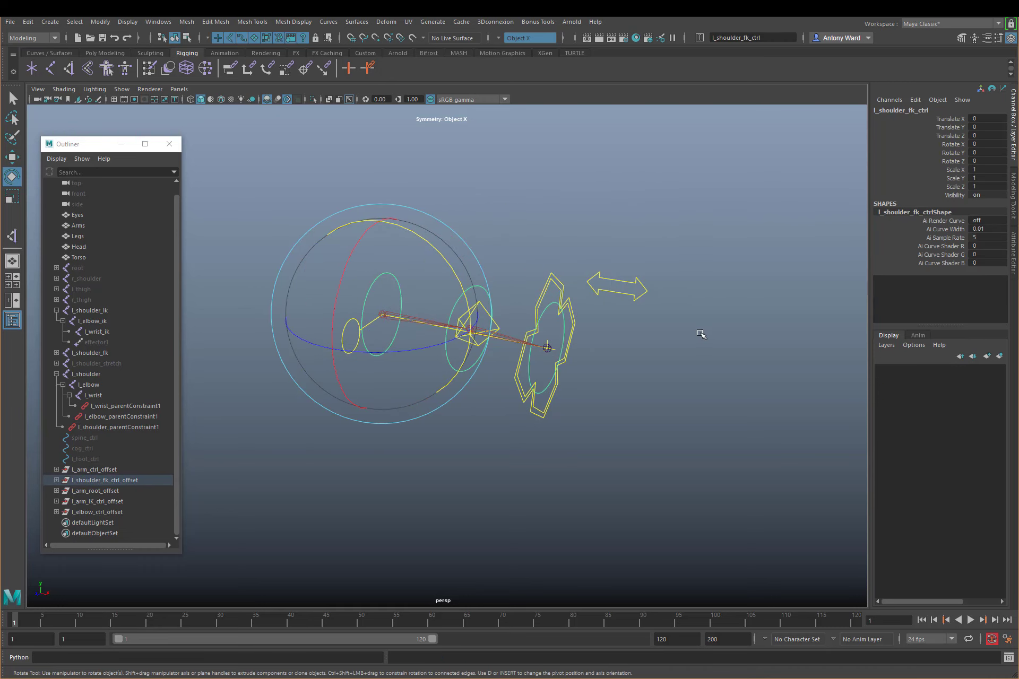
click(699, 331)
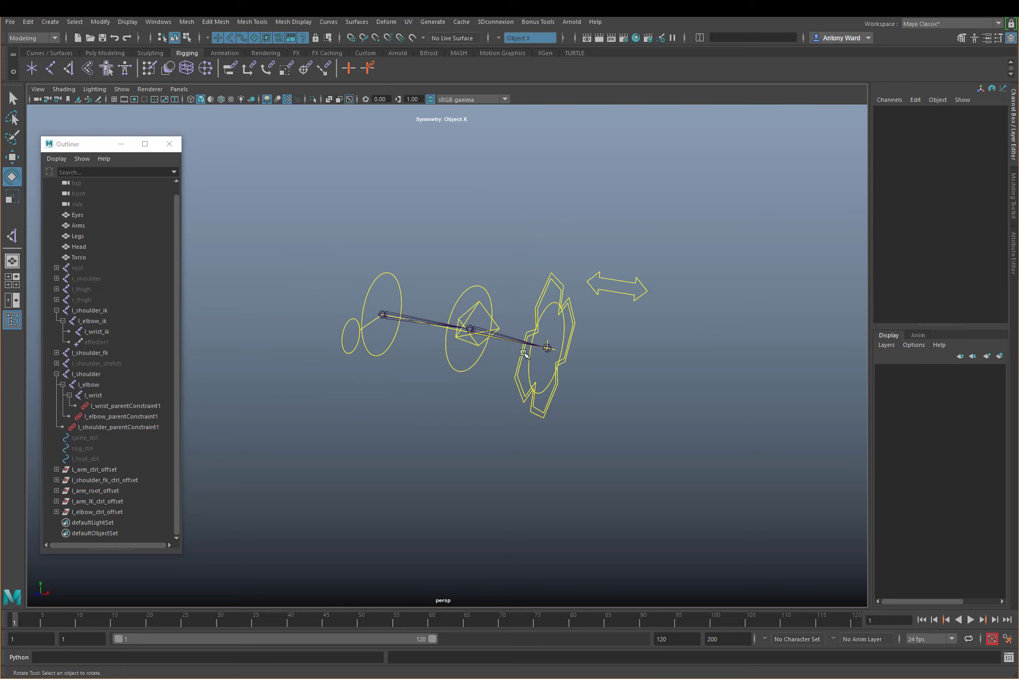
Check the IK FK Switch attribute on L_arm_ctrl, inspect l_elbow_fk_ctrl and clear the selection
alt+drag(522, 354, 629, 364)
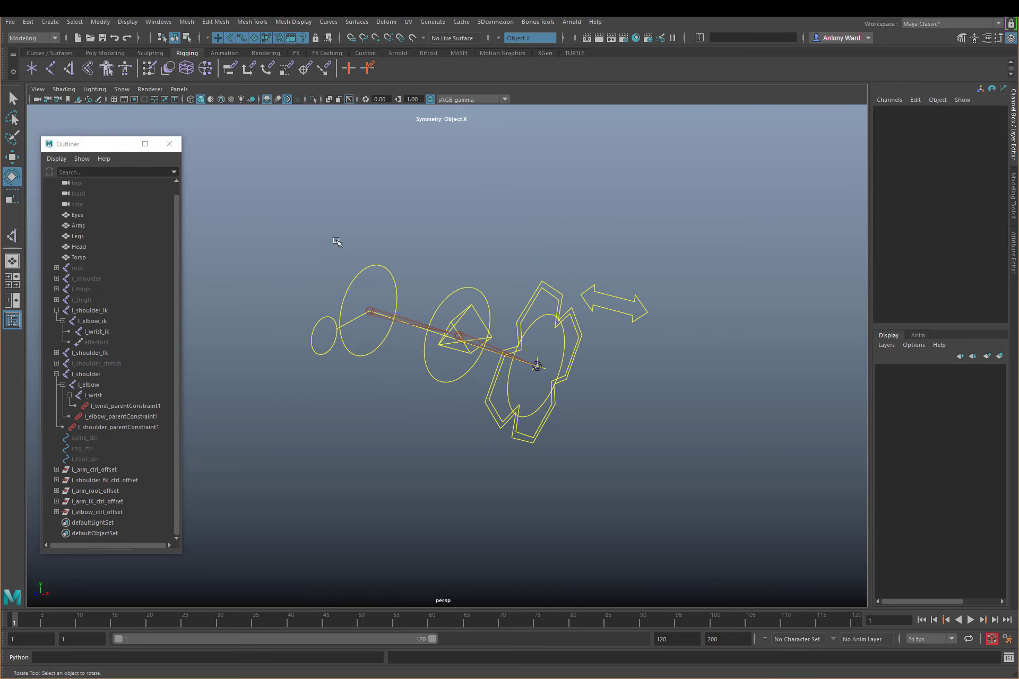
click(391, 281)
click(631, 299)
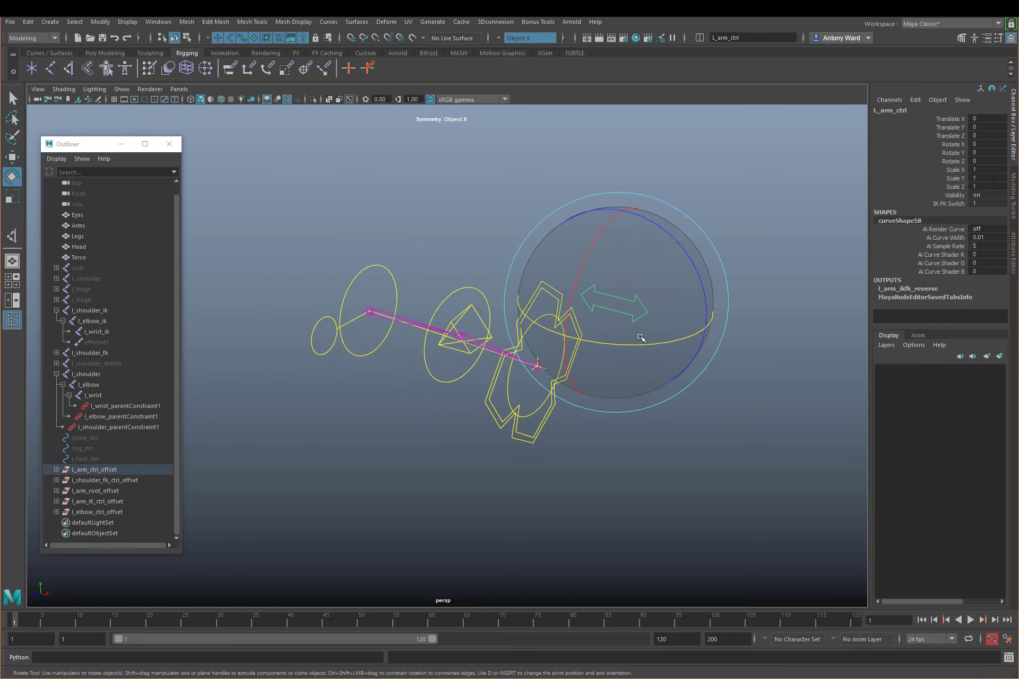
click(958, 204)
middle_drag(731, 234, 683, 232)
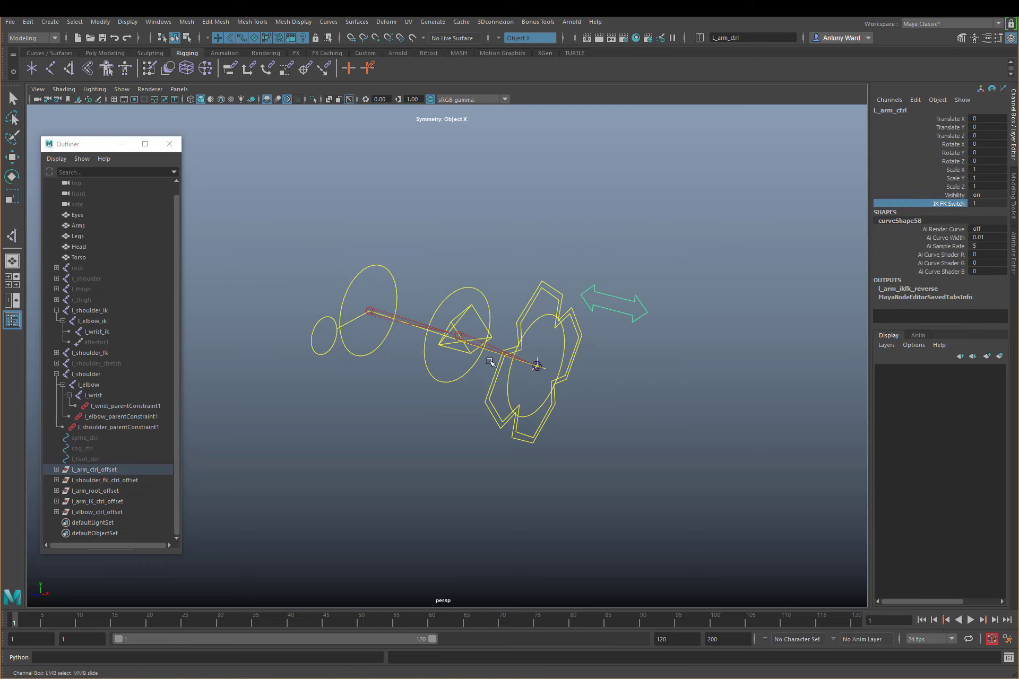
alt+drag(650, 402, 670, 392)
click(670, 392)
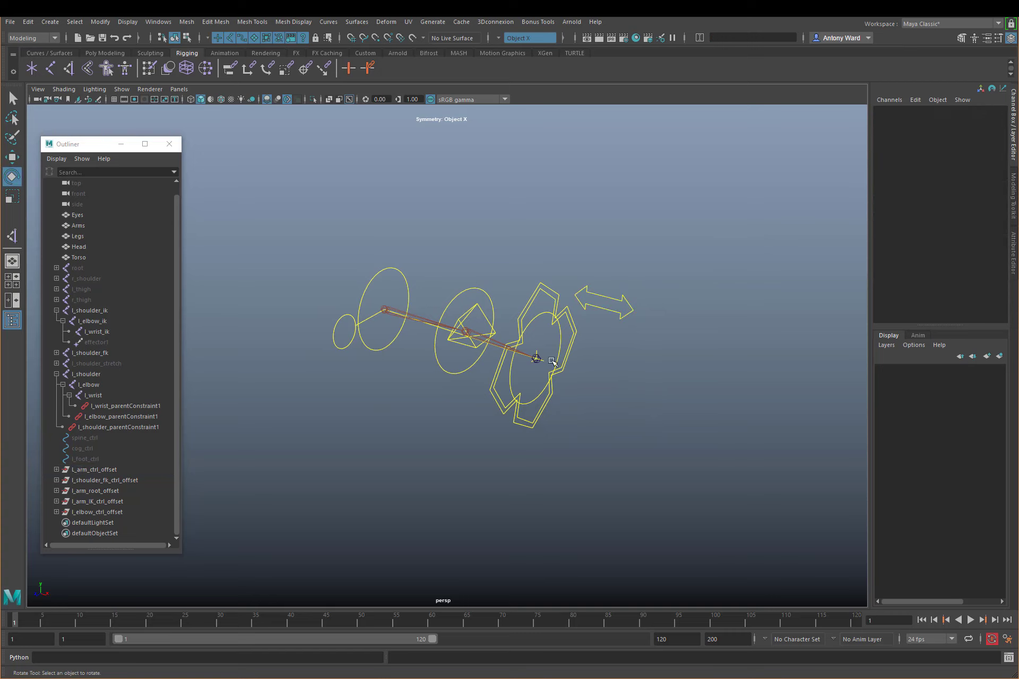
click(460, 287)
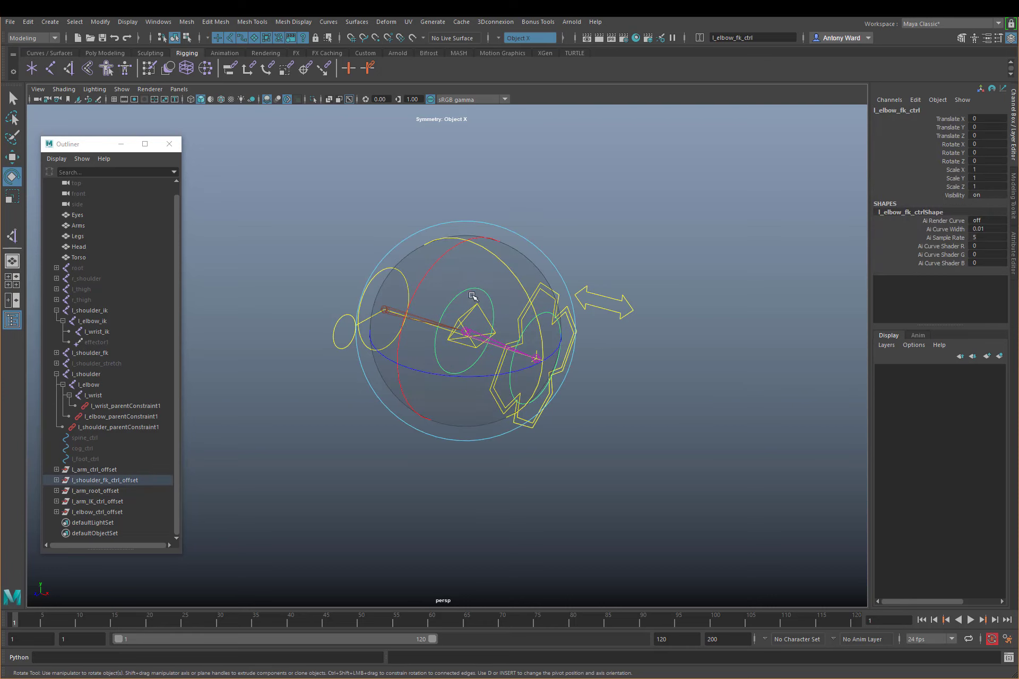
click(682, 386)
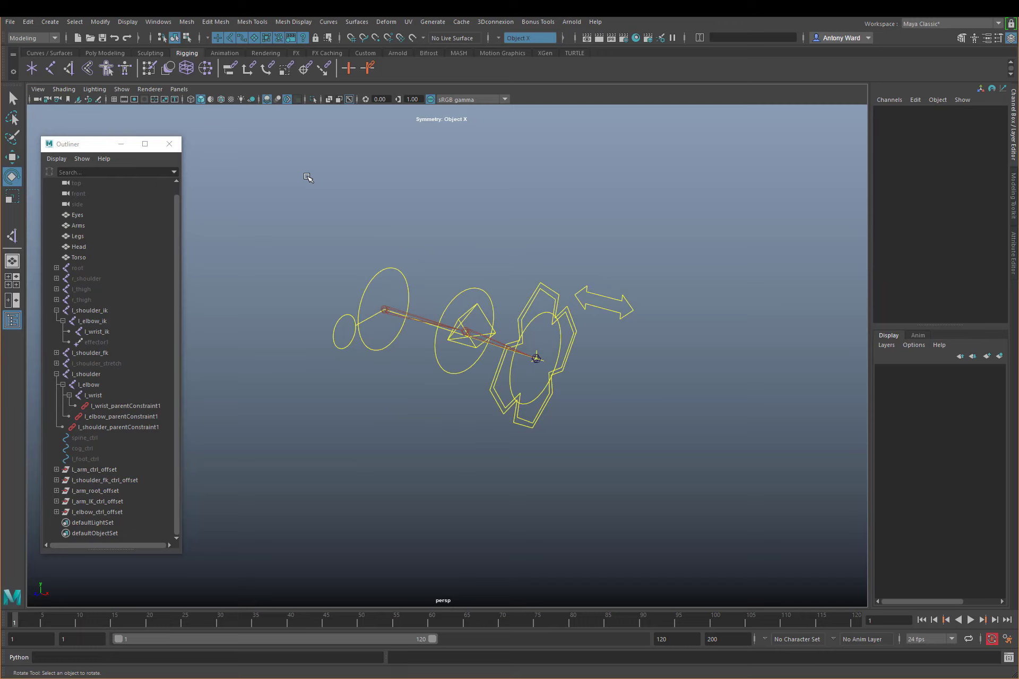
Open the Node Editor and remove the shoulder, wrist and elbow parent constraint nodes from the graph
click(158, 22)
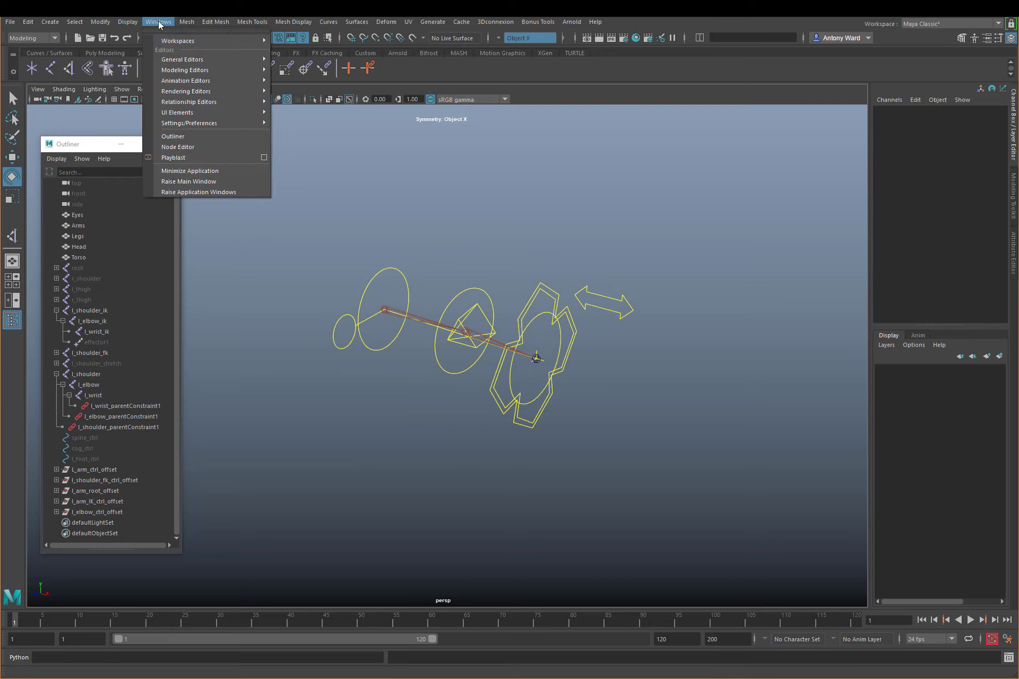
click(178, 147)
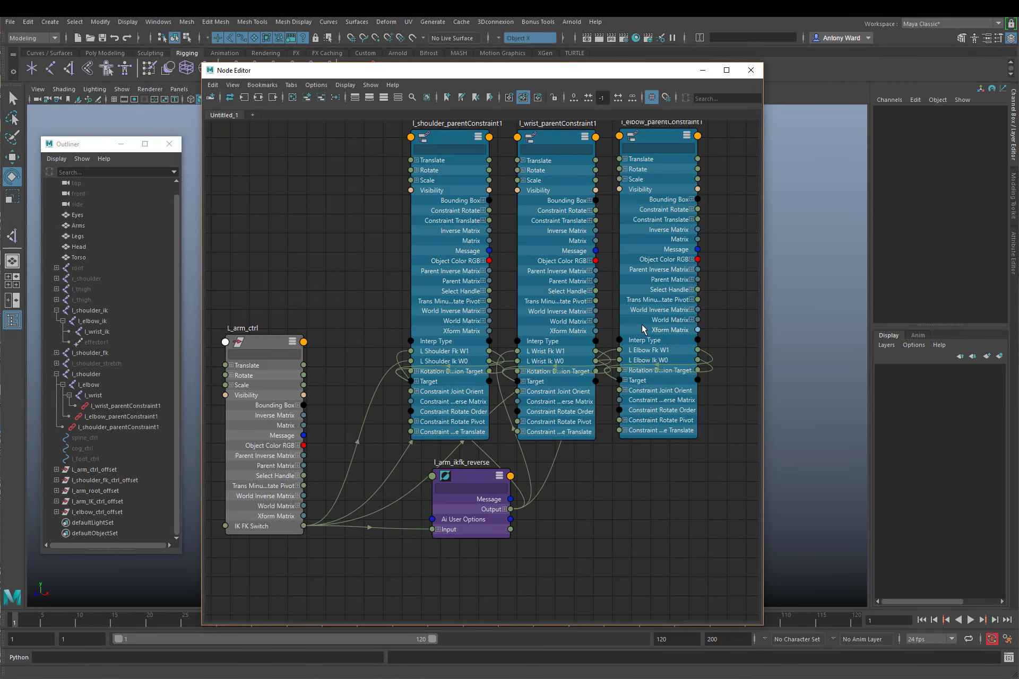
drag(715, 223, 416, 199)
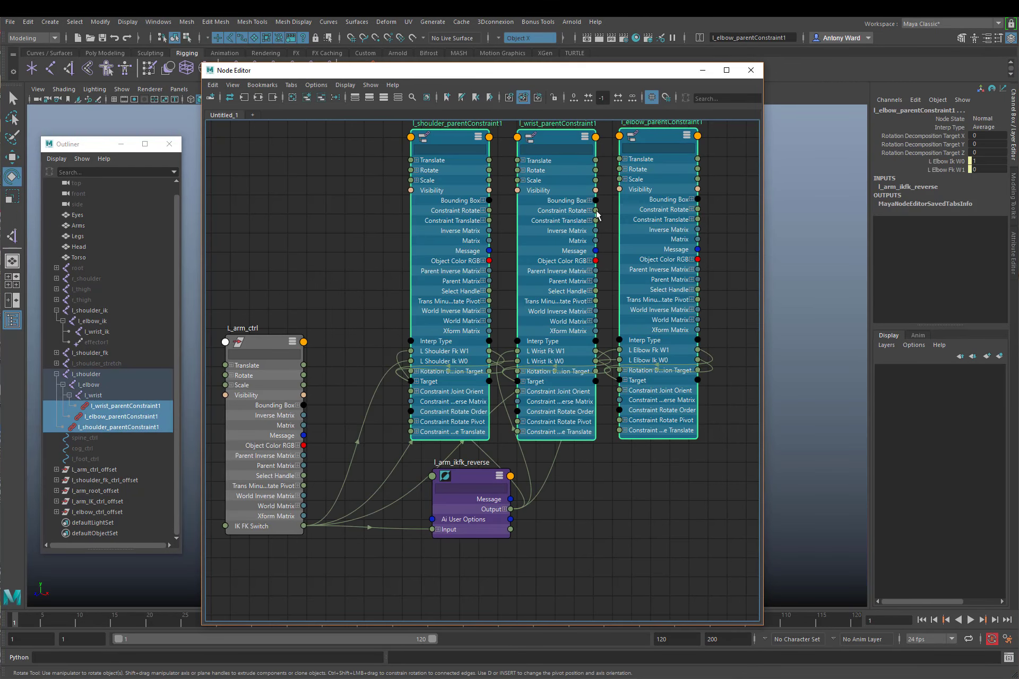
click(320, 100)
Reposition the l_arm_ikfk_reverse node and move the Node Editor window so the arm controls stay in view
drag(469, 479, 406, 513)
drag(357, 64, 607, 121)
scroll(266, 336, up, 5)
alt+middle_drag(266, 337, 357, 502)
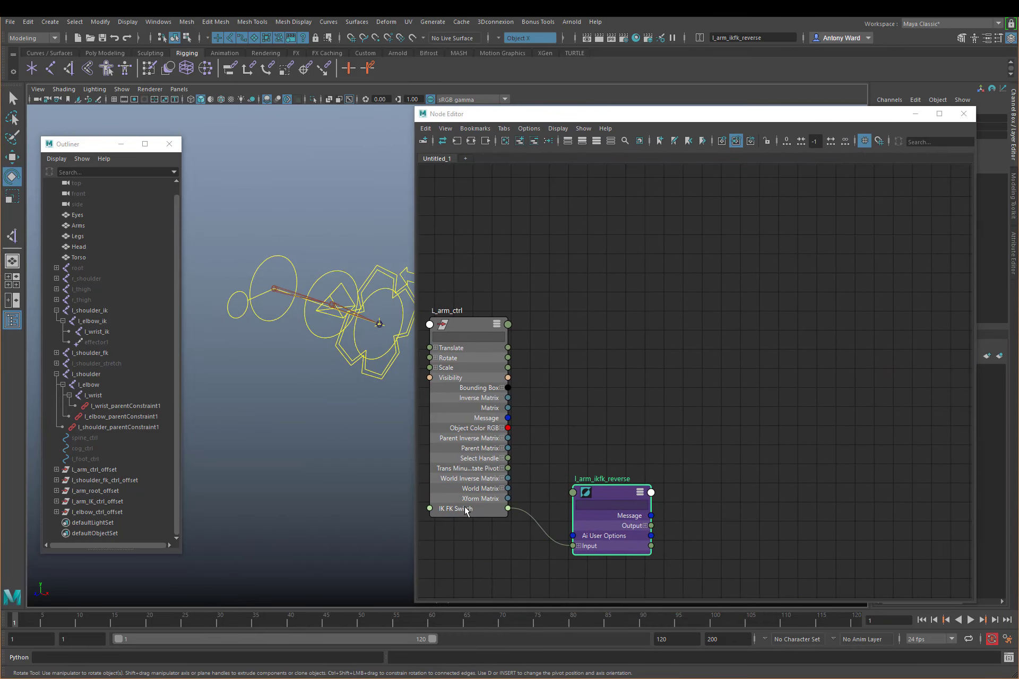
alt+middle_drag(321, 392, 321, 409)
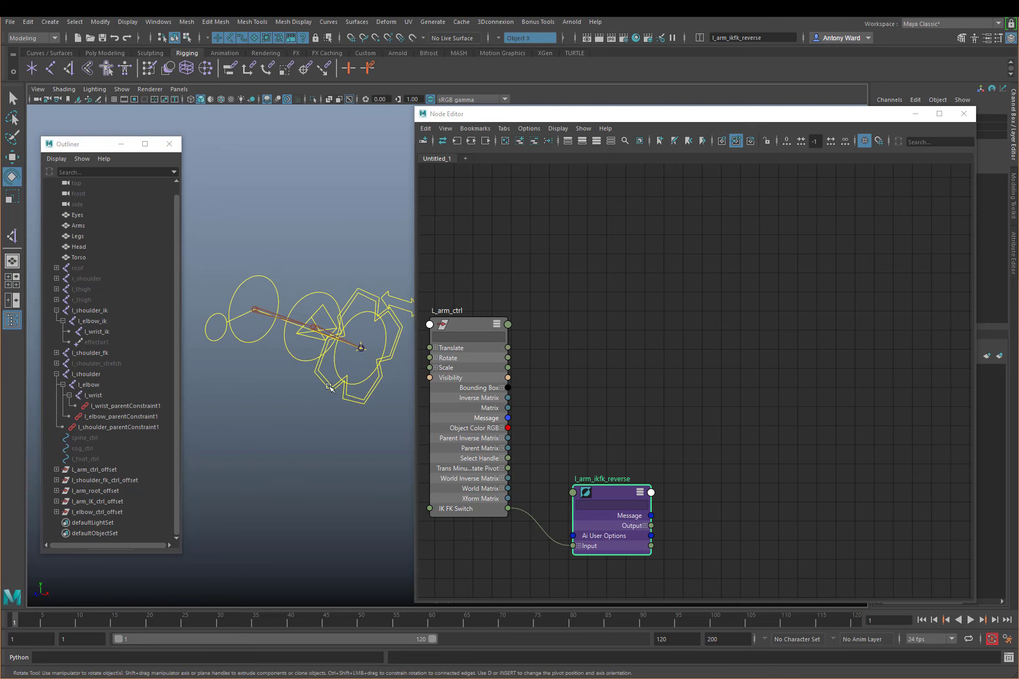
Add l_arm_IK_ctrl_offset and l_elbow_ctrl_offset to the Node Editor graph
click(113, 502)
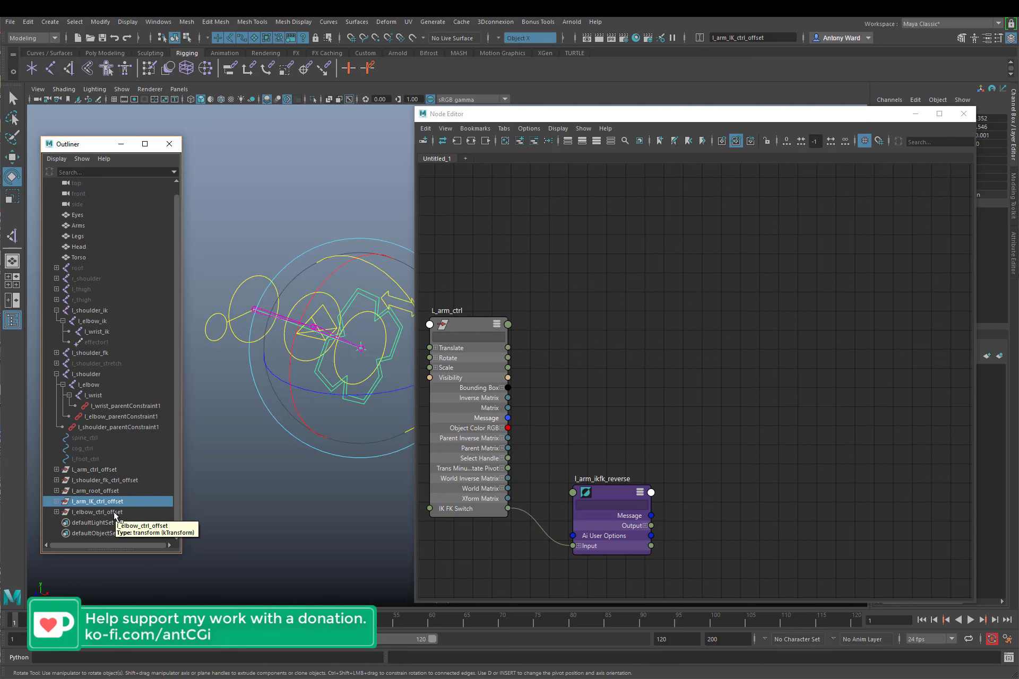
ctrl+click(115, 512)
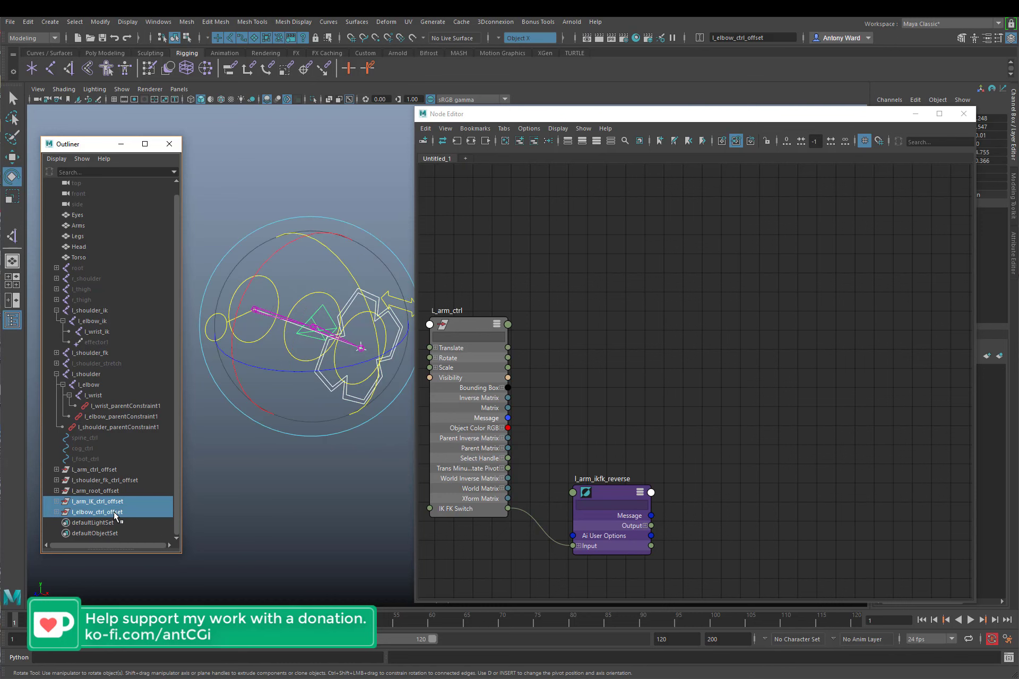
click(520, 141)
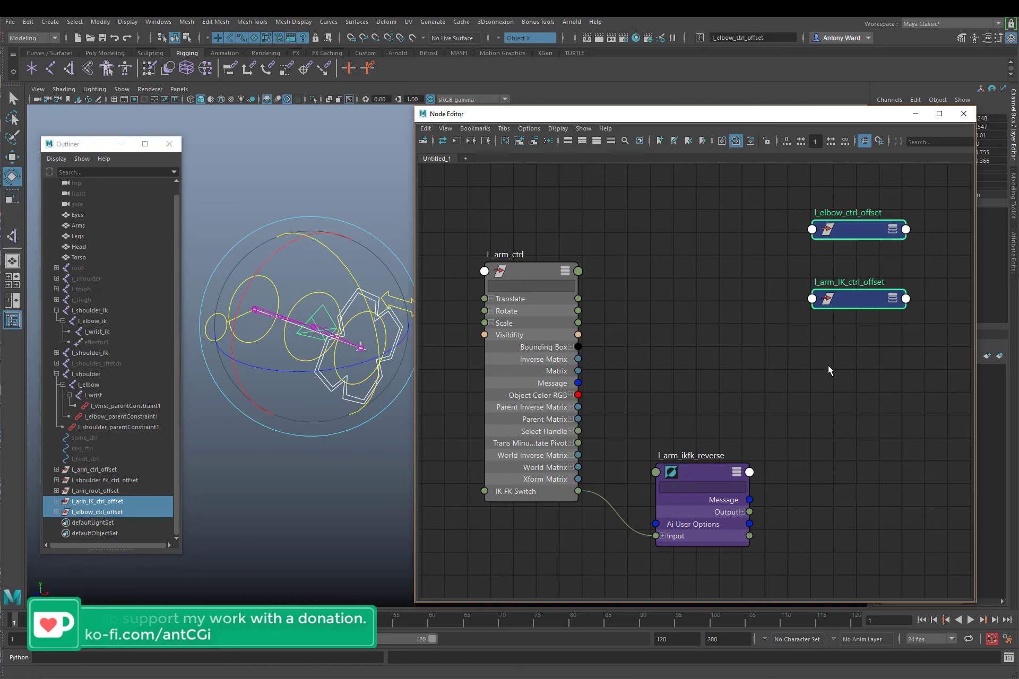
Expand the l_elbow_ctrl_offset and l_arm_IK_ctrl_offset nodes to show their attributes and arrange them side by side above l_arm_ikfk_reverse
click(892, 231)
drag(851, 234, 738, 208)
click(755, 277)
drag(760, 271, 876, 229)
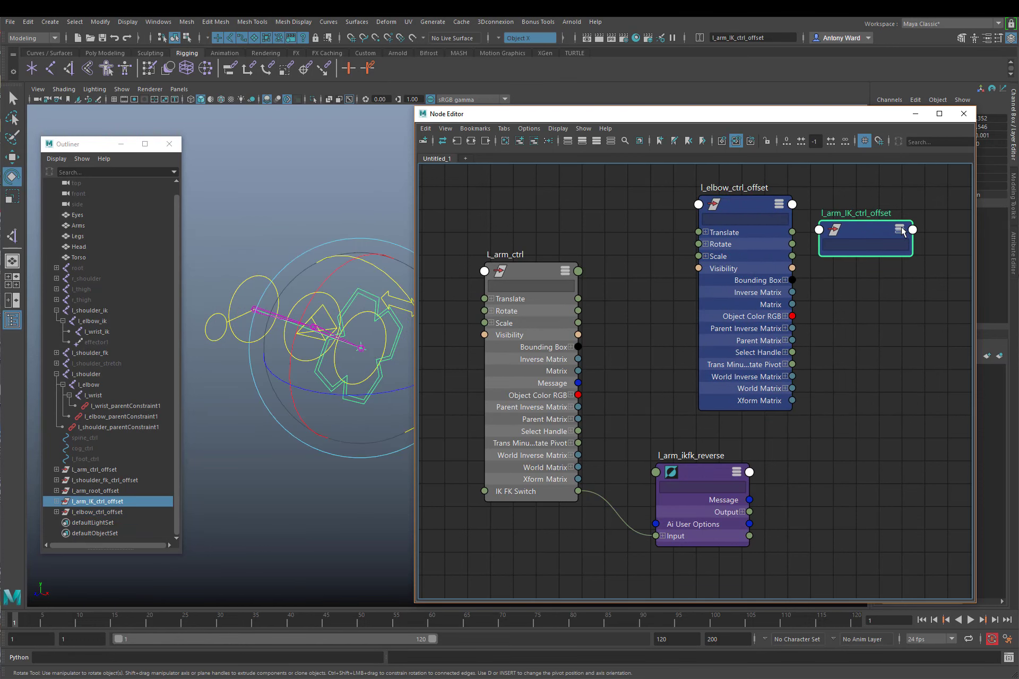
click(898, 231)
click(609, 501)
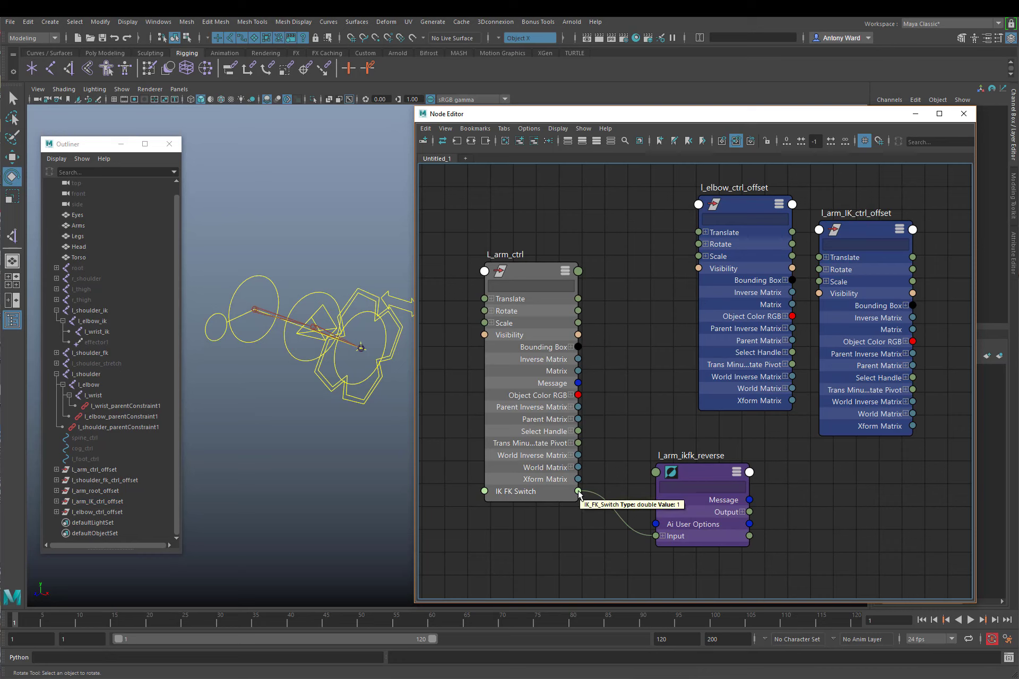
Connect L_arm_ctrl's IK FK Switch to the Visibility of l_elbow_ctrl_offset and l_arm_IK_ctrl_offset, and remove both offset nodes from the graph
drag(578, 491, 698, 268)
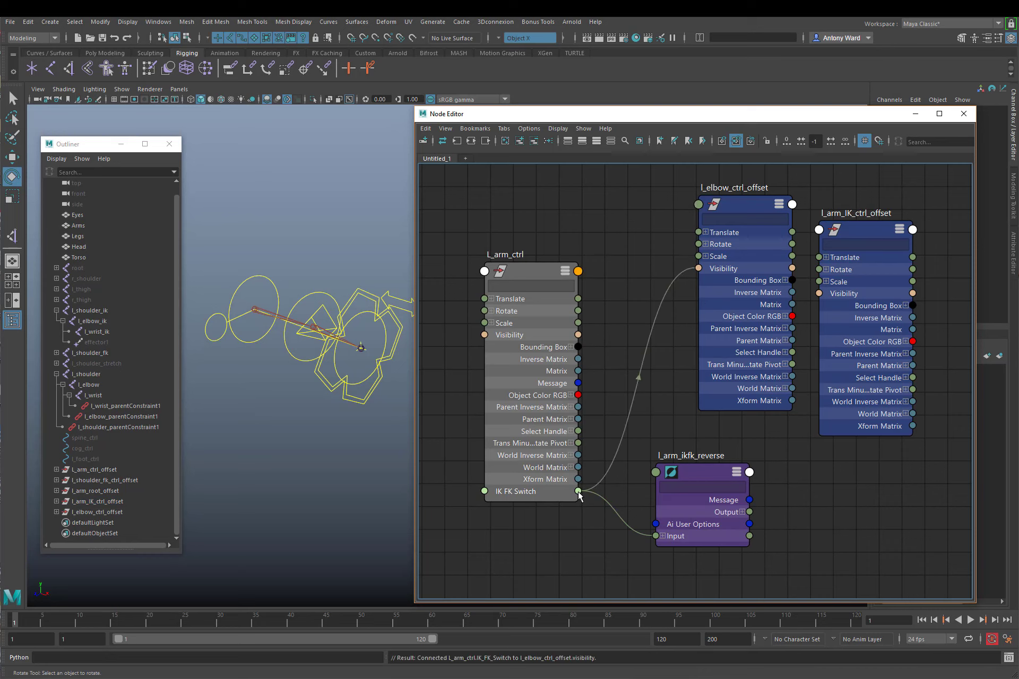
drag(578, 491, 819, 293)
scroll(791, 463, down, 3)
drag(719, 206, 836, 279)
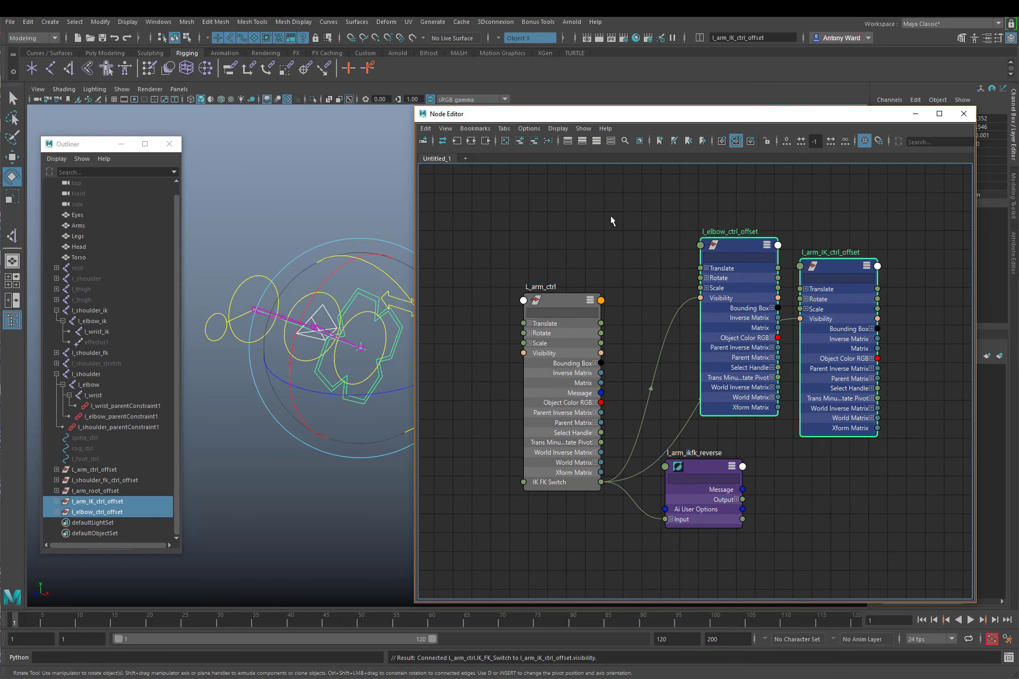
click(534, 140)
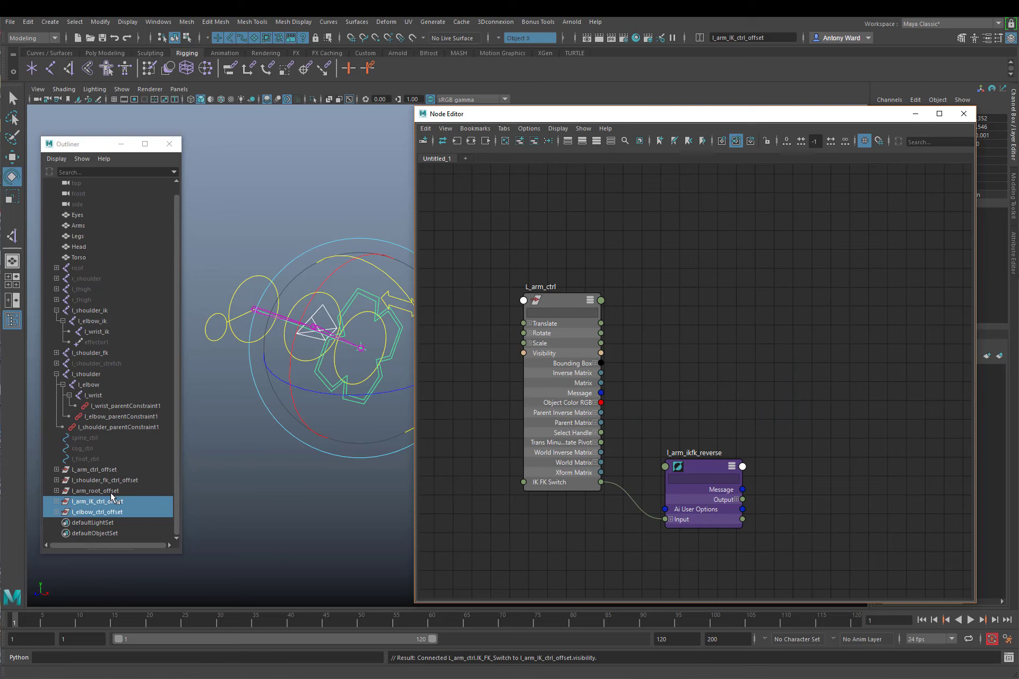
Add l_shoulder_fk_ctrl_offset to the Node Editor graph, expand its attributes and place it above and beside l_arm_ikfk_reverse
click(122, 481)
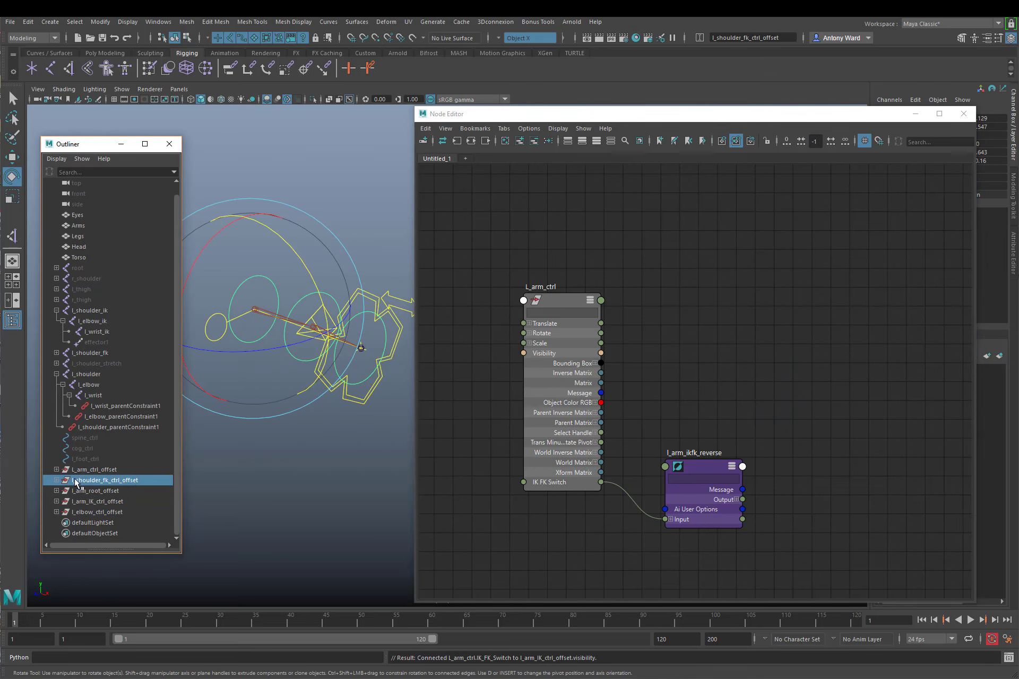
middle_drag(137, 481, 442, 293)
middle_drag(509, 157, 786, 303)
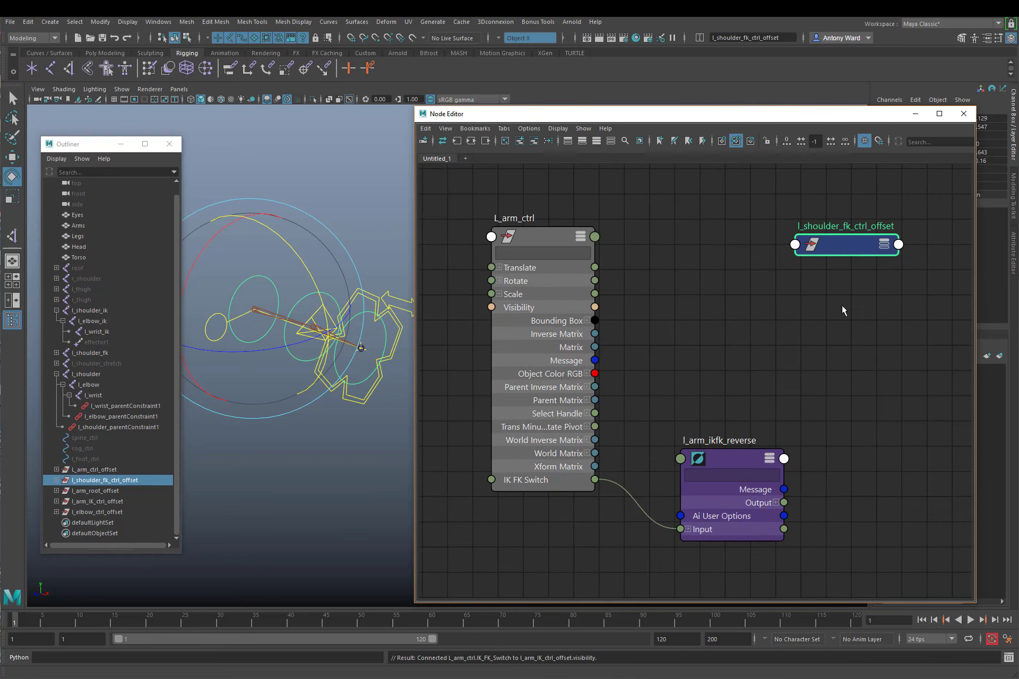
click(884, 244)
click(884, 245)
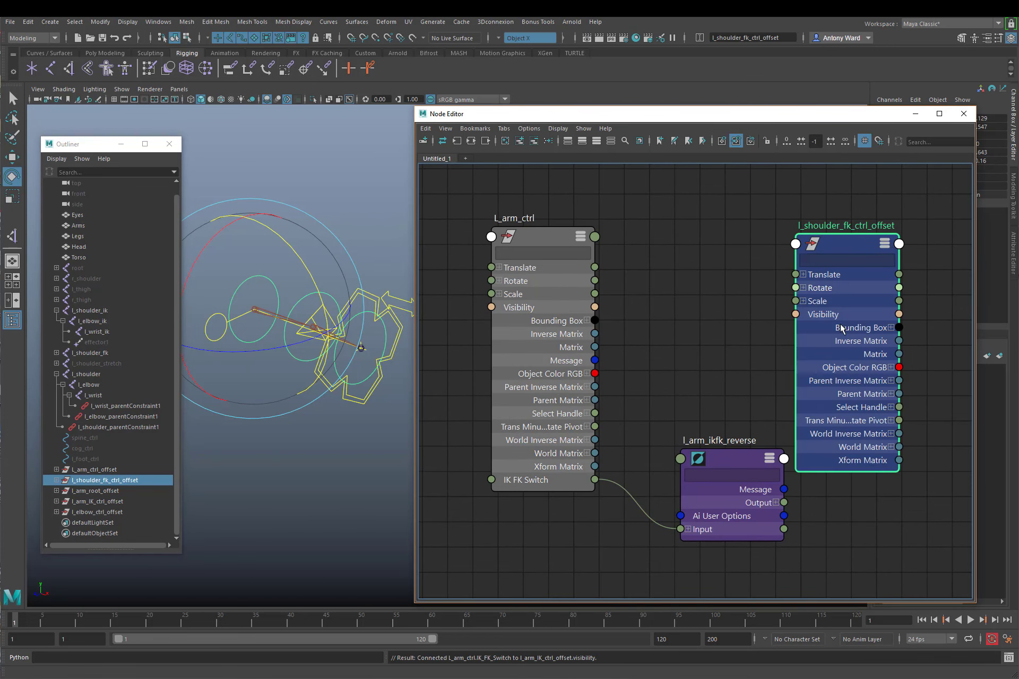
drag(847, 246, 860, 214)
click(734, 307)
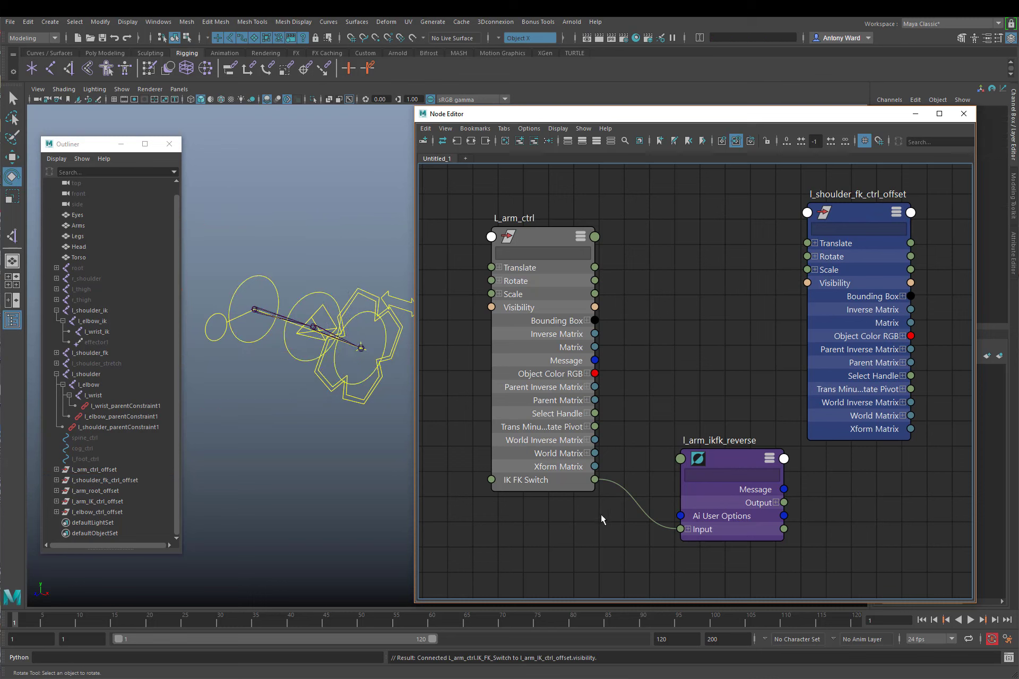
Connect Output X of l_arm_ikfk_reverse to the Visibility of l_shoulder_fk_ctrl_offset, and minimize the Node Editor
click(775, 502)
drag(737, 503, 693, 404)
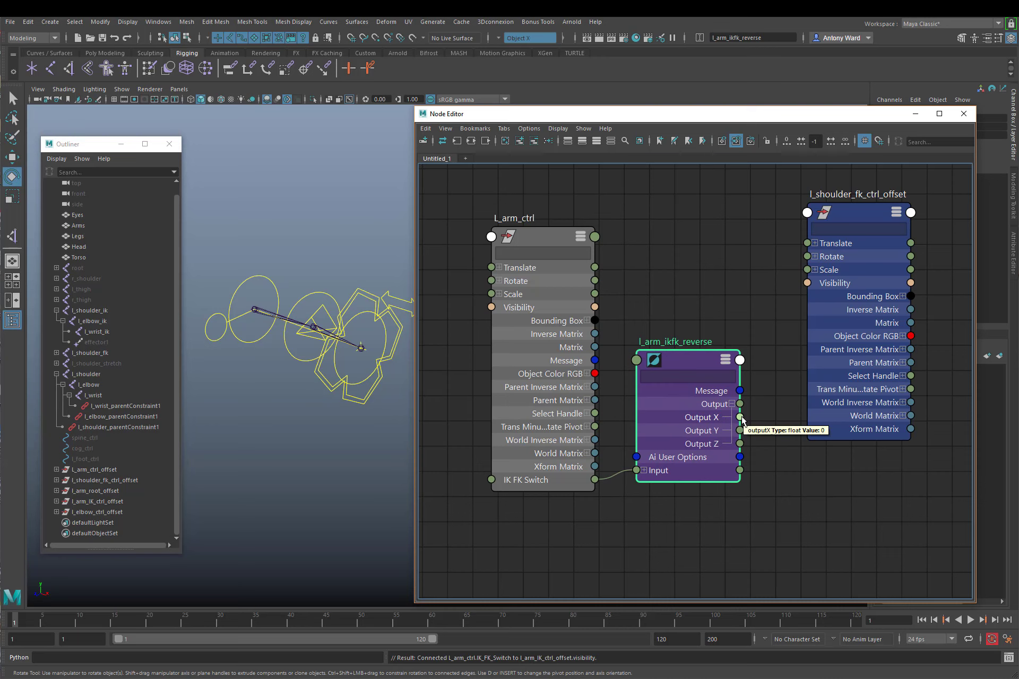
drag(740, 418, 808, 286)
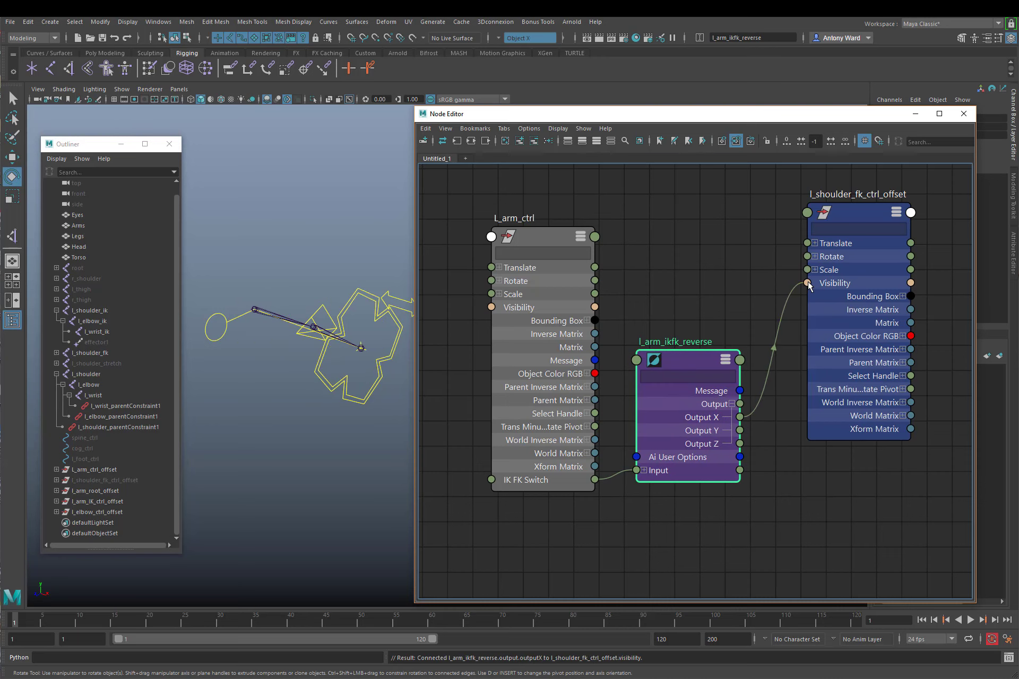
click(915, 113)
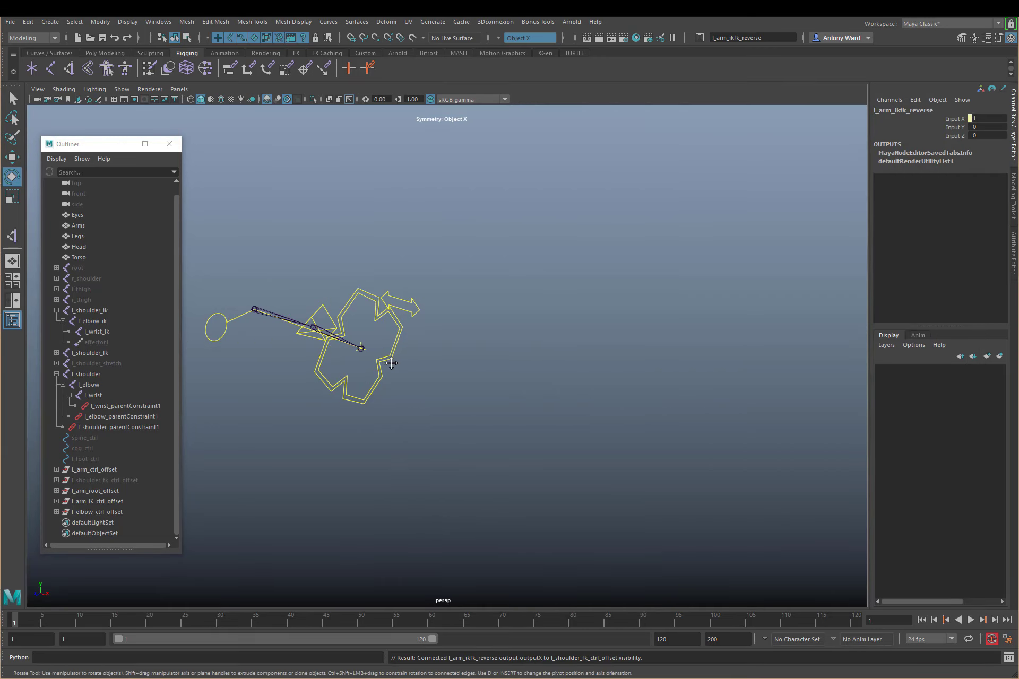
Try moving l_arm_IK_ctrl to test the IK arm, and undo the move
alt+middle_drag(369, 366, 501, 366)
click(578, 311)
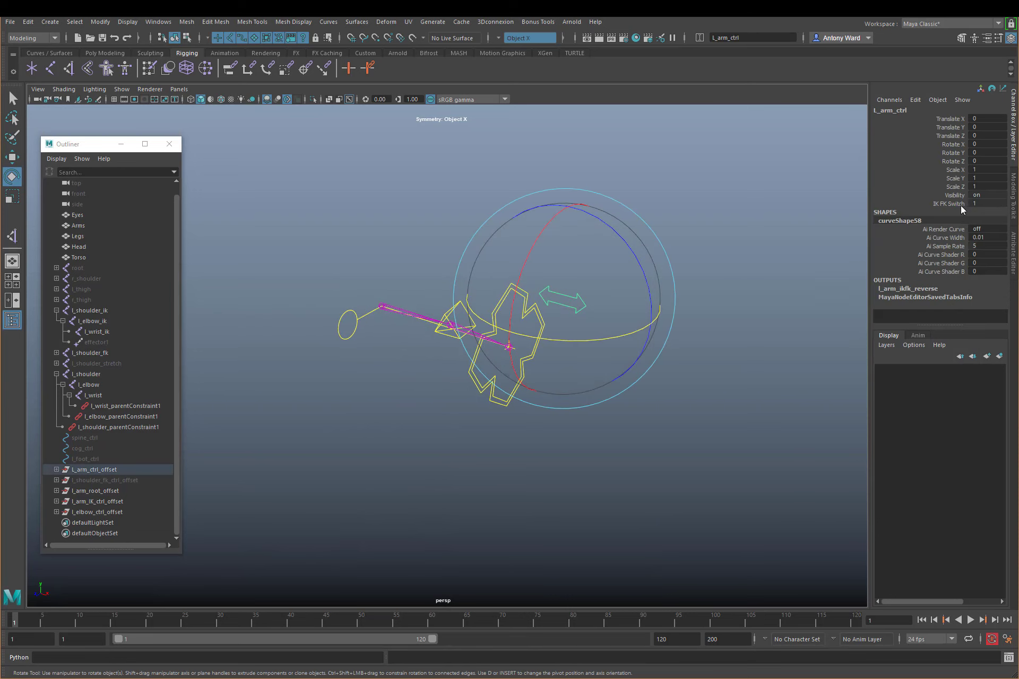
click(631, 441)
click(519, 393)
key(w)
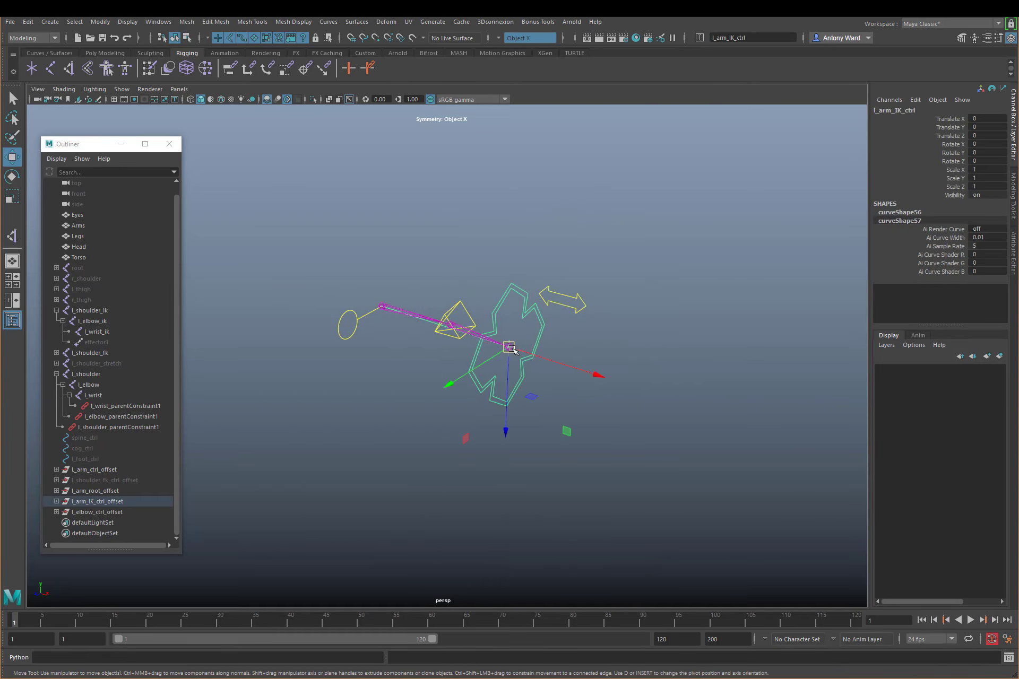
drag(504, 346, 562, 269)
key(ctrl+z)
click(665, 255)
Set the IK FK Switch on L_arm_ctrl to 0
click(572, 316)
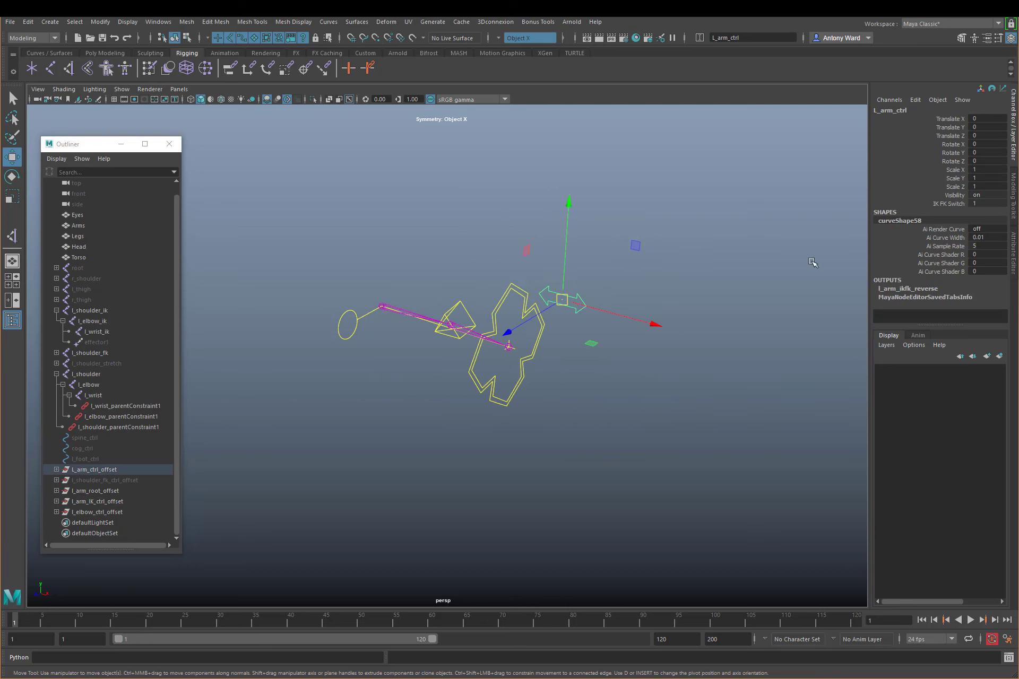
click(960, 204)
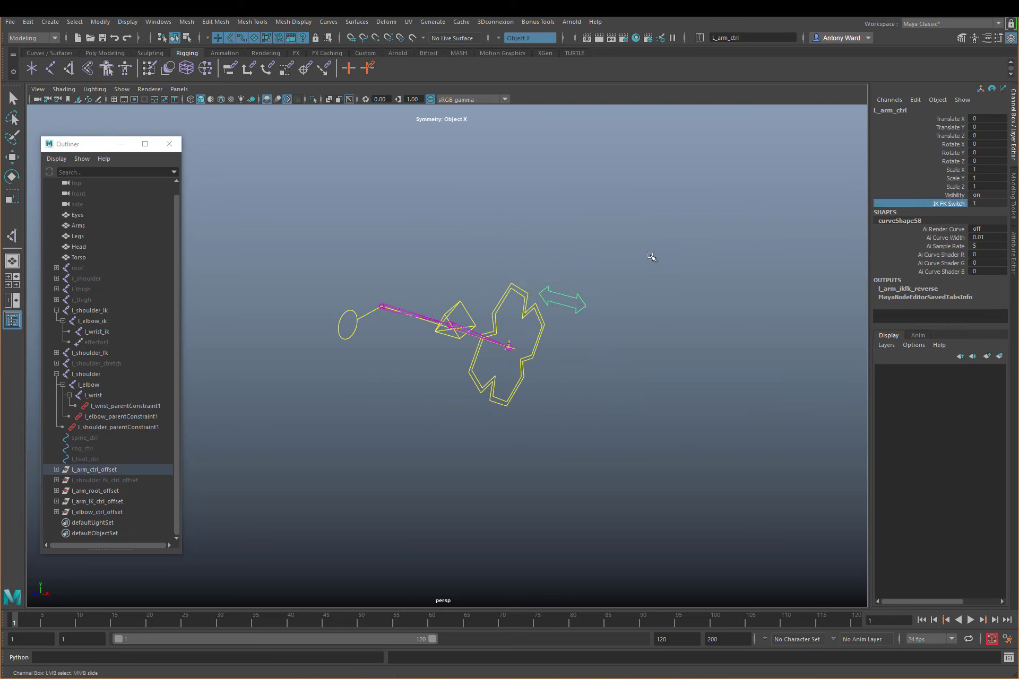
middle_drag(651, 257, 578, 260)
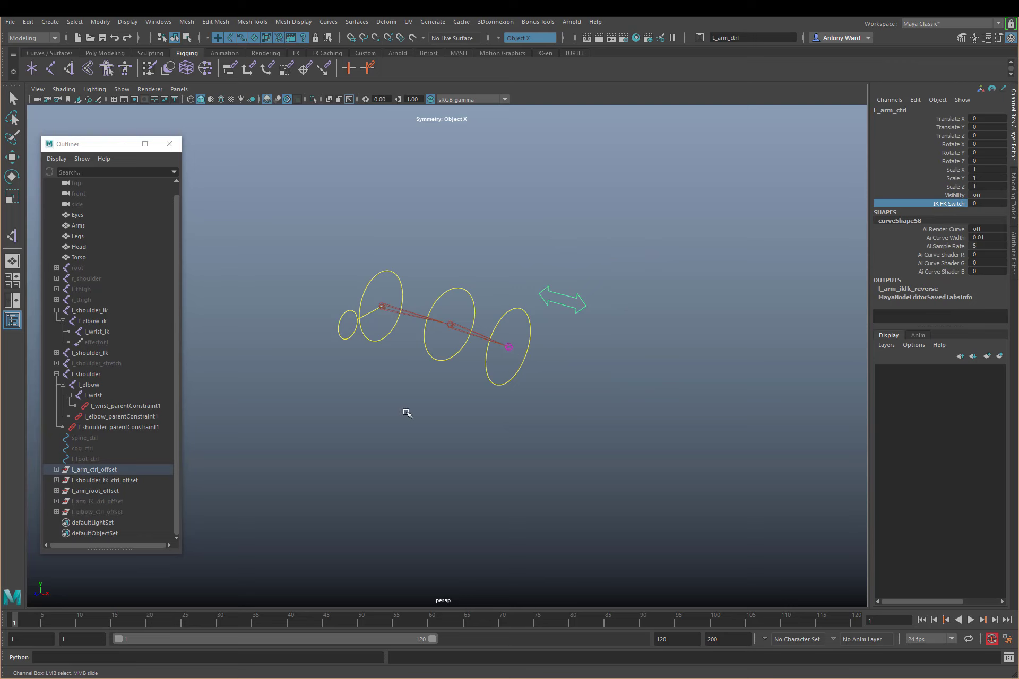
Try rotating l_shoulder_fk_ctrl to test the FK arm, and undo the rotation
click(402, 289)
drag(447, 298, 406, 314)
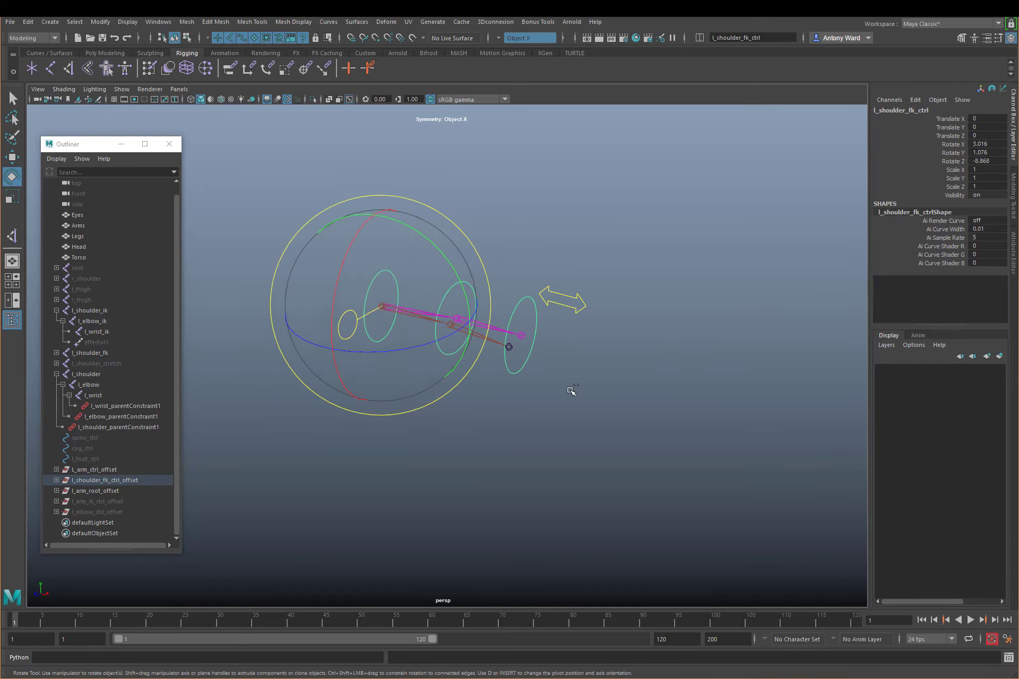
click(624, 380)
alt+middle_drag(528, 319, 558, 327)
Test the IK FK Switch on L_arm_ctrl again and check the arm controls in the viewport
click(584, 313)
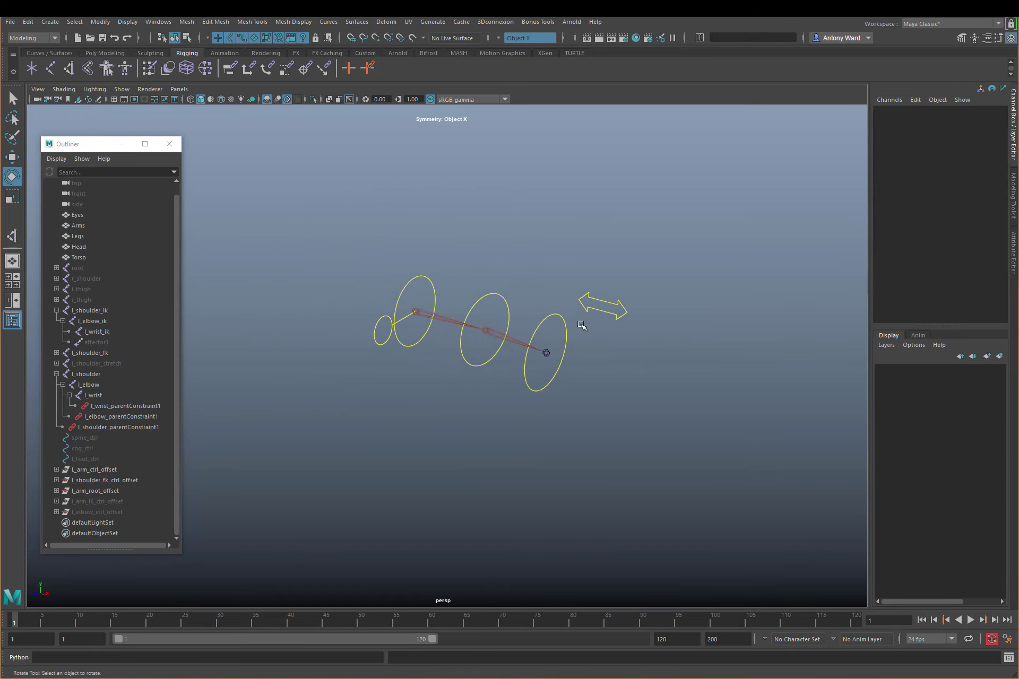
click(950, 204)
middle_drag(679, 228, 631, 239)
click(633, 412)
alt+right_drag(519, 382, 482, 352)
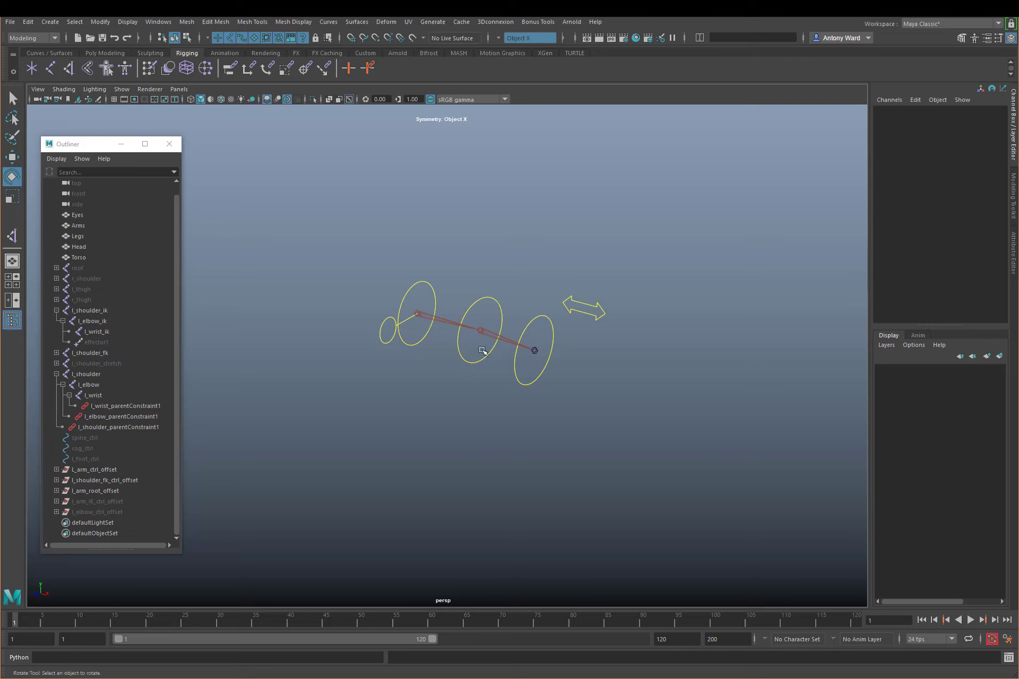
alt+drag(596, 371, 625, 355)
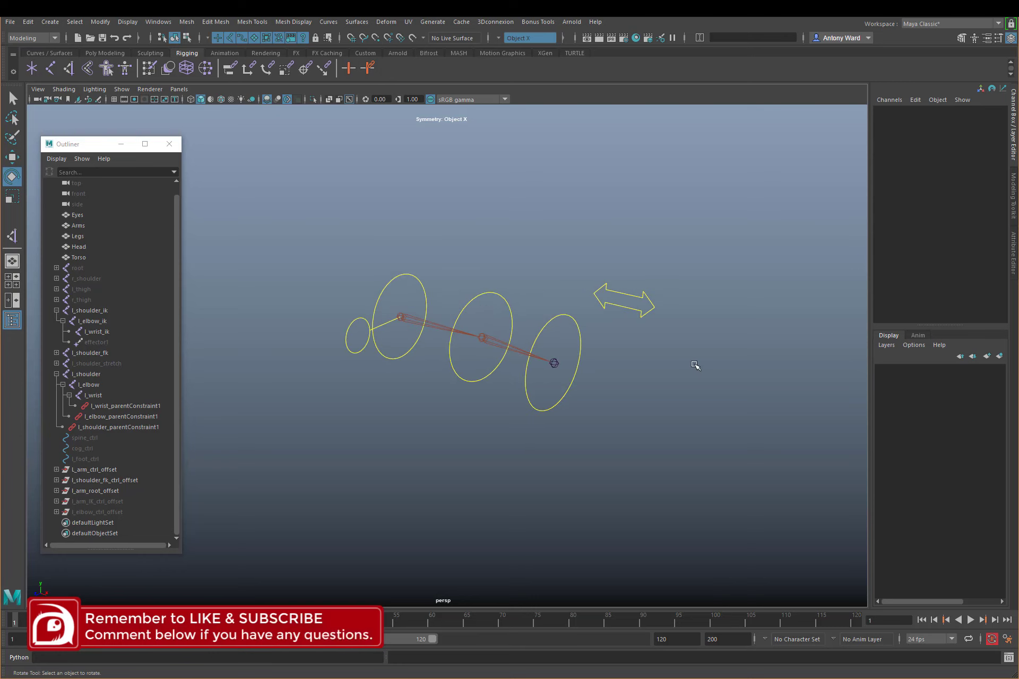